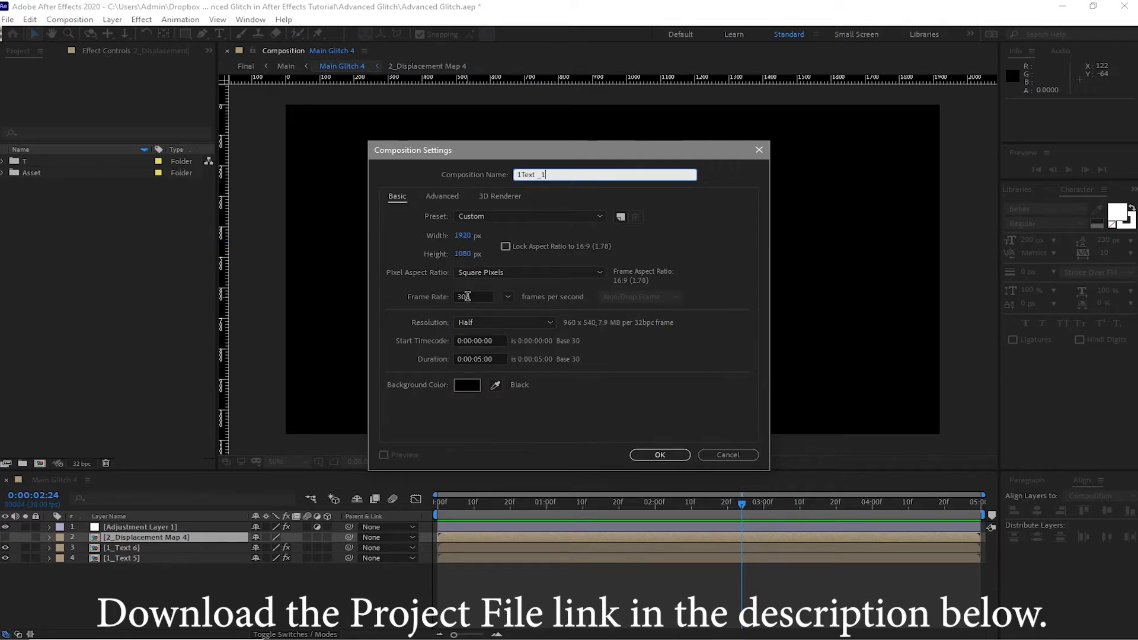
# Step: Create two 1920 x 1080, 30 fps, five-second compositions named 1Text _1 and 2Displacement_1
pyautogui.click(660, 455)
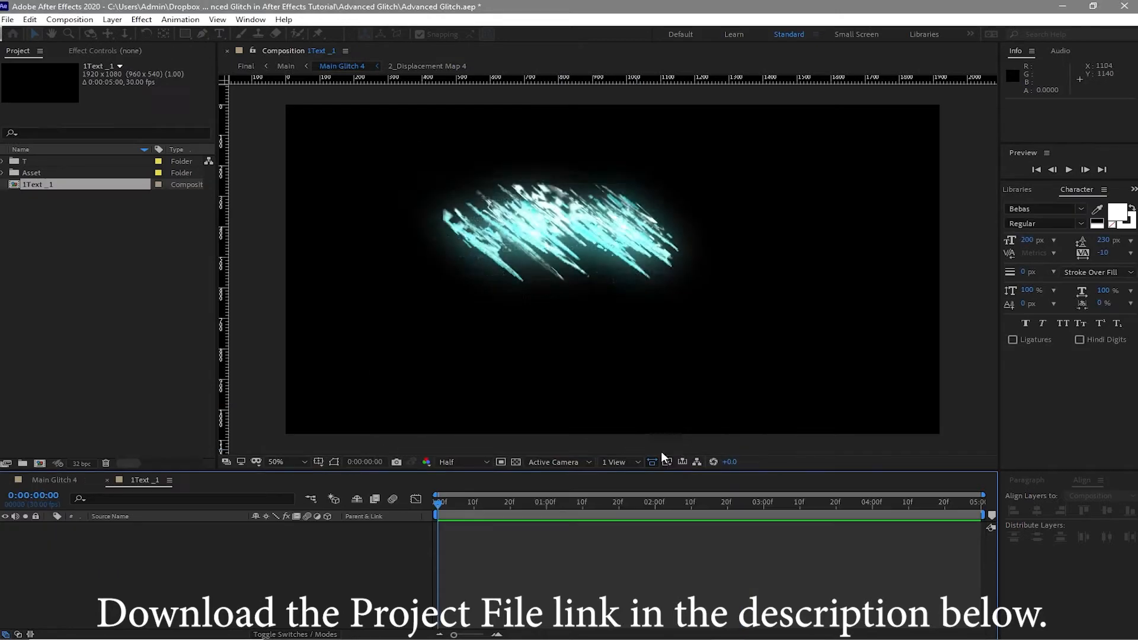
pyautogui.click(68, 20)
pyautogui.click(83, 45)
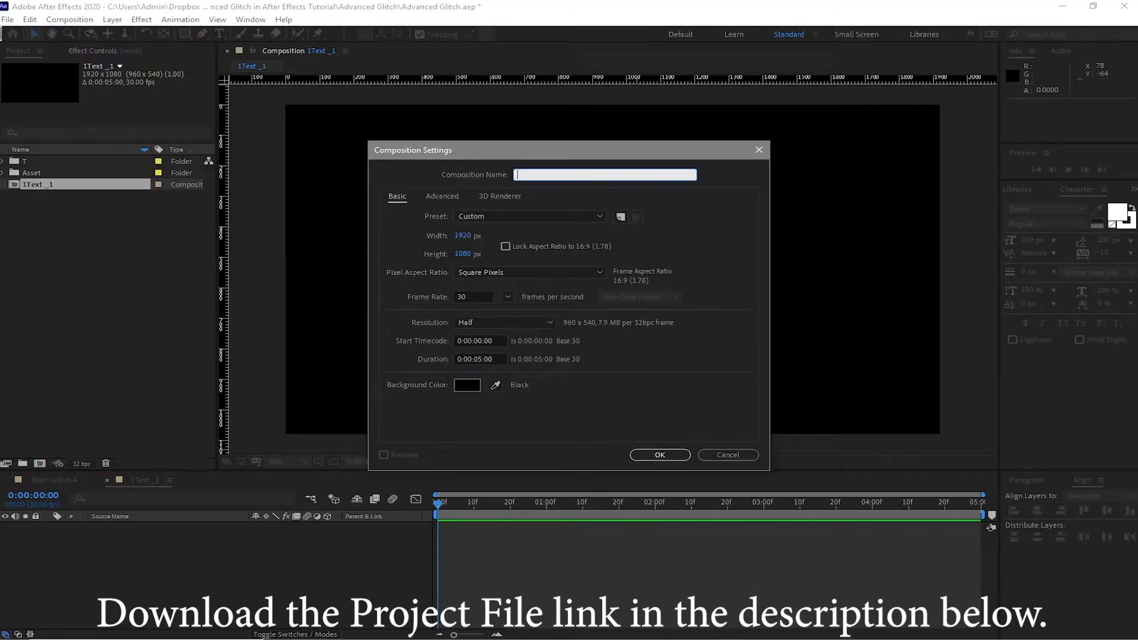
pyautogui.write('2Displace')
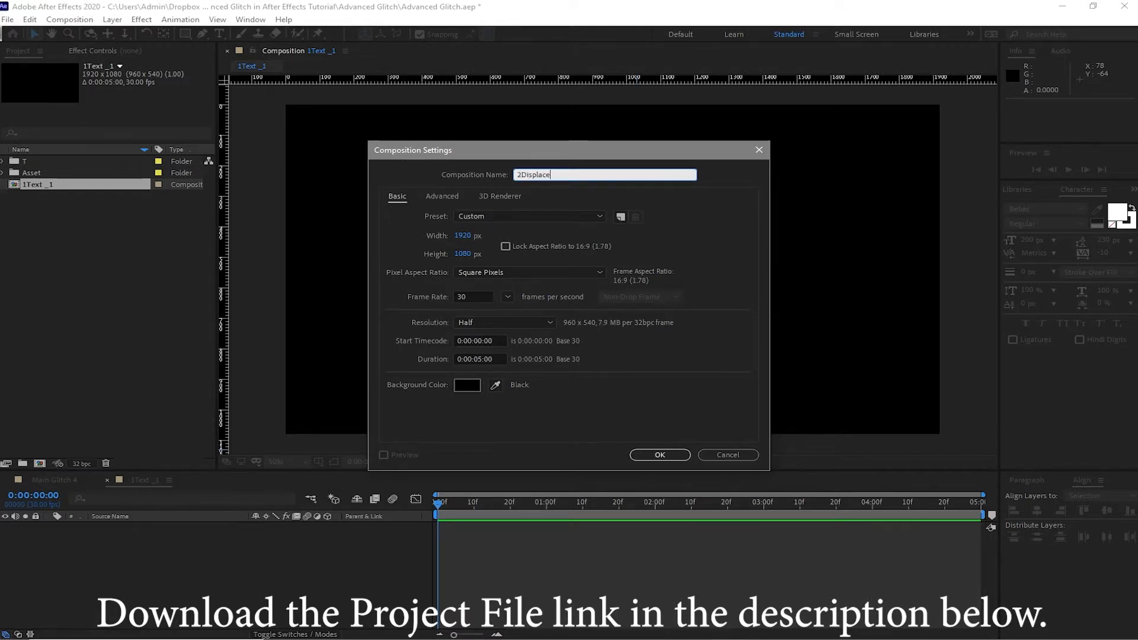
pyautogui.write('ment_1')
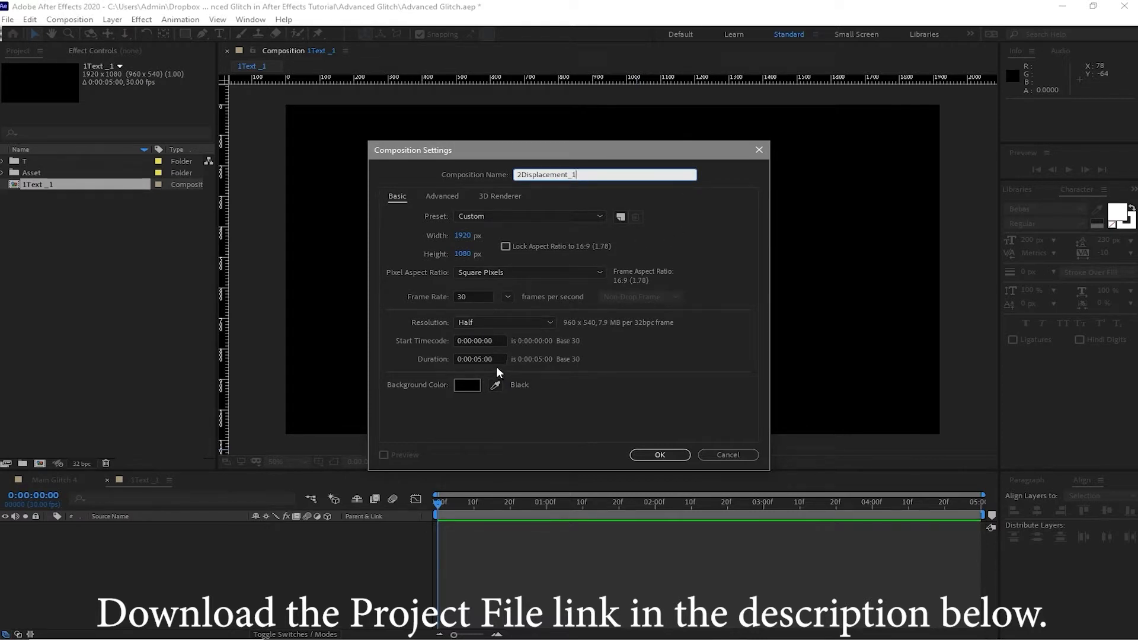
pyautogui.click(662, 457)
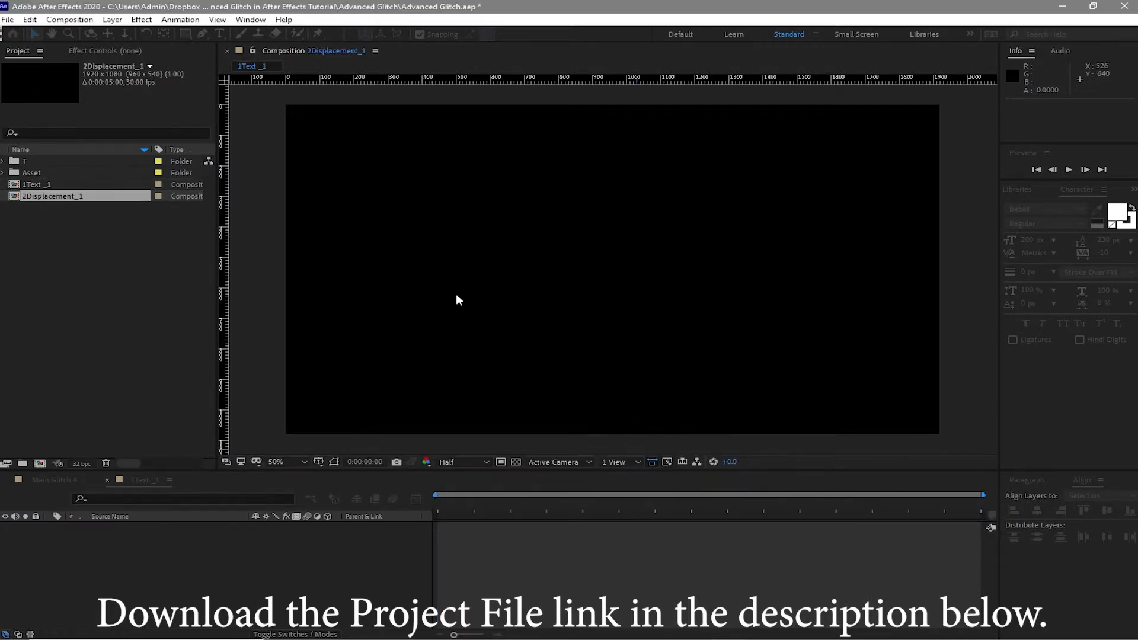
# Step: Create a third 1920 x 1080, 30 fps, five-second composition named 3Main_1
pyautogui.click(69, 19)
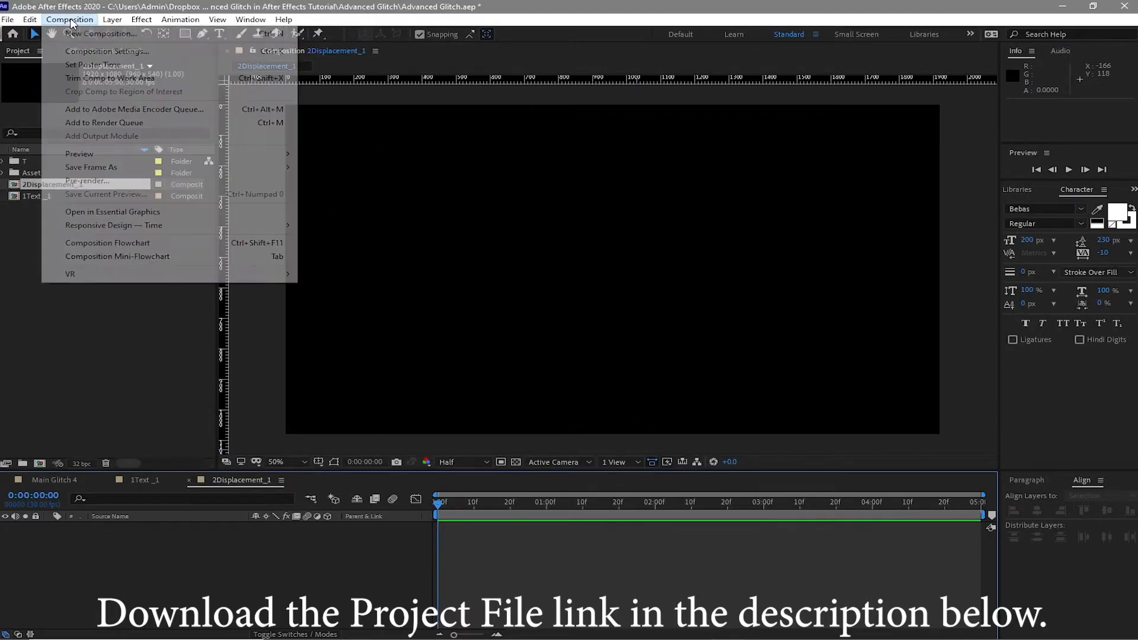
pyautogui.click(81, 43)
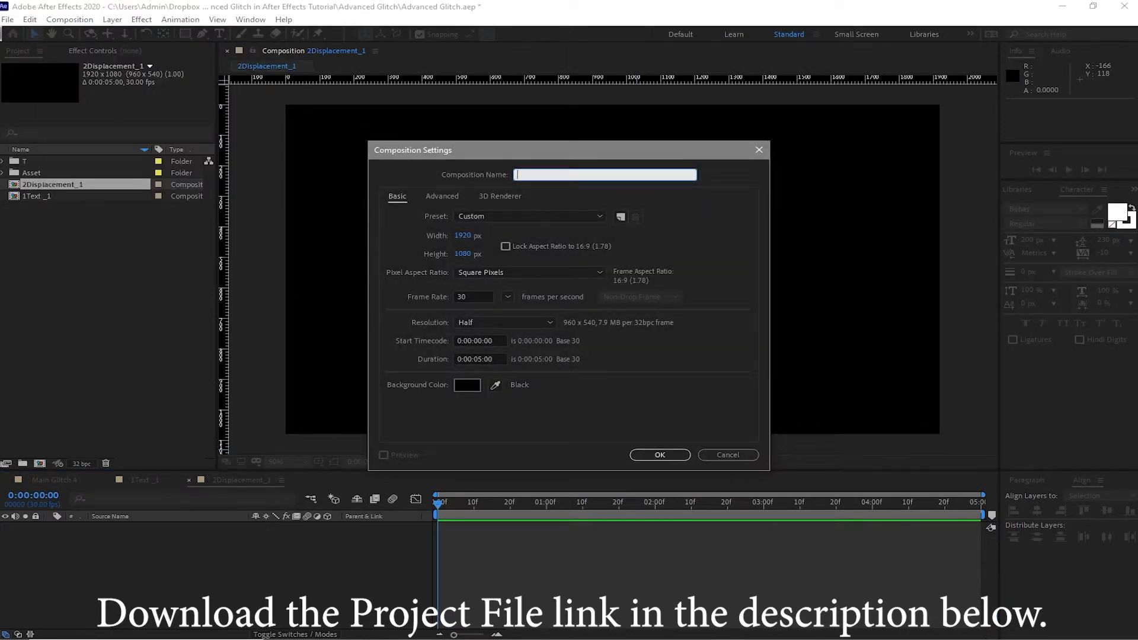
pyautogui.write('3Main_1')
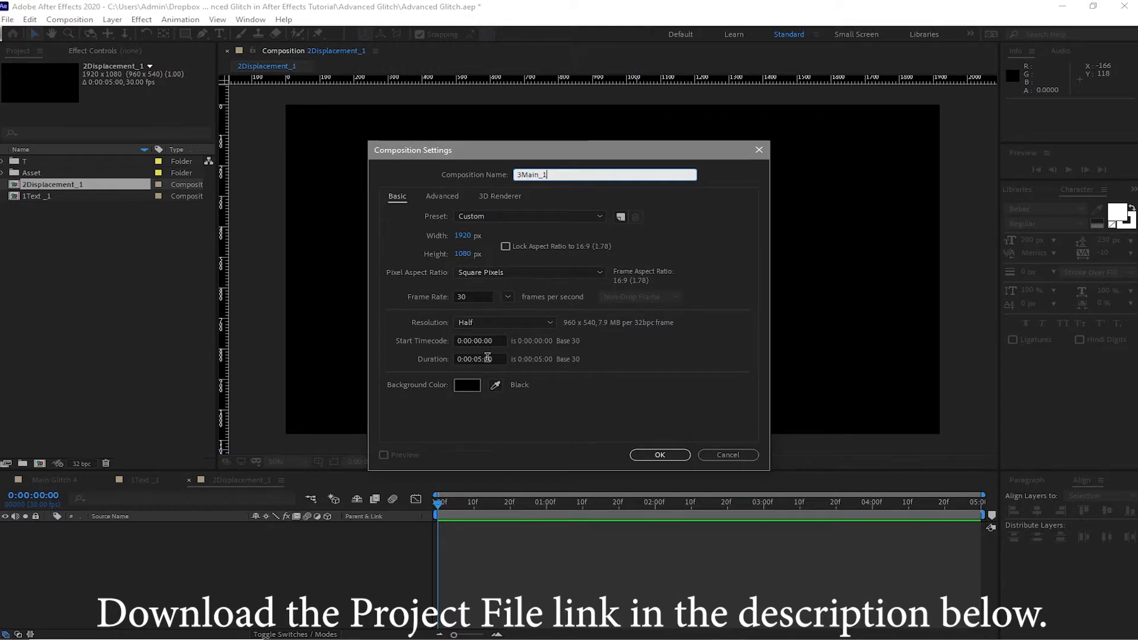
pyautogui.click(677, 457)
# Step: Add a text layer reading GAMER to the 1Text _1 composition
pyautogui.click(145, 480)
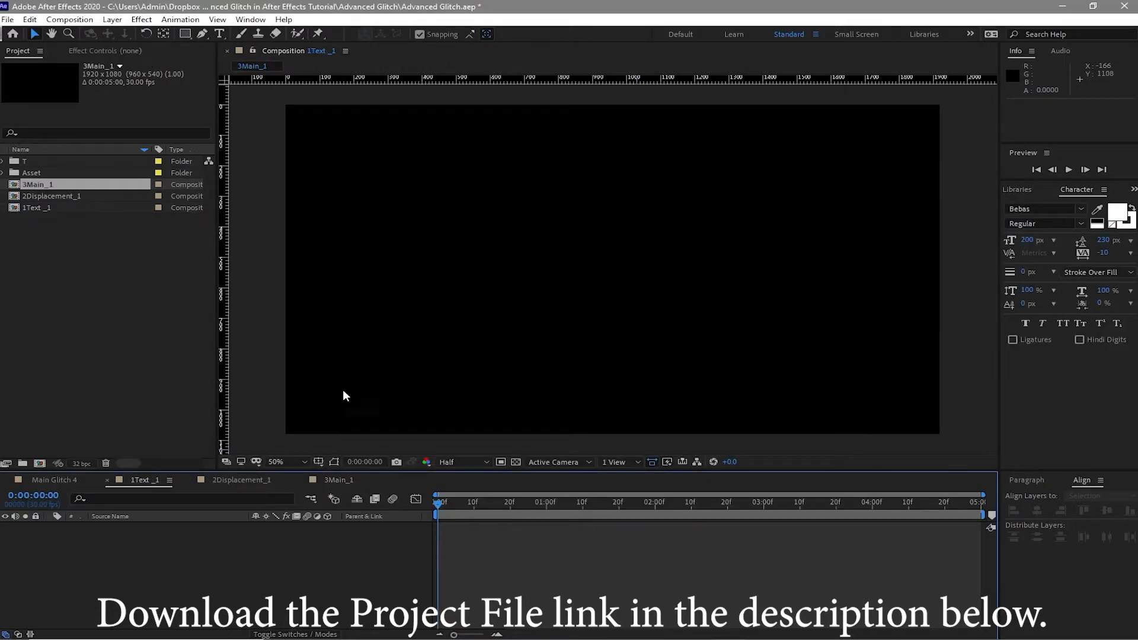
pyautogui.click(220, 34)
pyautogui.click(531, 256)
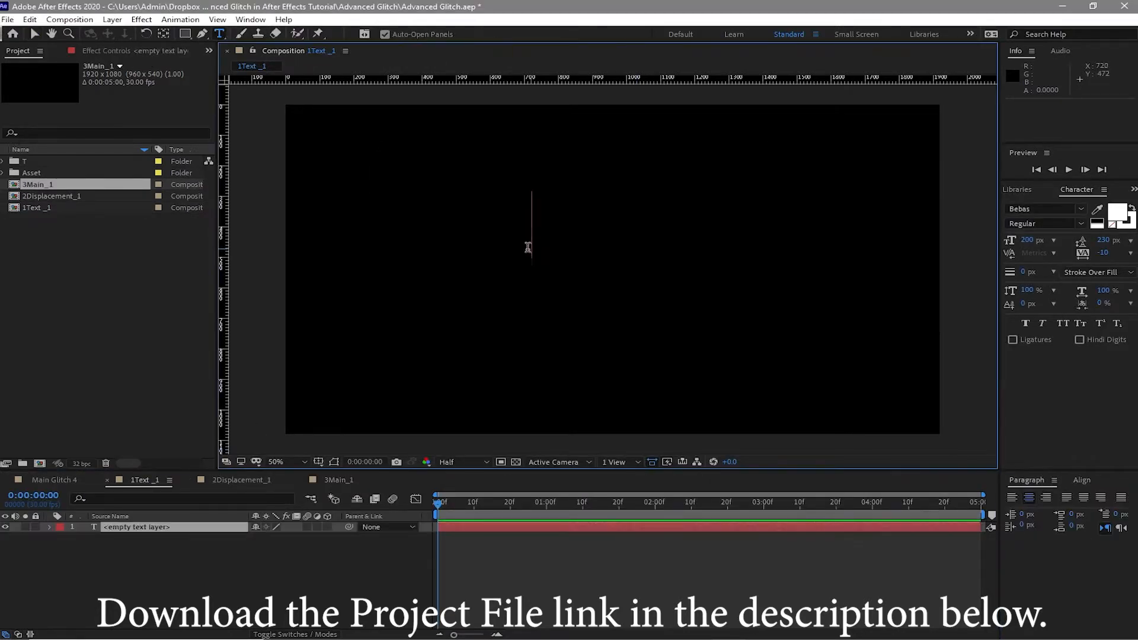
pyautogui.write('GAMER')
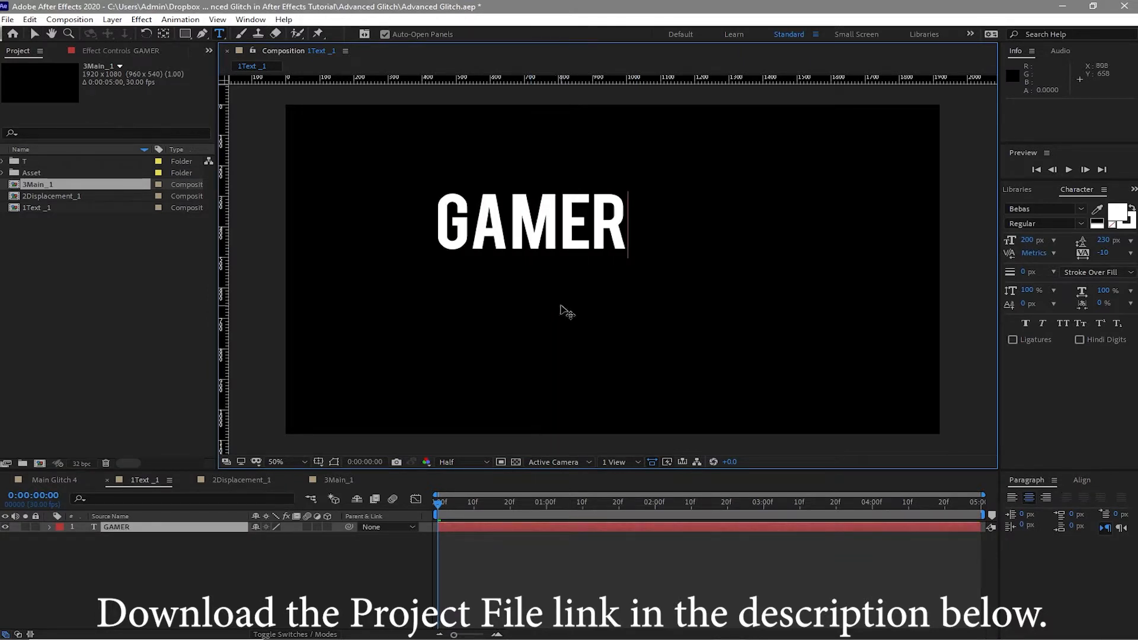
pyautogui.click(30, 37)
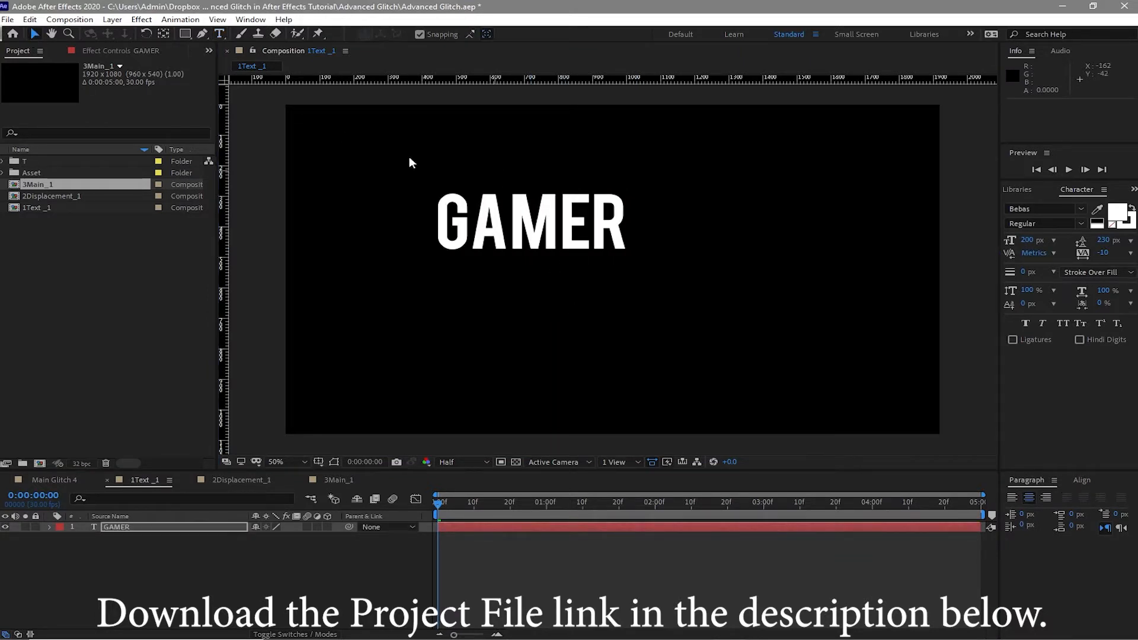
# Step: Centre the GAMER text horizontally and vertically in the composition
pyautogui.click(1082, 481)
pyautogui.press('capslock')
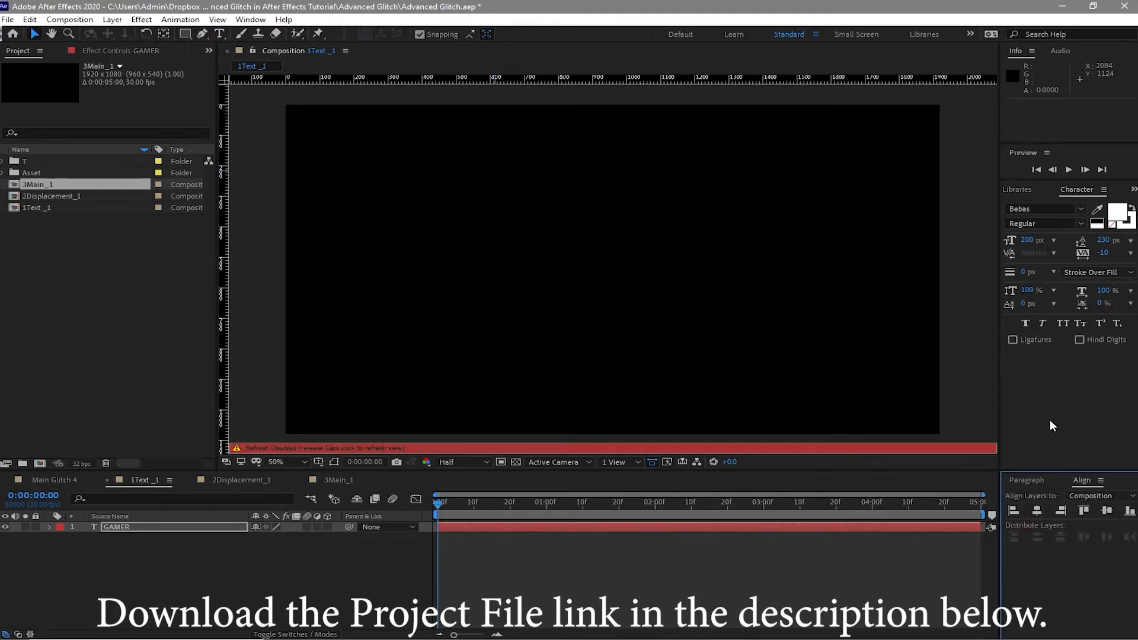
pyautogui.press('capslock')
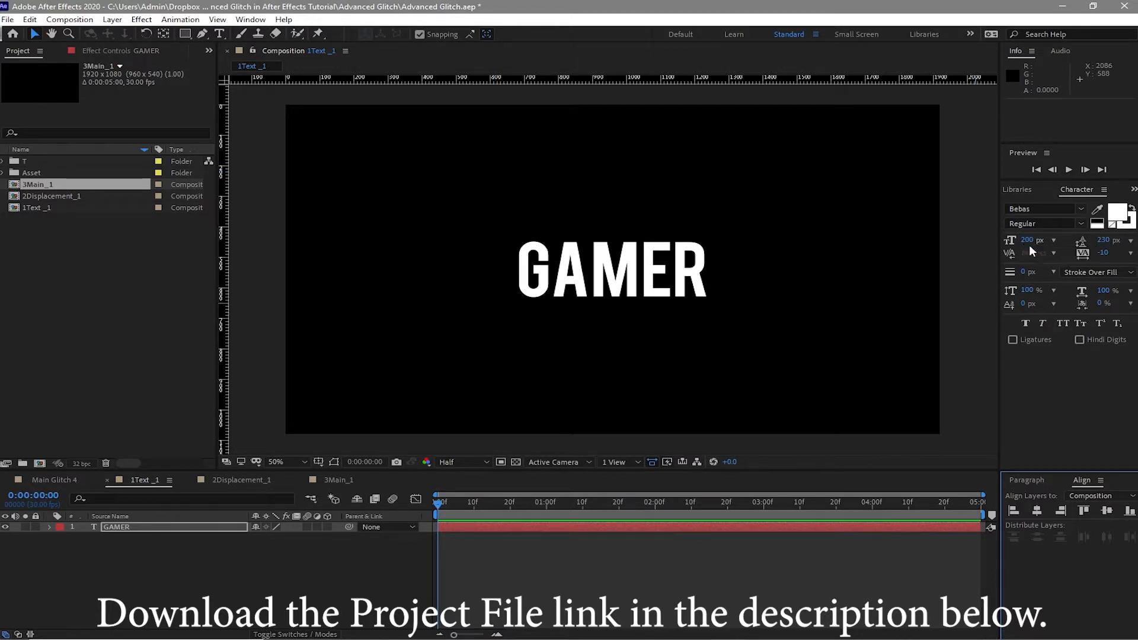
# Step: Add a 1920 x 1080 black solid named Fractal to the 2Displacement_1 composition
pyautogui.click(233, 482)
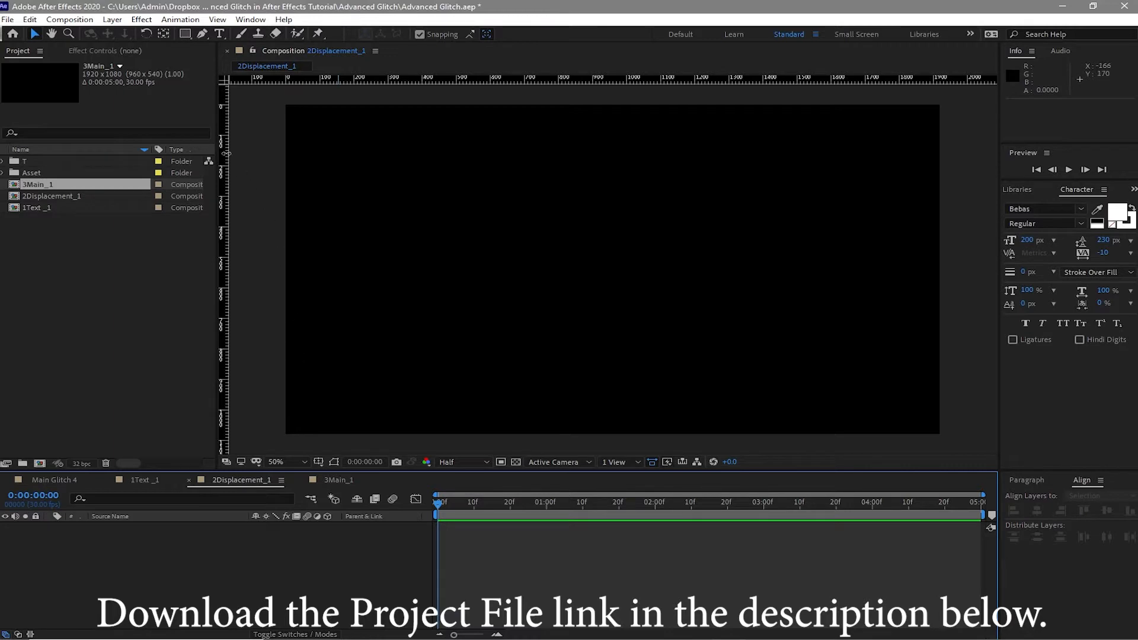
pyautogui.click(112, 19)
pyautogui.moveTo(178, 31)
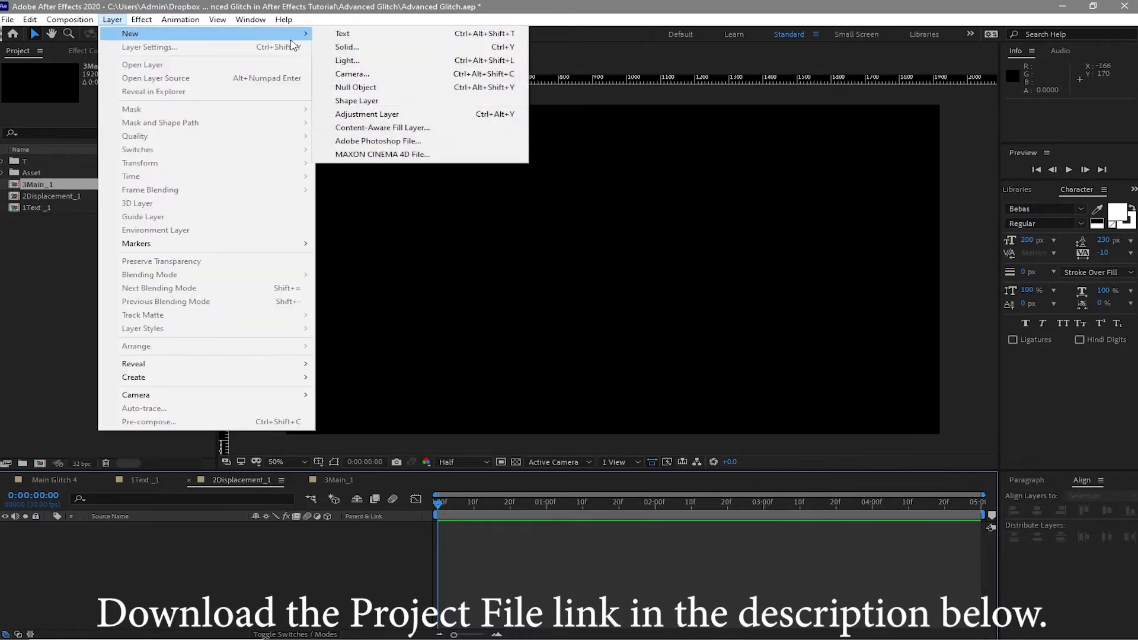
pyautogui.click(355, 45)
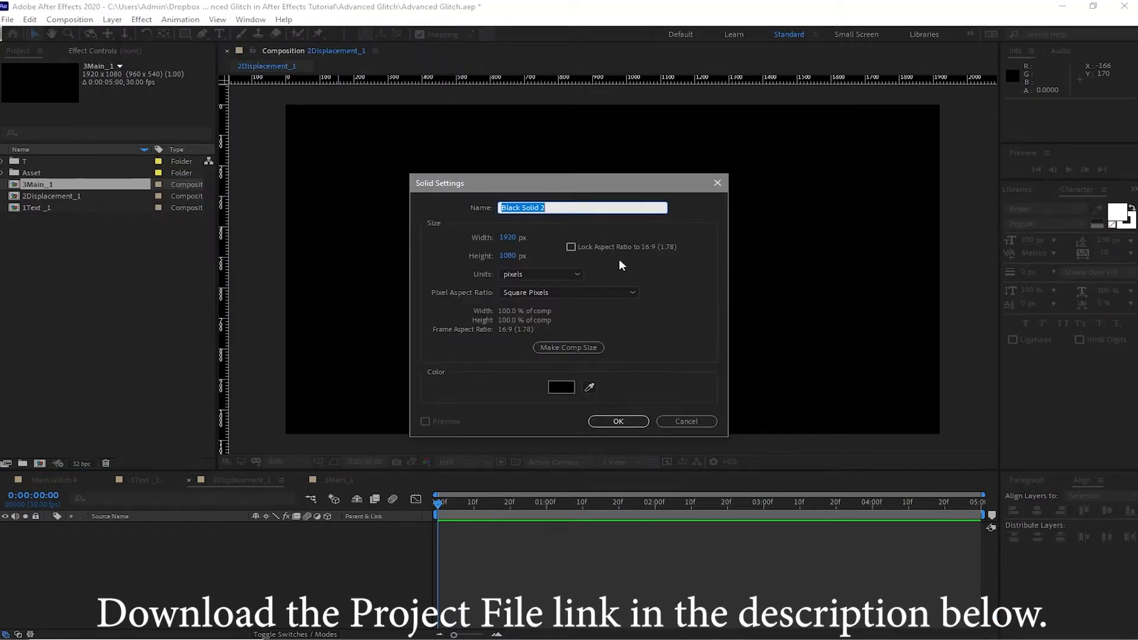
pyautogui.write('Fractal')
pyautogui.click(603, 422)
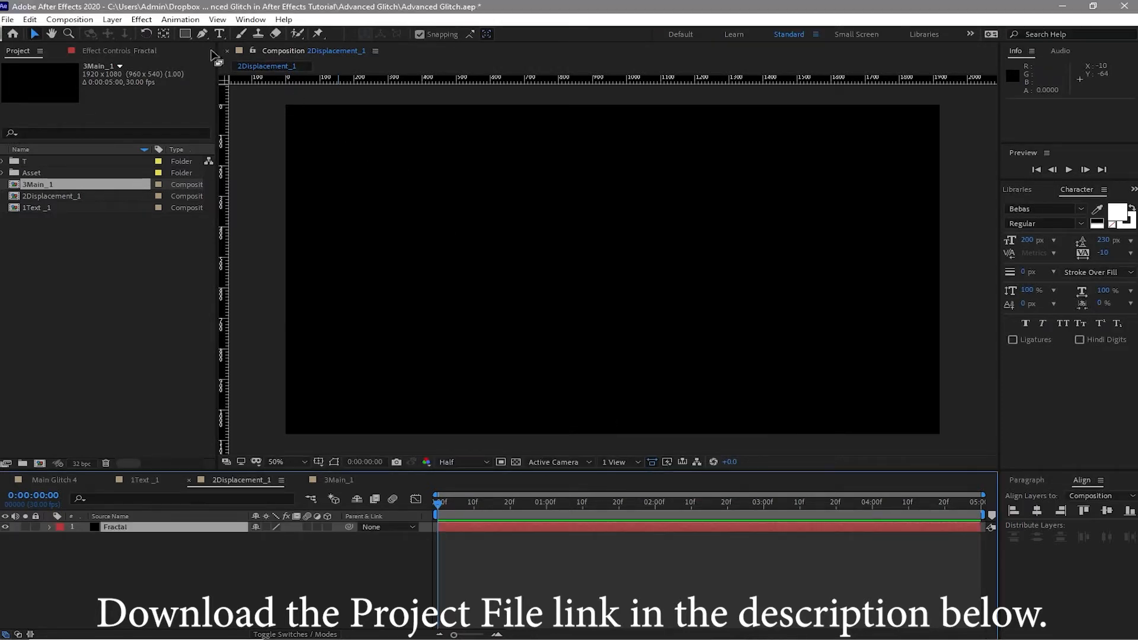
# Step: Apply the Fractal Noise effect to the fractal solid and set its Noise Type to Block
pyautogui.click(141, 19)
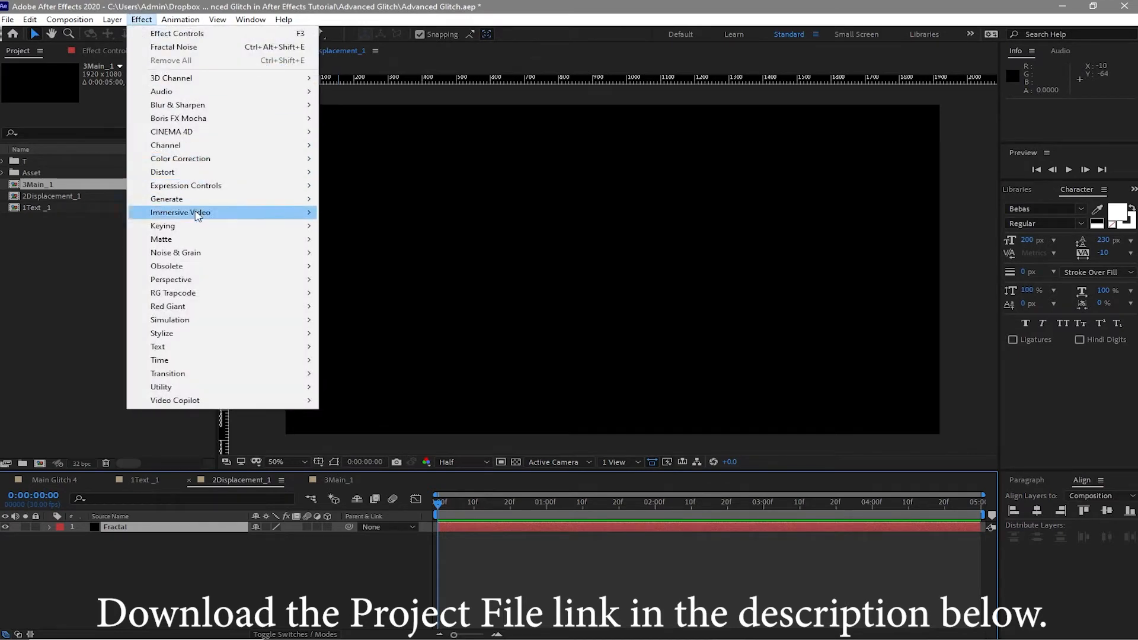
pyautogui.moveTo(221, 254)
pyautogui.click(336, 279)
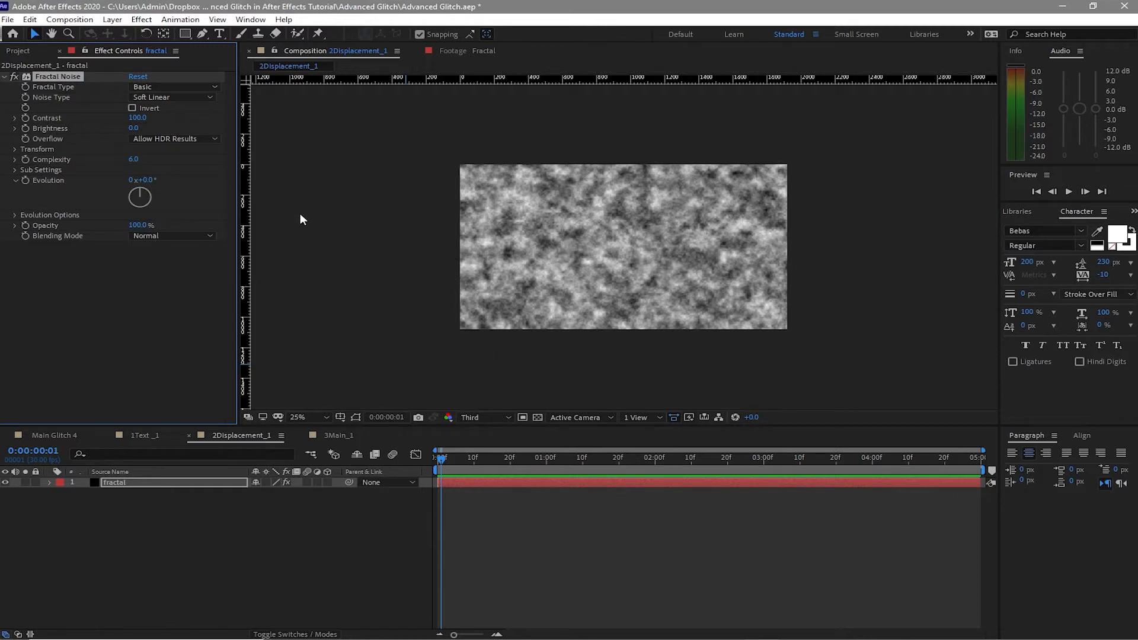
pyautogui.click(147, 99)
pyautogui.click(155, 105)
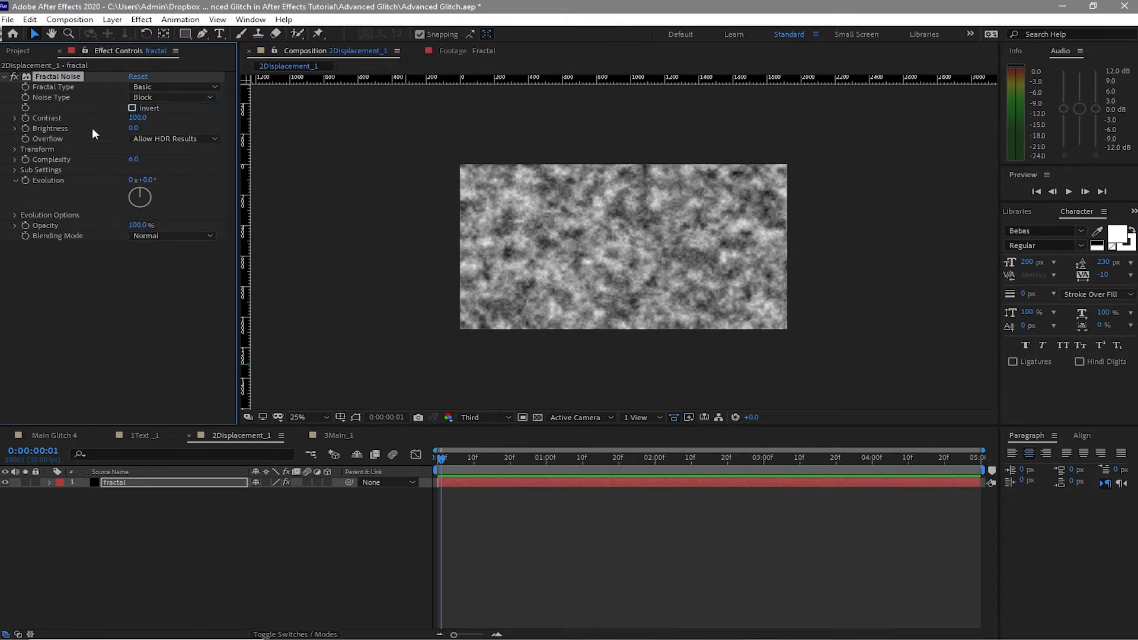
# Step: Turn off Uniform Scaling in the noise's Transform settings, then set Scale Height to 30 and Scale Width to 585
pyautogui.click(14, 149)
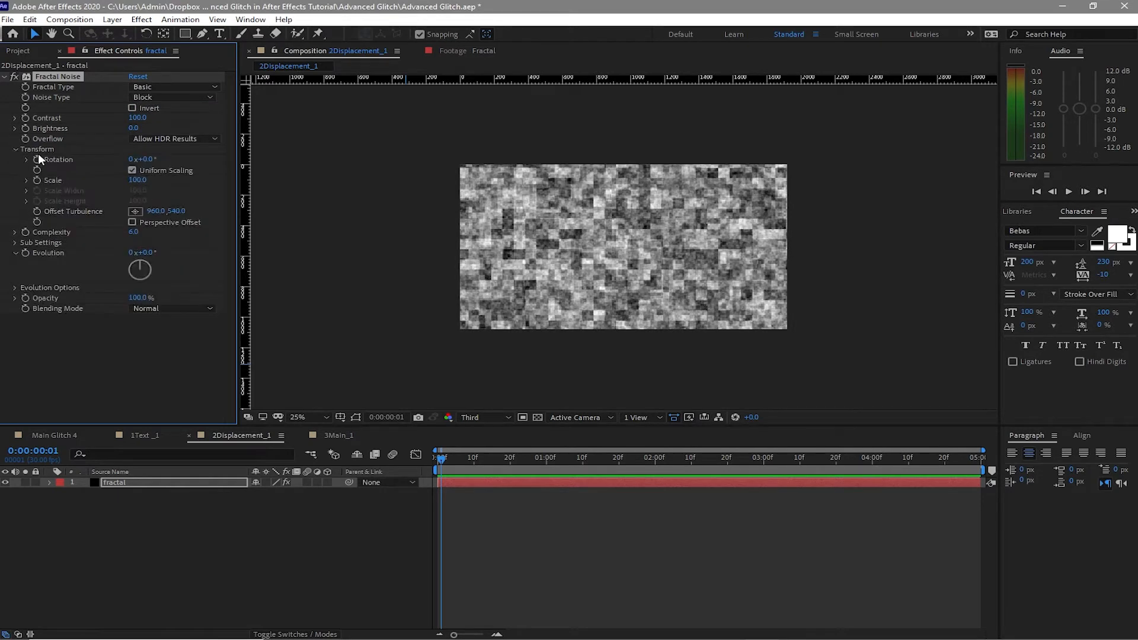
pyautogui.click(132, 171)
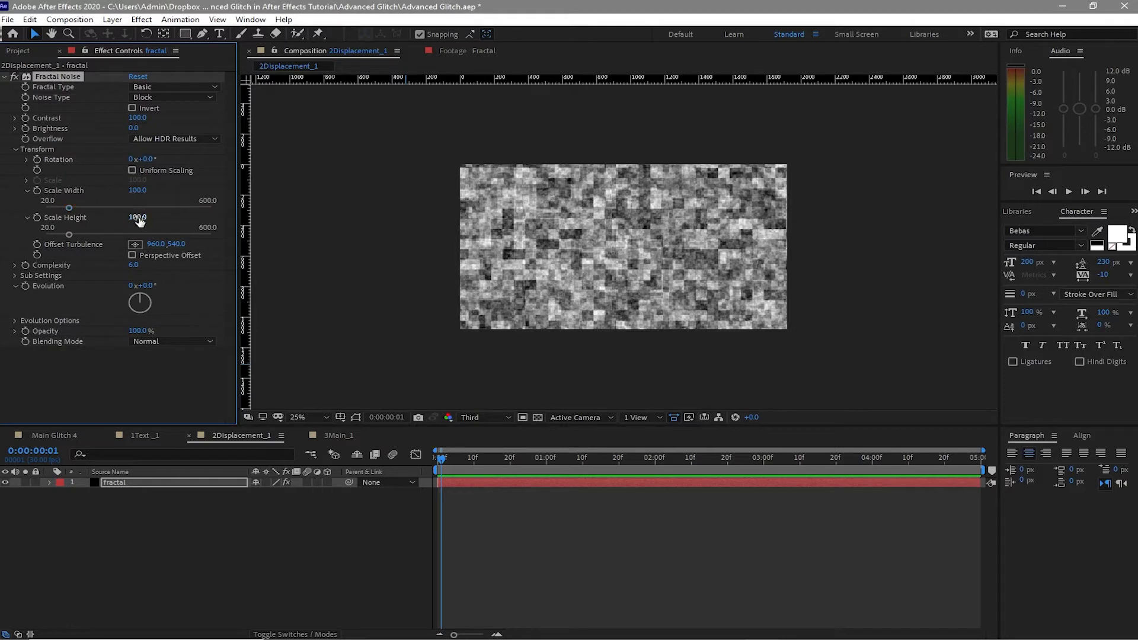
pyautogui.click(138, 219)
pyautogui.write('30')
pyautogui.click(136, 191)
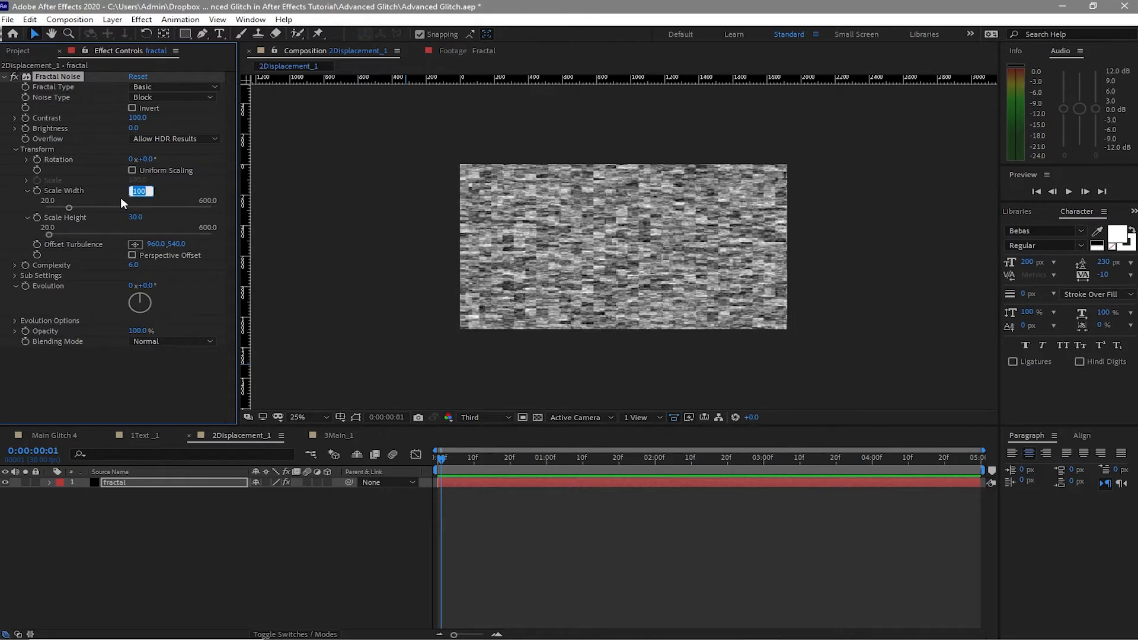
pyautogui.write('585')
# Step: Set the Fractal Noise Complexity to 2.5
pyautogui.click(133, 265)
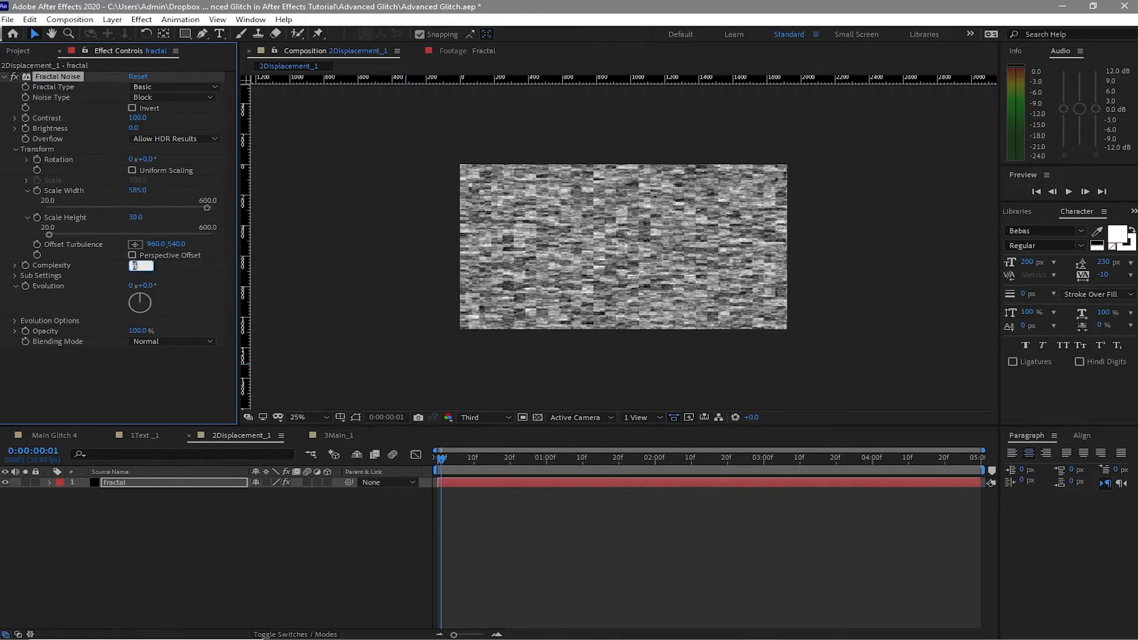
pyautogui.write('2.5')
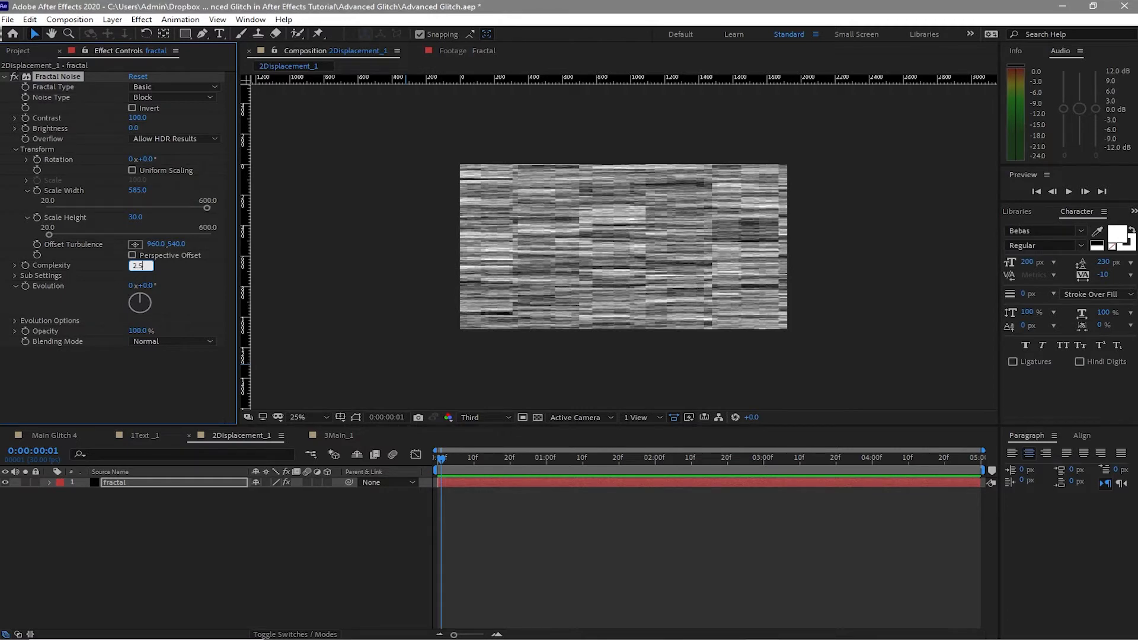
pyautogui.press('Return')
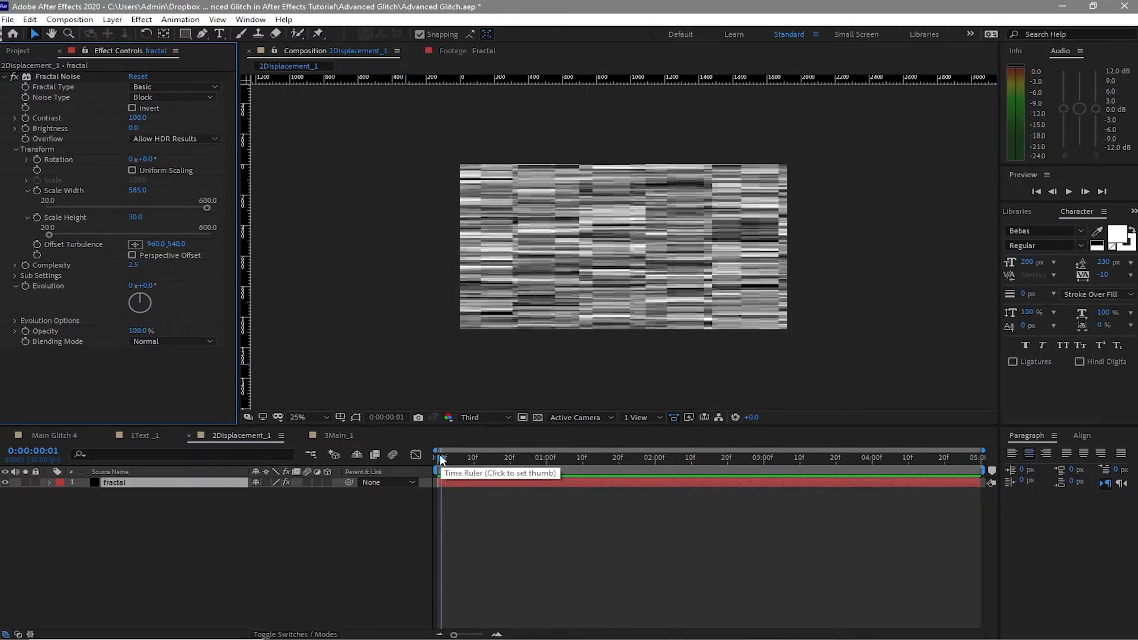
# Step: Keyframe the Fractal Noise Brightness at -180 at the start of the composition
pyautogui.click(436, 457)
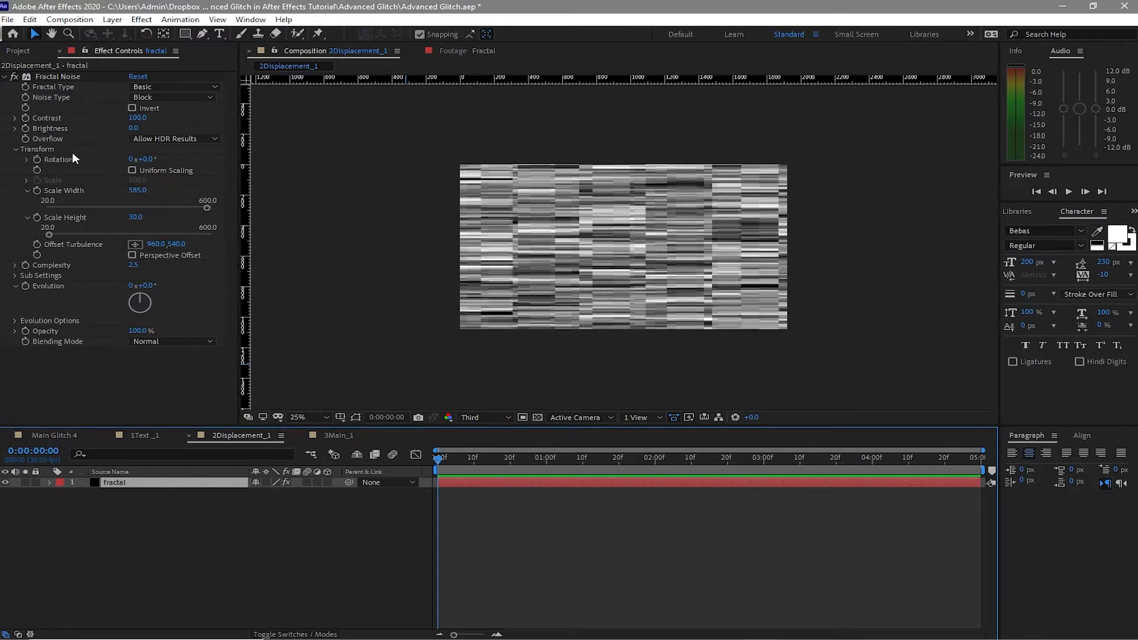
pyautogui.click(134, 128)
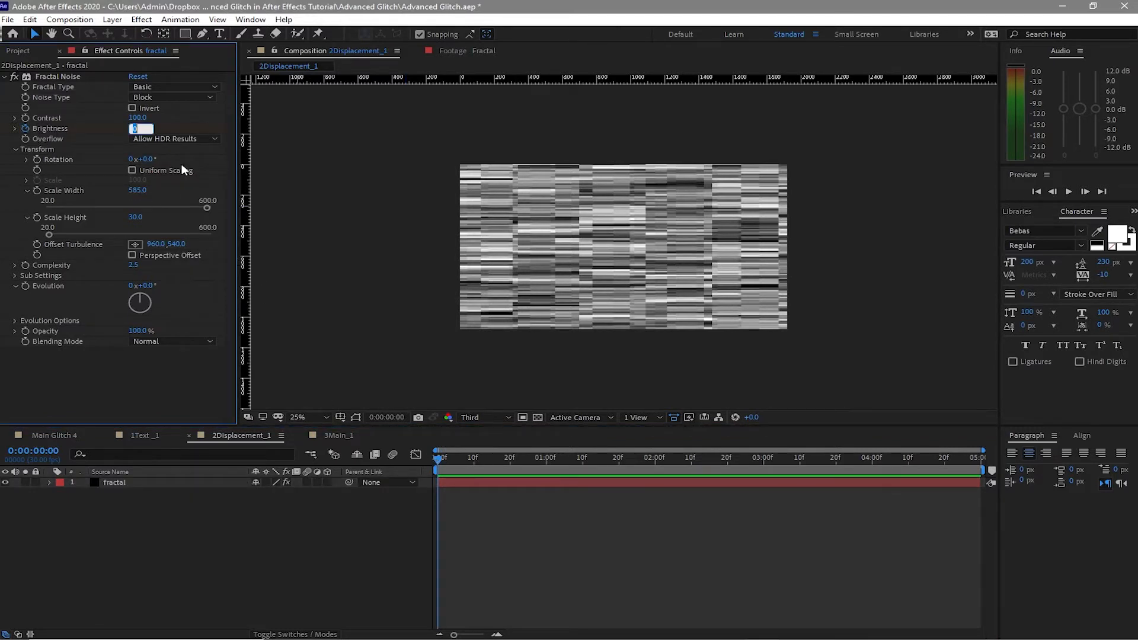
pyautogui.write('-180')
pyautogui.click(550, 261)
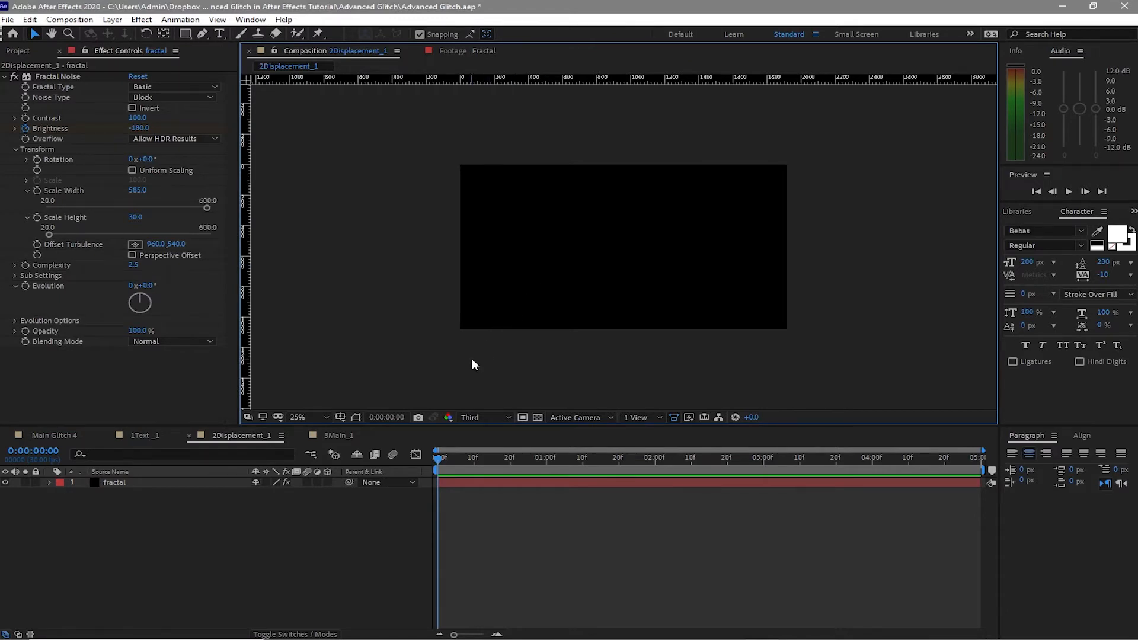
# Step: Add a Brightness keyframe of 180 at 0:00:02:00
pyautogui.moveTo(438, 460); pyautogui.dragTo(654, 468)
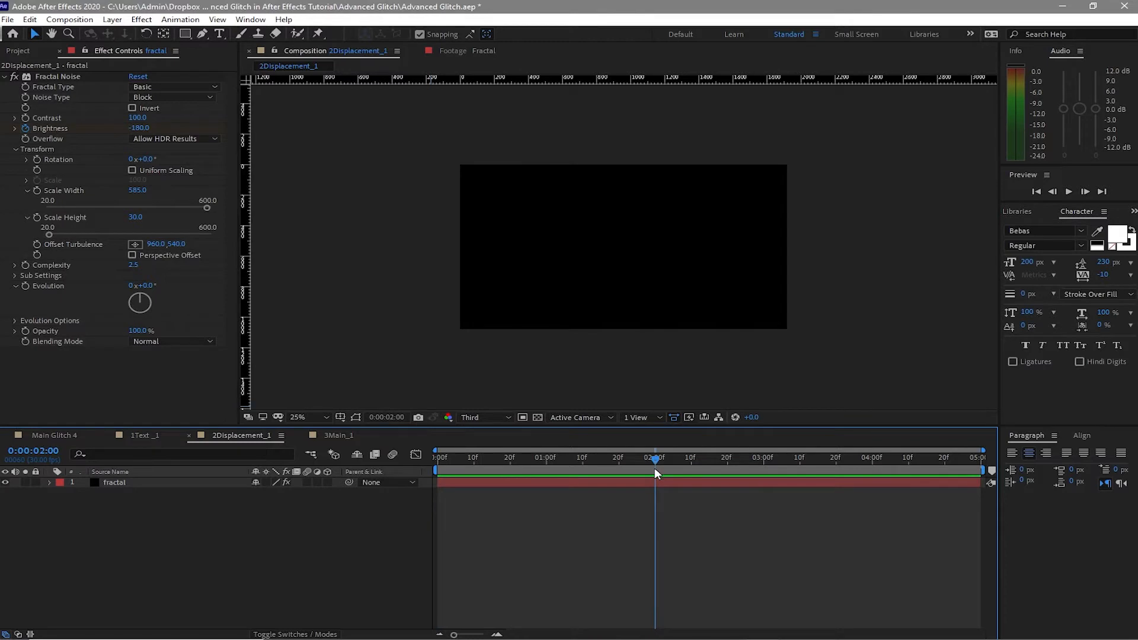
pyautogui.click(139, 128)
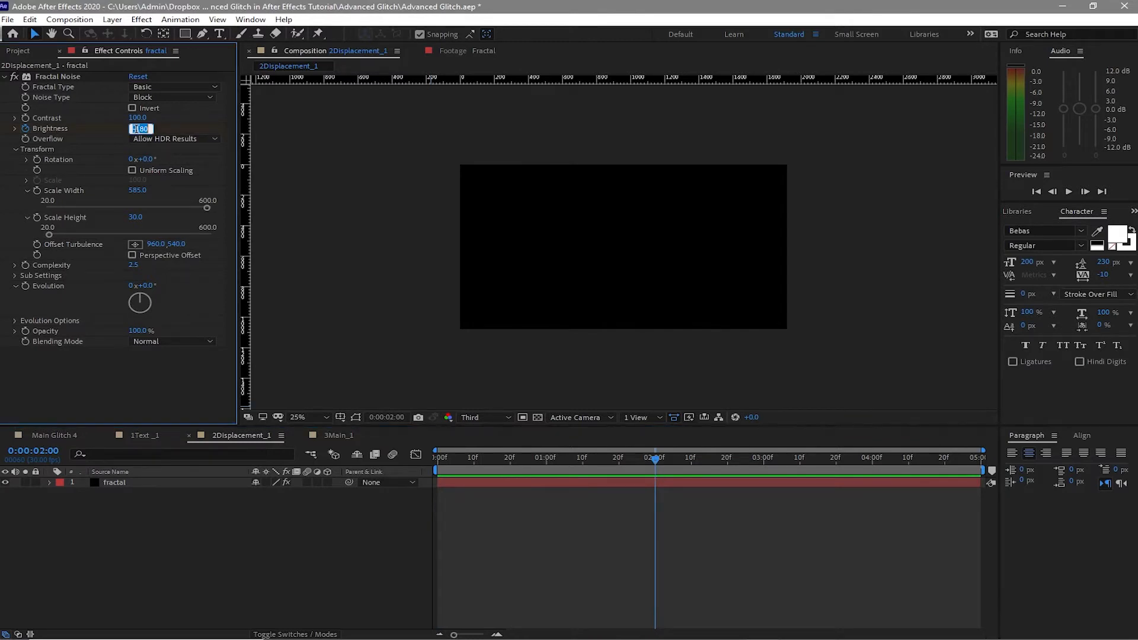
pyautogui.write('180')
pyautogui.click(372, 173)
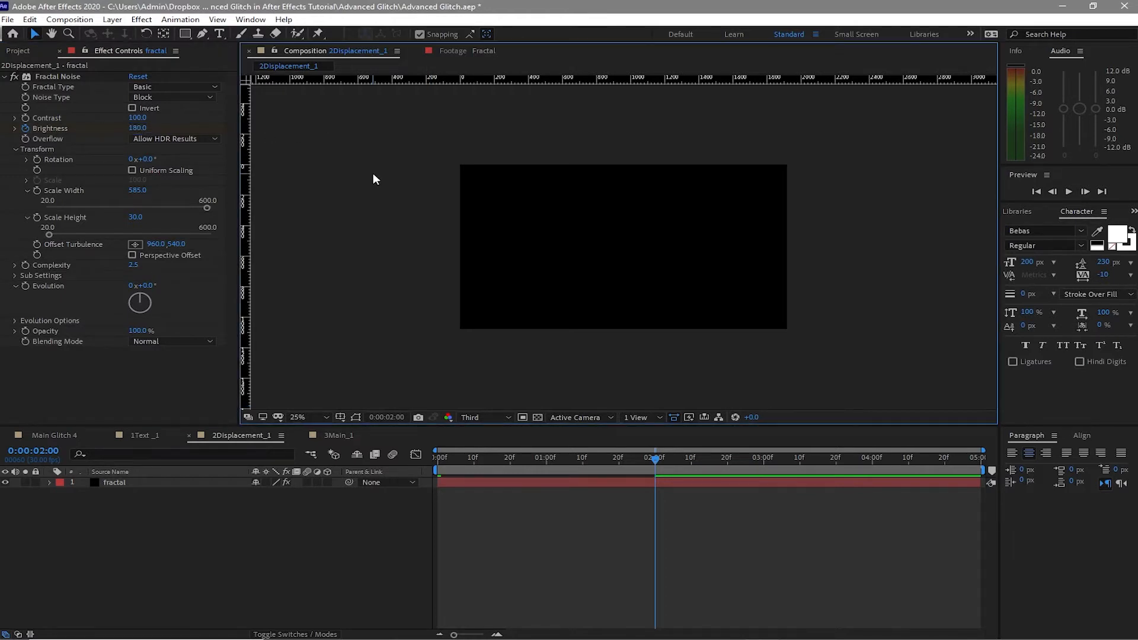
# Step: Copy the starting Brightness keyframe to 0:00:04:00, then move the copy to 0:00:04:20
pyautogui.moveTo(655, 457); pyautogui.dragTo(873, 465)
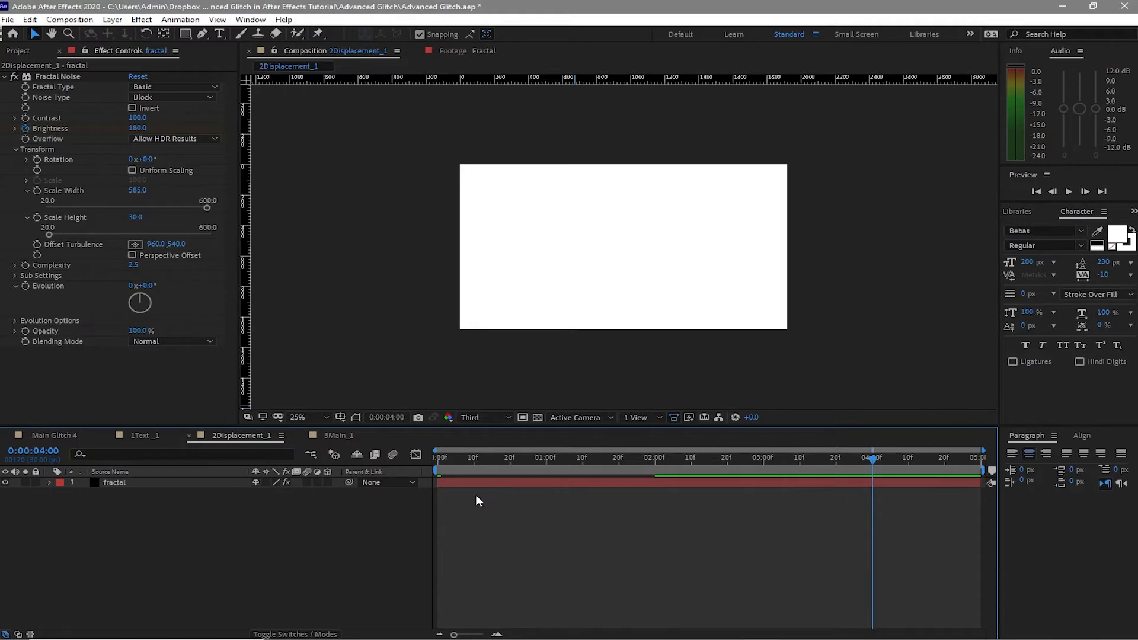
pyautogui.press('u')
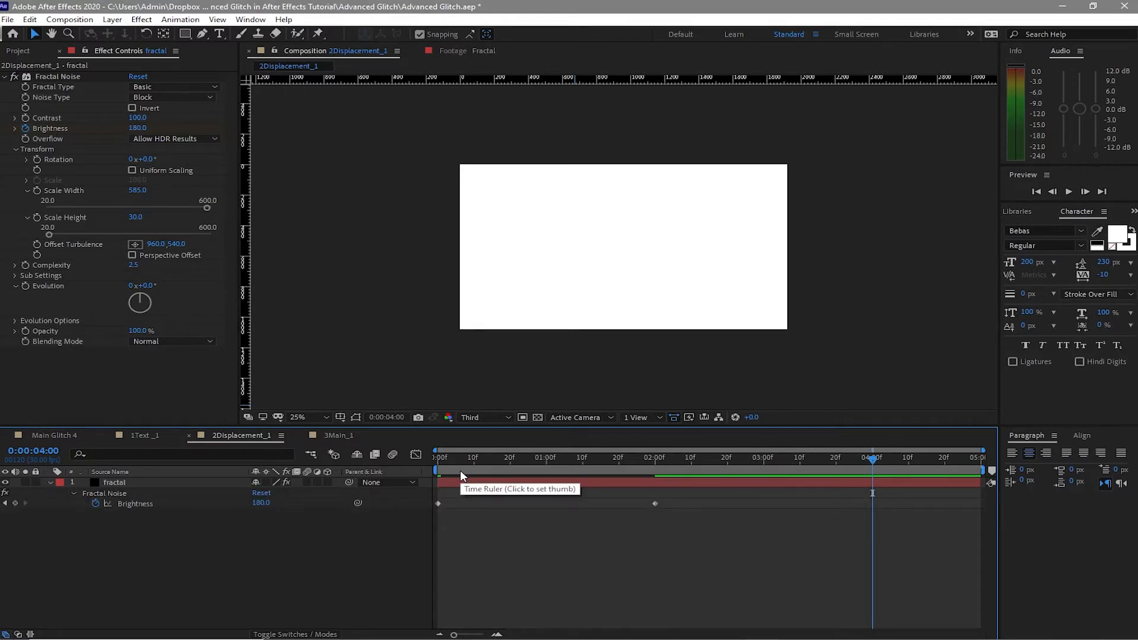
pyautogui.click(439, 504)
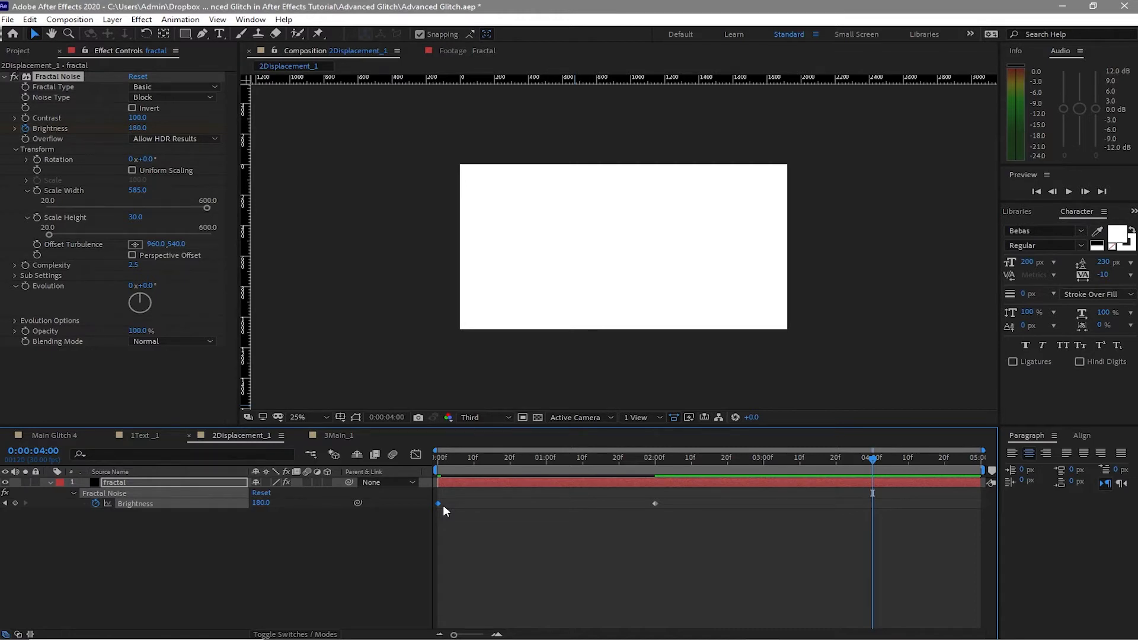
pyautogui.hotkey('ctrl', 'v')
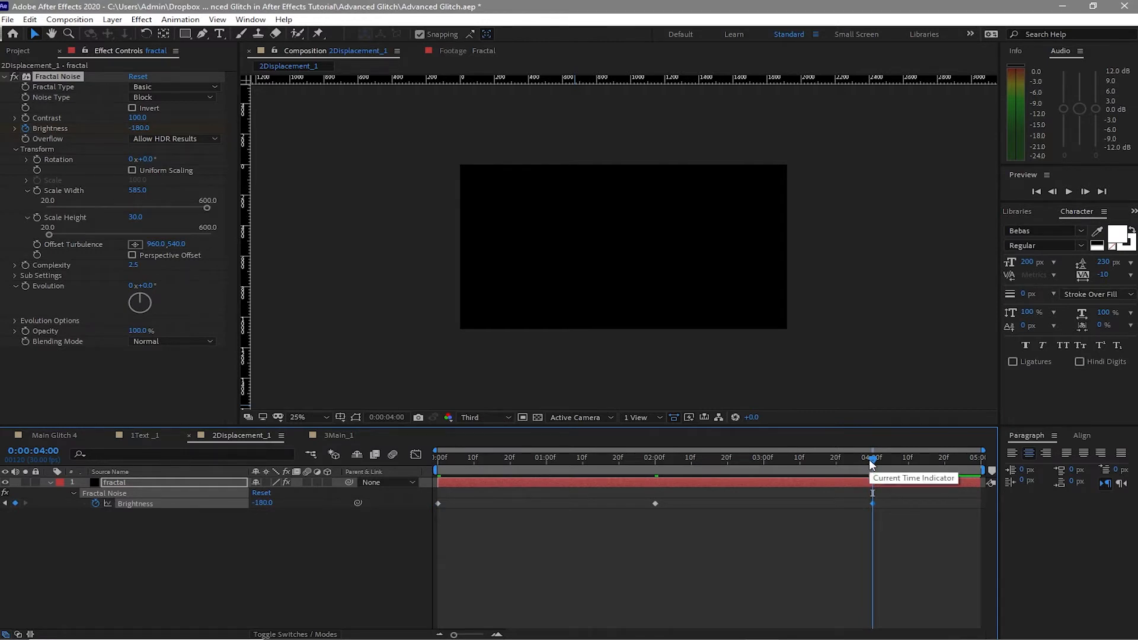
pyautogui.moveTo(871, 459); pyautogui.dragTo(944, 460)
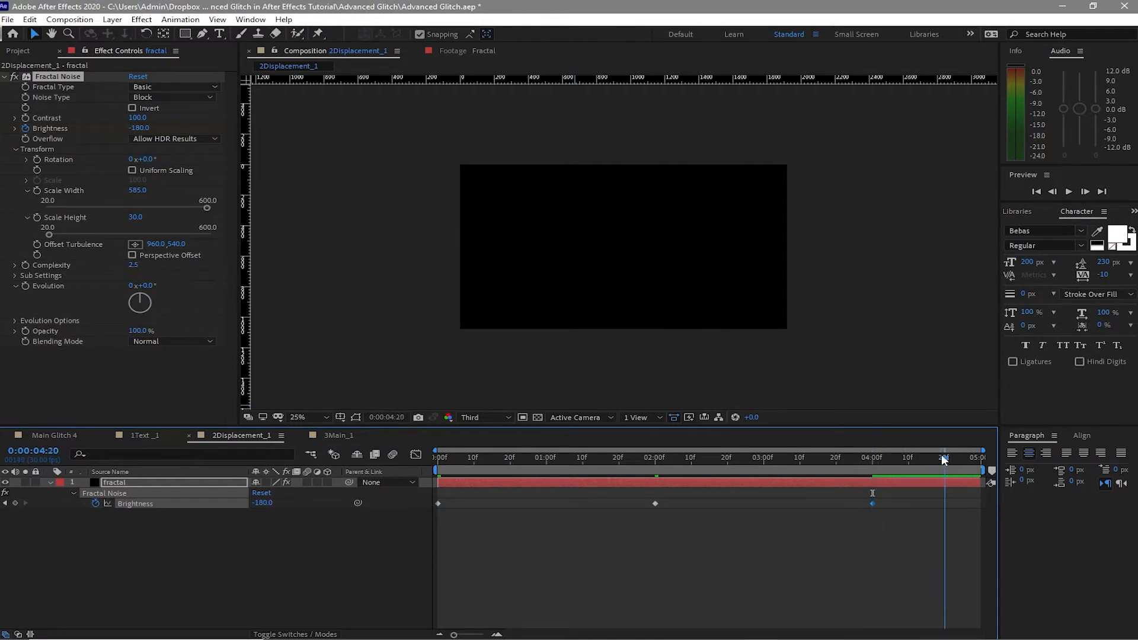
pyautogui.moveTo(874, 504); pyautogui.dragTo(937, 500)
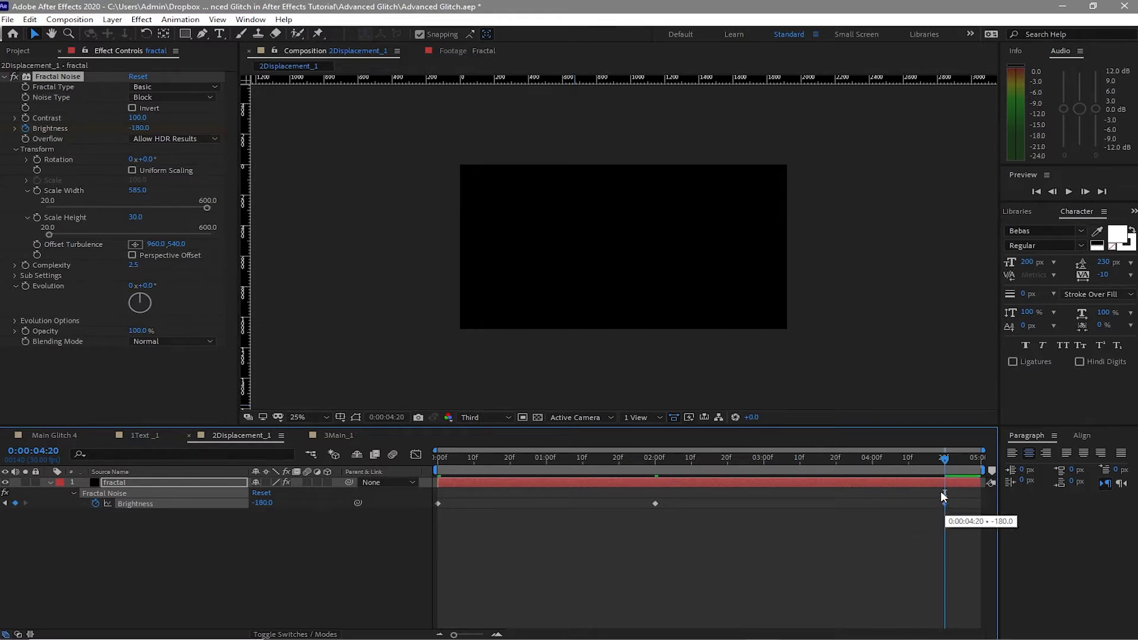
# Step: Duplicate the 0:00:02:00 Brightness keyframe at 0:00:03:28 and scrub through the animation to check it
pyautogui.moveTo(944, 460); pyautogui.dragTo(866, 481)
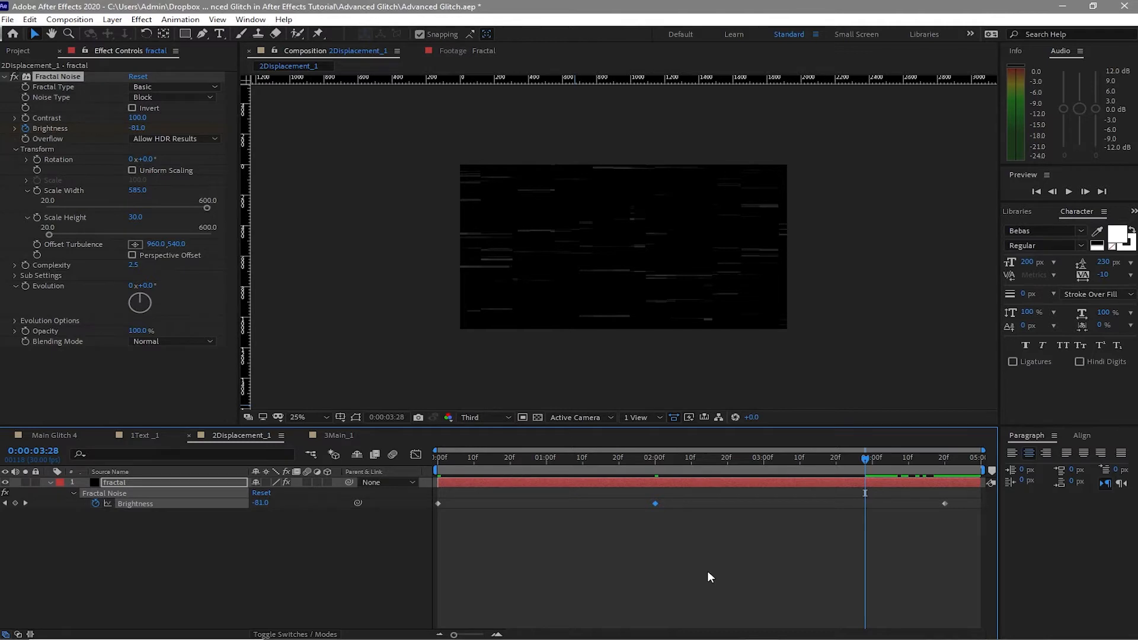
pyautogui.hotkey('ctrl', 'v')
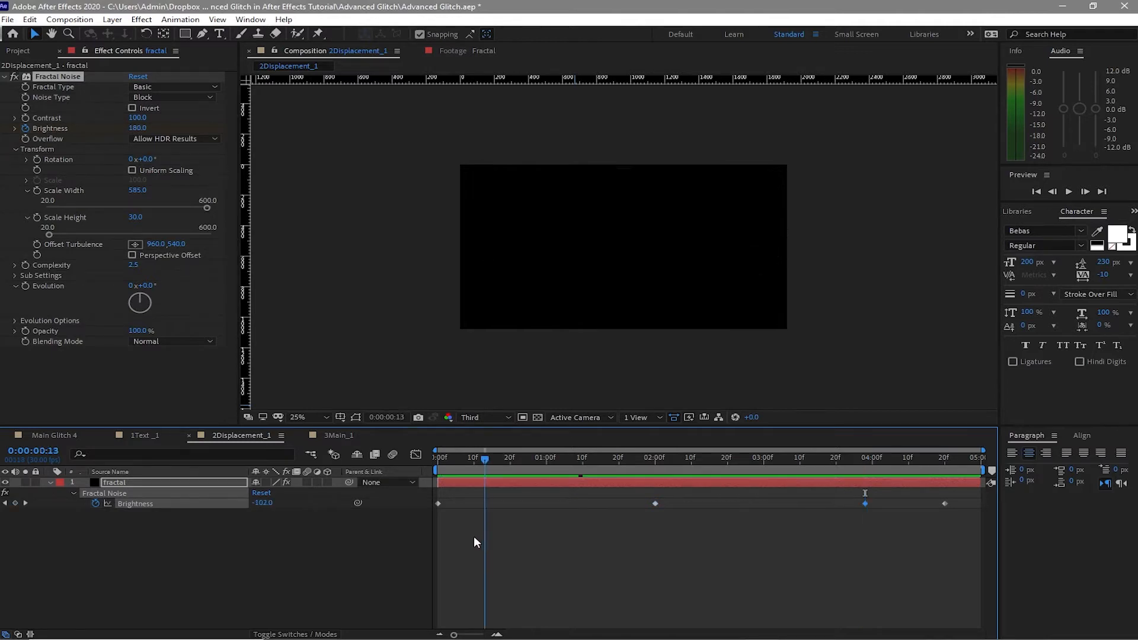
pyautogui.moveTo(474, 536)
pyautogui.mouseDown()
pyautogui.moveTo(442, 542)
pyautogui.moveTo(943, 464)
pyautogui.moveTo(482, 538)
pyautogui.mouseUp()
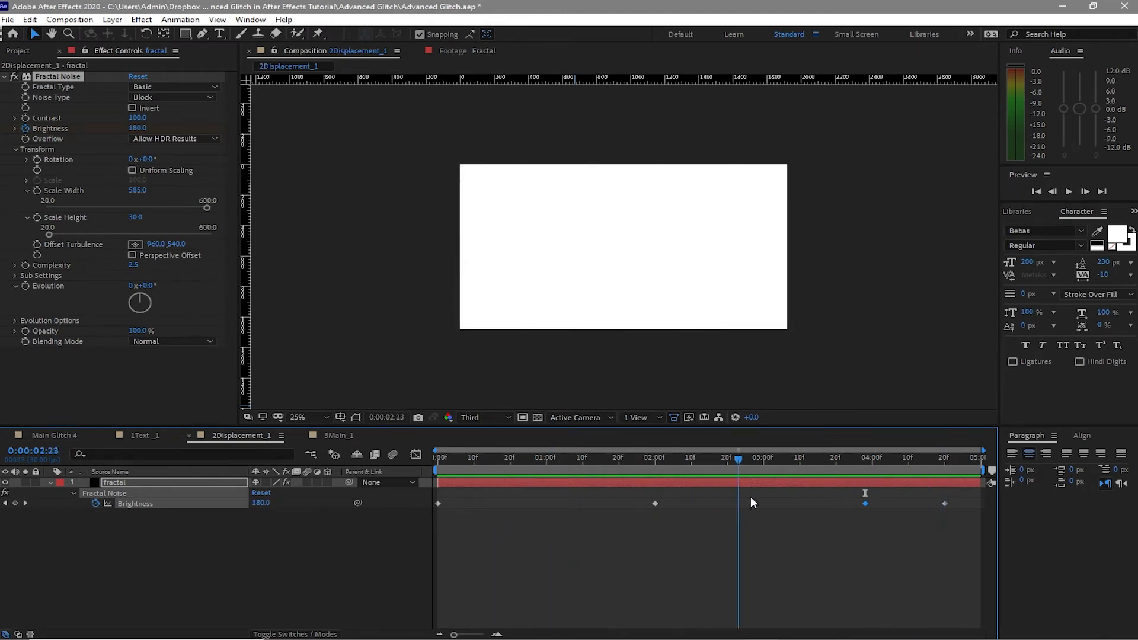
# Step: Add 1Text_1 and 2Displacement_1 to the 3Main_1 composition, with the displacement on top and its visibility off
pyautogui.click(338, 435)
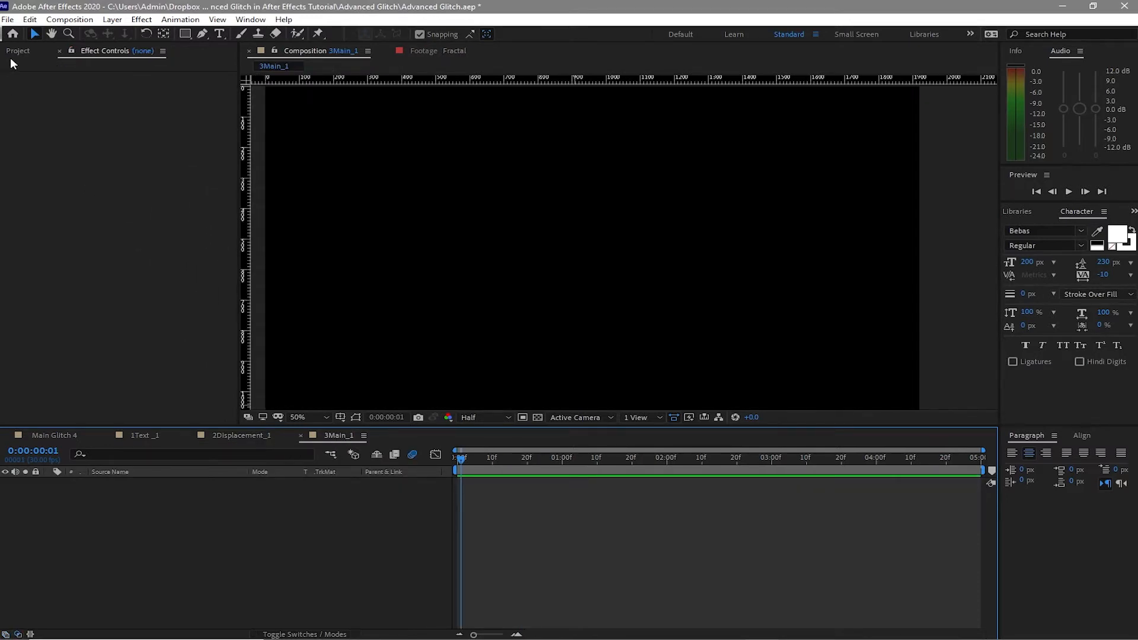
pyautogui.click(17, 51)
pyautogui.moveTo(40, 207); pyautogui.dragTo(72, 492)
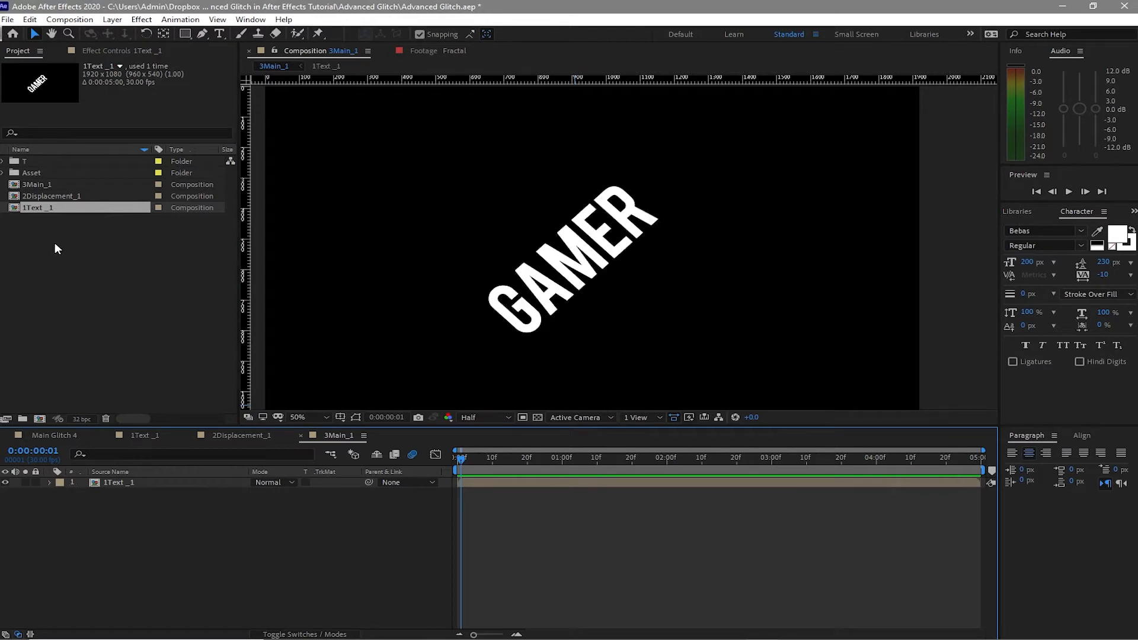
pyautogui.moveTo(52, 194); pyautogui.dragTo(73, 482)
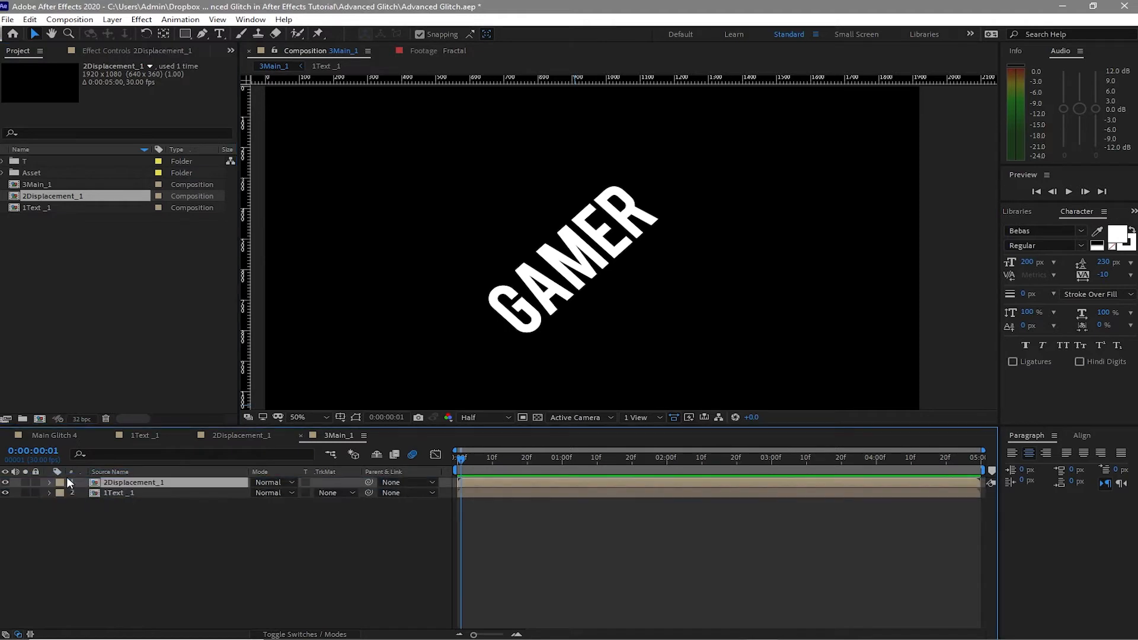
pyautogui.click(6, 483)
pyautogui.click(150, 505)
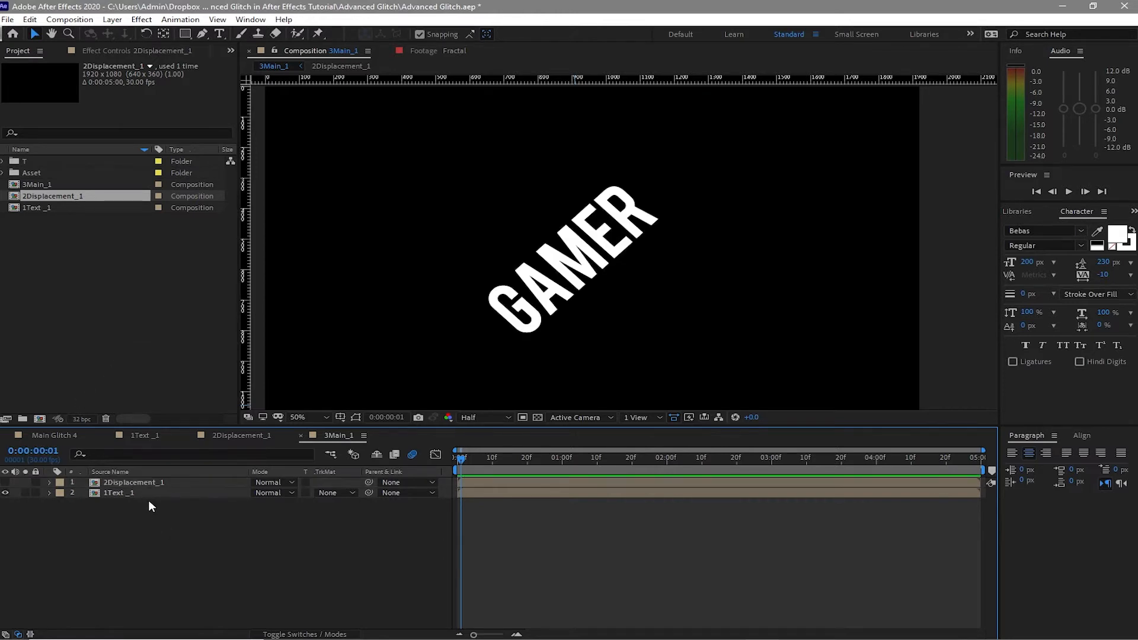
# Step: Apply the Displacement Map effect to the 1Text_1 layer with 2Displacement_1 as its map layer
pyautogui.click(143, 493)
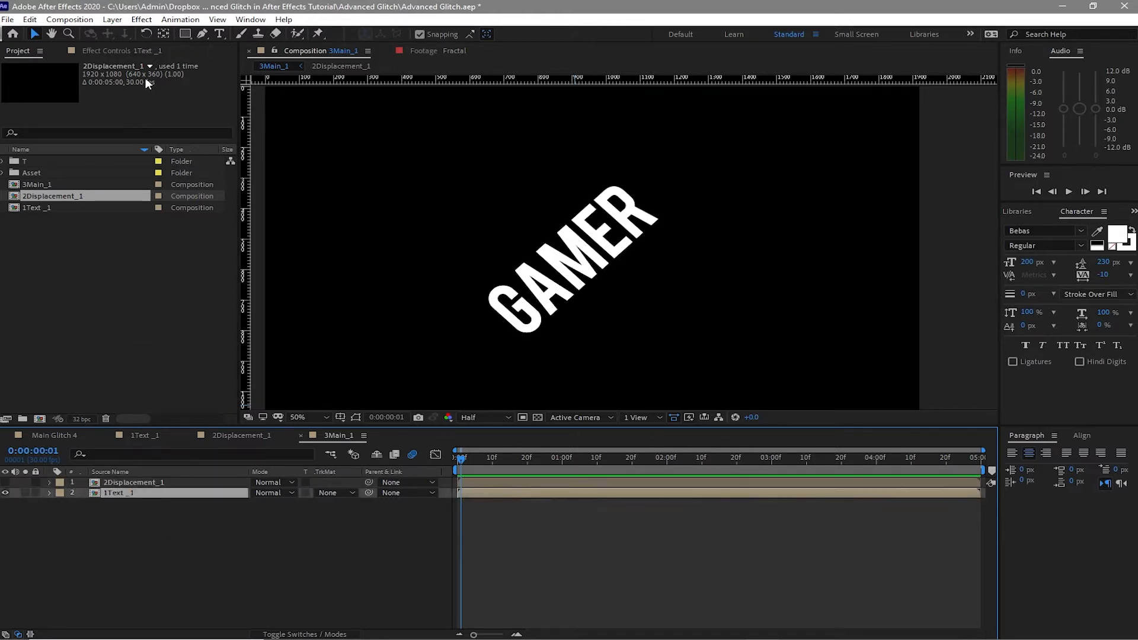
pyautogui.click(141, 19)
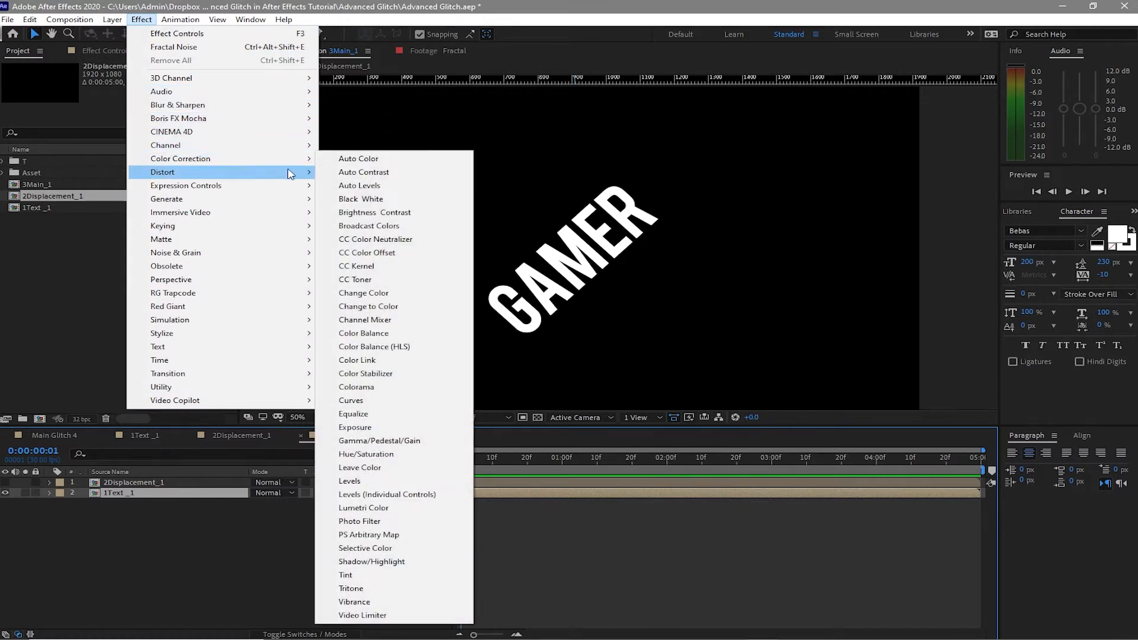
pyautogui.moveTo(305, 173)
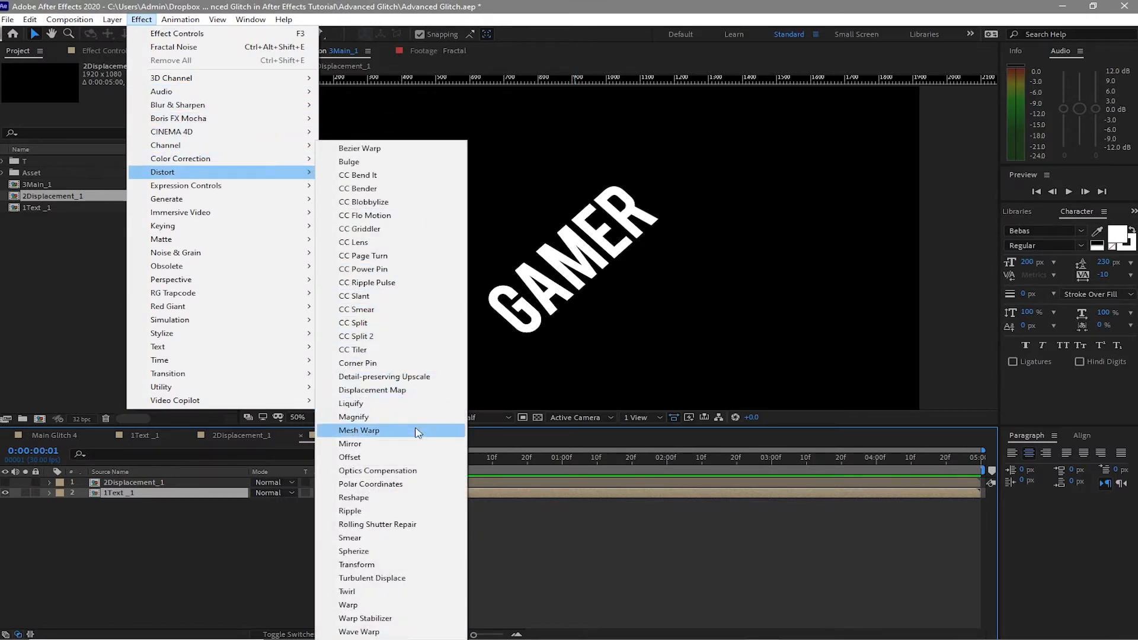
pyautogui.click(390, 391)
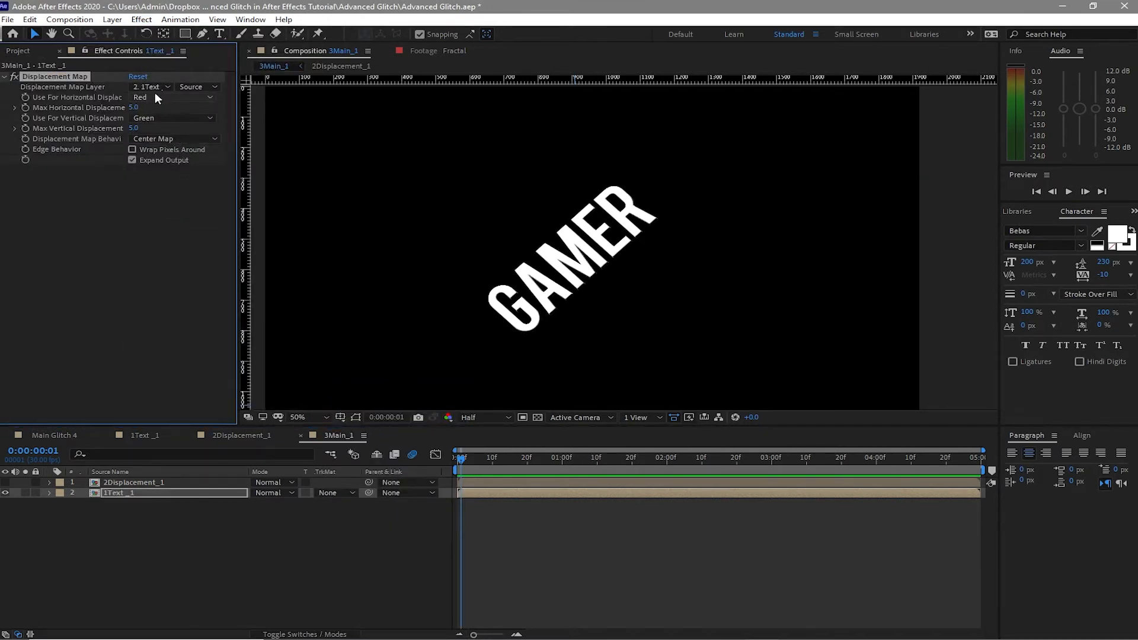
pyautogui.click(152, 86)
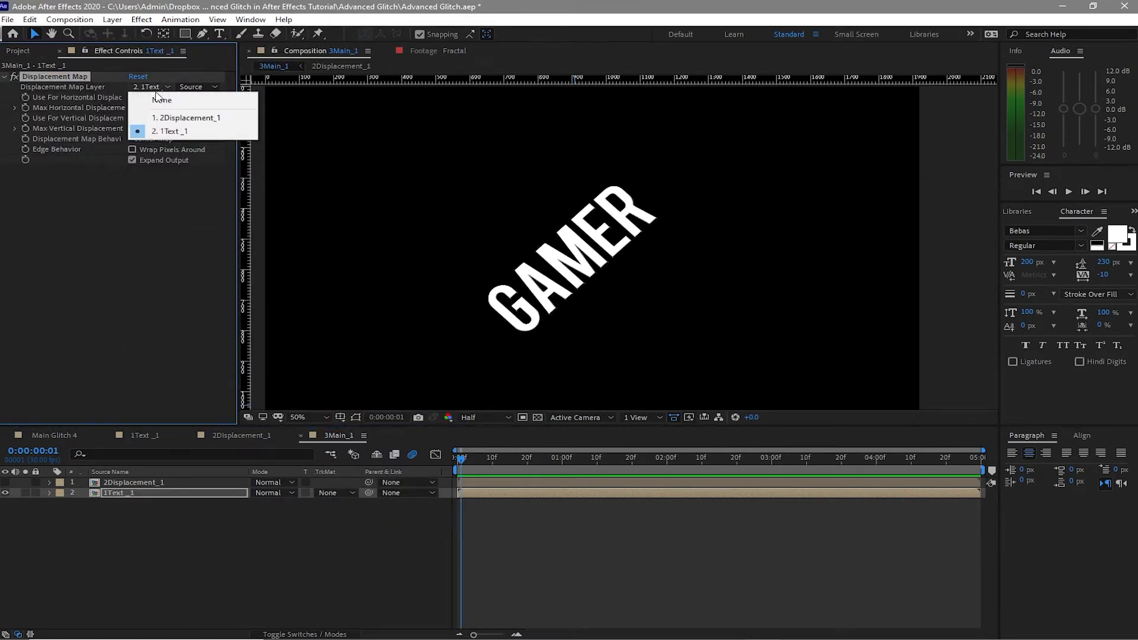
pyautogui.click(184, 118)
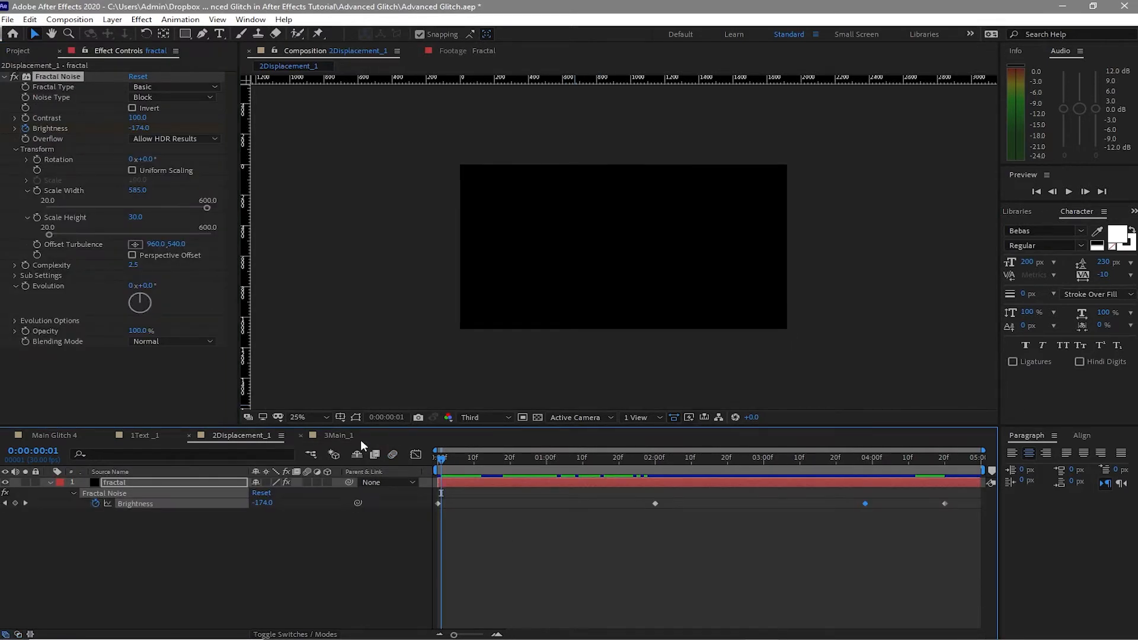
# Step: In the emptied 3Main_1 composition, place 1Text_1 with 2Displacement_1 above it and hide the displacement layer
pyautogui.click(339, 435)
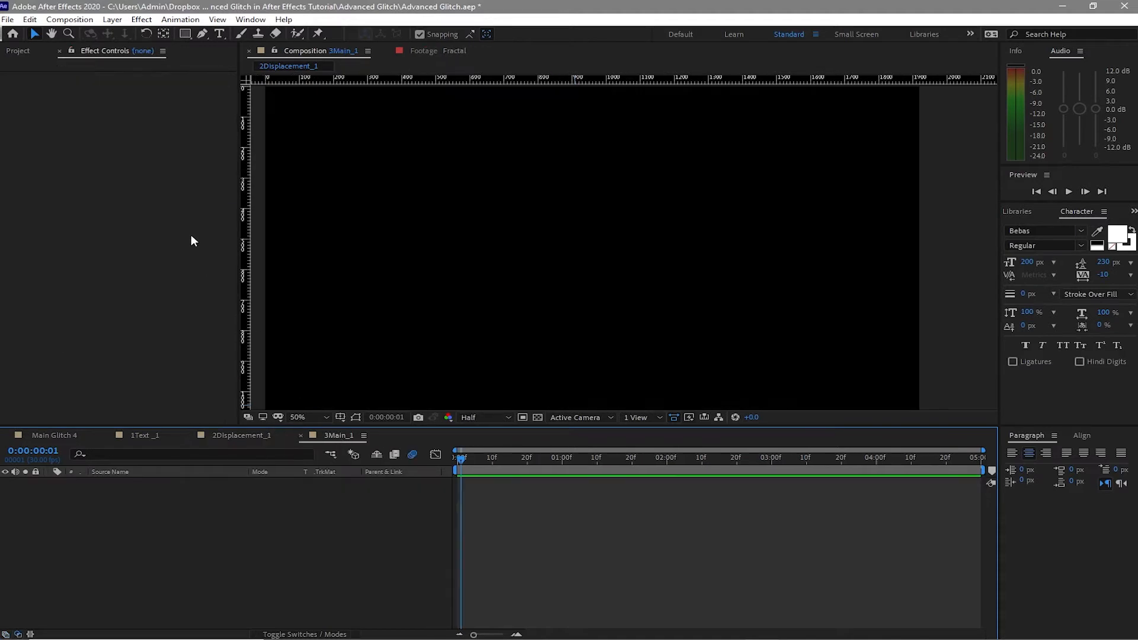
pyautogui.click(7, 52)
pyautogui.moveTo(76, 208); pyautogui.dragTo(154, 495)
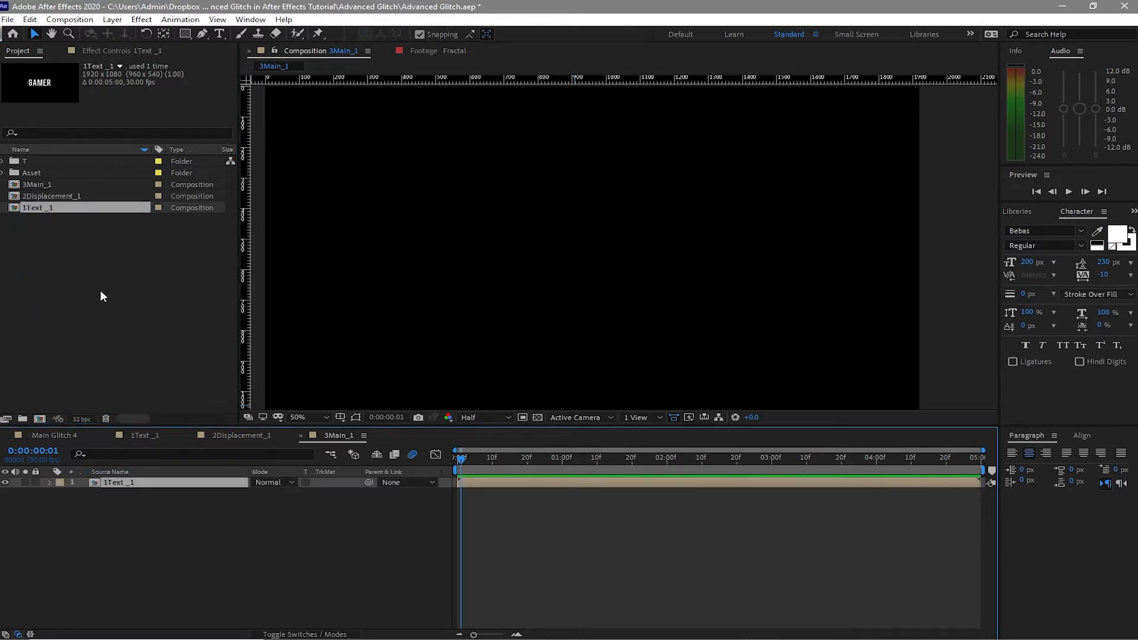
pyautogui.moveTo(68, 197); pyautogui.dragTo(92, 487)
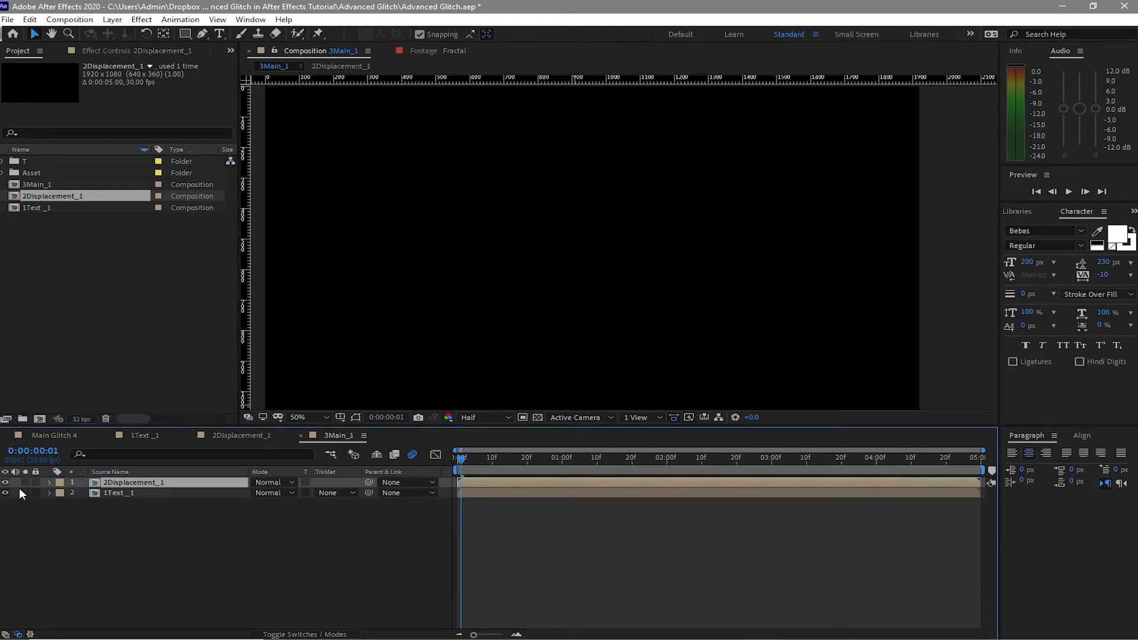
pyautogui.click(5, 482)
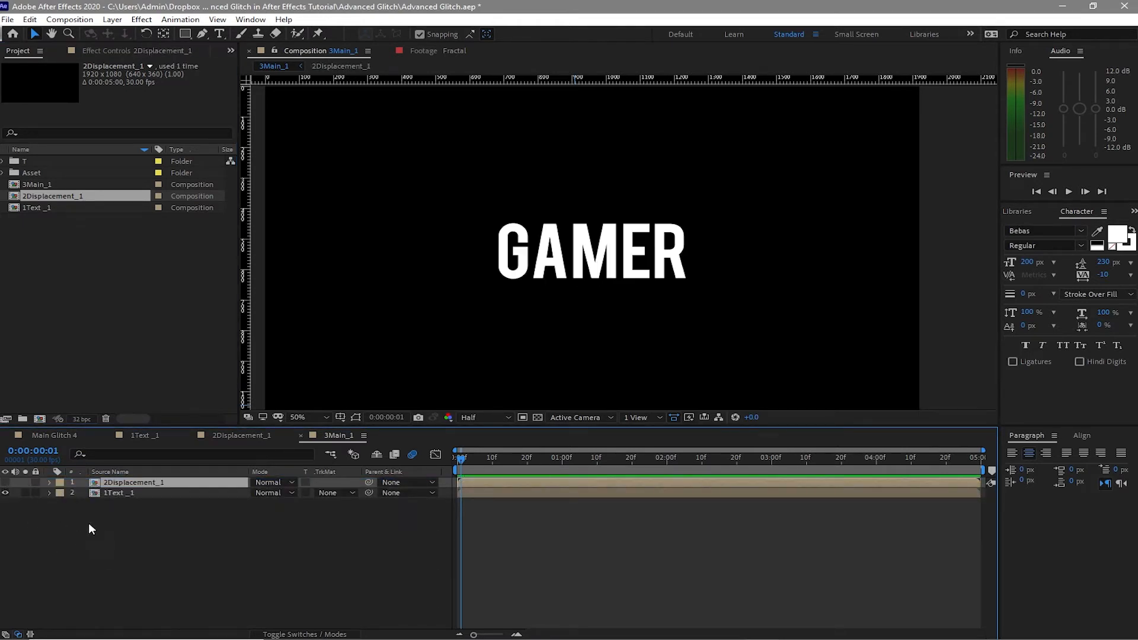
# Step: Apply Displacement Map to the 1Text_1 layer and choose 2Displacement_1 as the Displacement Map Layer
pyautogui.click(195, 494)
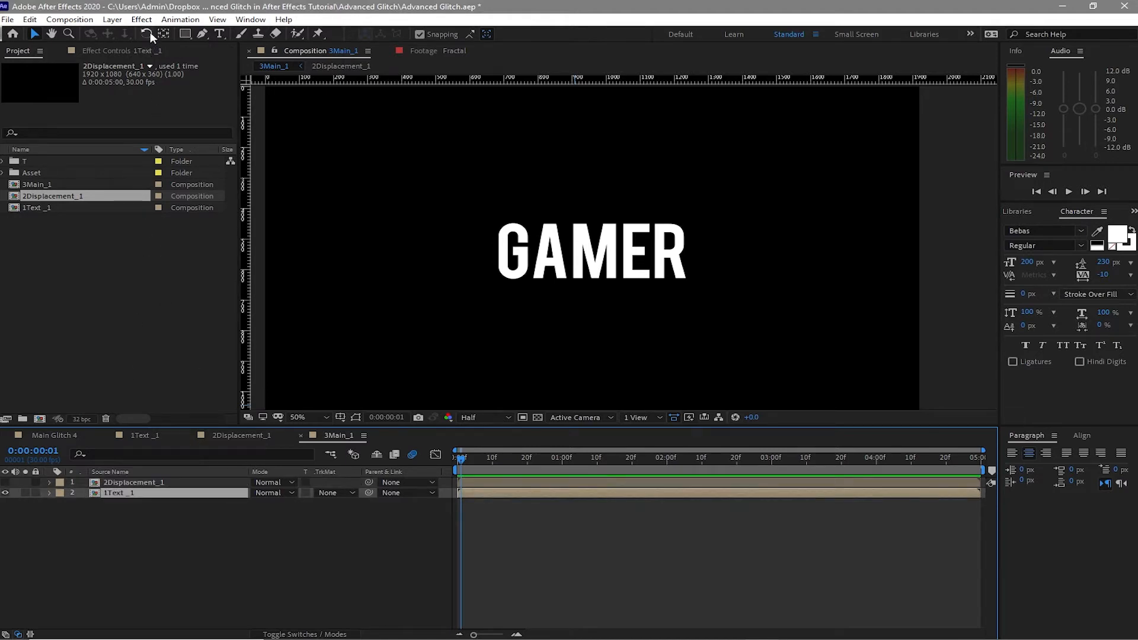
pyautogui.click(142, 19)
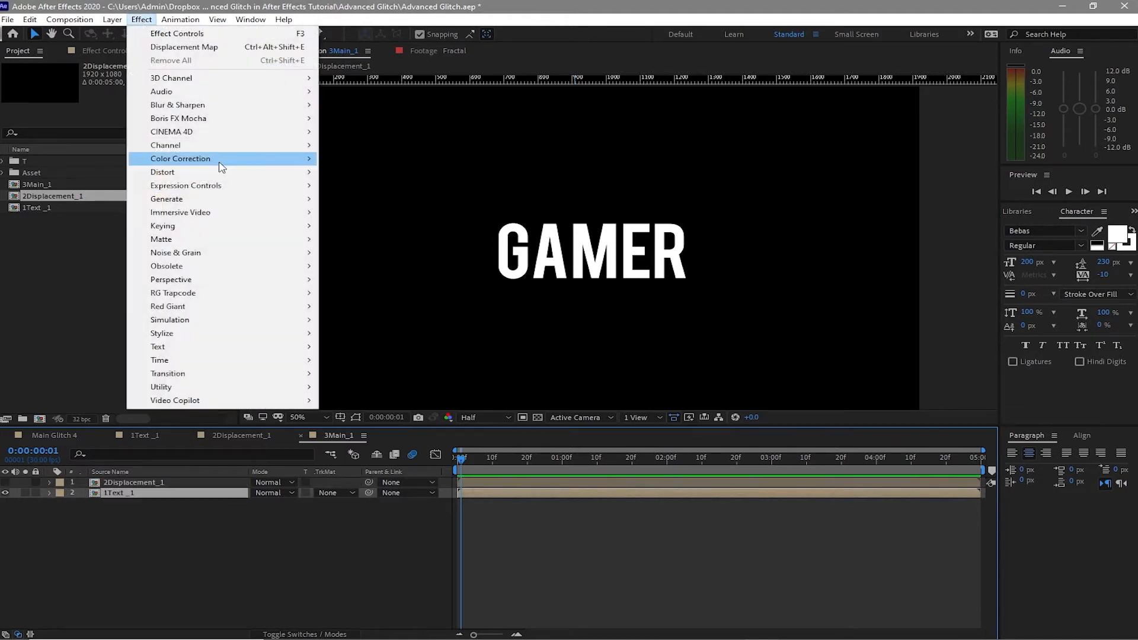
pyautogui.moveTo(293, 173)
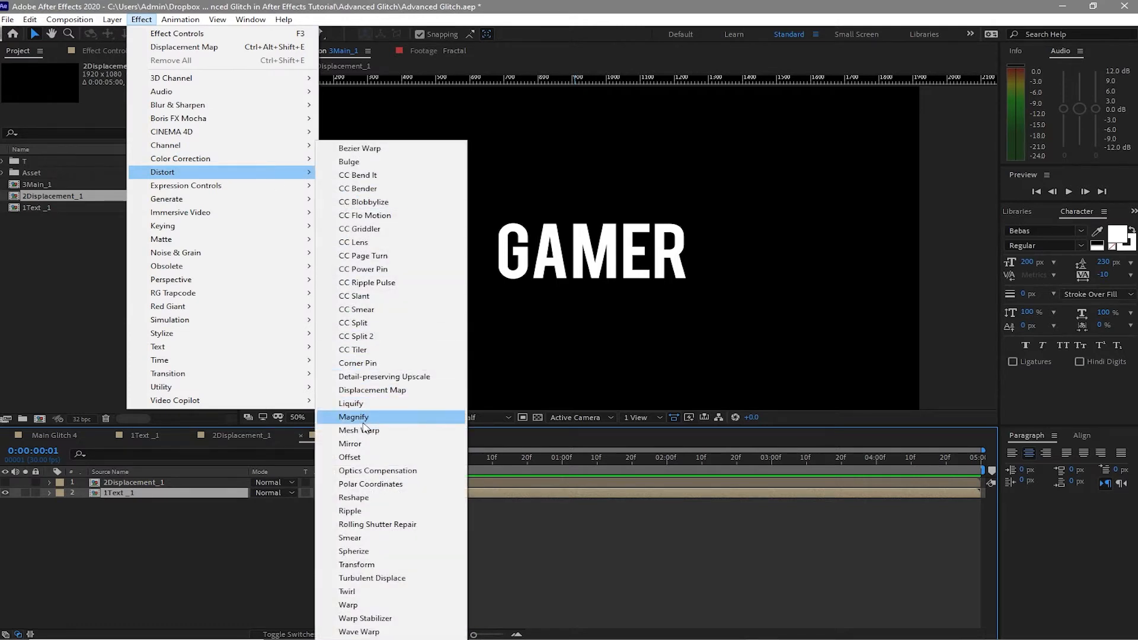
pyautogui.click(356, 390)
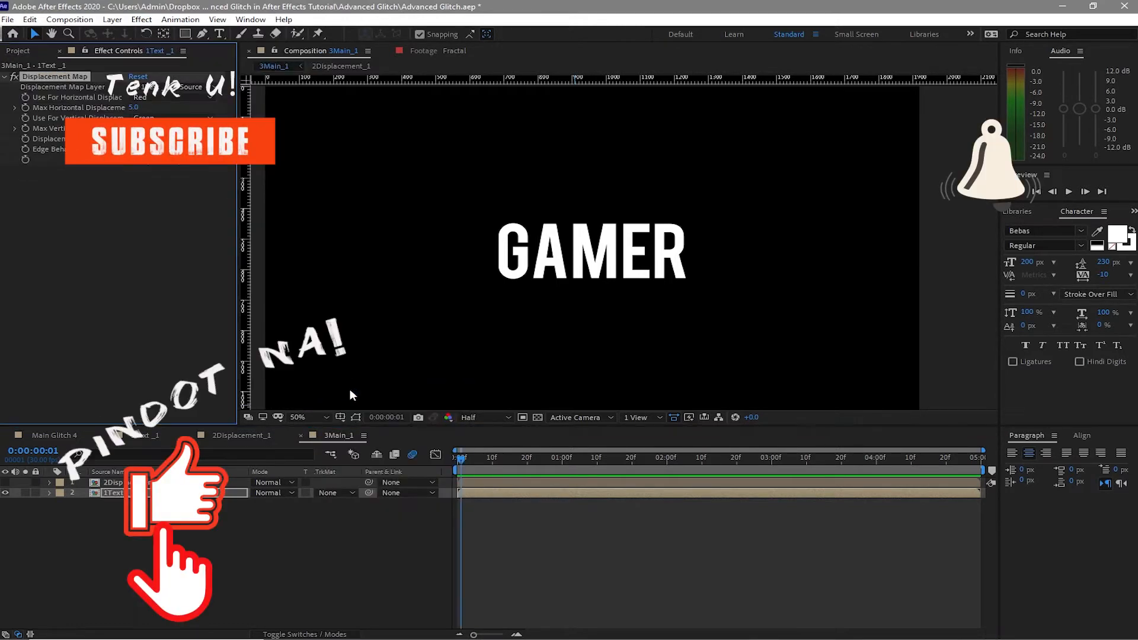
pyautogui.click(162, 86)
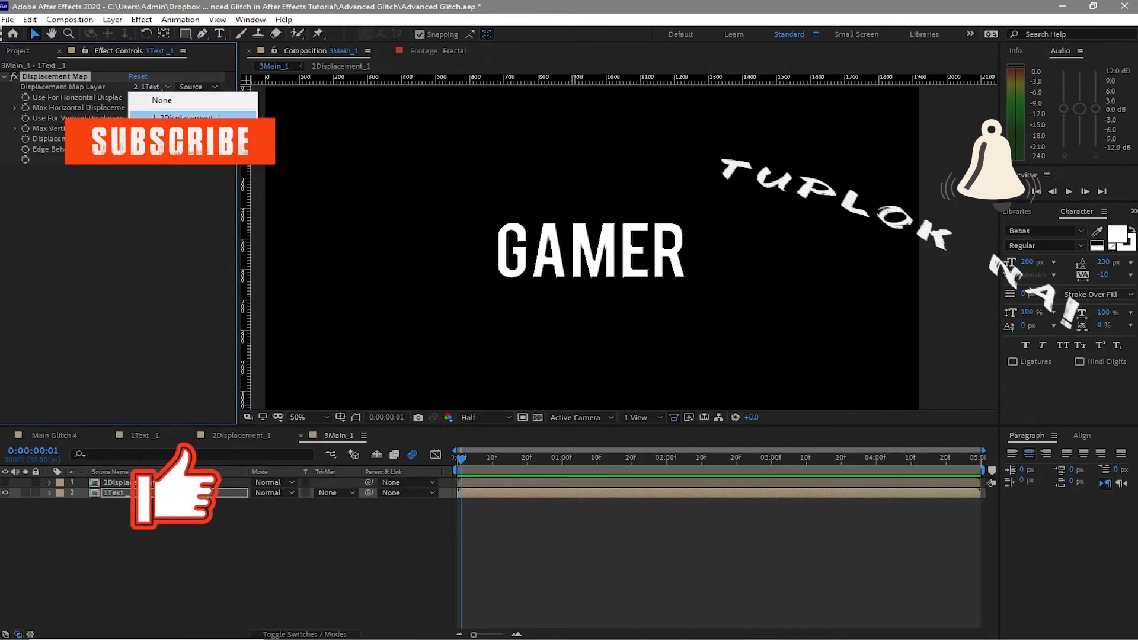
pyautogui.click(164, 105)
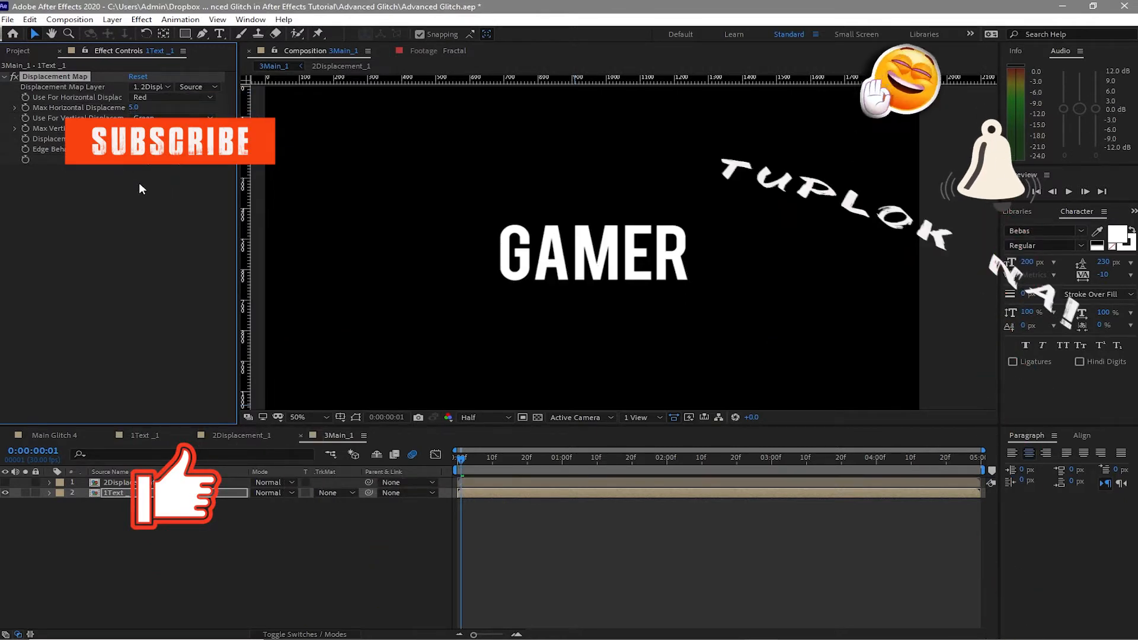
# Step: Set Max Horizontal Displacement to 49 and preview the text distortion up to 0:00:00:26
pyautogui.click(135, 108)
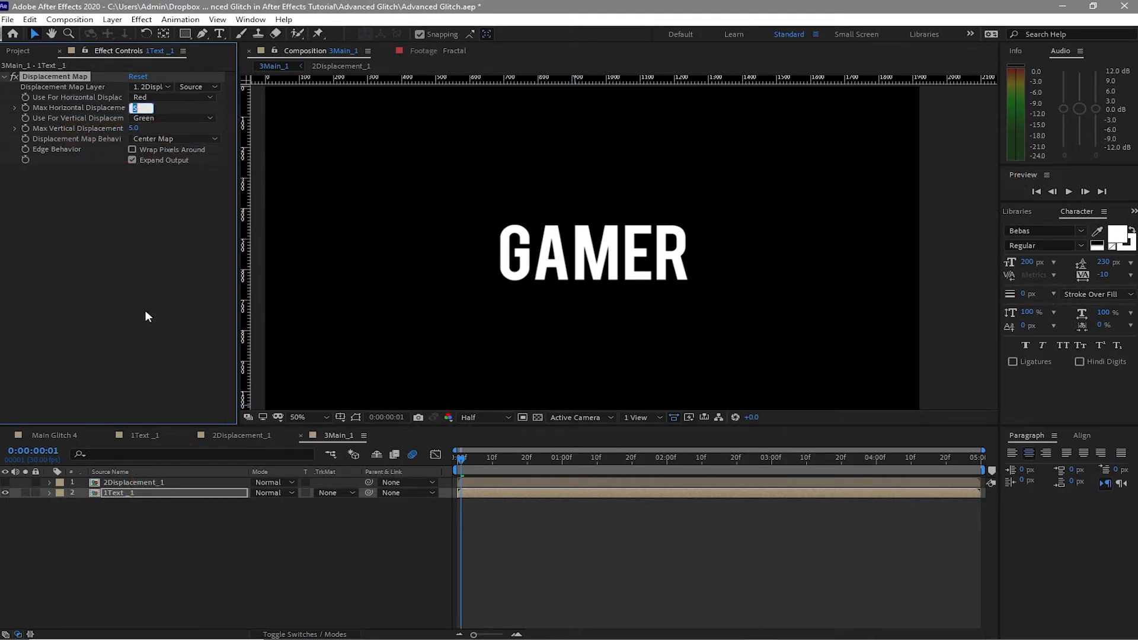
pyautogui.write('49')
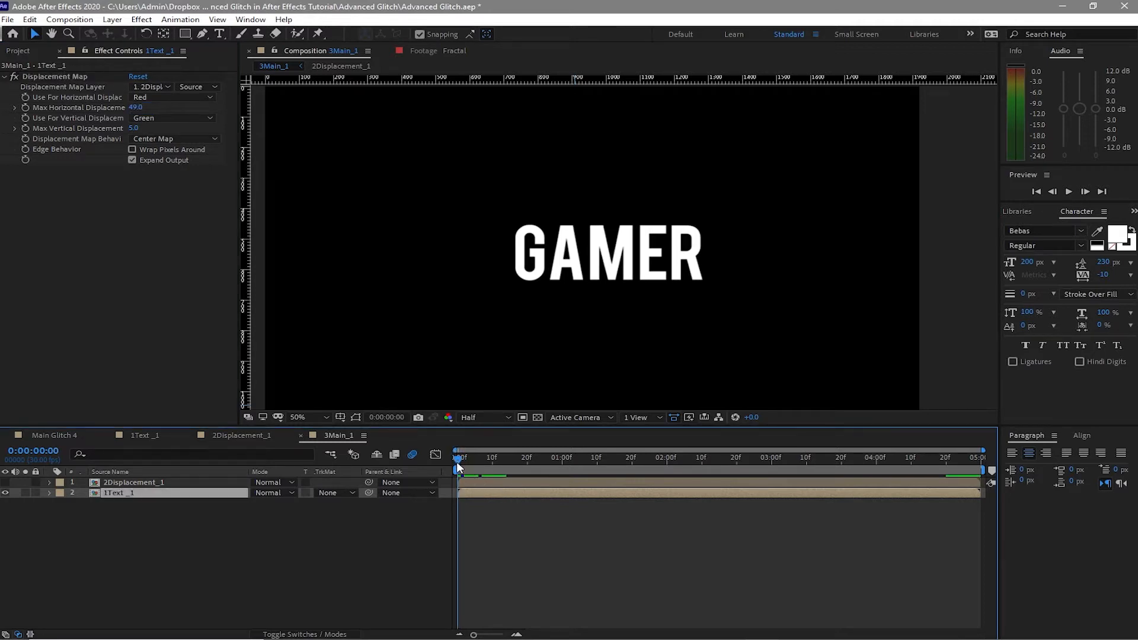
pyautogui.moveTo(457, 459); pyautogui.dragTo(548, 472)
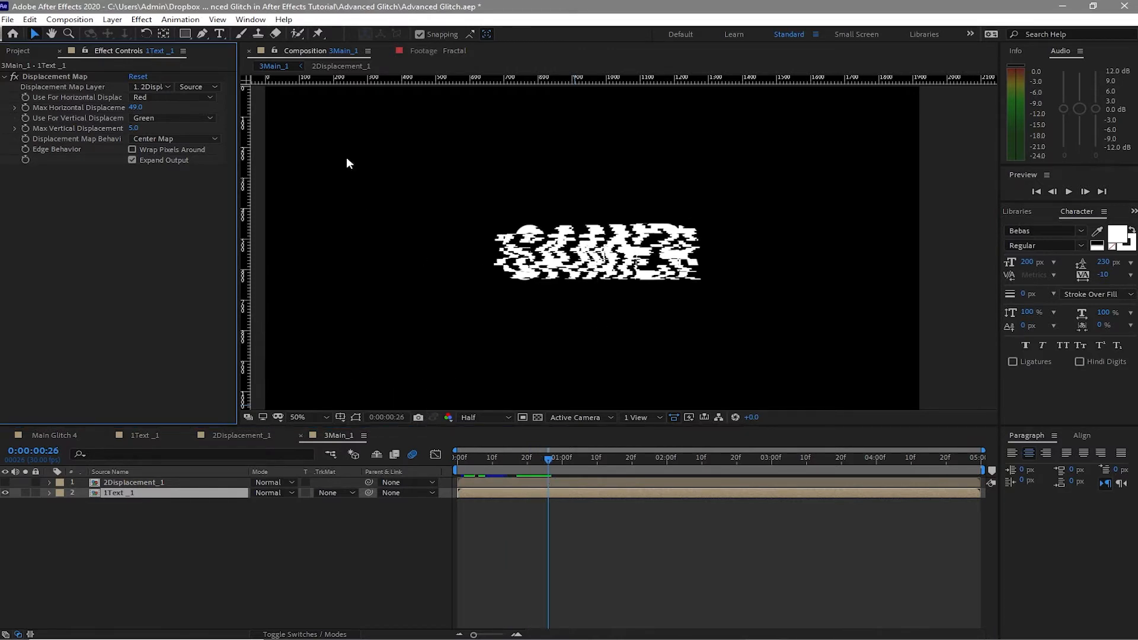
# Step: Apply the Set Matte effect to the 1Text_1 layer and move it above Displacement Map in the effect order
pyautogui.click(142, 19)
pyautogui.moveTo(272, 151)
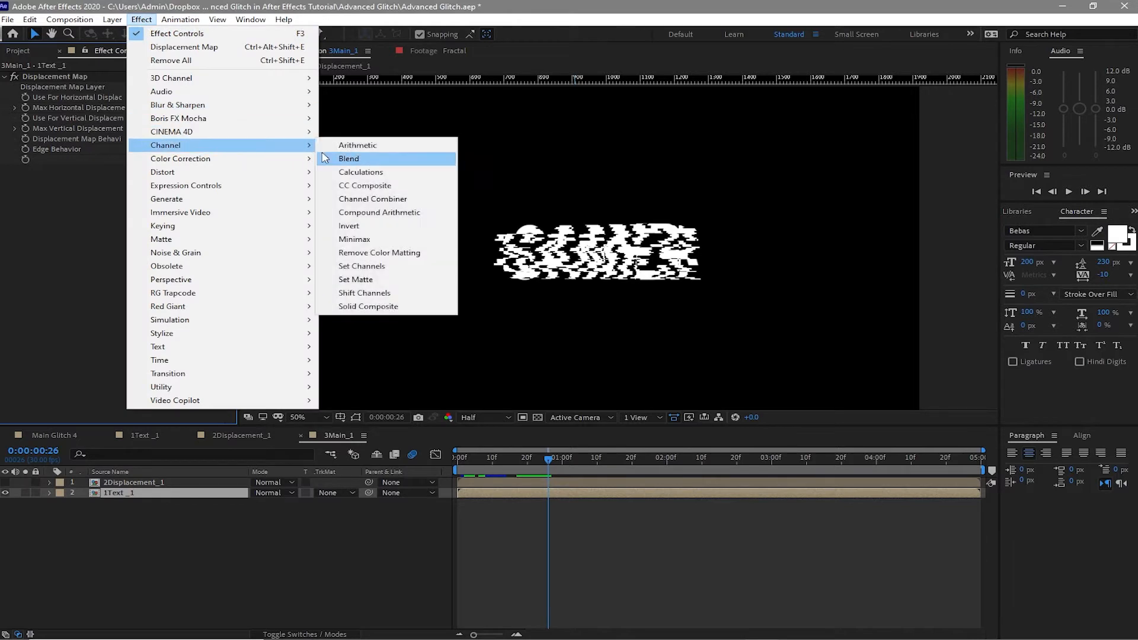
pyautogui.click(380, 283)
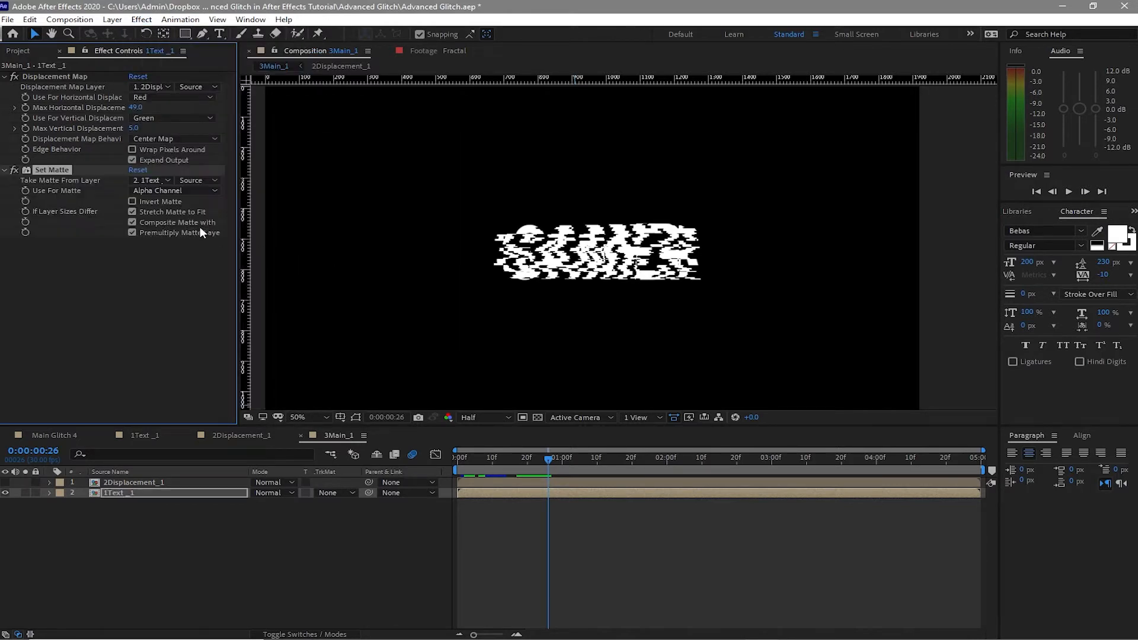
pyautogui.moveTo(65, 171); pyautogui.dragTo(63, 76)
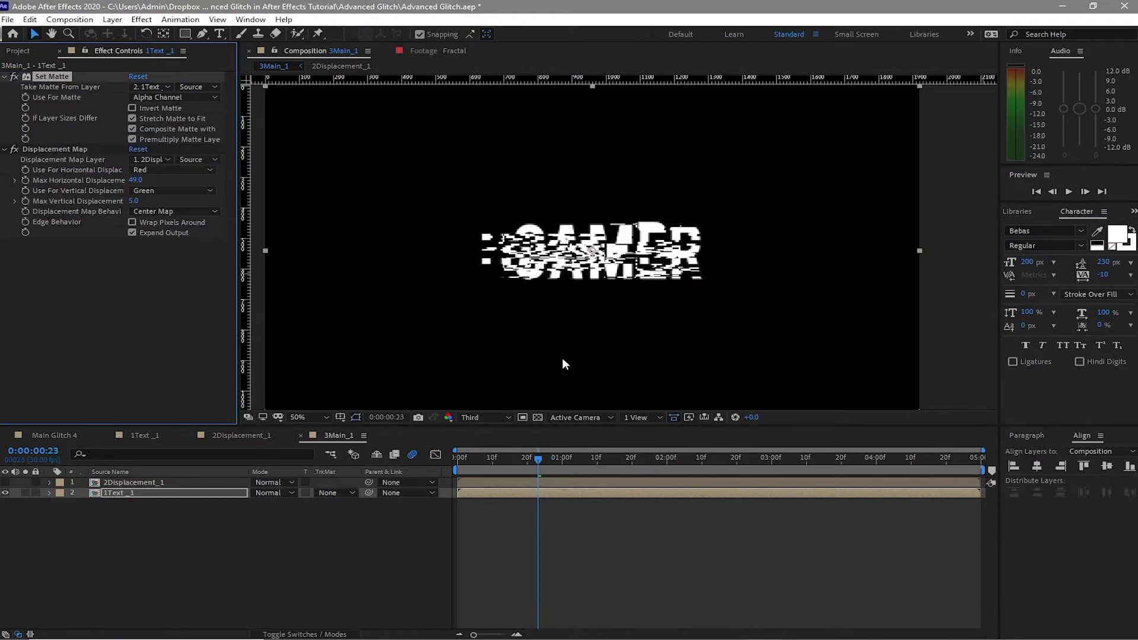
# Step: Set the Set Matte effect to take its matte from 2Displacement_1 using Luminance, and check the noise in the 2Displacement_1 composition
pyautogui.click(155, 86)
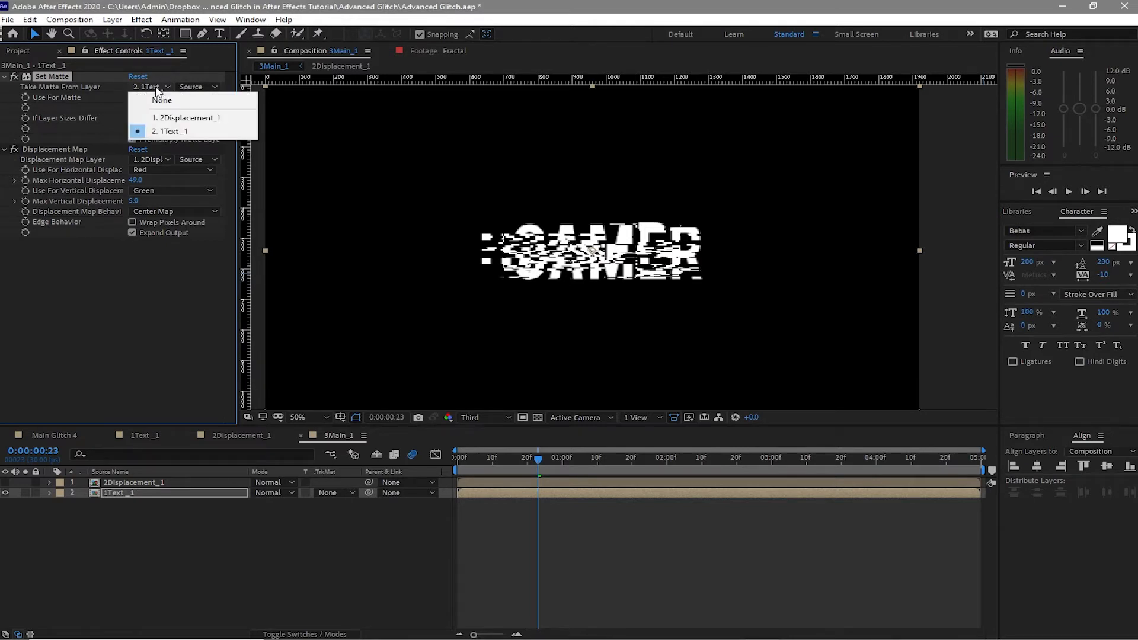
pyautogui.click(181, 122)
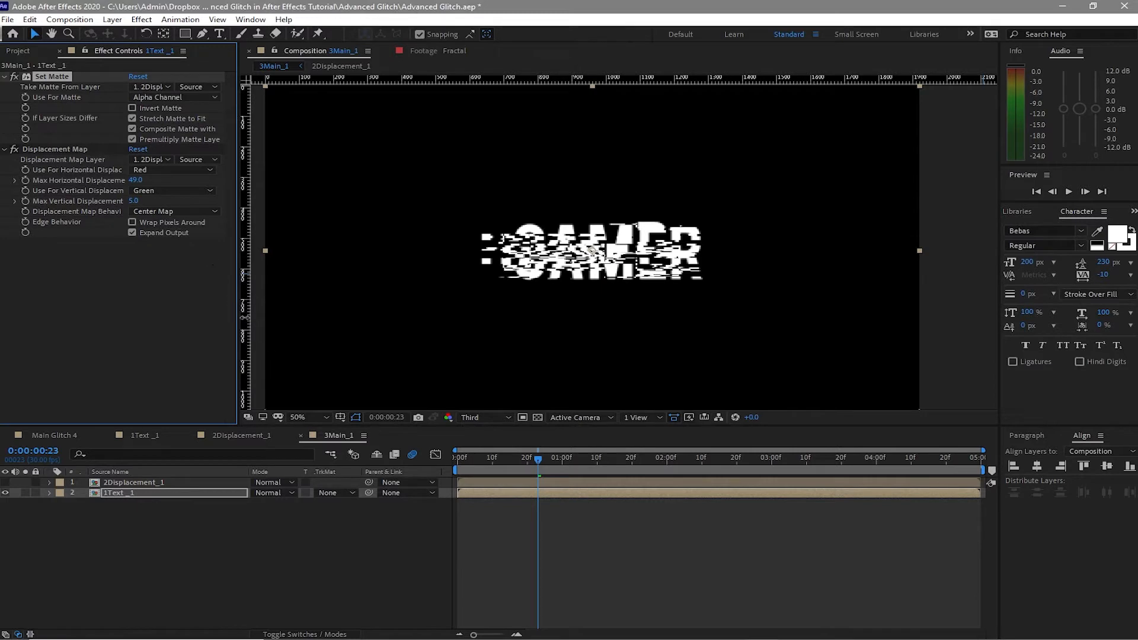
pyautogui.click(148, 97)
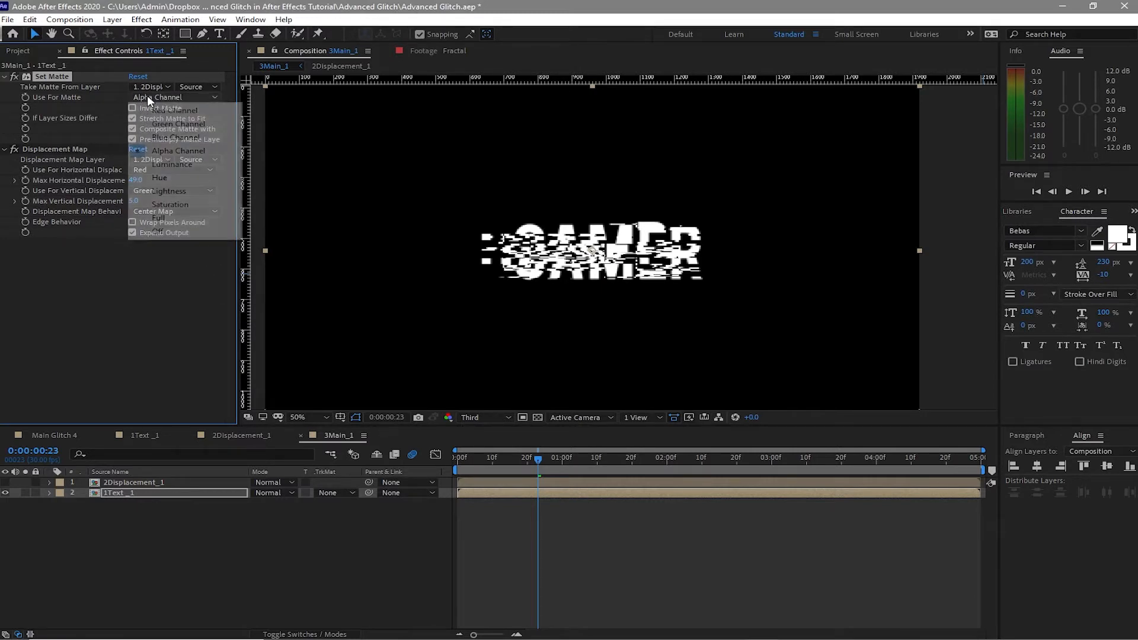
pyautogui.click(170, 163)
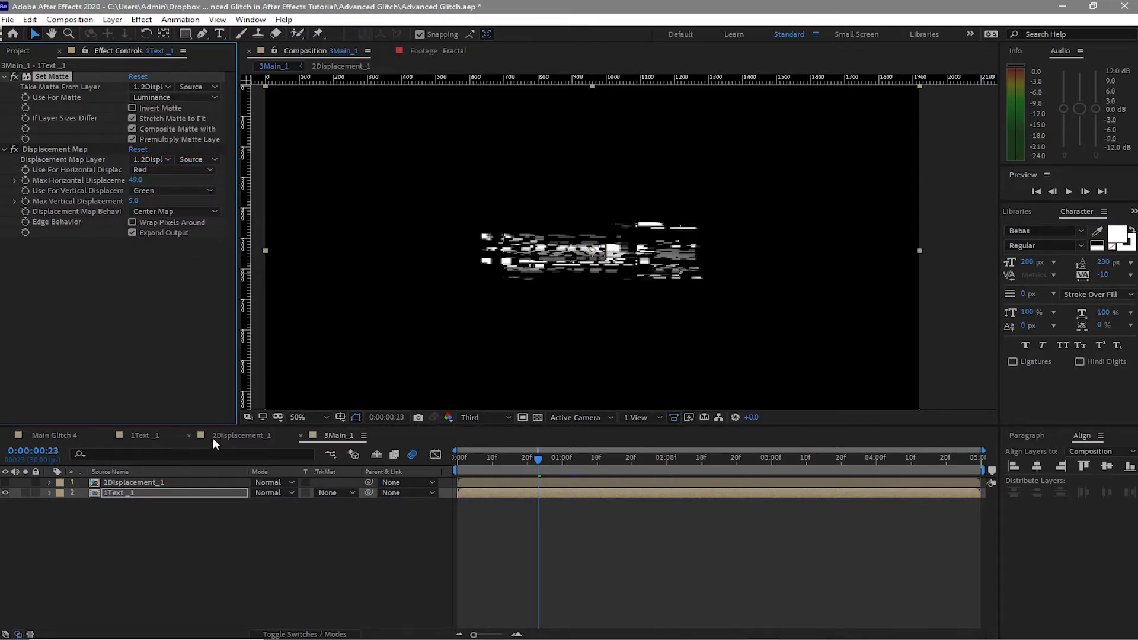
pyautogui.click(213, 435)
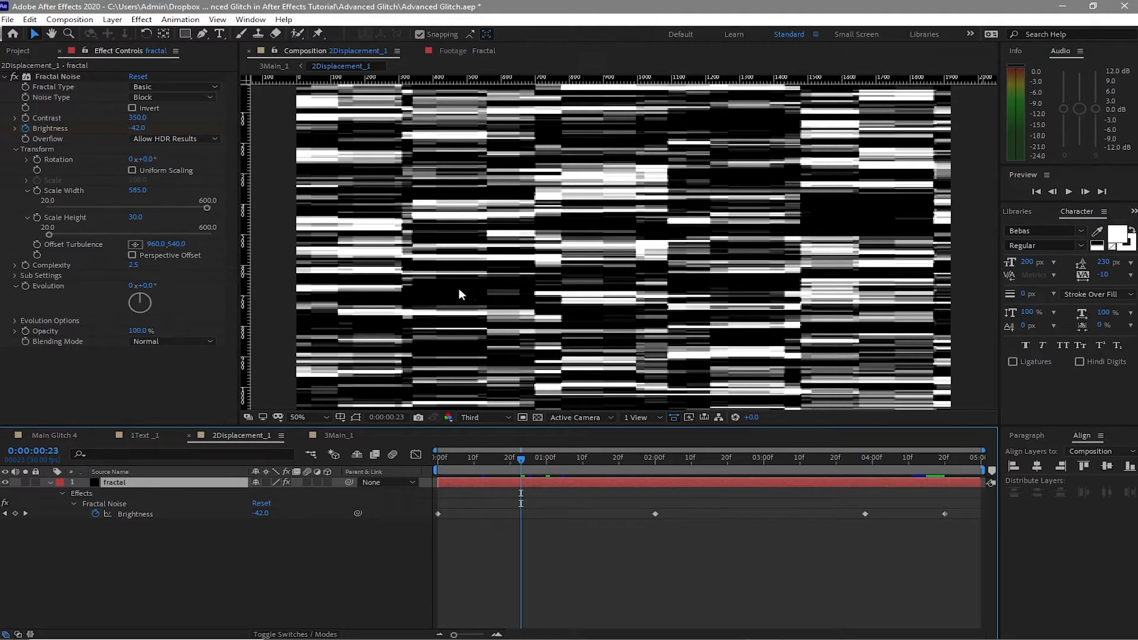
pyautogui.click(335, 433)
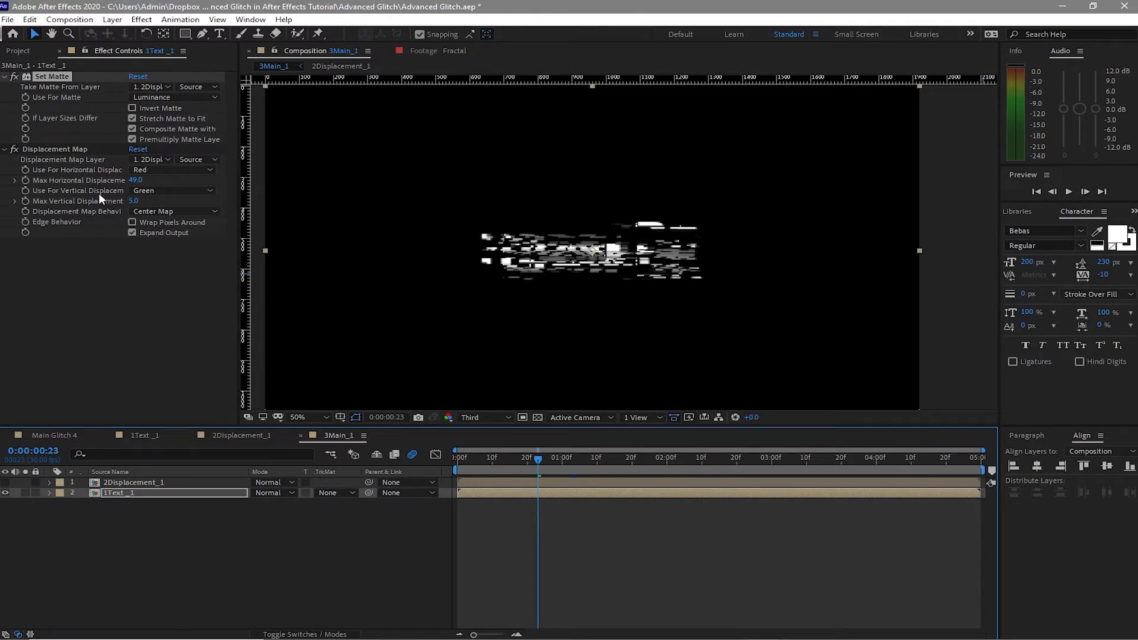
# Step: Duplicate the Displacement Map effect on 1Text_1 twice and collapse the settings of all three Displacement Map effects
pyautogui.click(72, 151)
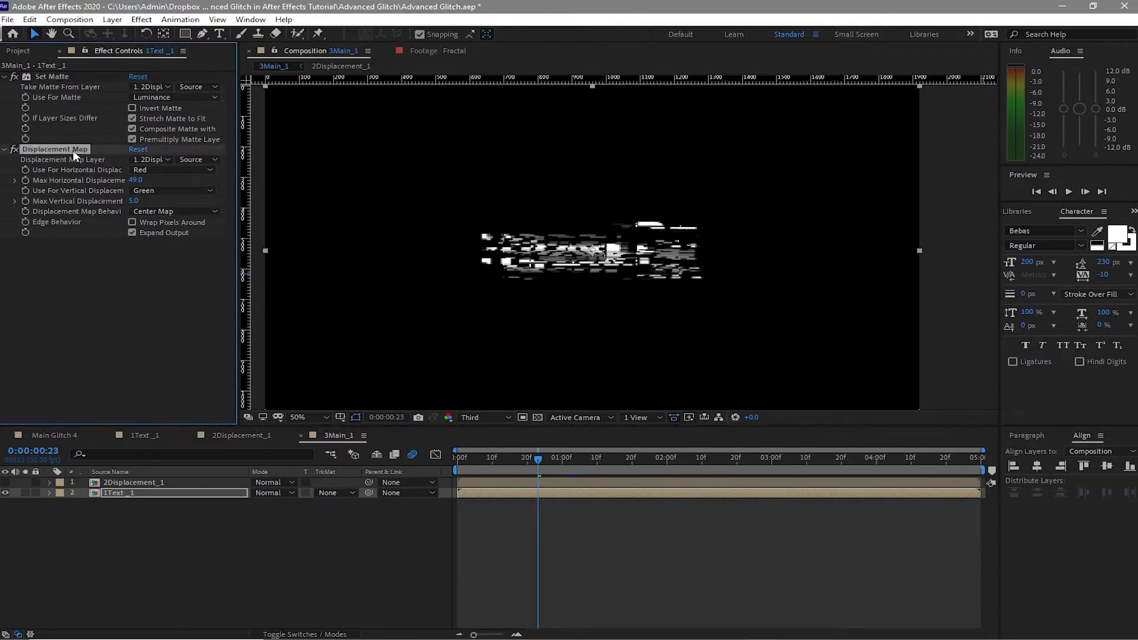
pyautogui.click(30, 19)
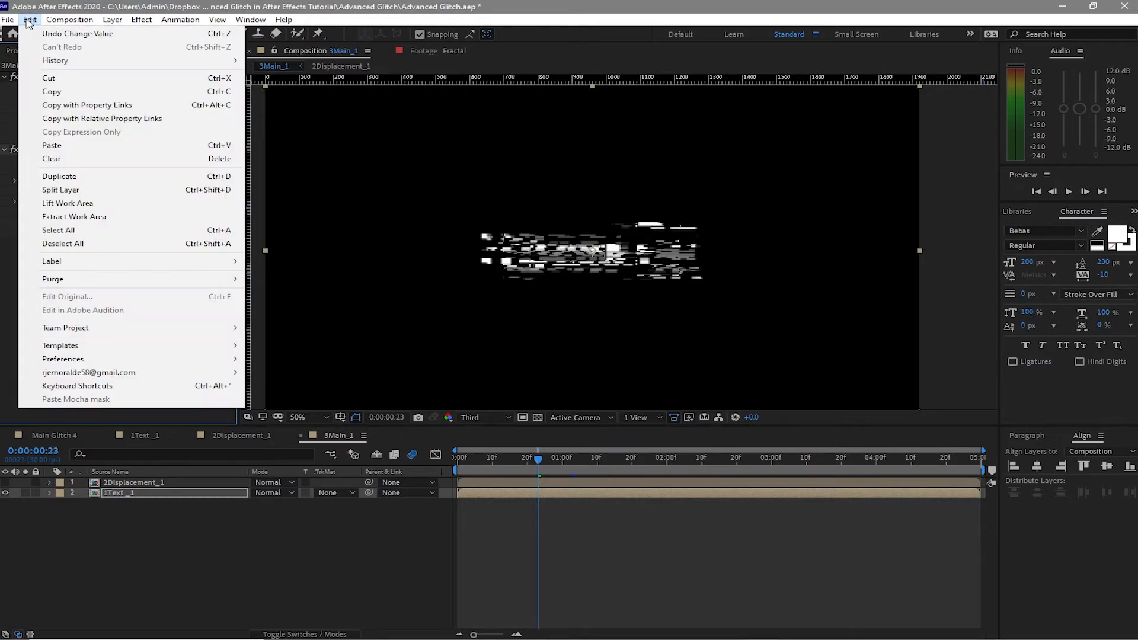
pyautogui.click(71, 175)
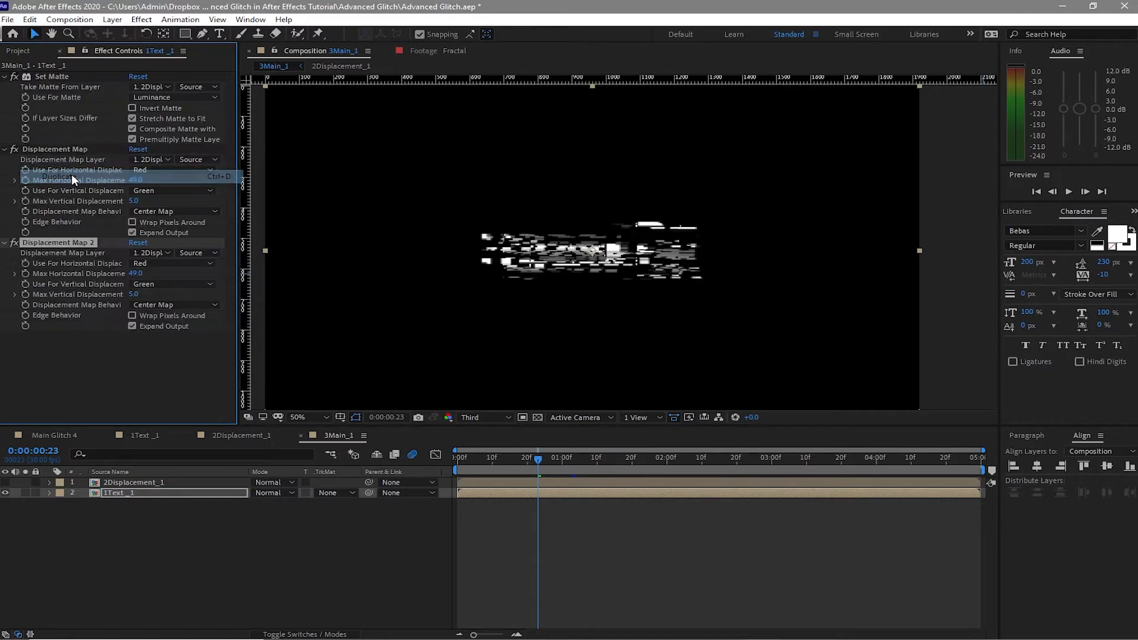
pyautogui.click(30, 19)
pyautogui.click(93, 178)
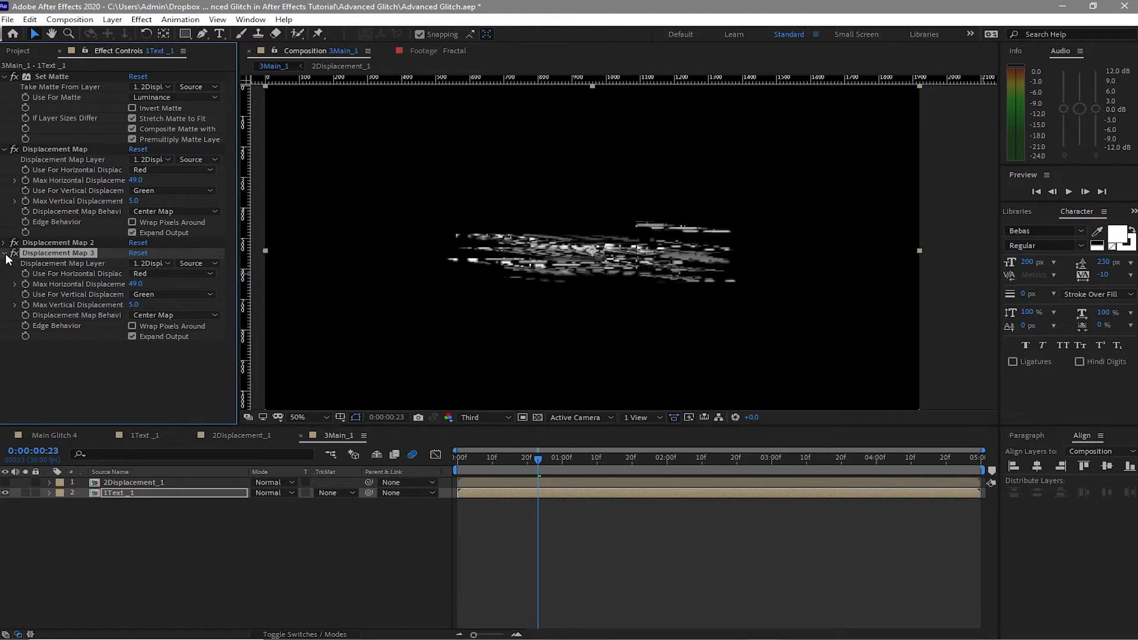
pyautogui.click(5, 254)
pyautogui.click(5, 149)
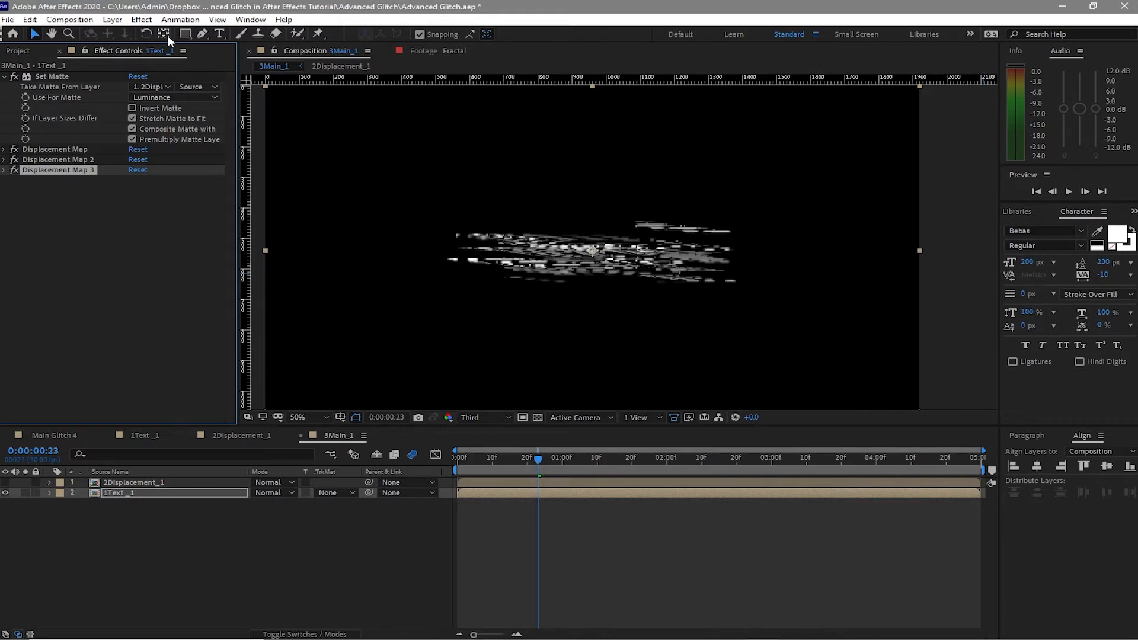
# Step: Apply the Colorama effect to the 1Text_1 layer and move it above Set Matte in the effect order
pyautogui.click(145, 22)
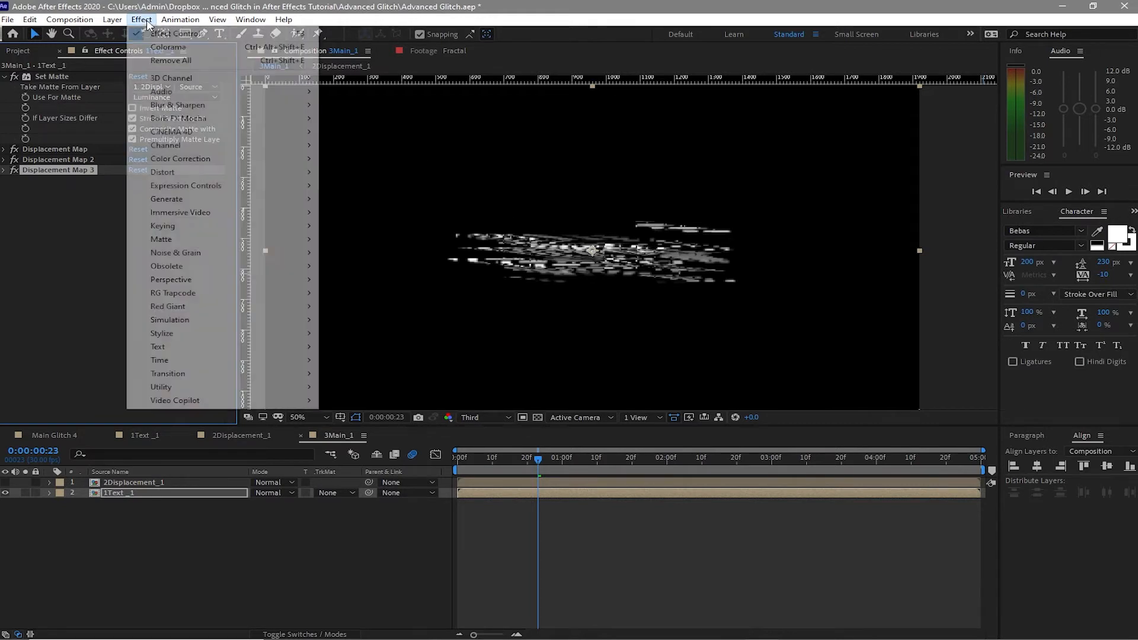
pyautogui.moveTo(219, 161)
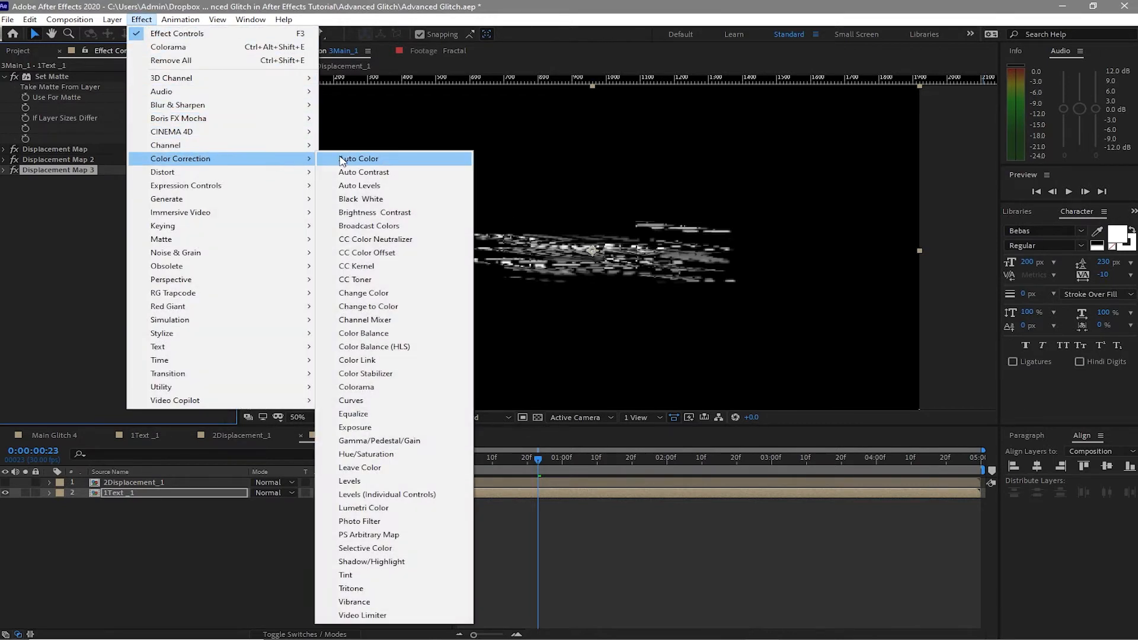
pyautogui.click(364, 388)
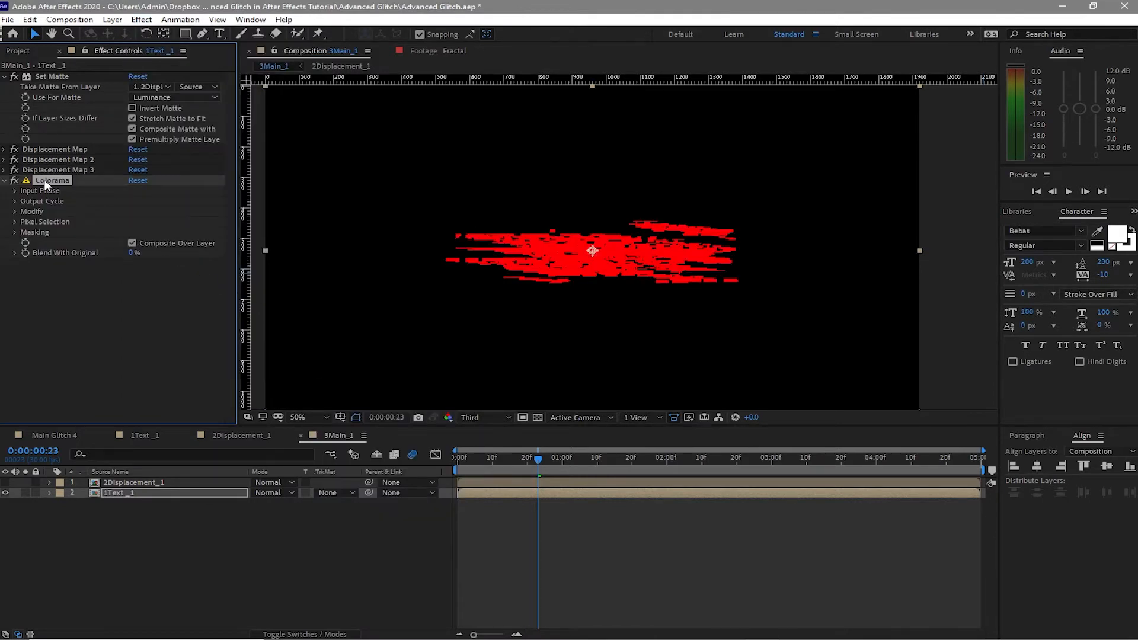
pyautogui.moveTo(45, 183); pyautogui.dragTo(41, 80)
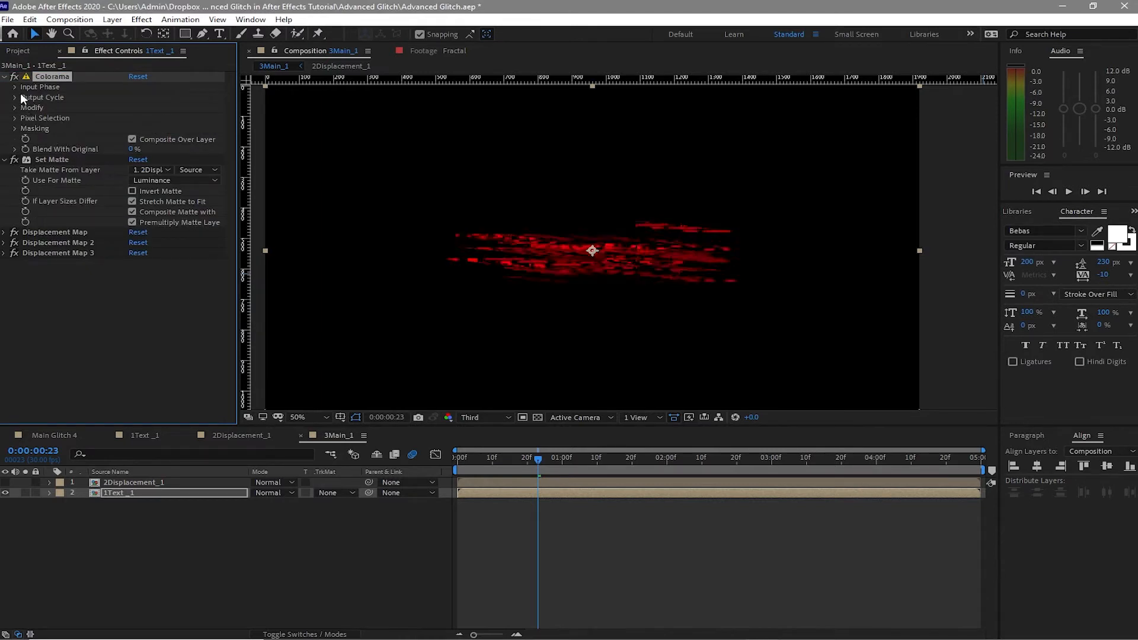
# Step: Choose 2Displacement_1 as the Add Phase layer in Colorama's Input Phase settings
pyautogui.click(14, 87)
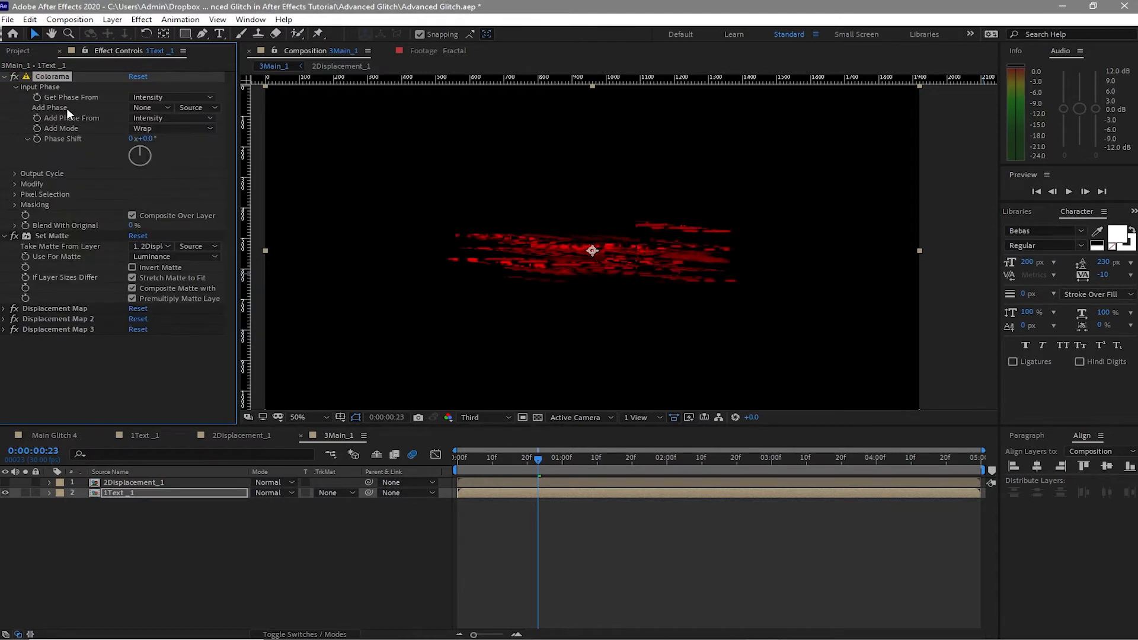
pyautogui.click(142, 107)
pyautogui.click(173, 138)
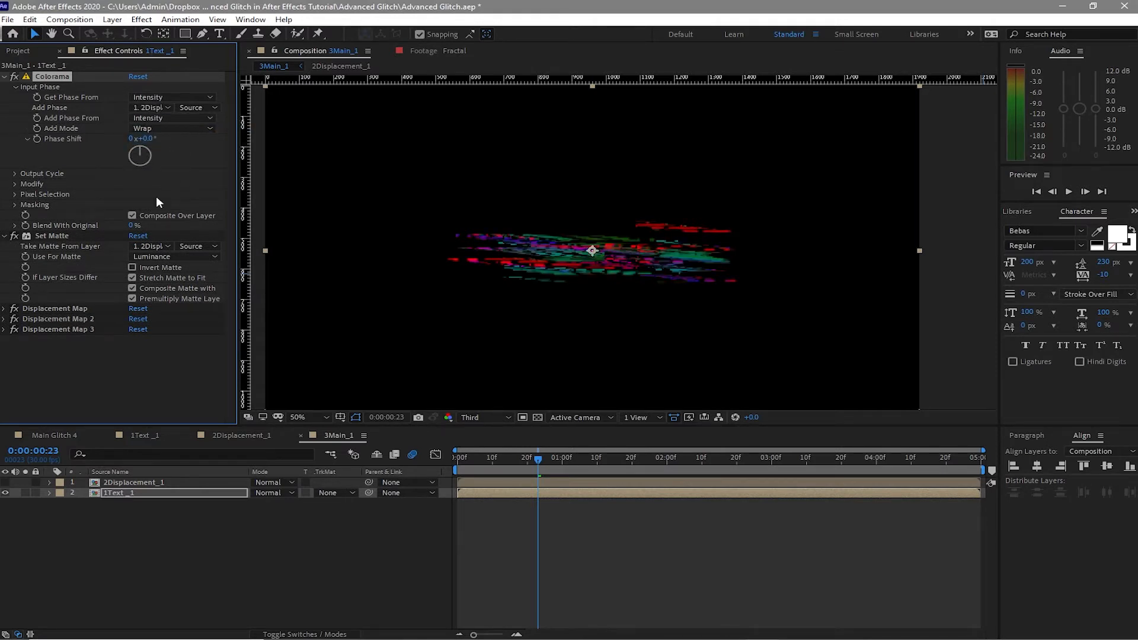
# Step: Use the Ramp Grey preset palette for Colorama's Output Cycle and set the white stop at the wheel's top to white (255, 255, 255)
pyautogui.click(14, 175)
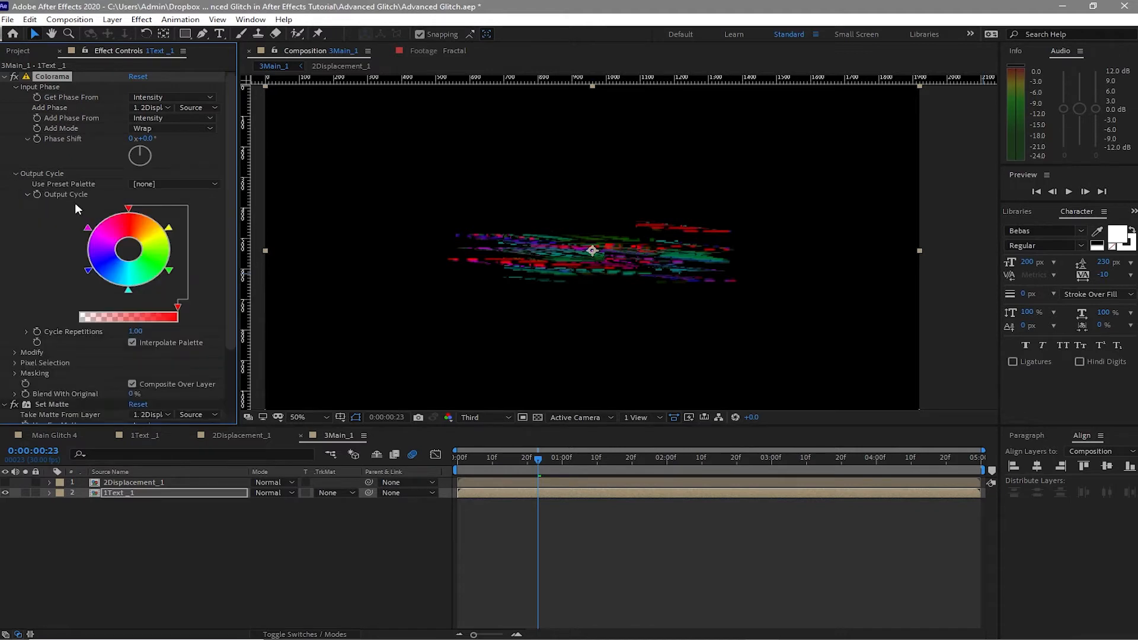
pyautogui.click(172, 184)
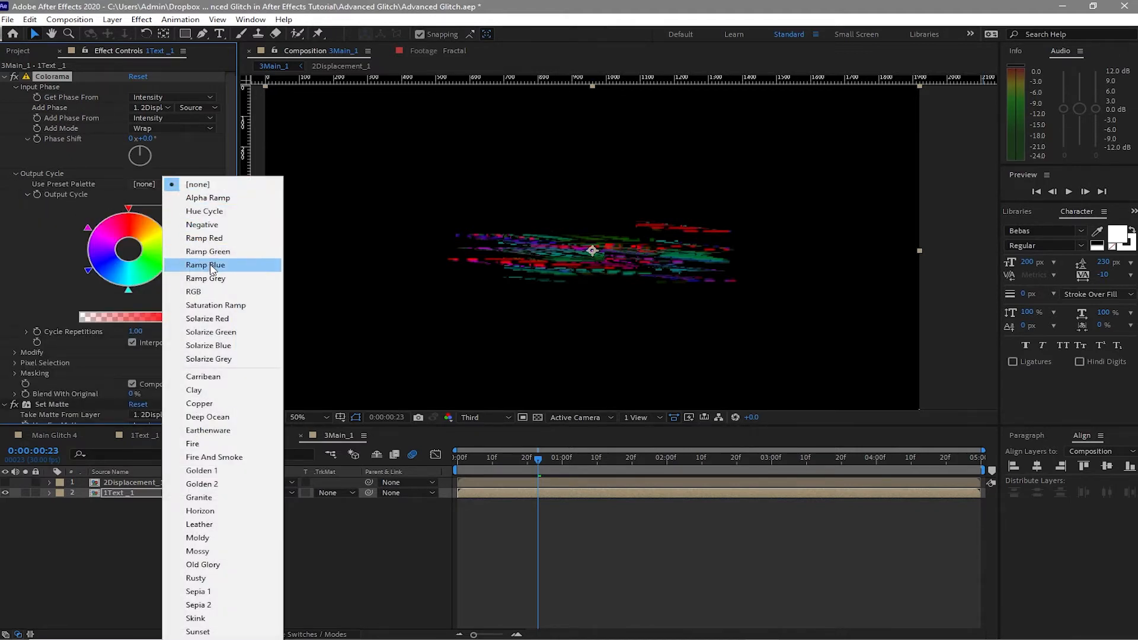
pyautogui.click(217, 279)
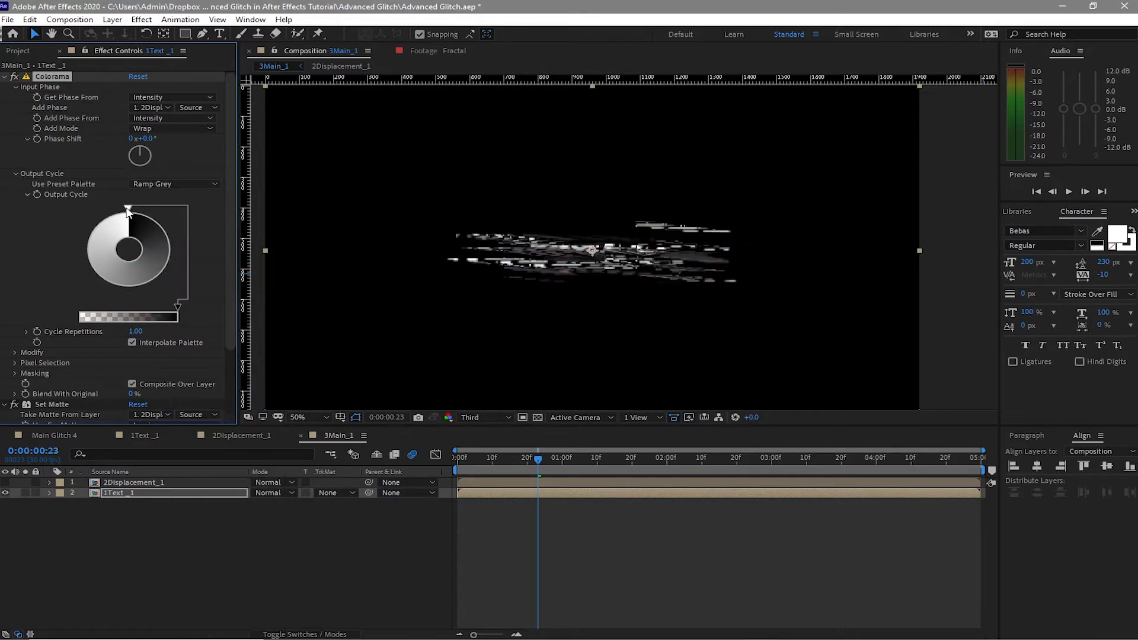
pyautogui.doubleClick(127, 212)
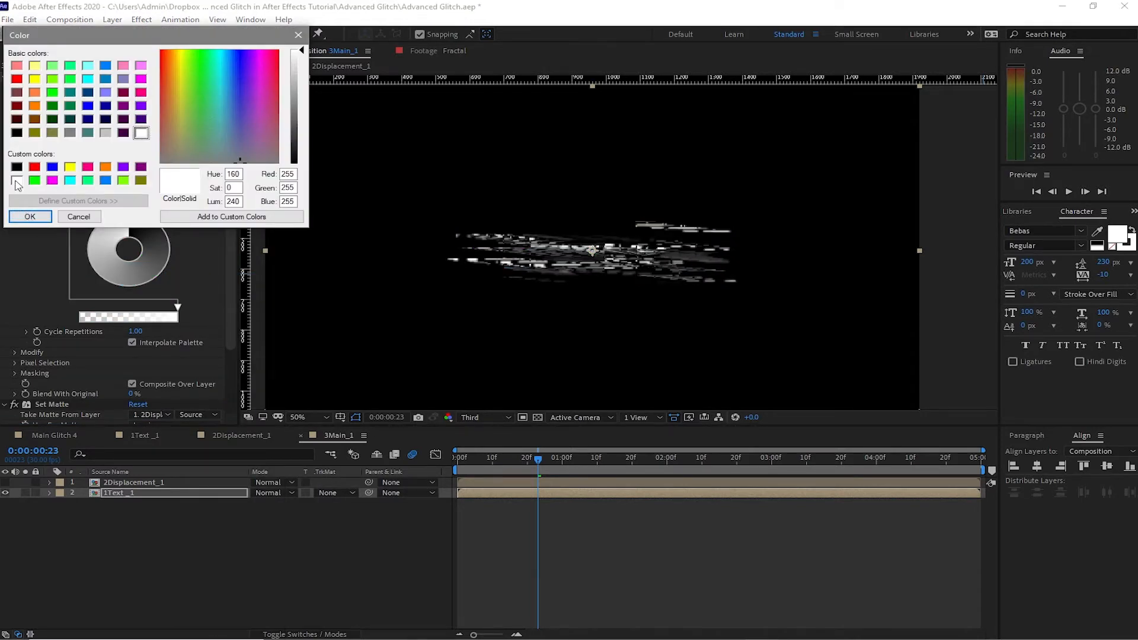
pyautogui.click(16, 181)
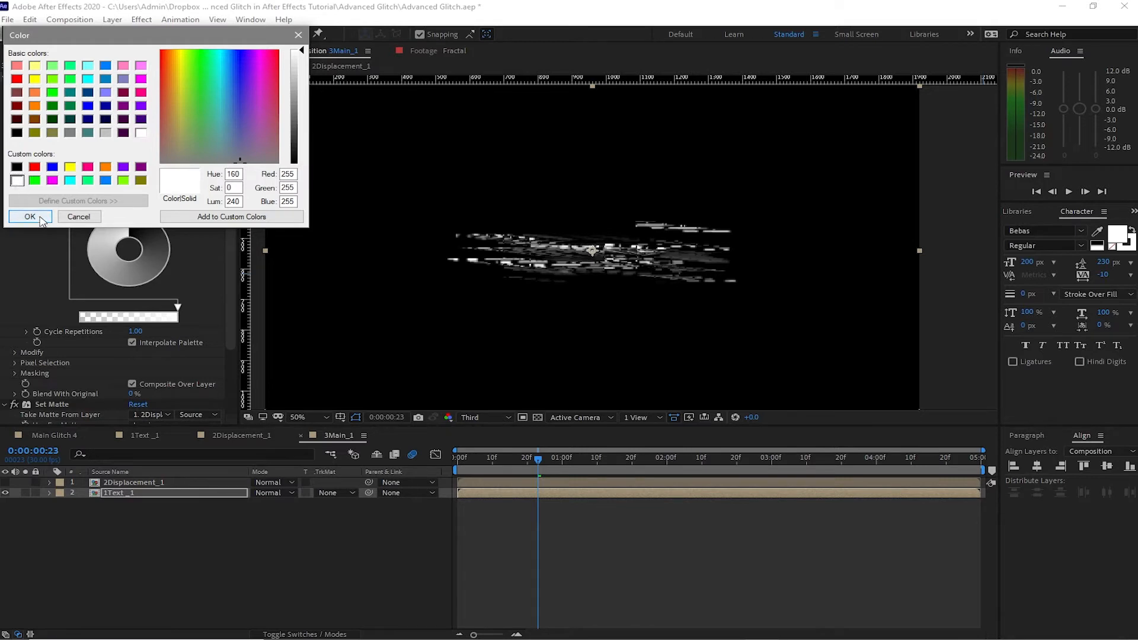
pyautogui.click(41, 217)
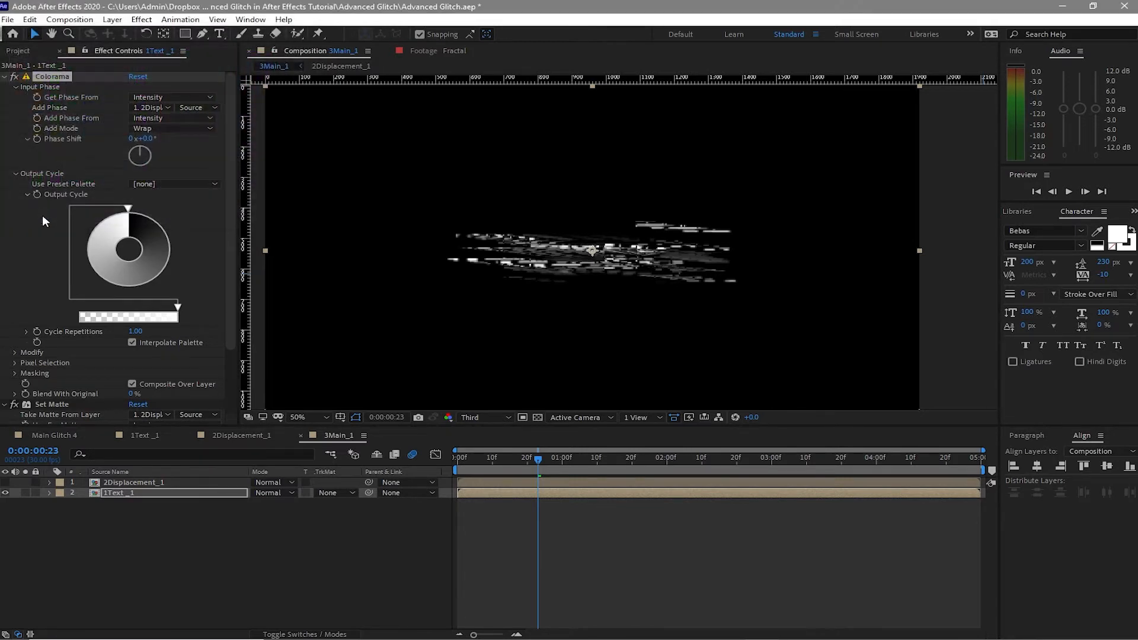
# Step: Add cyan color stops at the upper left and upper right of Colorama's Output Cycle wheel
pyautogui.doubleClick(103, 225)
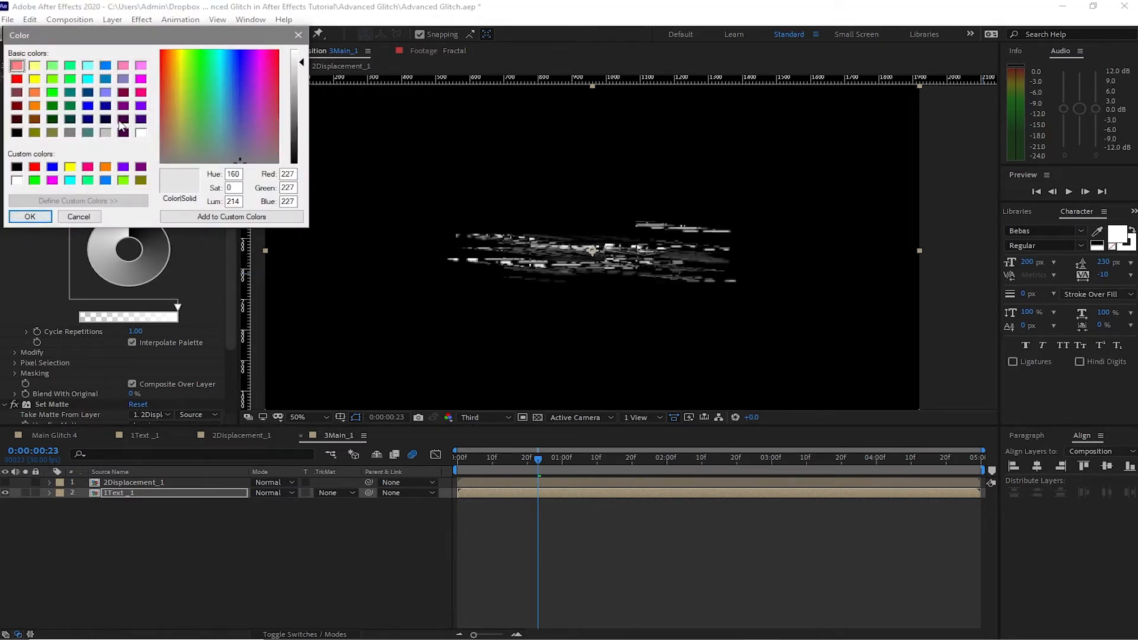
pyautogui.click(88, 79)
pyautogui.click(23, 217)
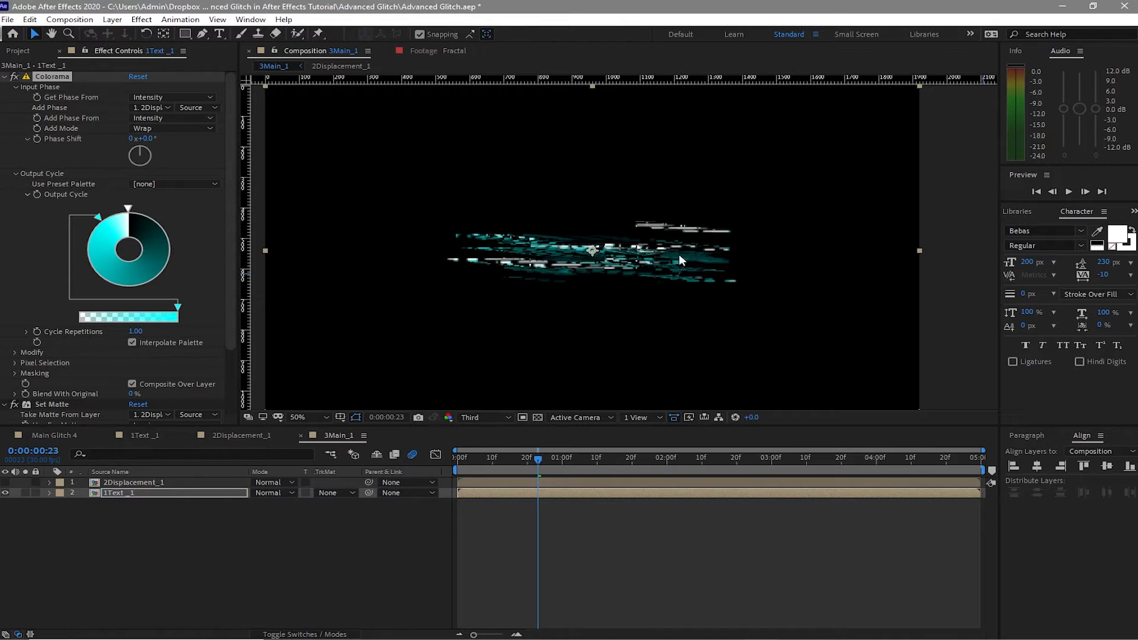
pyautogui.doubleClick(160, 227)
pyautogui.click(88, 66)
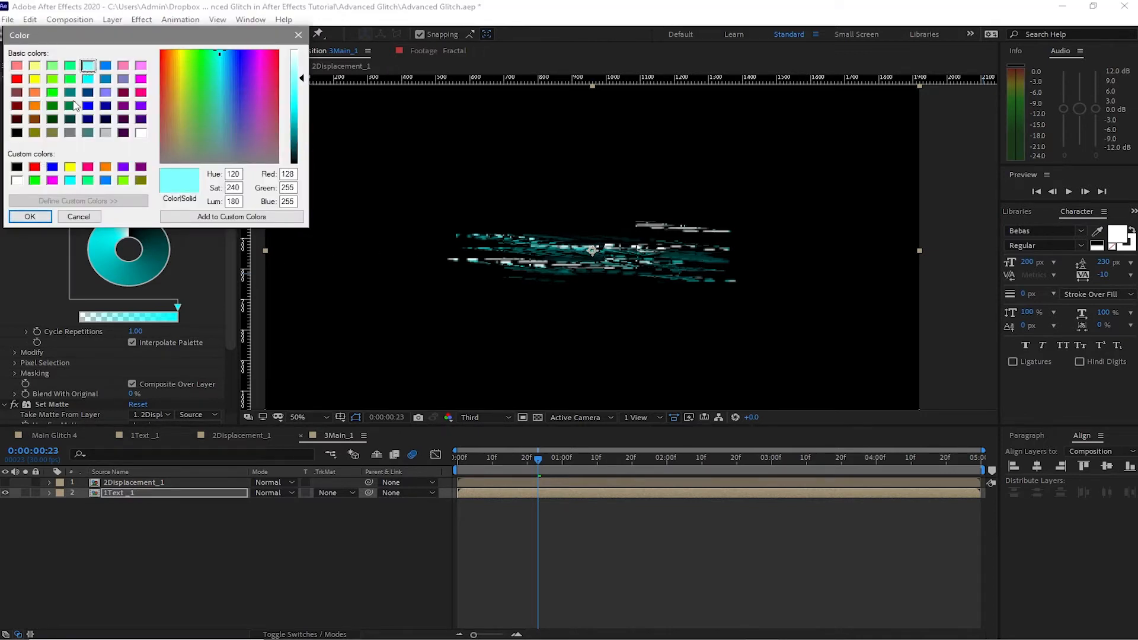
pyautogui.click(28, 217)
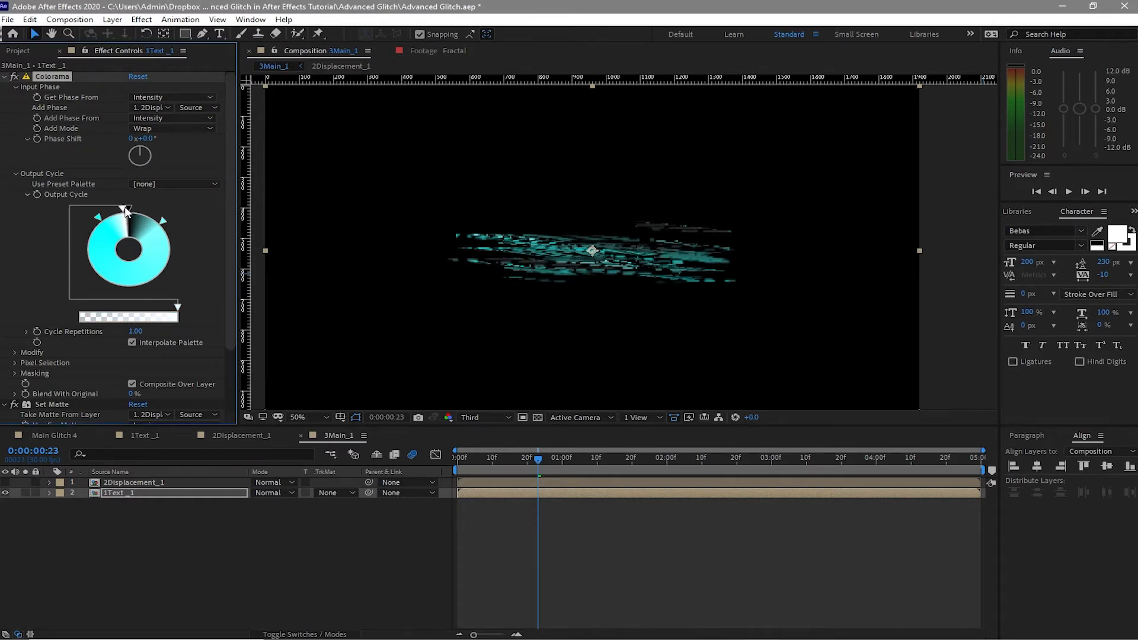
# Step: Move the black stop slightly clockwise from the top of the Output Cycle wheel and change its color to white
pyautogui.moveTo(125, 207); pyautogui.dragTo(143, 210)
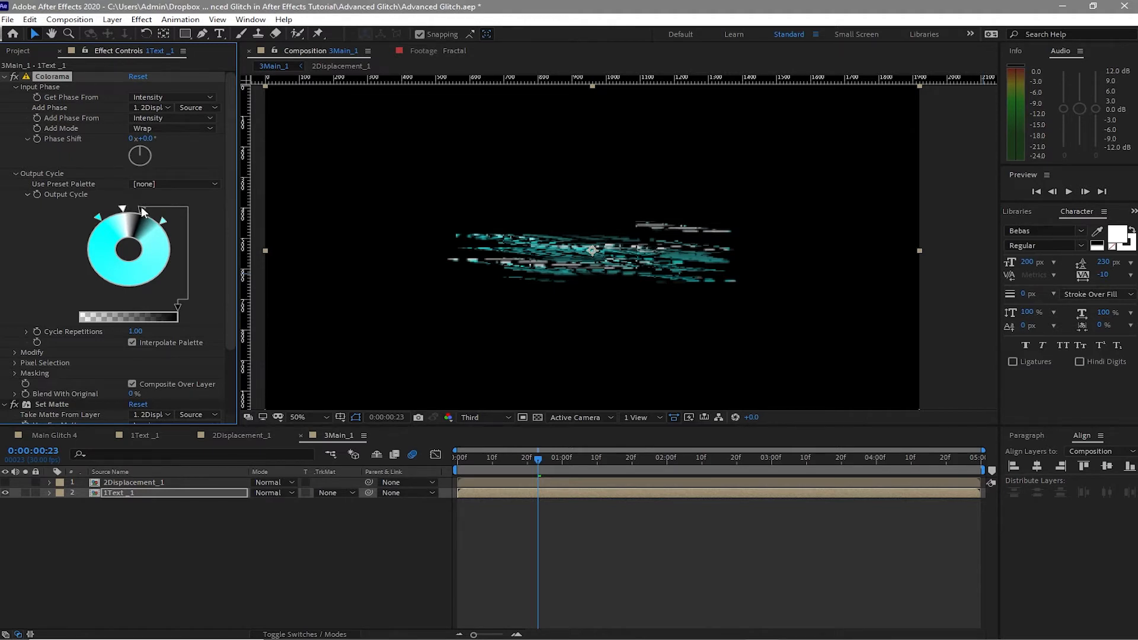
pyautogui.doubleClick(142, 208)
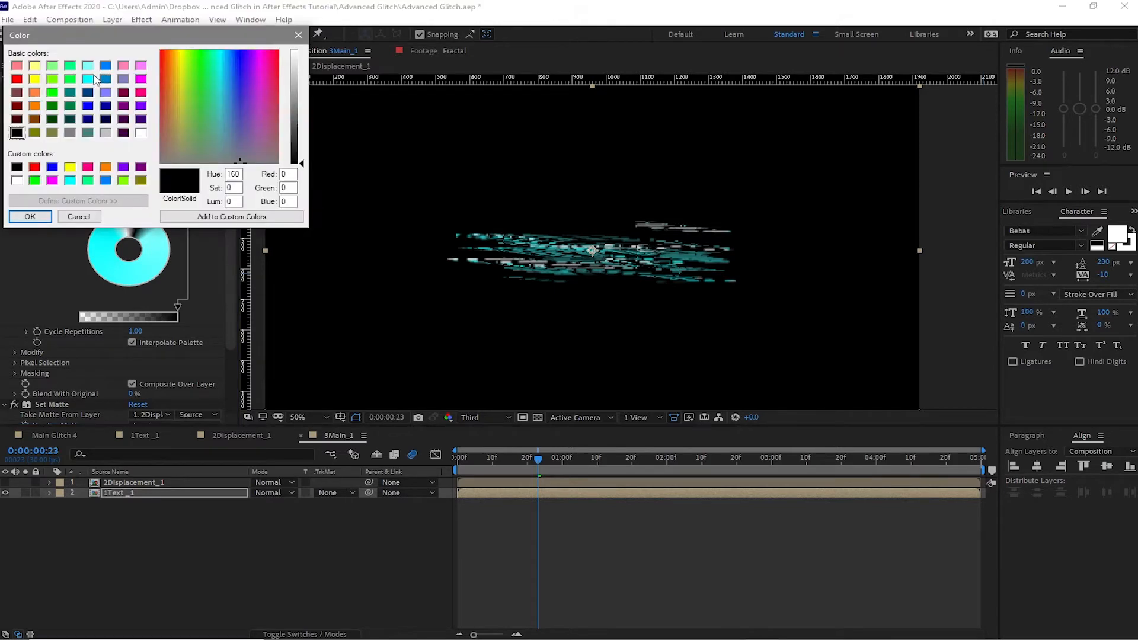
pyautogui.click(87, 79)
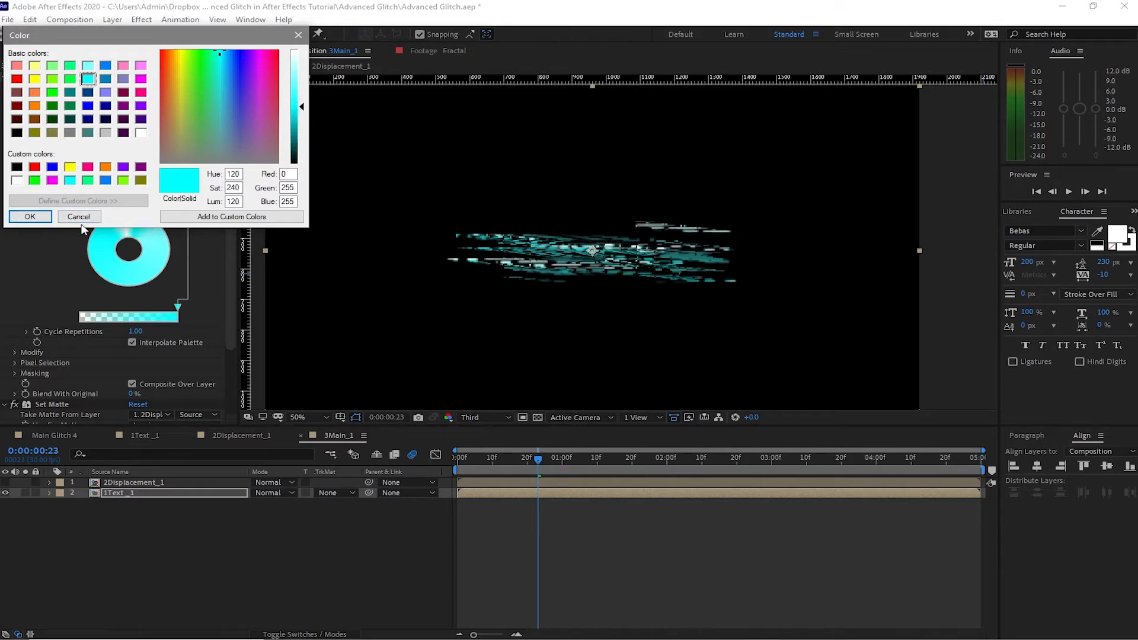
pyautogui.click(20, 184)
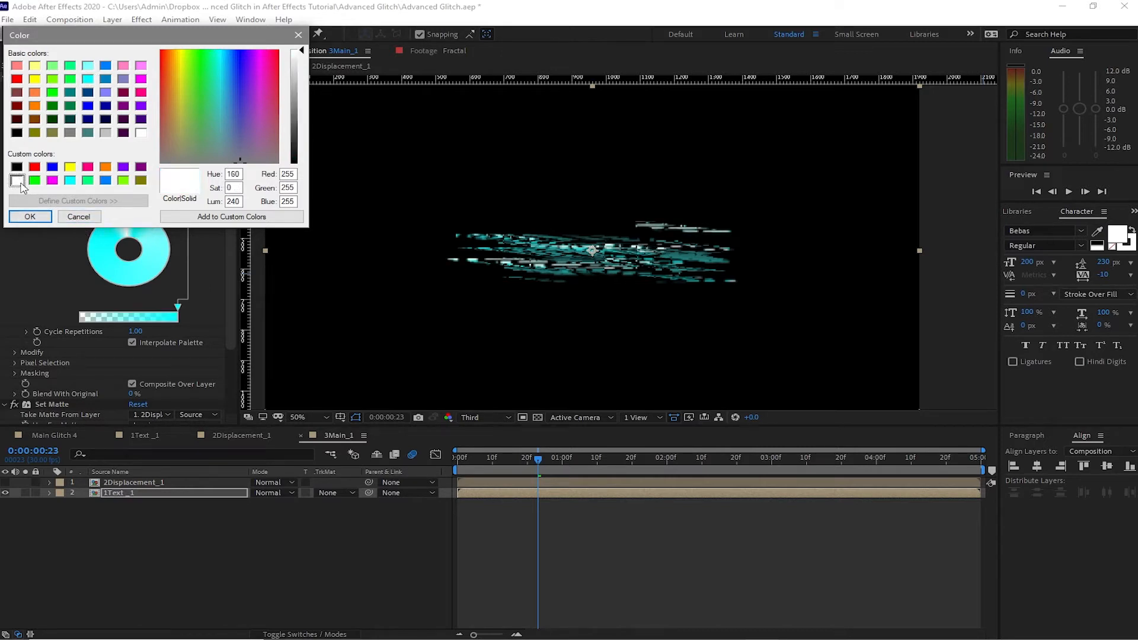
pyautogui.click(30, 217)
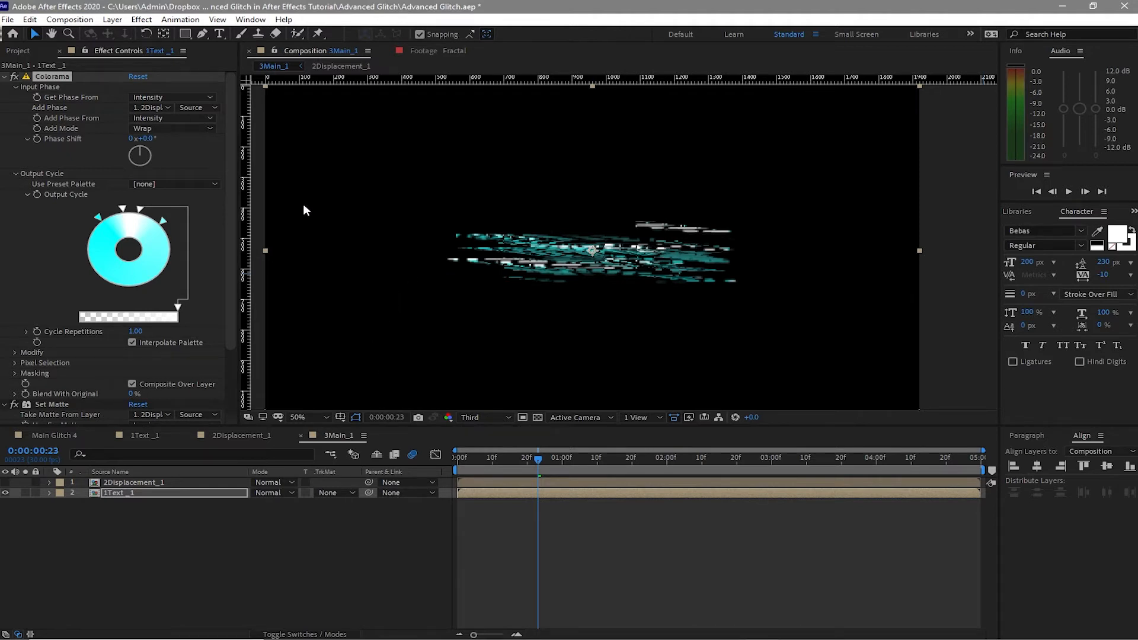
# Step: Apply the Curves effect to the 1Text_1 layer and move it up to between Set Matte and the first Displacement Map
pyautogui.click(141, 19)
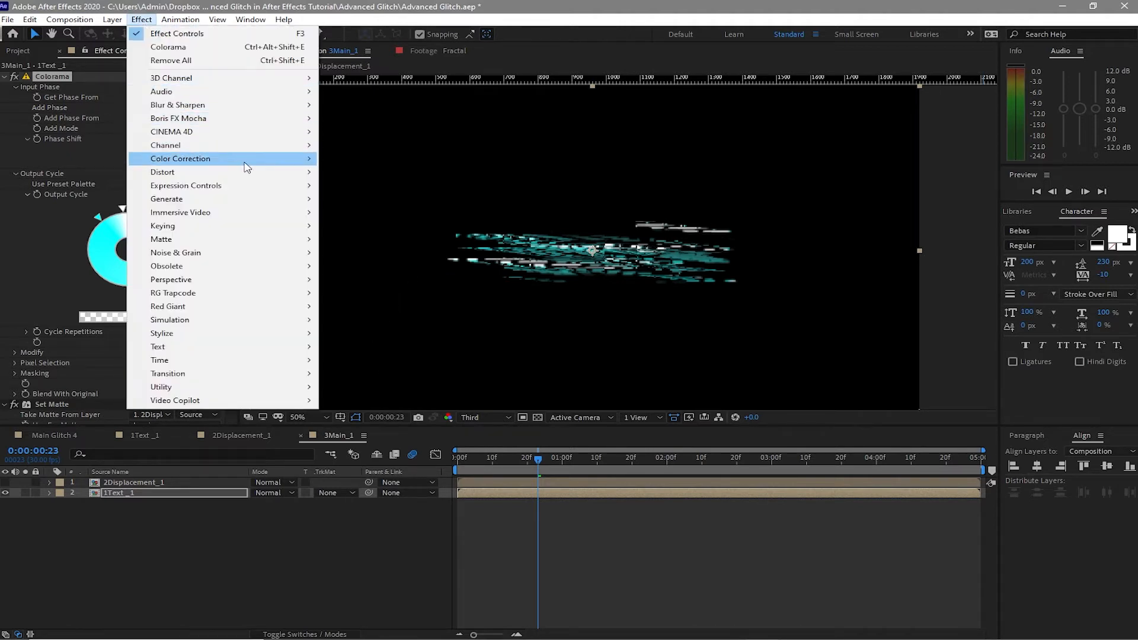
pyautogui.moveTo(246, 167)
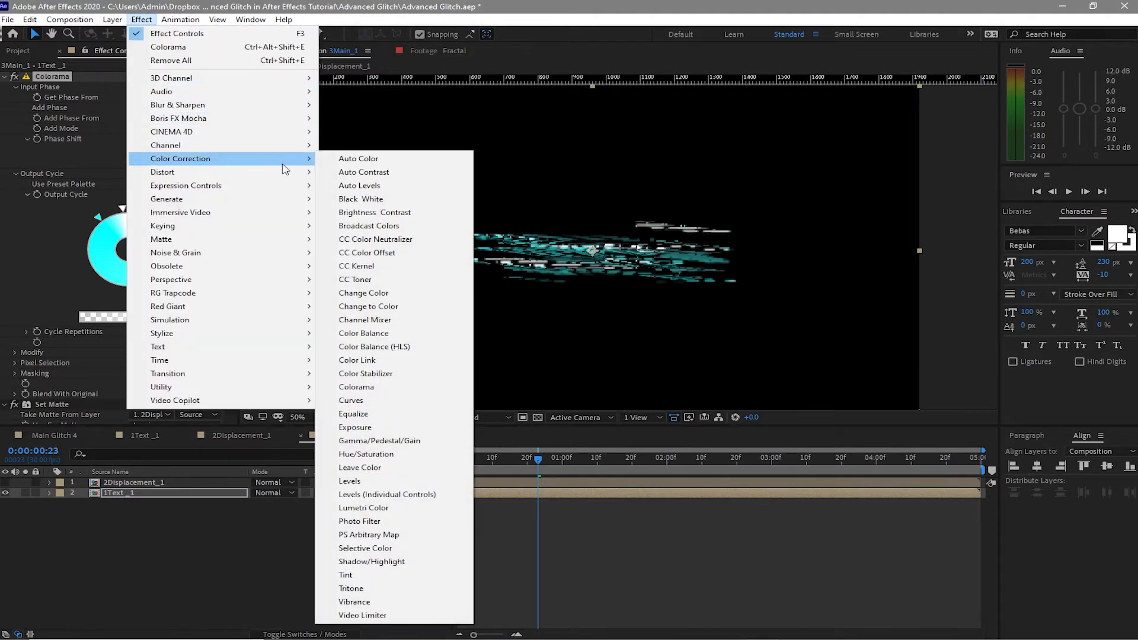
pyautogui.click(396, 401)
pyautogui.moveTo(49, 183); pyautogui.dragTo(51, 143)
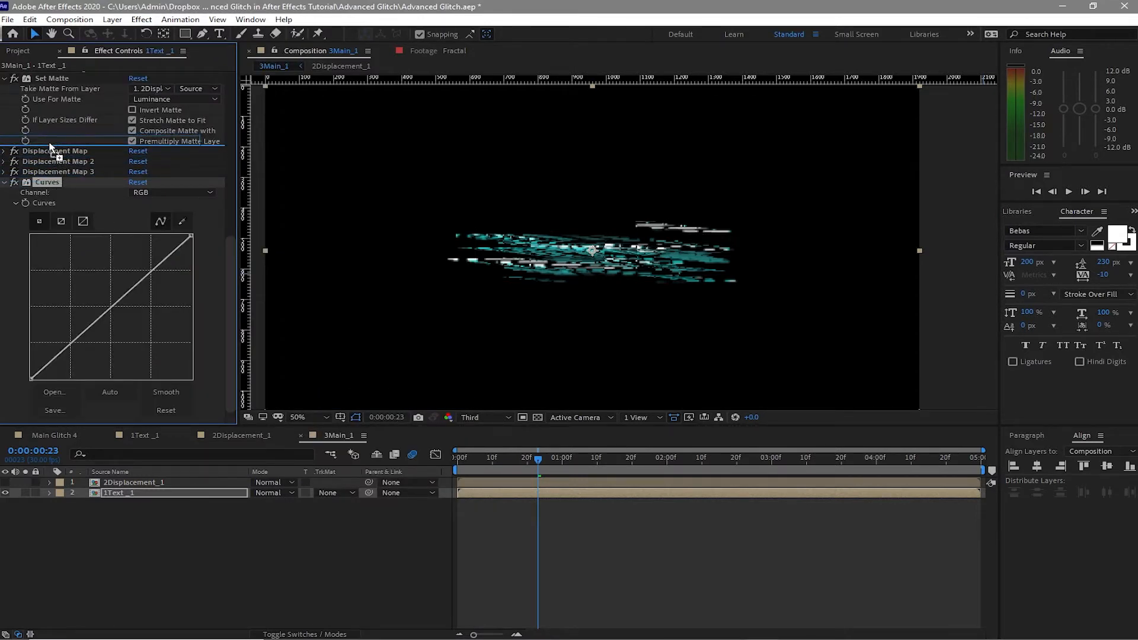
# Step: Switch the Curves effect to the Alpha channel and bow its curve upward toward the upper left
pyautogui.click(187, 163)
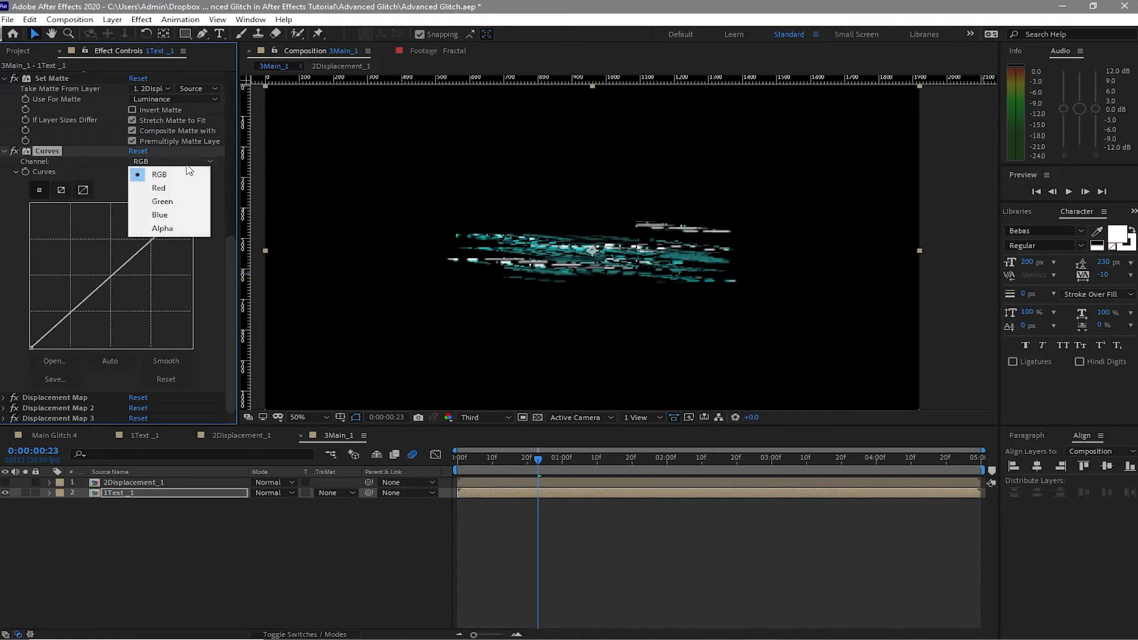
pyautogui.click(184, 229)
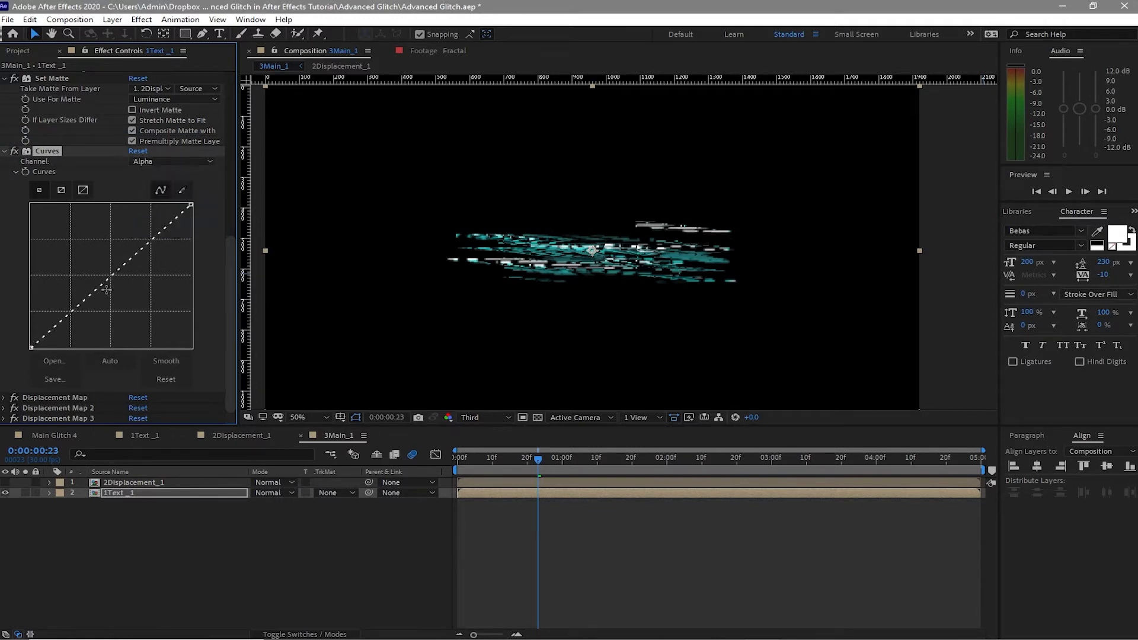
pyautogui.moveTo(105, 282); pyautogui.dragTo(73, 262)
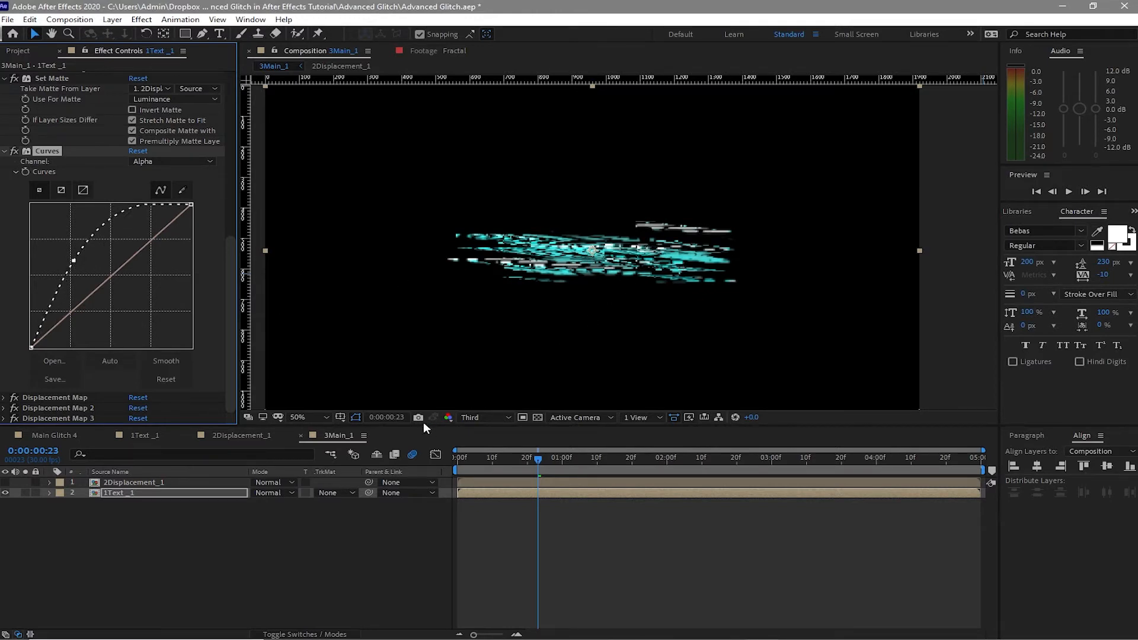
# Step: Collapse the controls of the Curves, Colorama and Set Matte effects
pyautogui.click(6, 153)
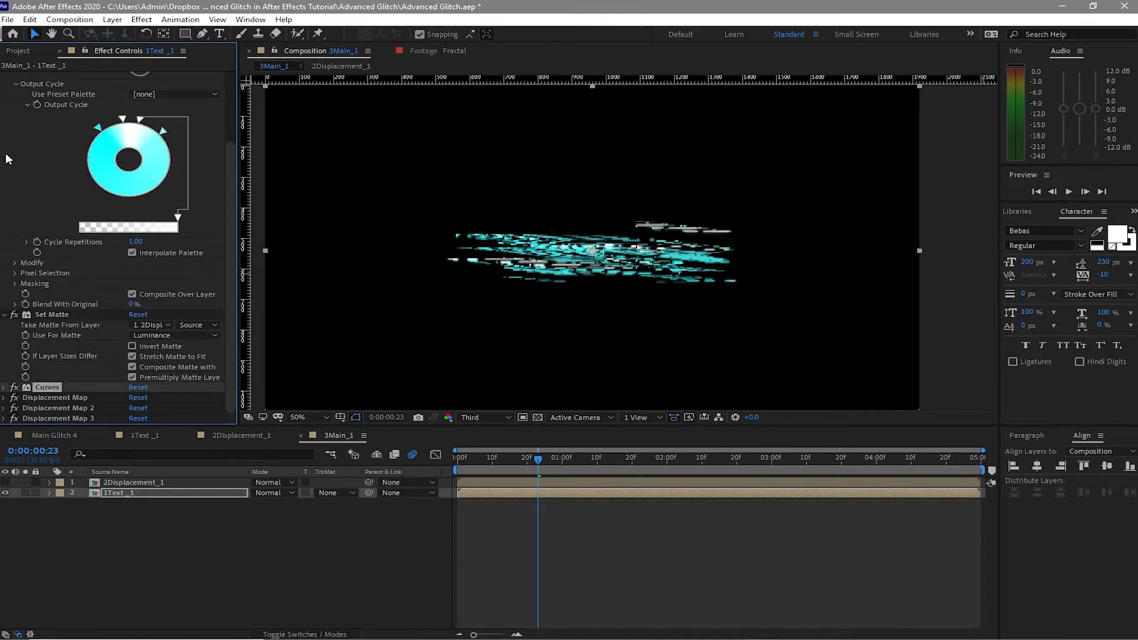
pyautogui.click(16, 85)
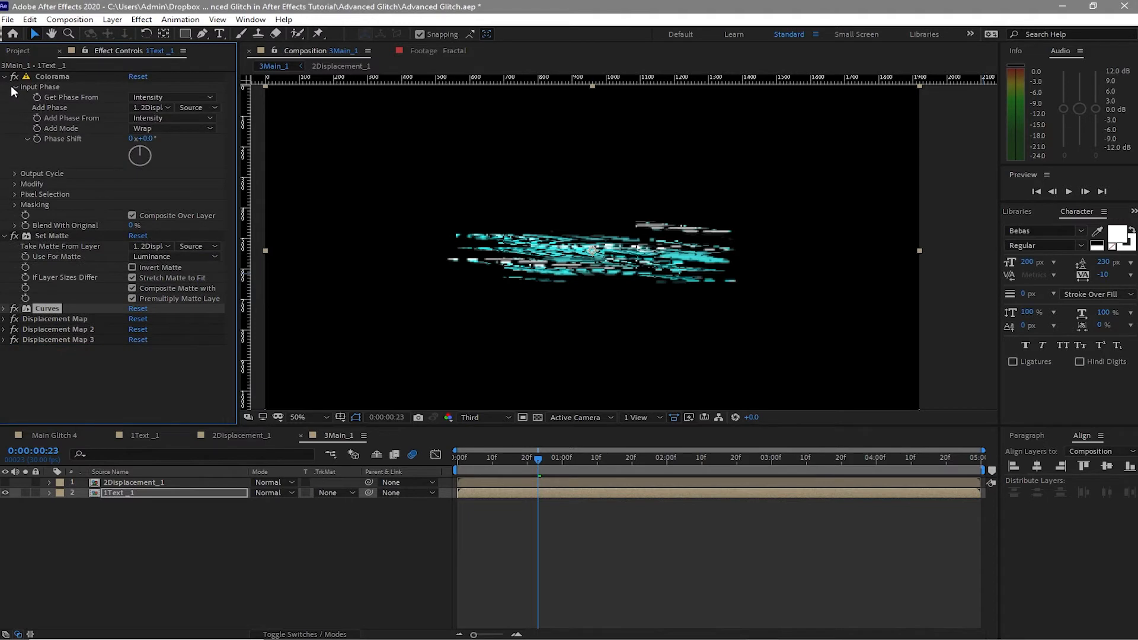
pyautogui.click(5, 78)
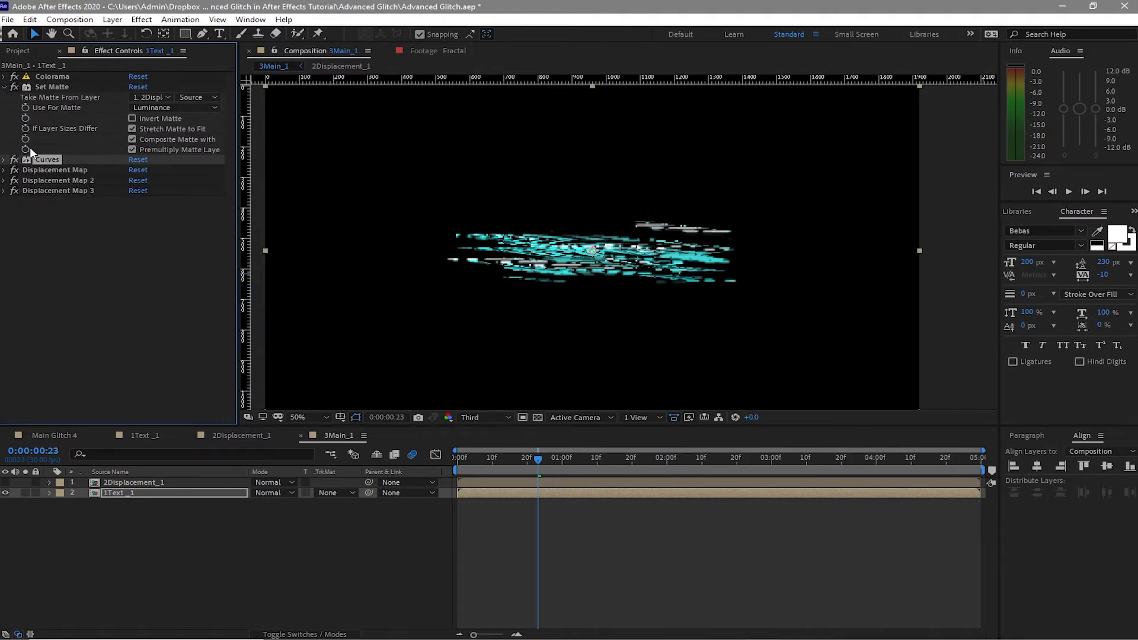
pyautogui.click(5, 88)
# Step: Examine the glitched GAMER text up close at 0:00:01:28 and review Colorama's Input Phase and Modify settings
pyautogui.moveTo(535, 458); pyautogui.dragTo(660, 454)
pyautogui.press('.')
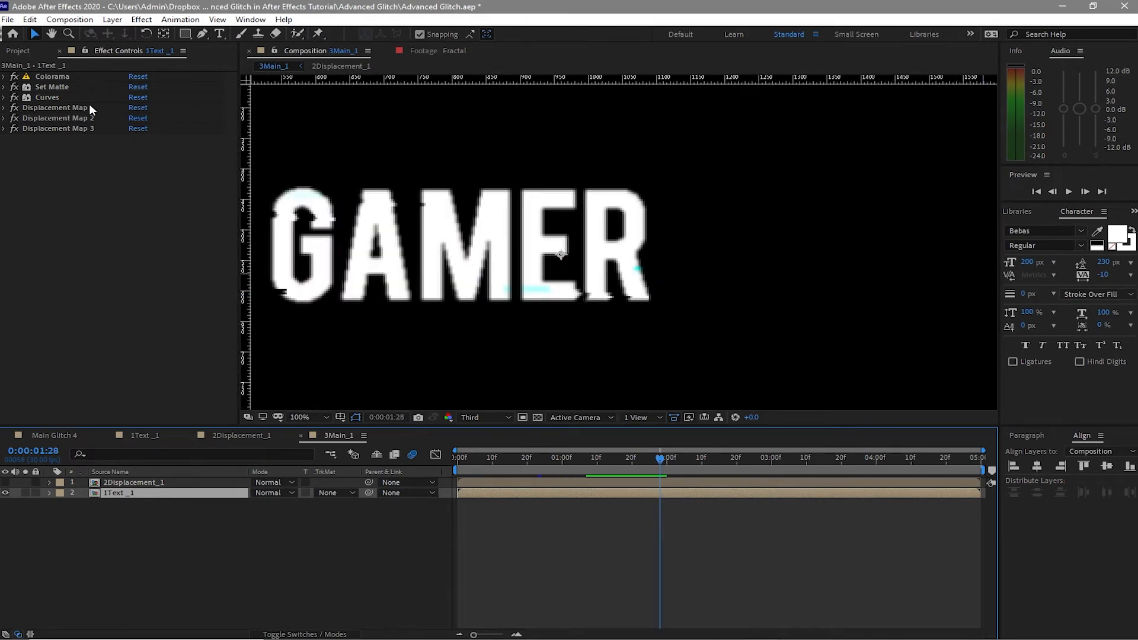
pyautogui.click(4, 77)
pyautogui.click(16, 86)
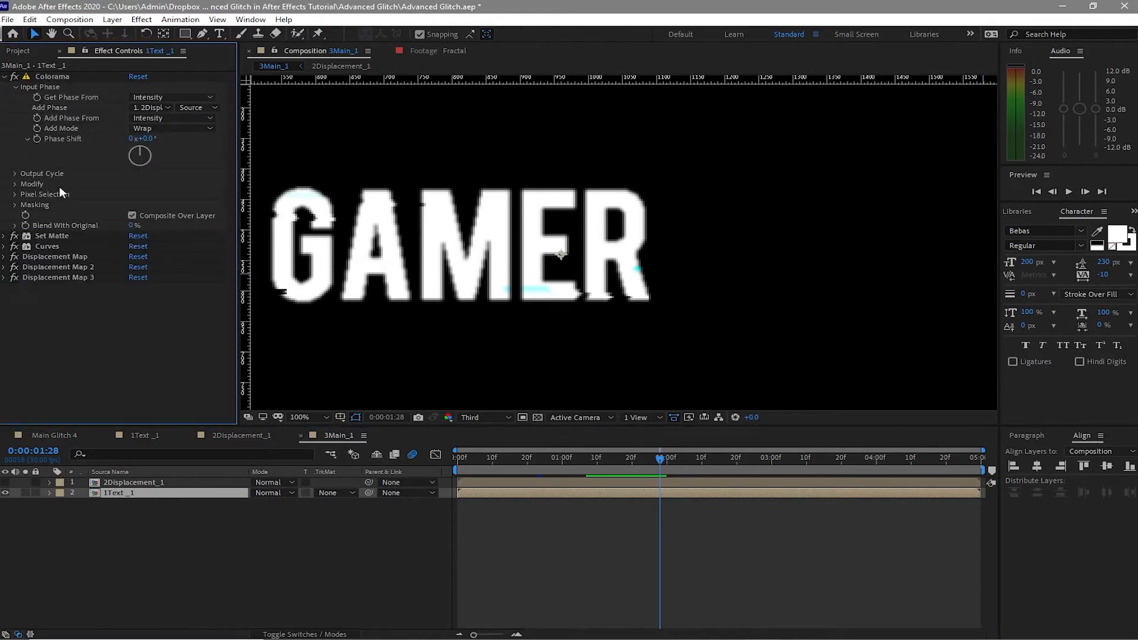
pyautogui.click(14, 184)
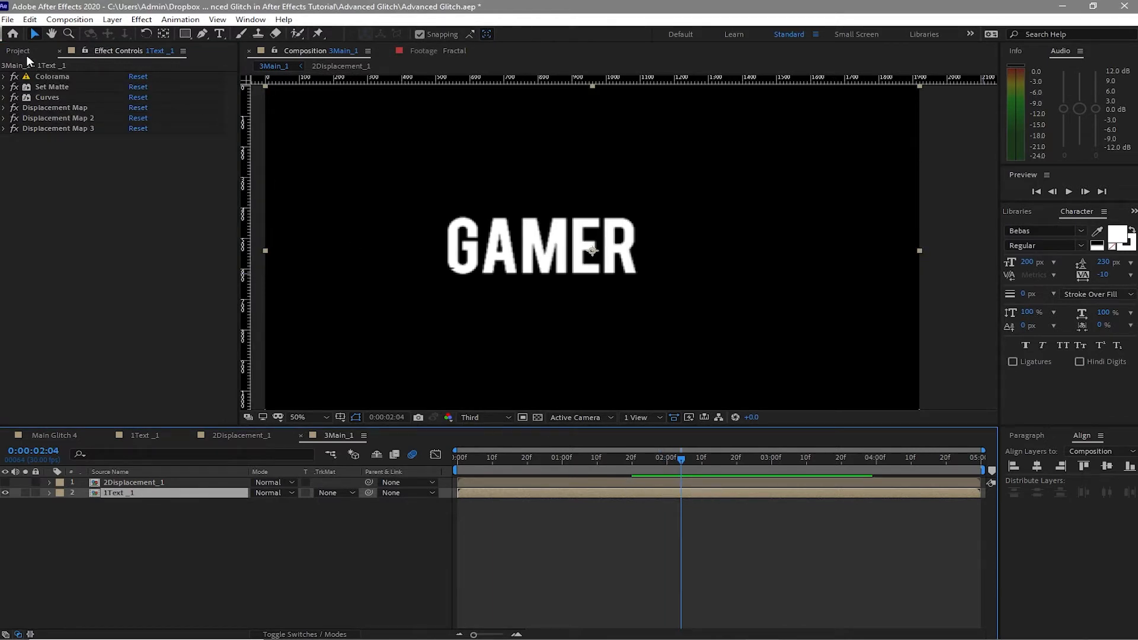
# Step: Duplicate the 1Text_1 composition in the project
pyautogui.click(24, 52)
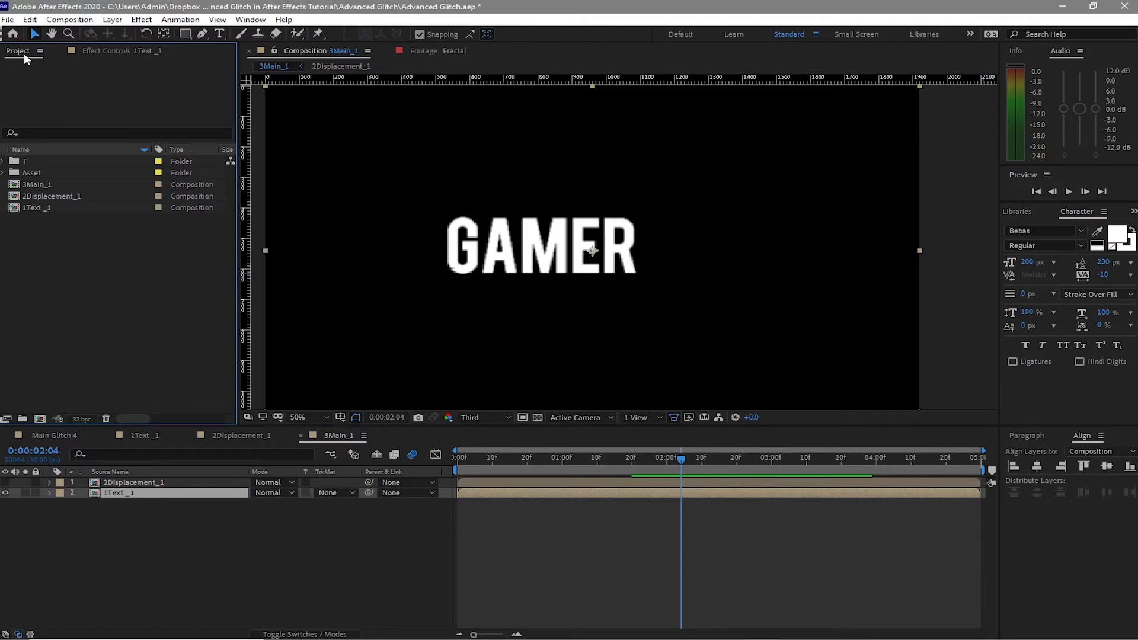
pyautogui.click(33, 209)
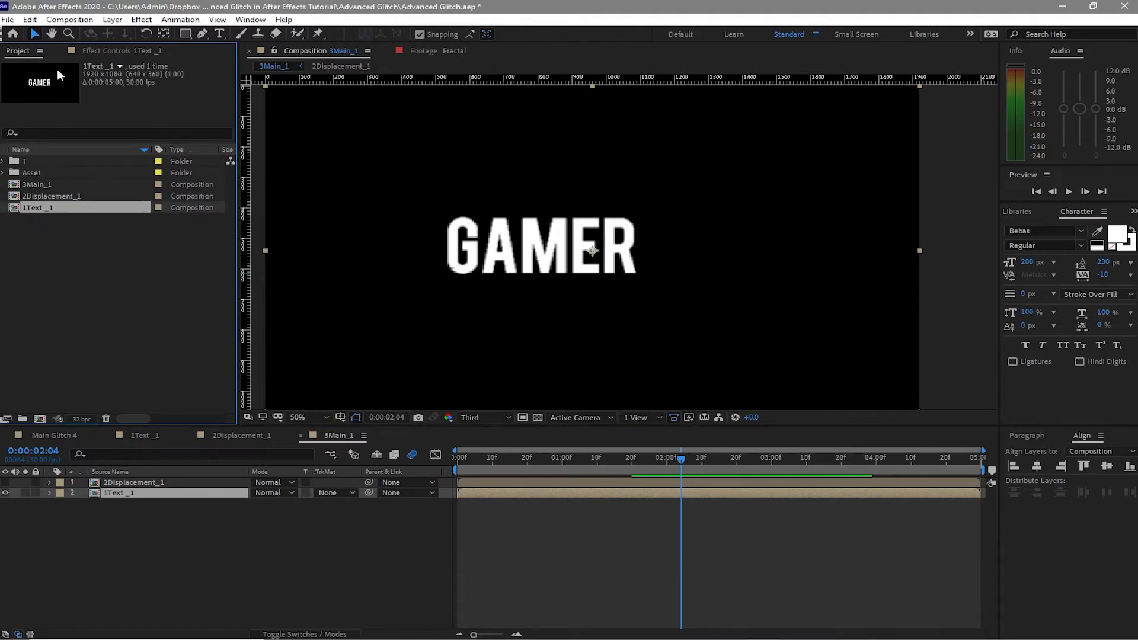
pyautogui.click(30, 20)
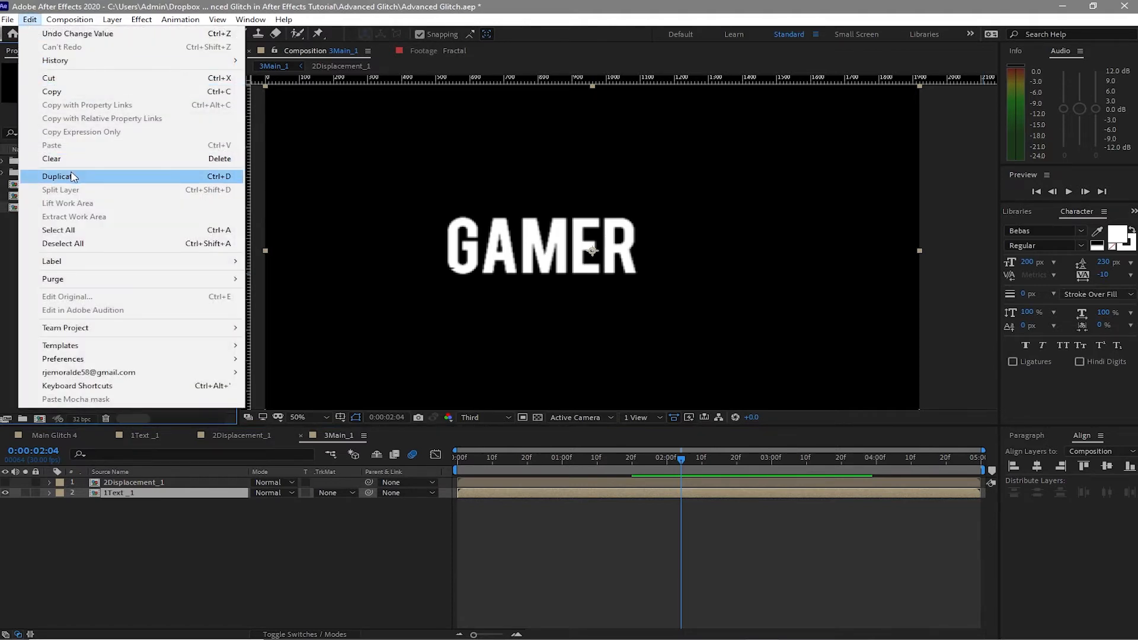
pyautogui.click(57, 177)
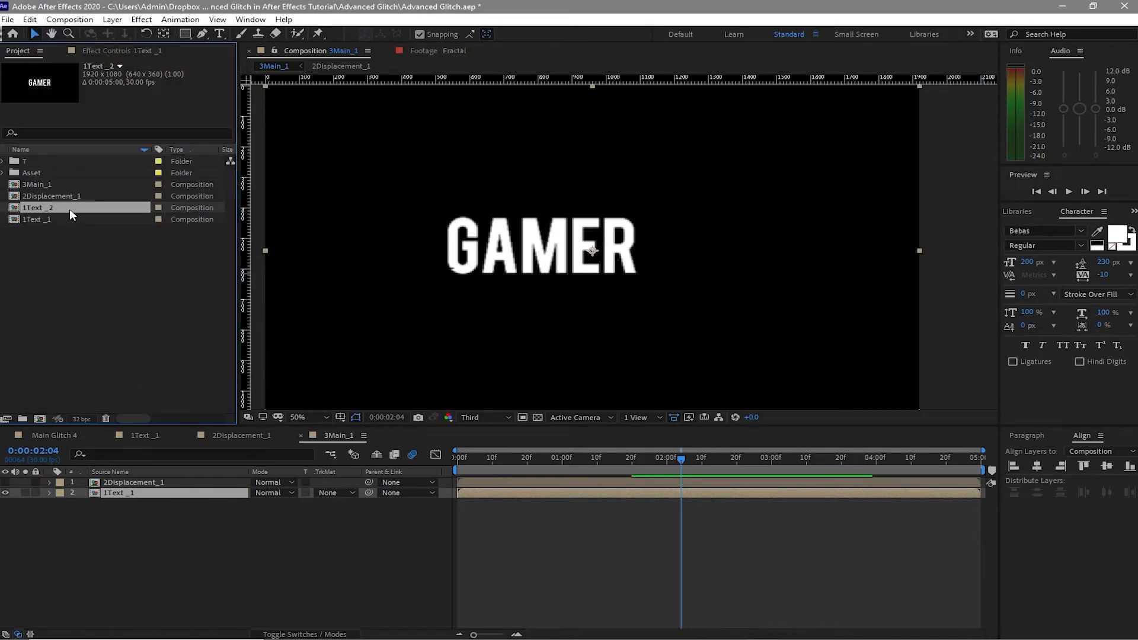
# Step: Open the 1Text_2 composition and replace its GAMER text with HARD
pyautogui.doubleClick(69, 209)
pyautogui.doubleClick(158, 483)
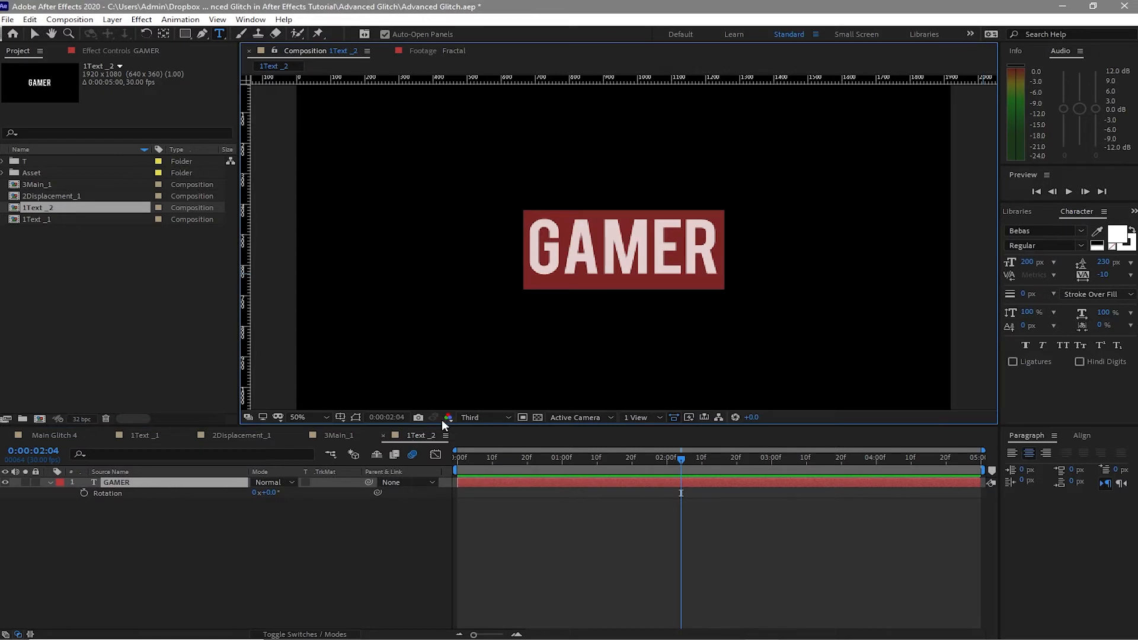
pyautogui.write('HARD')
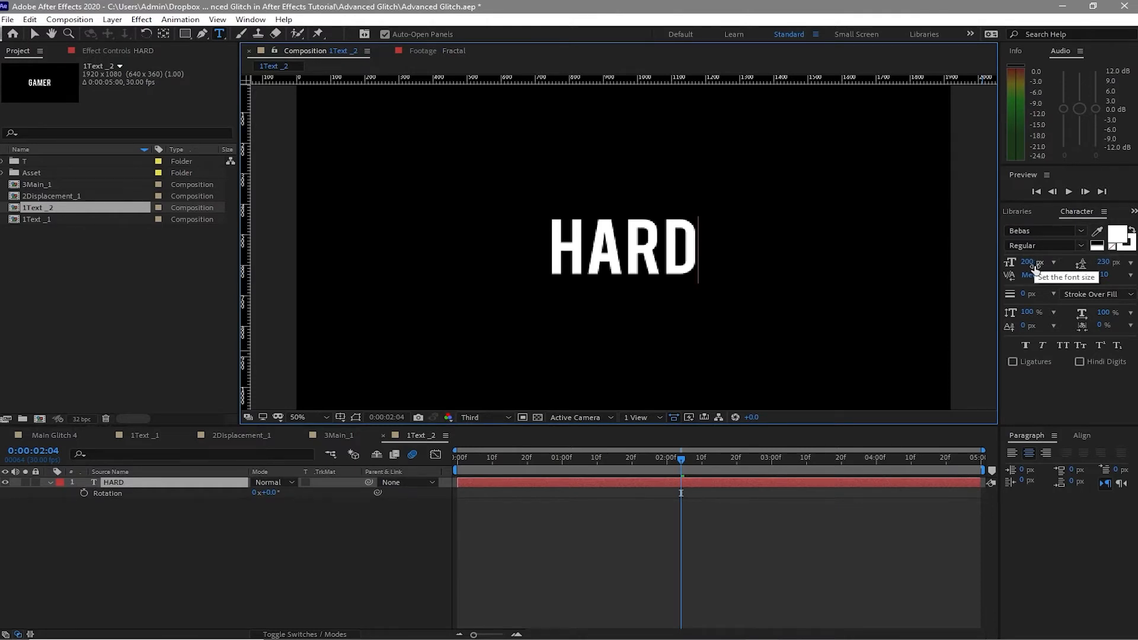
pyautogui.click(35, 33)
pyautogui.click(50, 482)
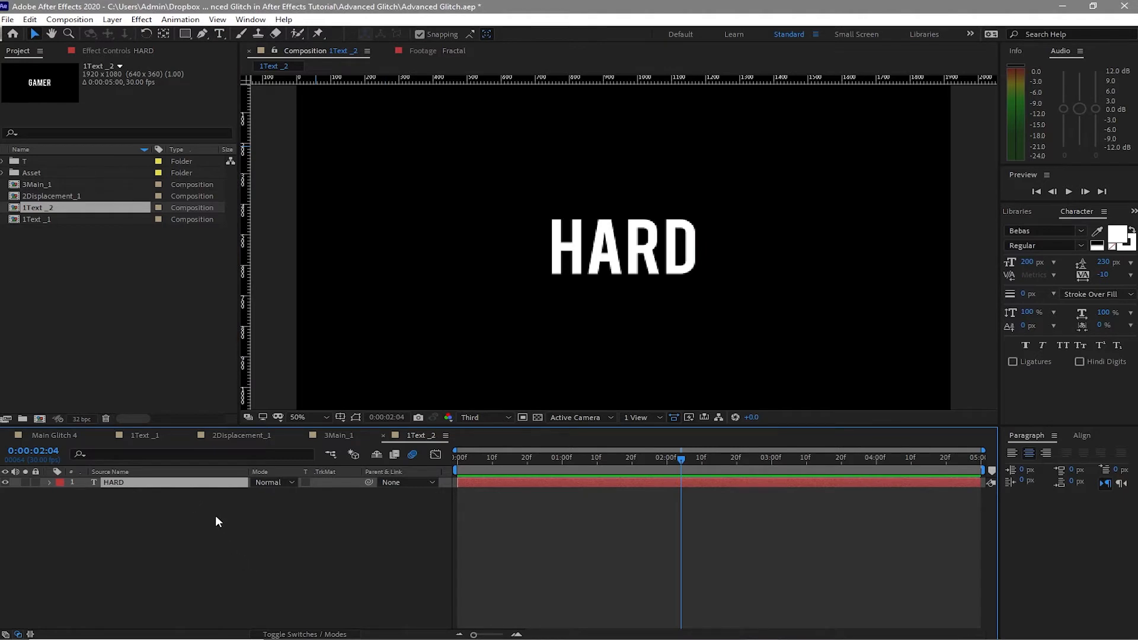
# Step: Set the HARD text layer's rotation to -45°
pyautogui.press('r')
pyautogui.click(271, 493)
pyautogui.write('45')
pyautogui.press('Return')
# Step: In 3Main_1, duplicate the 1Text_1 layer and replace the upper copy's source with the 1Text_2 composition
pyautogui.click(325, 437)
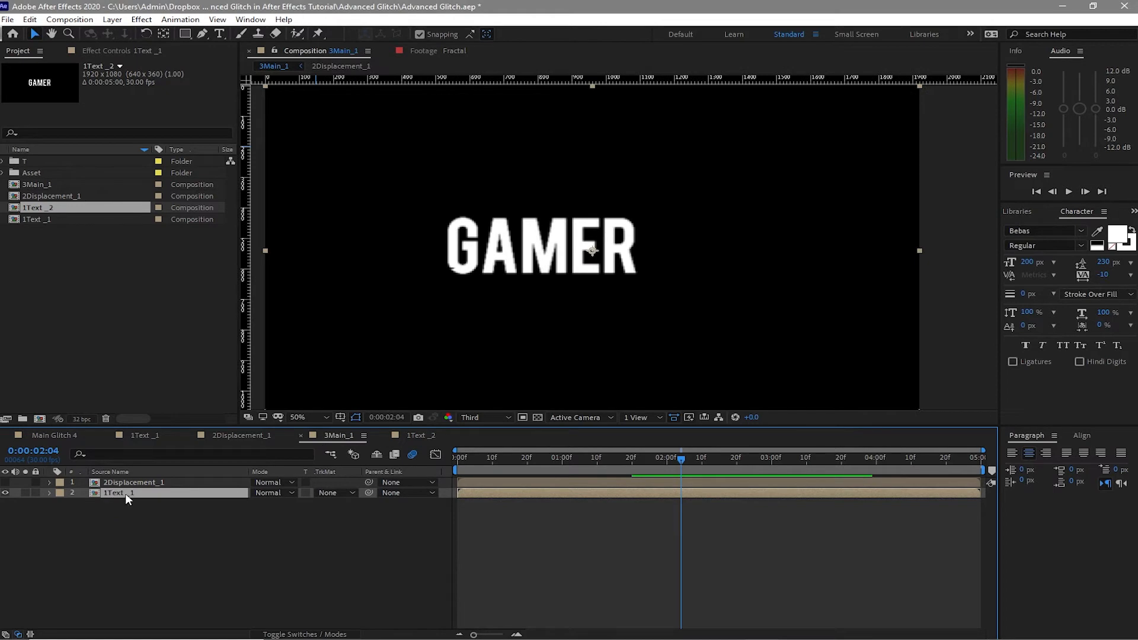
pyautogui.click(29, 19)
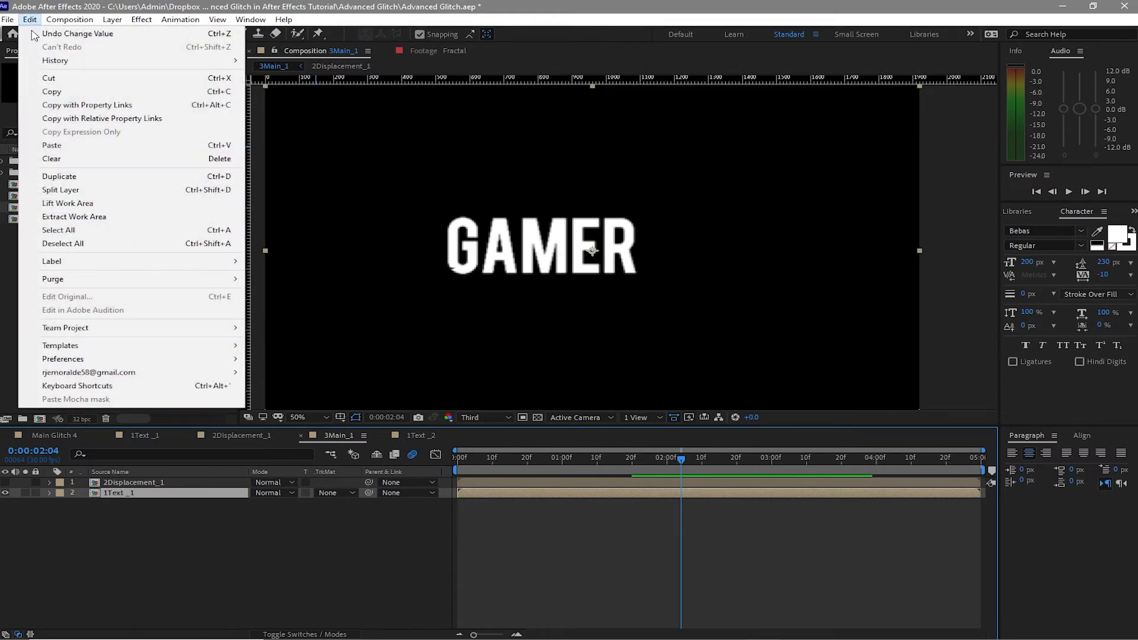
pyautogui.click(60, 176)
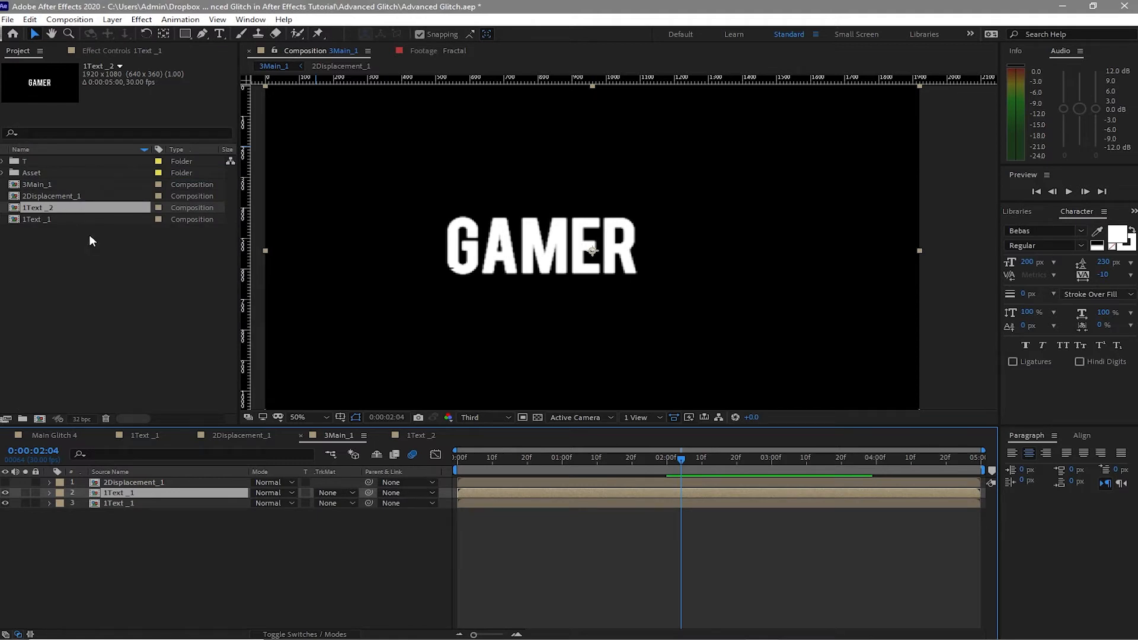
pyautogui.moveTo(79, 208); pyautogui.dragTo(127, 491)
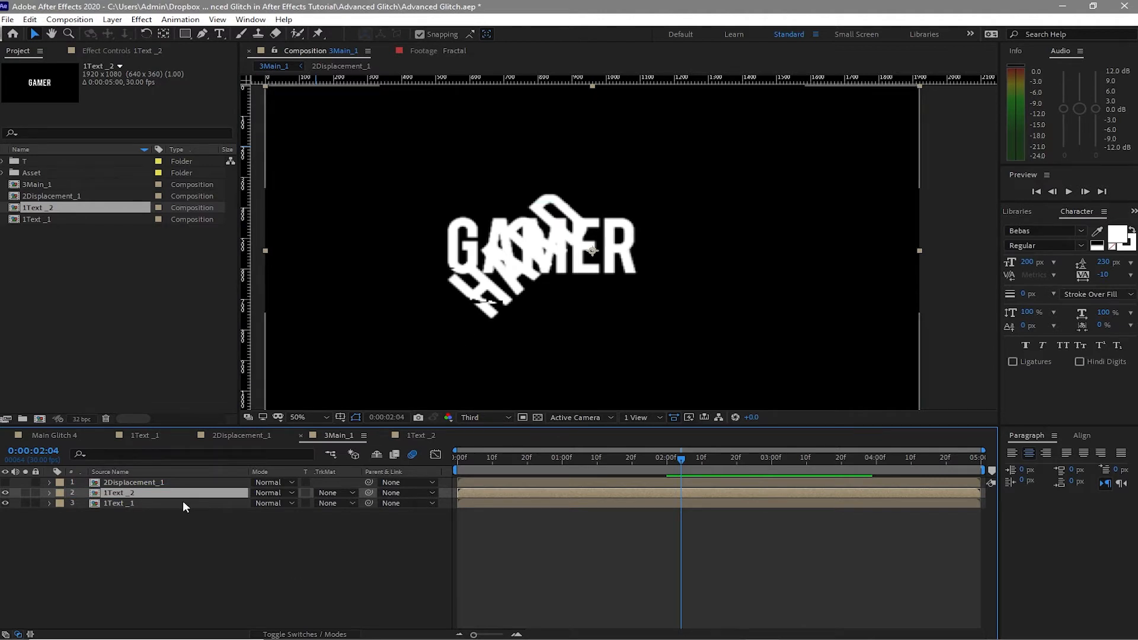
# Step: Set the 1Text_2 layer's rotation to 45° in 3Main_1
pyautogui.press('r')
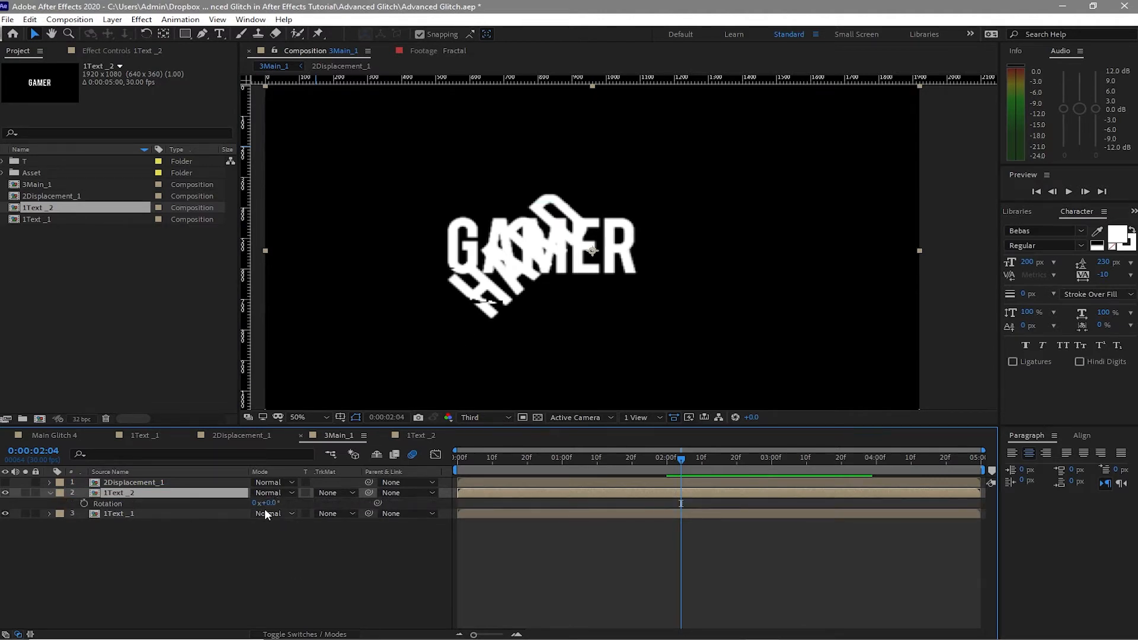
pyautogui.click(268, 503)
pyautogui.write('45')
pyautogui.click(247, 563)
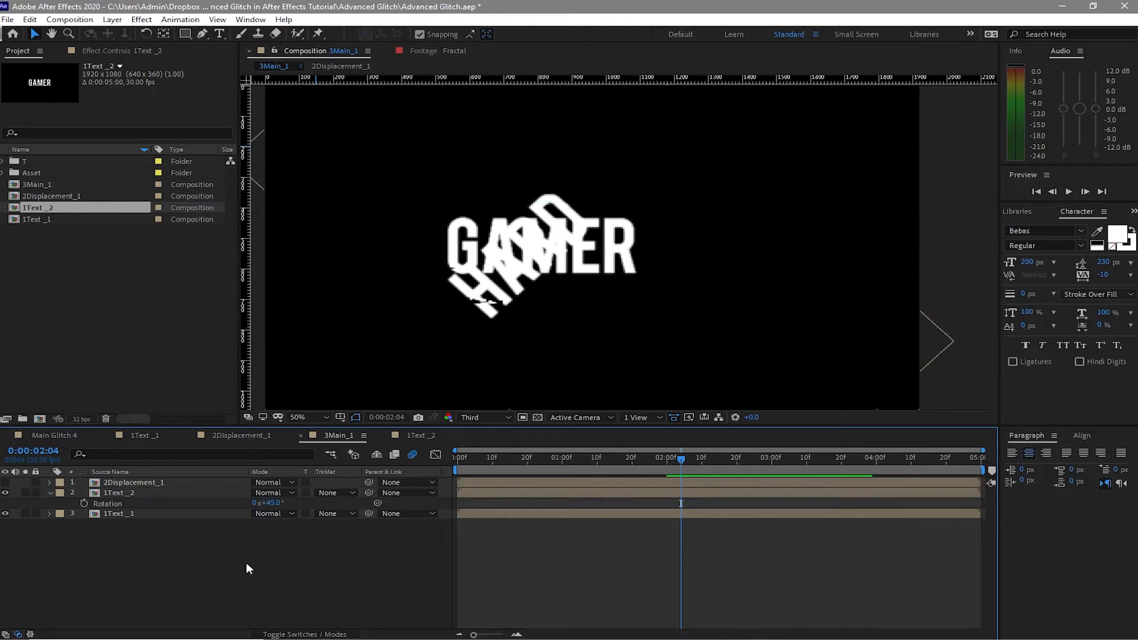
# Step: Move the 1Text_2 layer up to position 960, 431 so HARD sits above GAMER
pyautogui.click(196, 493)
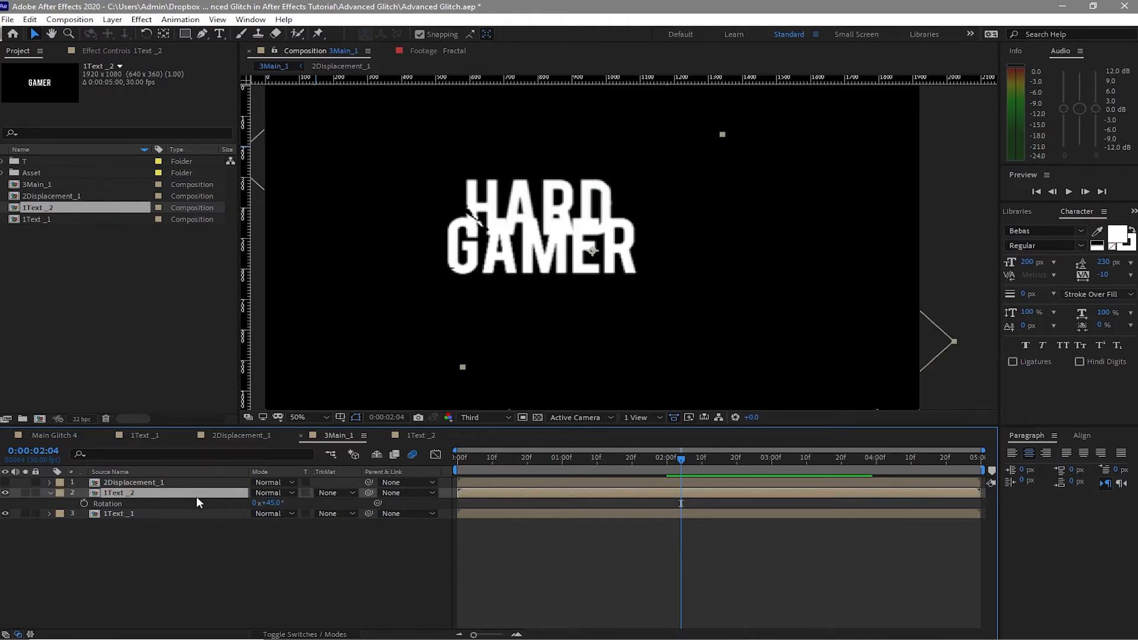
pyautogui.press('p')
pyautogui.moveTo(286, 503); pyautogui.dragTo(221, 504)
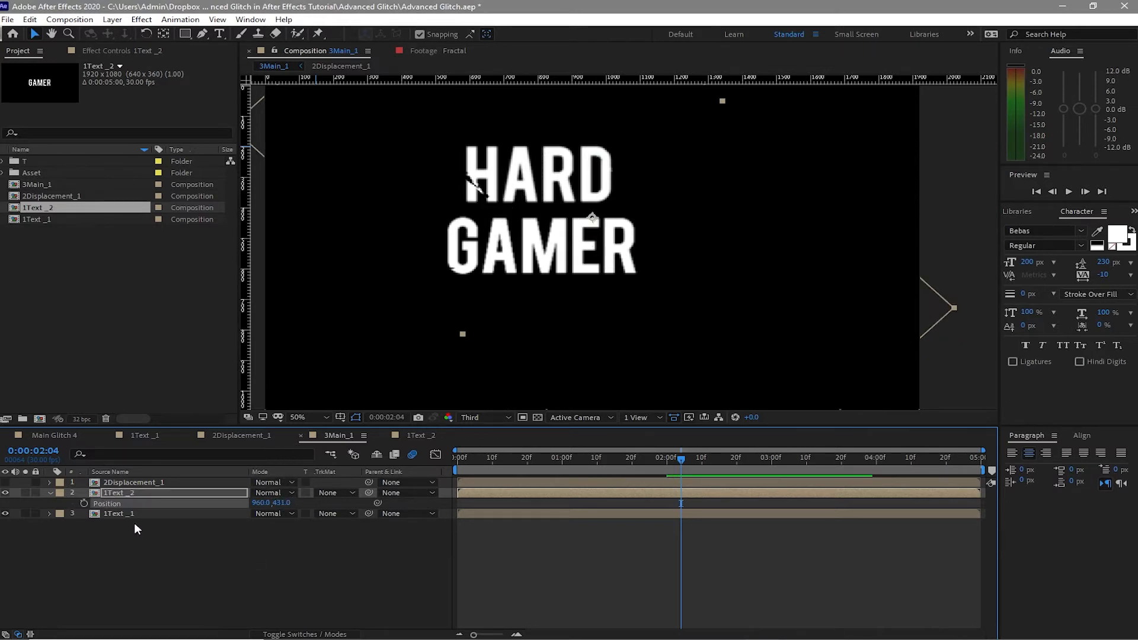
# Step: In the 1Text_1 composition, set the GAMER text layer's rotation to -45°
pyautogui.click(127, 435)
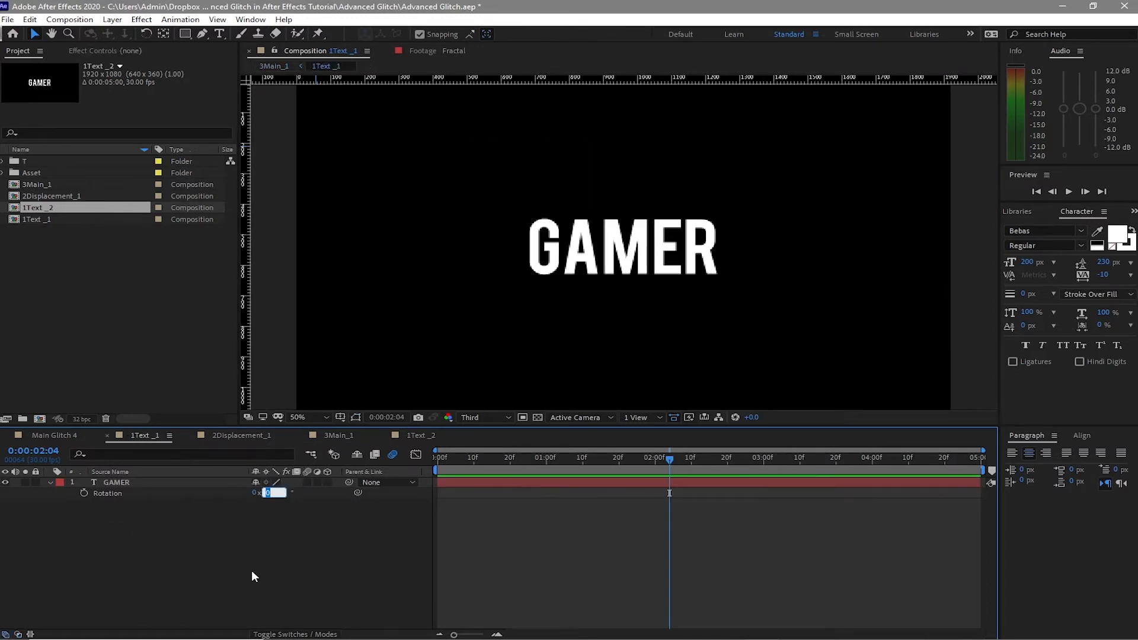
pyautogui.write('-45')
pyautogui.press('Escape')
# Step: Return to 3Main_1 and set the 1Text_1 layer's rotation to 45°
pyautogui.click(333, 436)
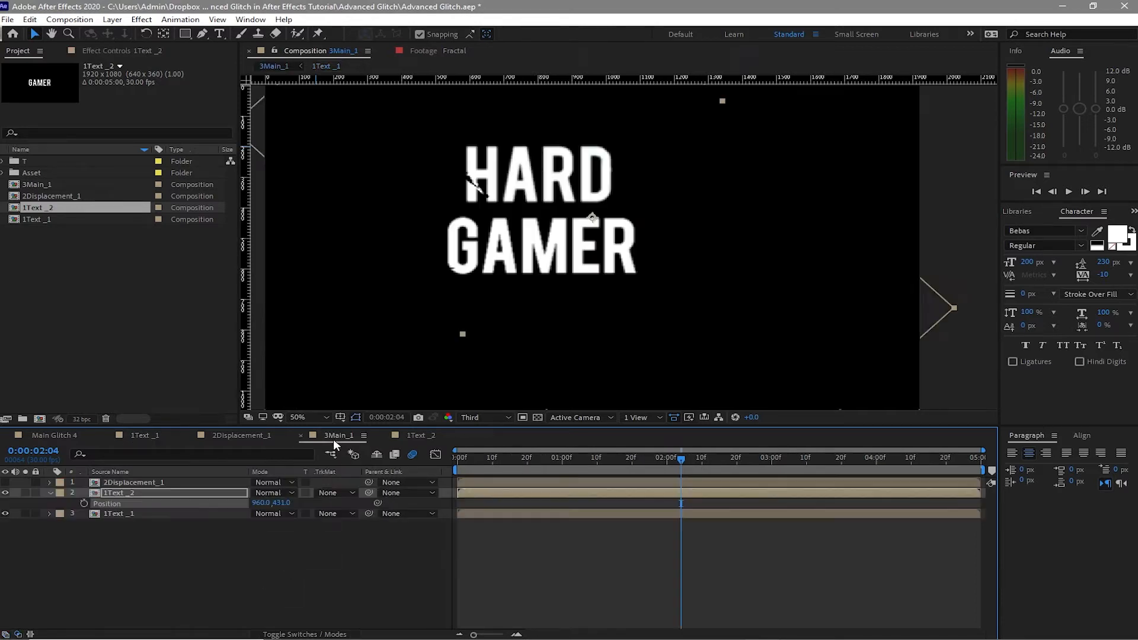
pyautogui.click(191, 514)
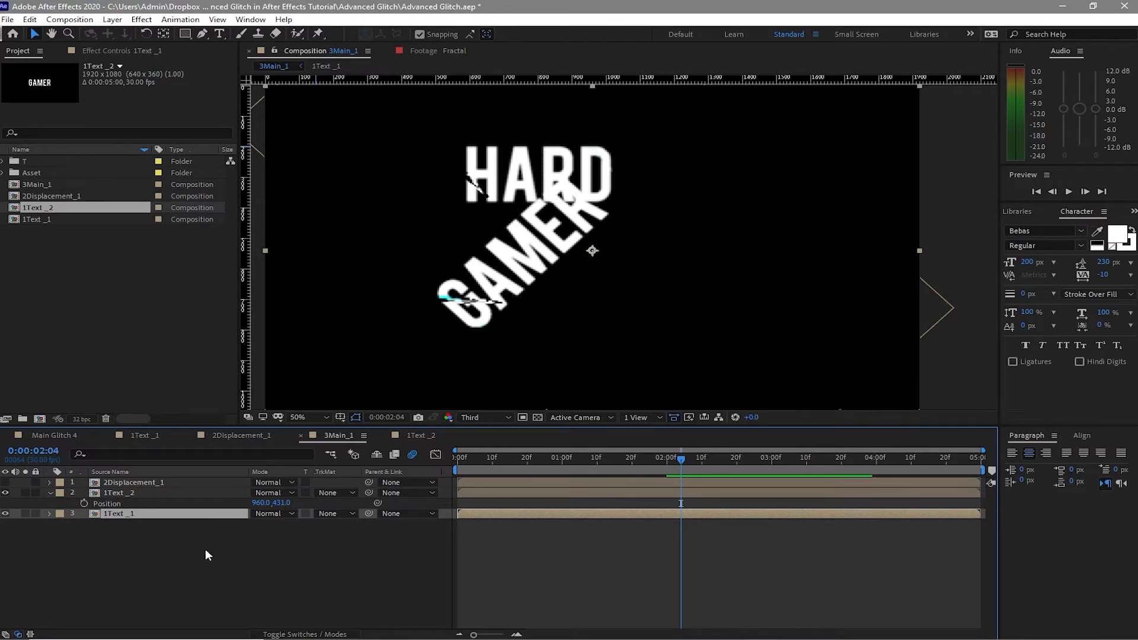
pyautogui.press('r')
pyautogui.click(272, 524)
pyautogui.write('45')
pyautogui.click(272, 582)
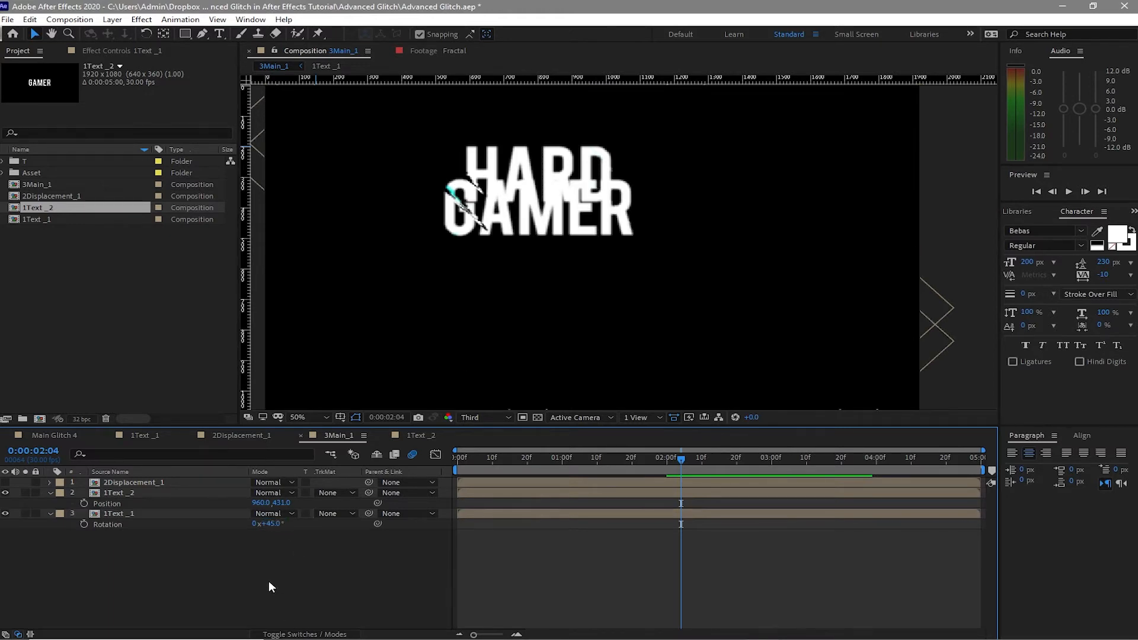
# Step: Move the 1Text_1 layer to position 1167, 653 so GAMER sits below and right of HARD
pyautogui.click(211, 516)
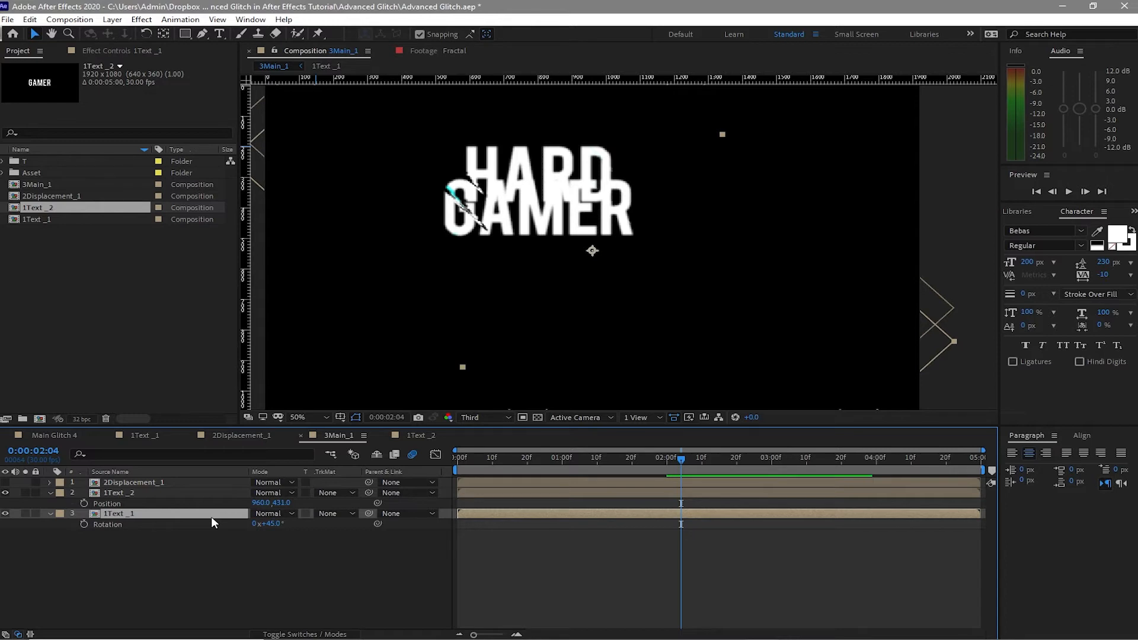
pyautogui.press('p')
pyautogui.moveTo(282, 525); pyautogui.dragTo(337, 549)
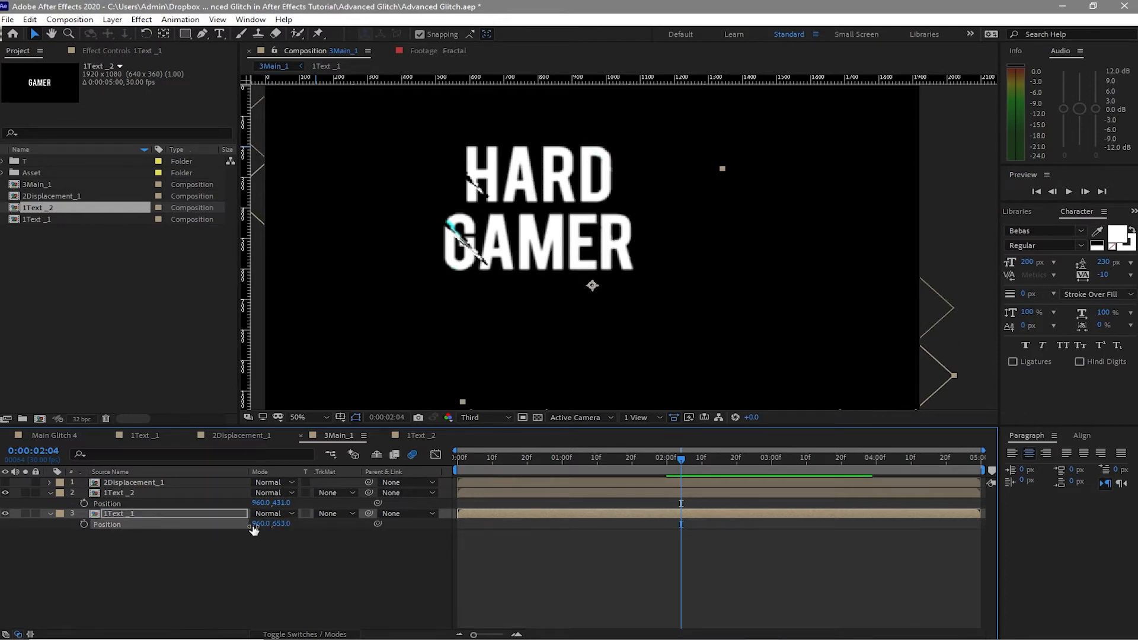
pyautogui.moveTo(256, 526); pyautogui.dragTo(414, 522)
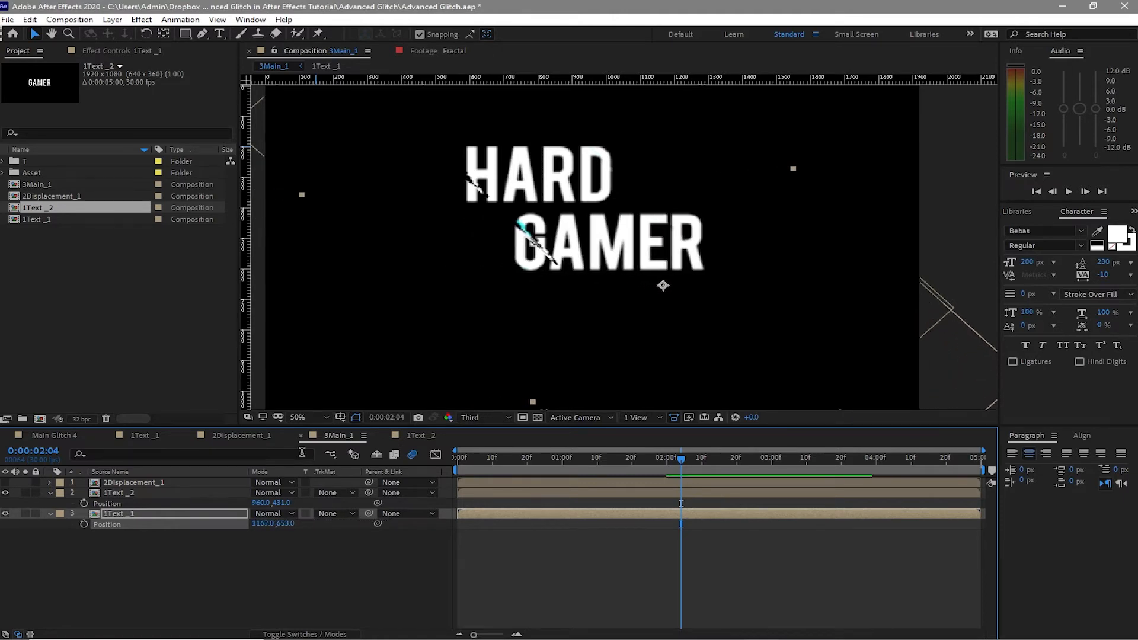
# Step: In 2Displacement_1, retime the Fractal Noise Brightness keyframes to about 1:14, 3:14, 4:10 and the composition's end
pyautogui.click(240, 439)
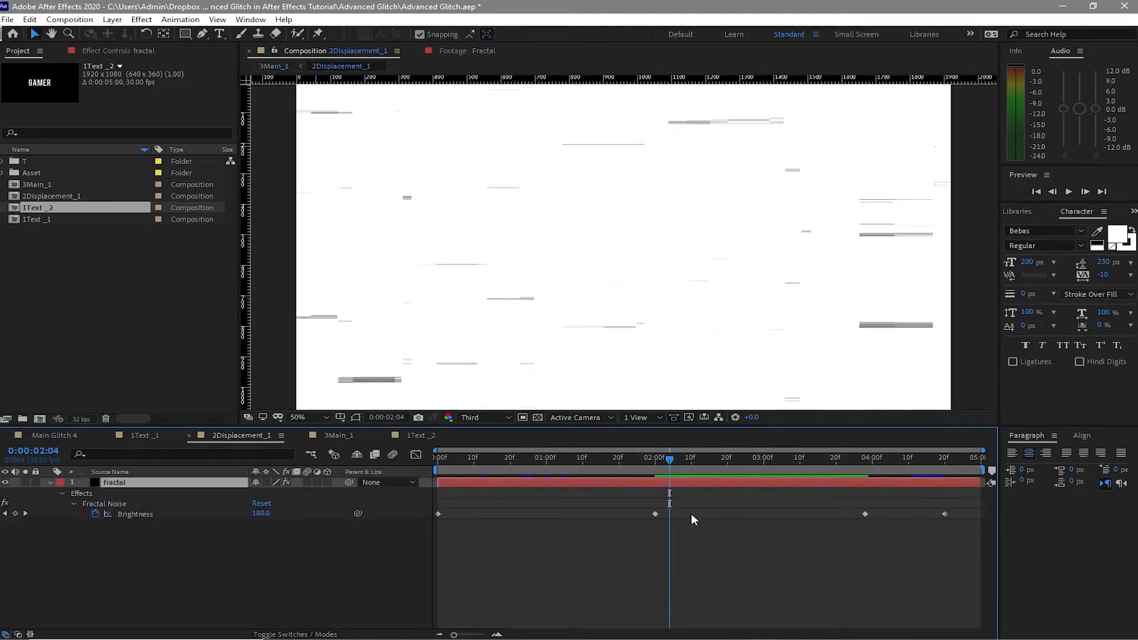
pyautogui.moveTo(691, 513); pyautogui.dragTo(628, 499)
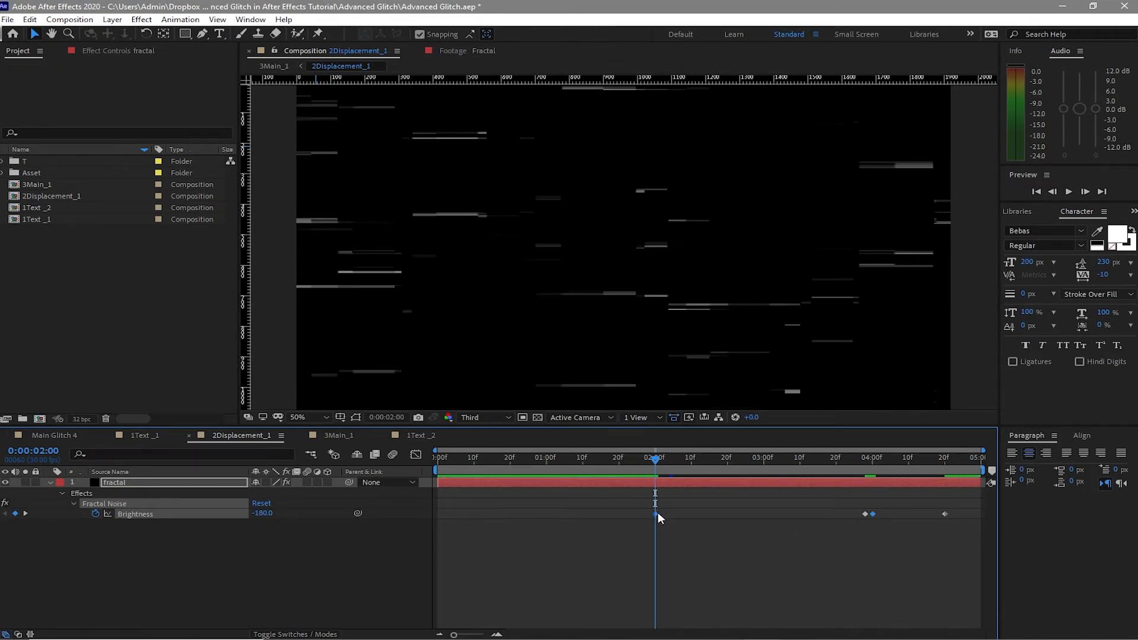
pyautogui.moveTo(657, 514); pyautogui.dragTo(600, 514)
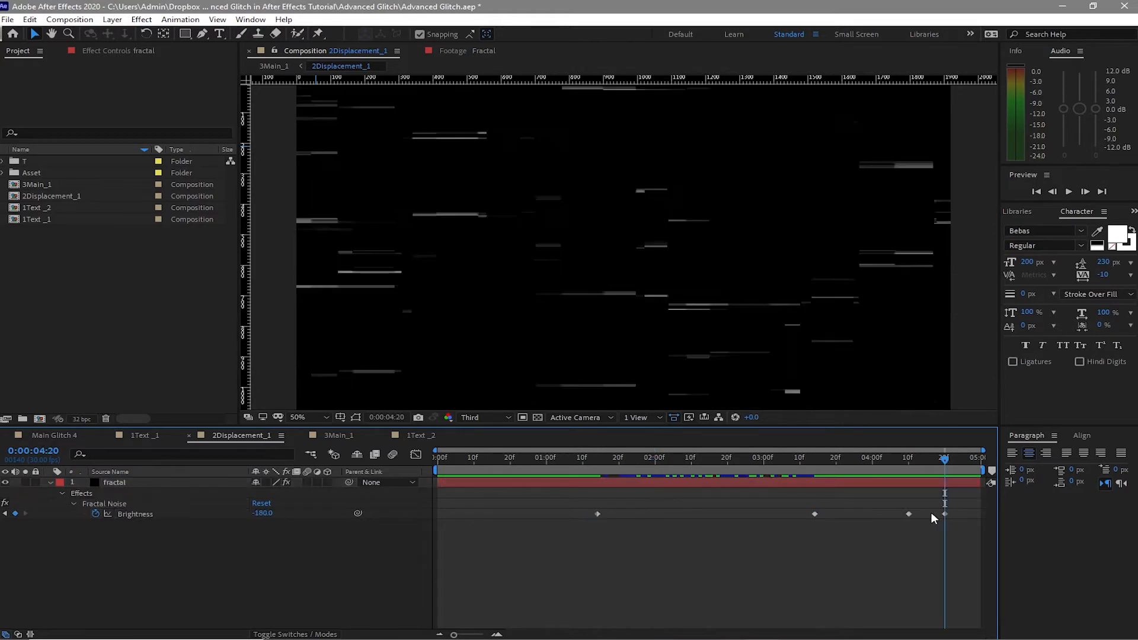
pyautogui.moveTo(946, 514); pyautogui.dragTo(979, 527)
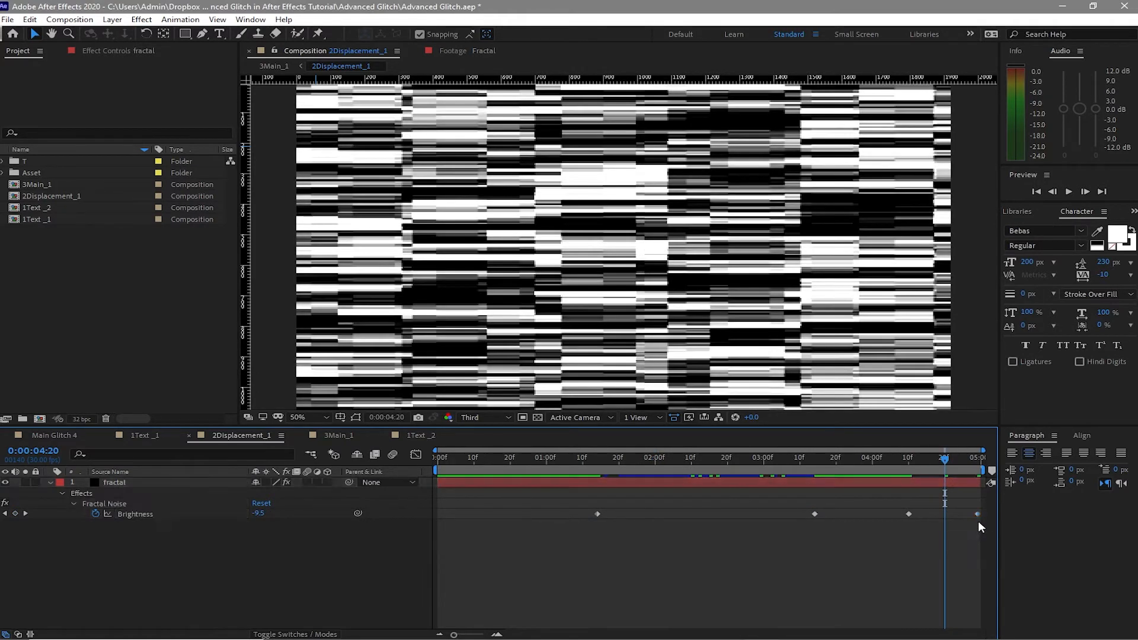
# Step: Move the third Fractal Noise Brightness keyframe to 4:20 and check the start of the animation in 3Main_1
pyautogui.moveTo(908, 514); pyautogui.dragTo(946, 517)
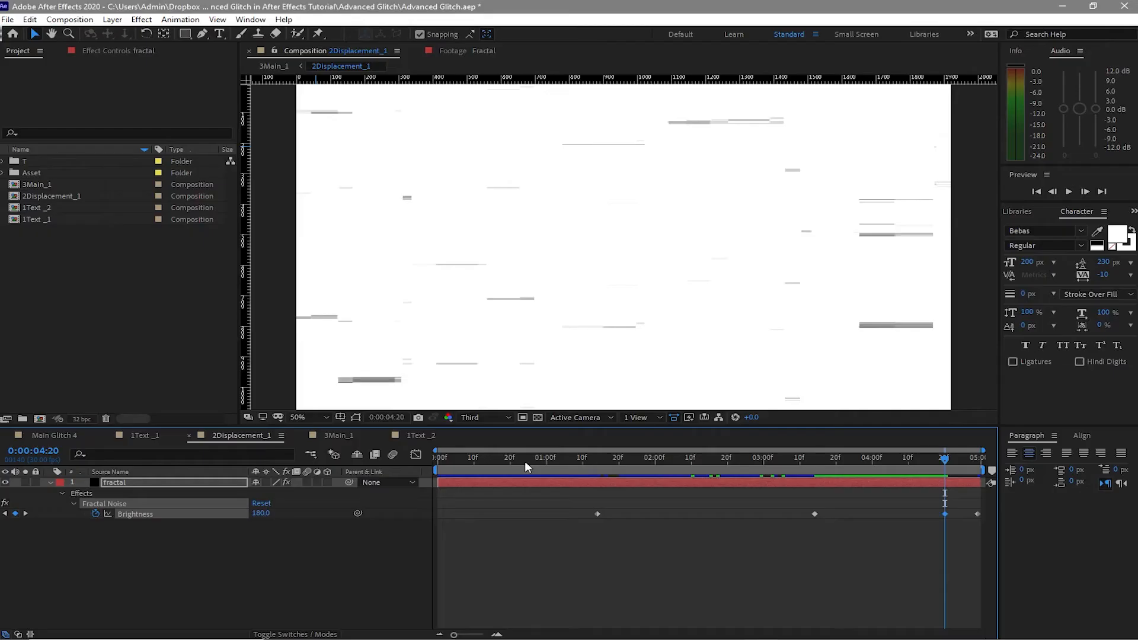
pyautogui.click(337, 440)
pyautogui.moveTo(753, 468); pyautogui.dragTo(457, 511)
pyautogui.click(693, 340)
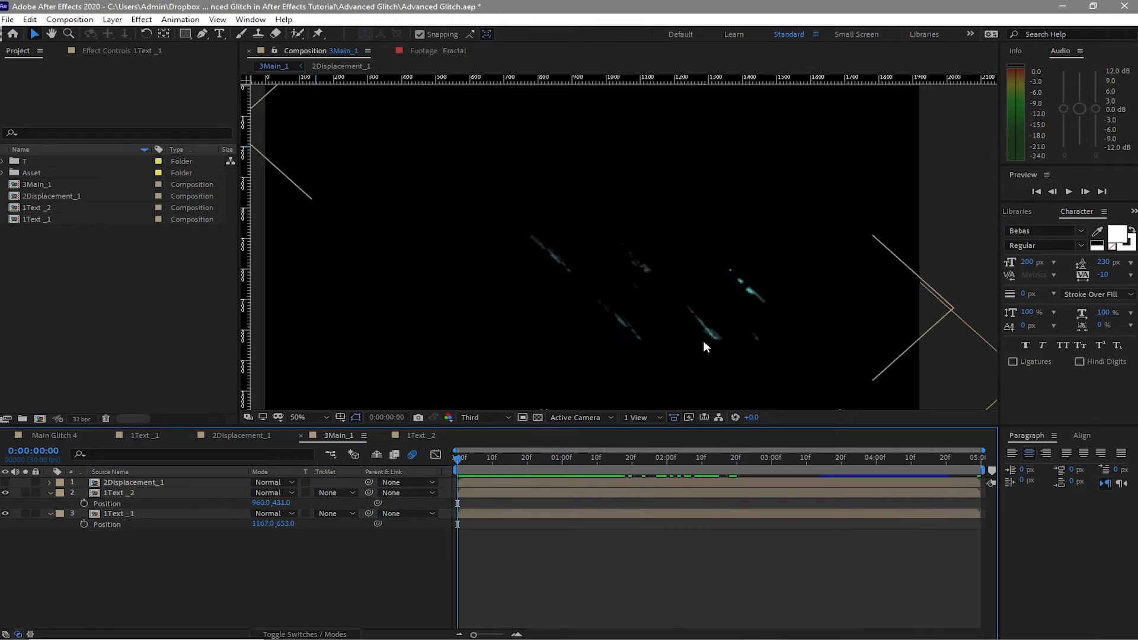
# Step: In 2Displacement_1, lower the fractal layer's Fractal Noise Brightness to about -254 at 0:00
pyautogui.click(252, 442)
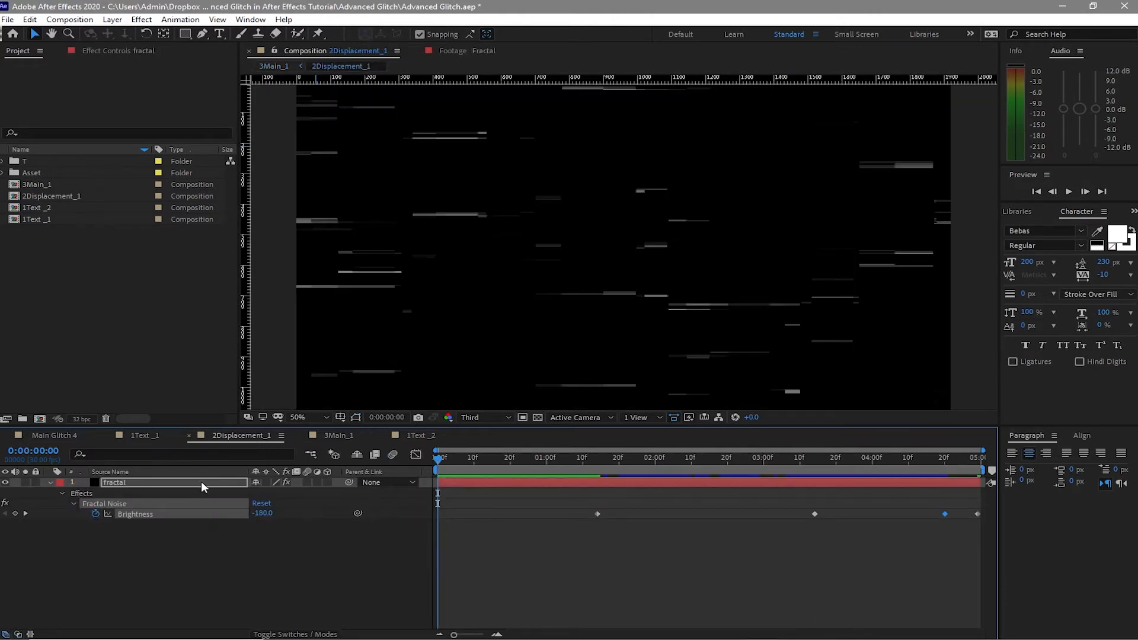
pyautogui.click(201, 481)
pyautogui.click(118, 51)
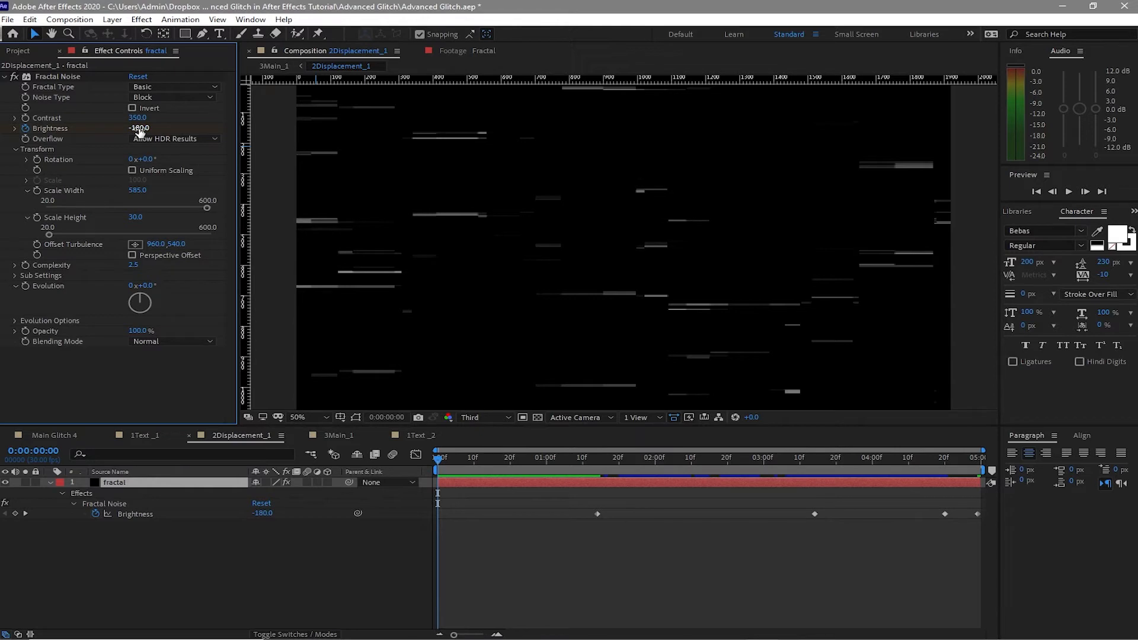
pyautogui.moveTo(140, 130); pyautogui.dragTo(106, 137)
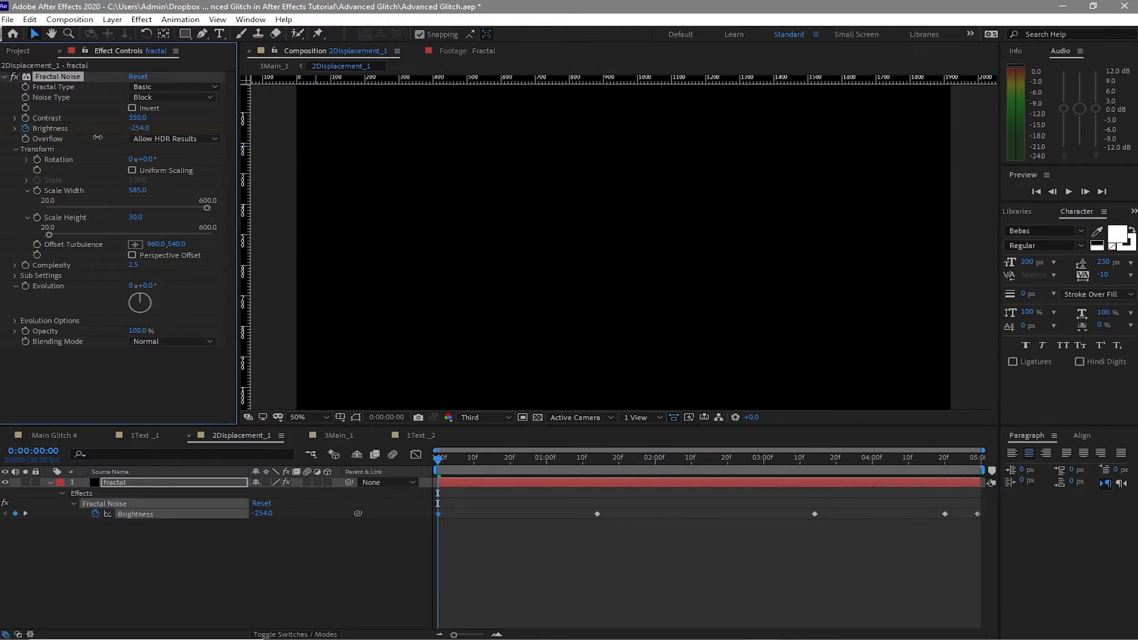
# Step: Increase the Fractal Noise Brightness on the keyframe at 3:14
pyautogui.moveTo(439, 455); pyautogui.dragTo(582, 456)
pyautogui.moveTo(582, 456); pyautogui.dragTo(592, 457)
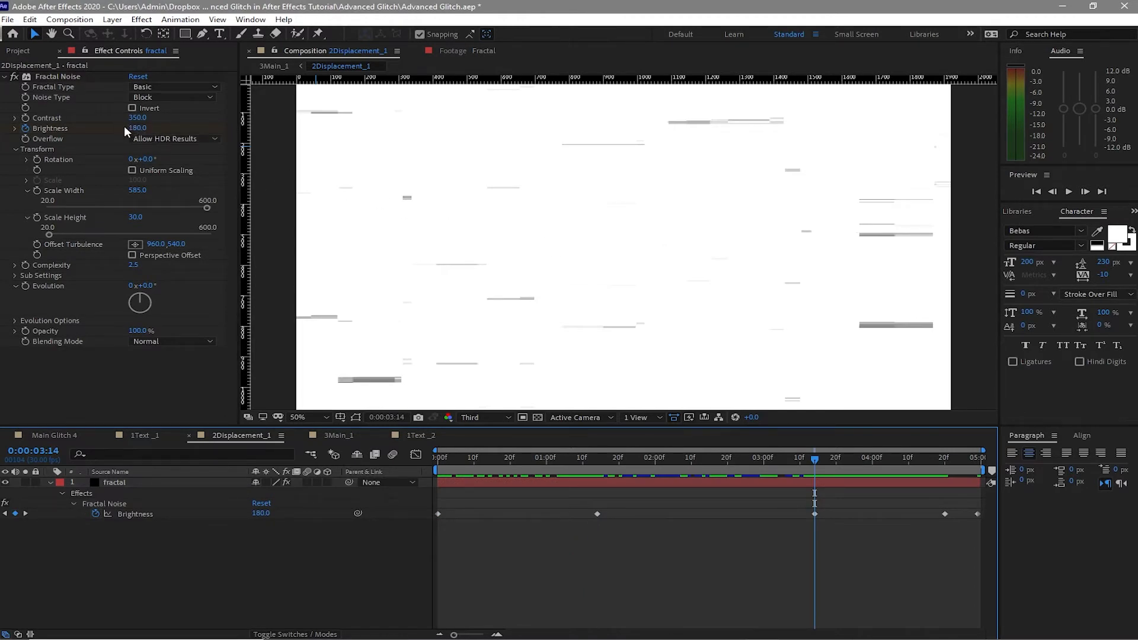
pyautogui.moveTo(134, 133); pyautogui.dragTo(186, 147)
# Step: In 3Main_1, invert the Set Matte effect on the 1Text_2 layer and preview the animation
pyautogui.click(338, 435)
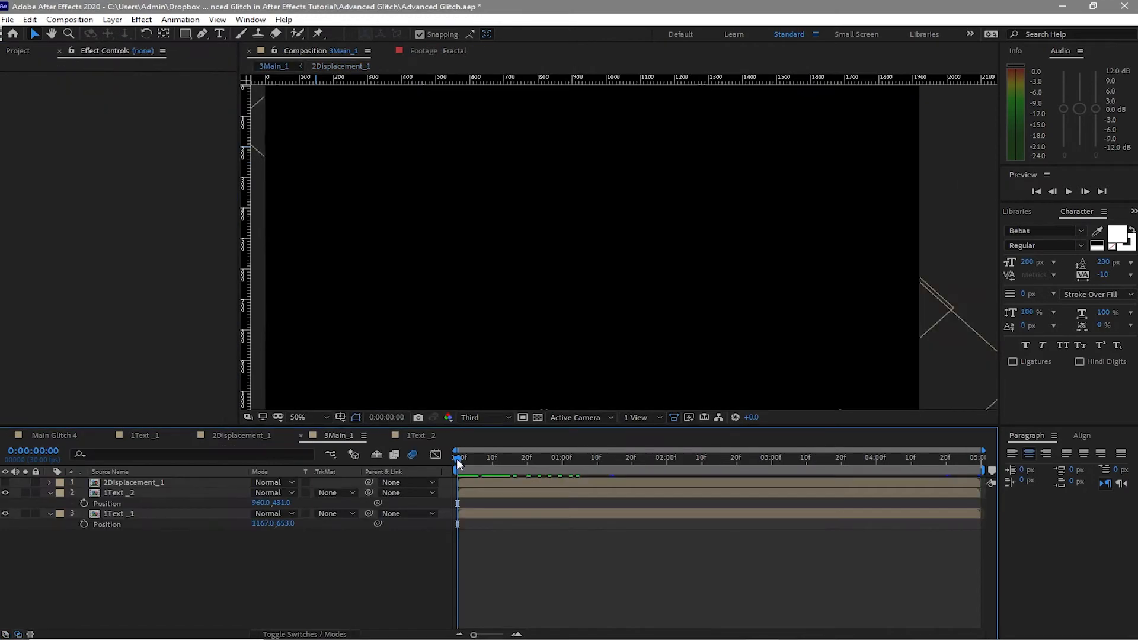
pyautogui.moveTo(461, 461); pyautogui.dragTo(509, 498)
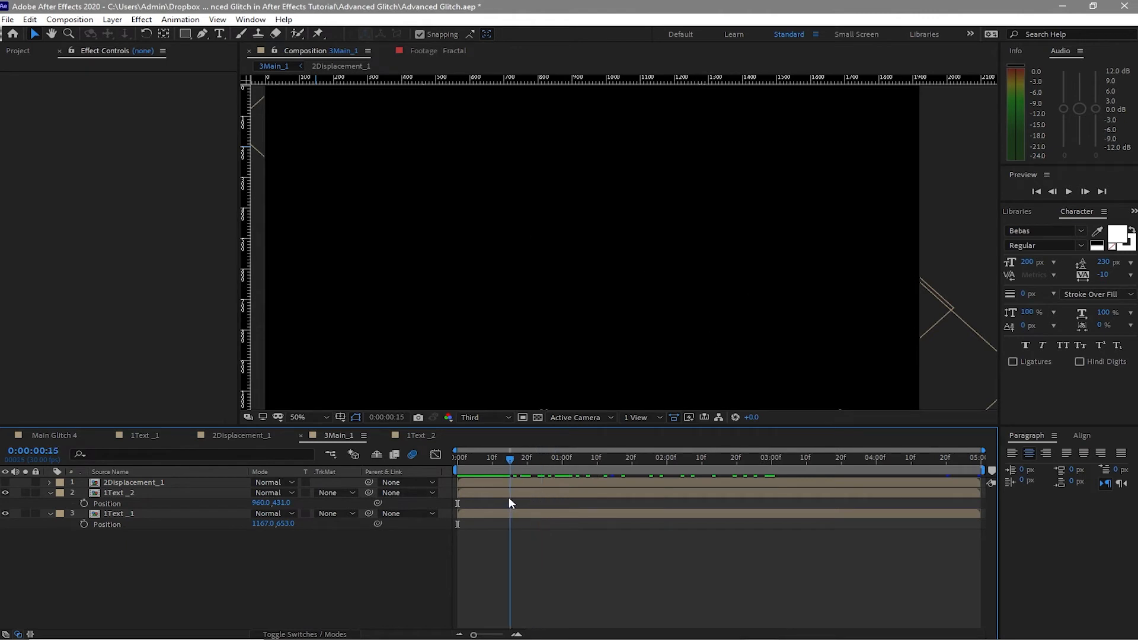
pyautogui.click(509, 496)
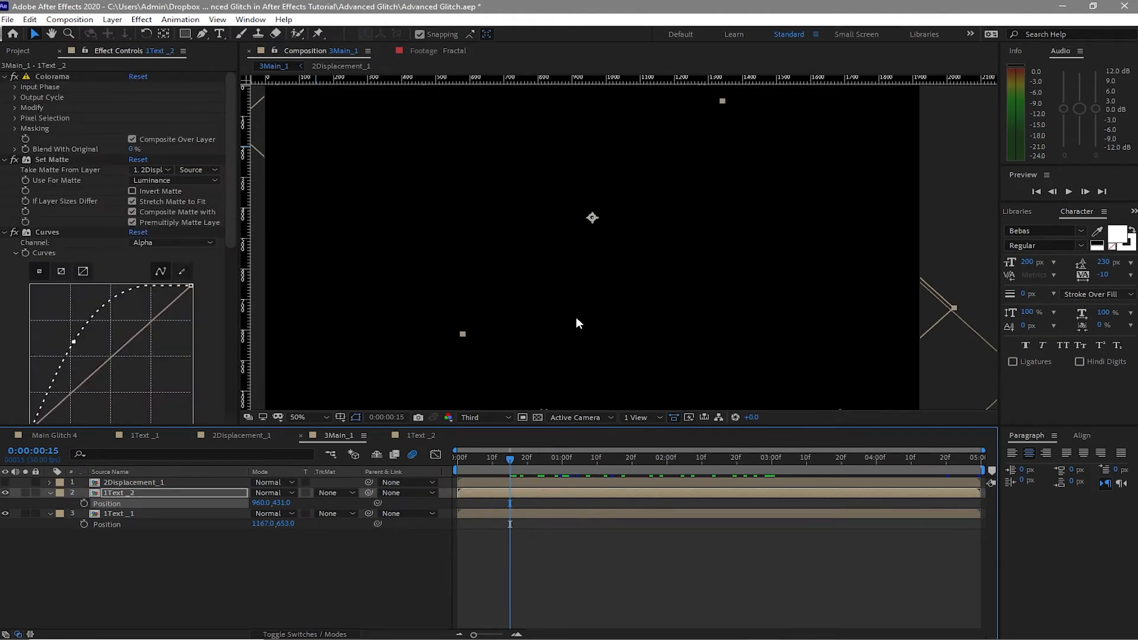
pyautogui.press('Home')
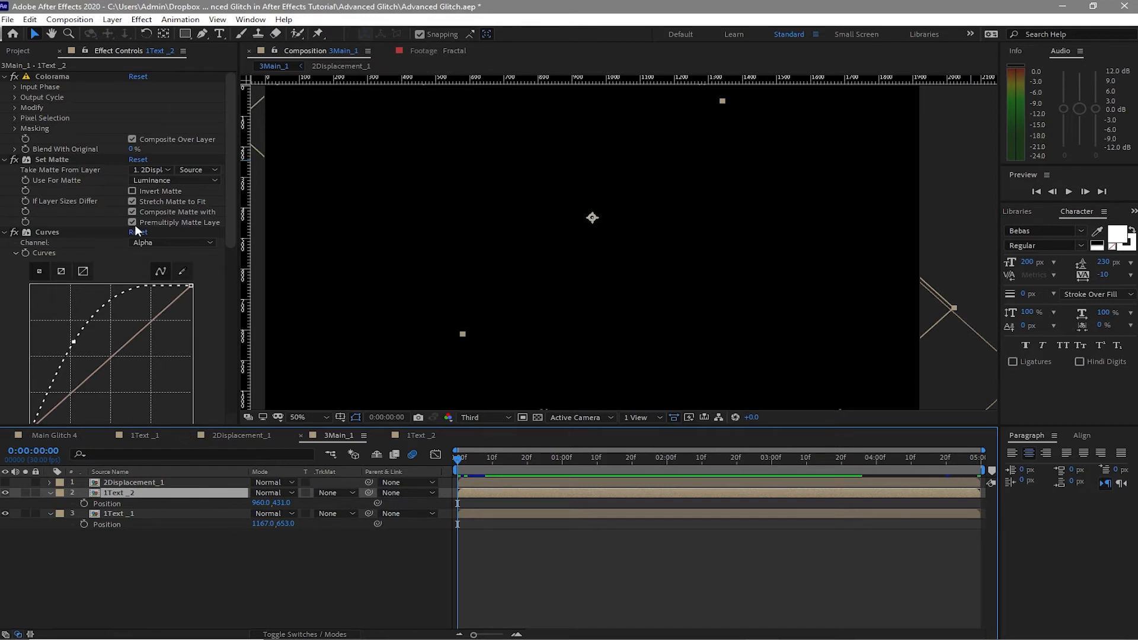
pyautogui.click(132, 190)
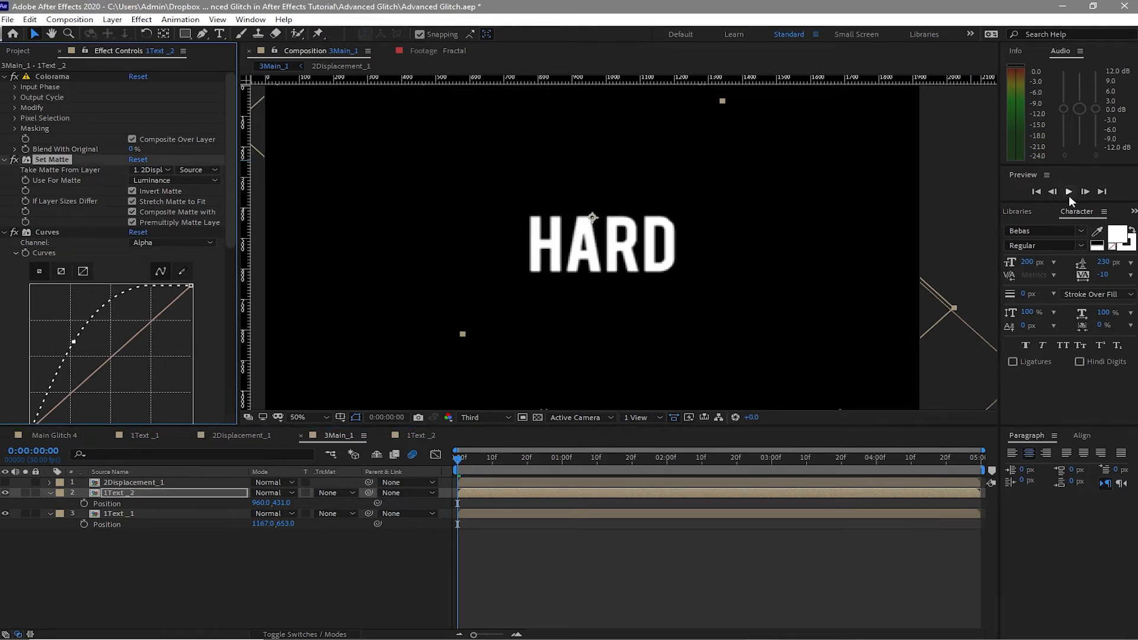
pyautogui.click(1068, 192)
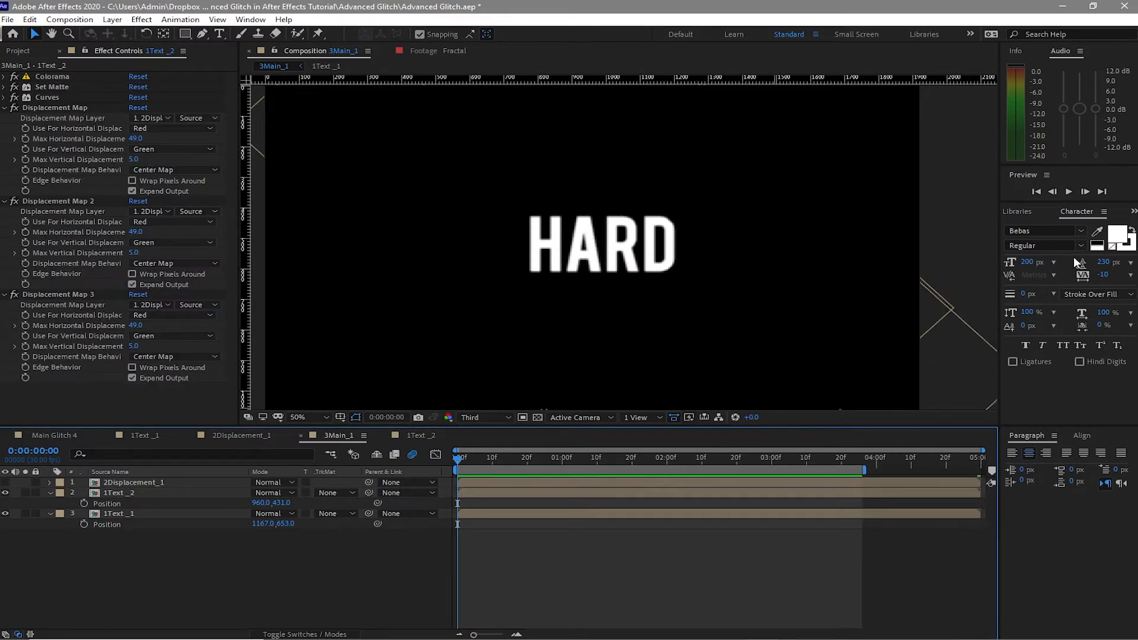
pyautogui.click(1069, 192)
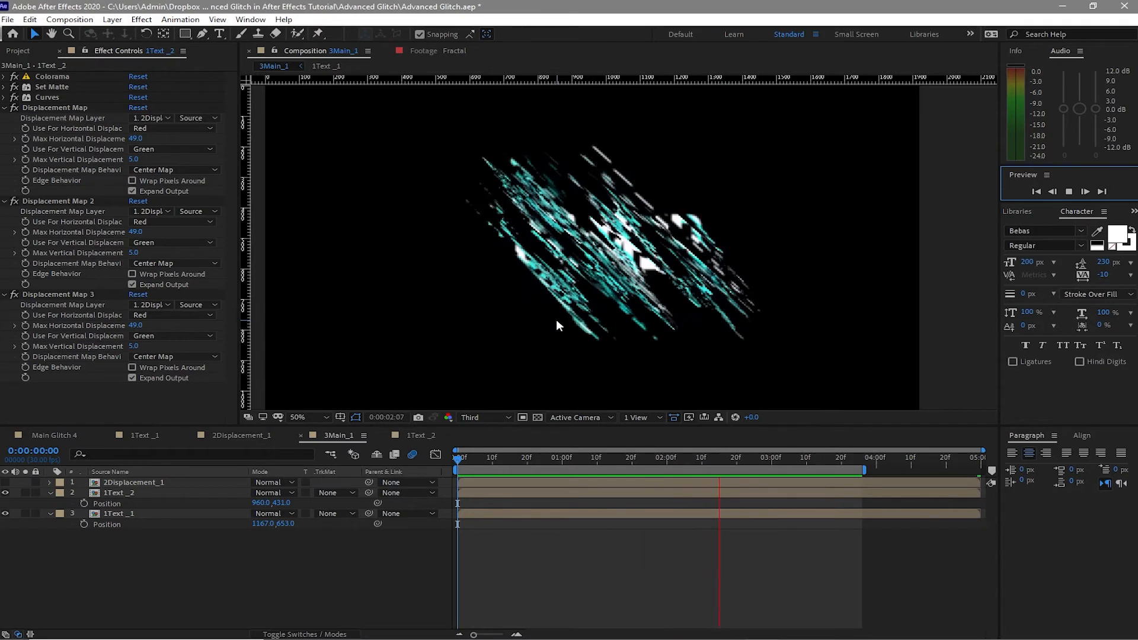
# Step: Set Max Horizontal Displacement to -49 in all three Displacement Map effects on the 1Text_2 layer
pyautogui.click(136, 140)
pyautogui.write('-')
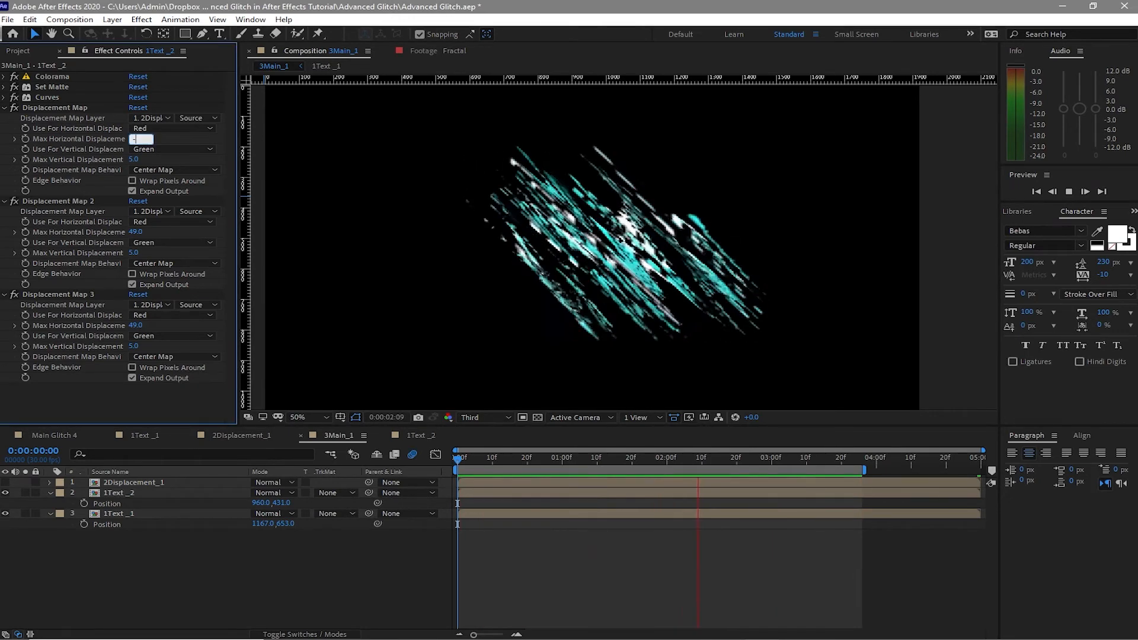
pyautogui.write('49')
pyautogui.press('Return')
pyautogui.press('space')
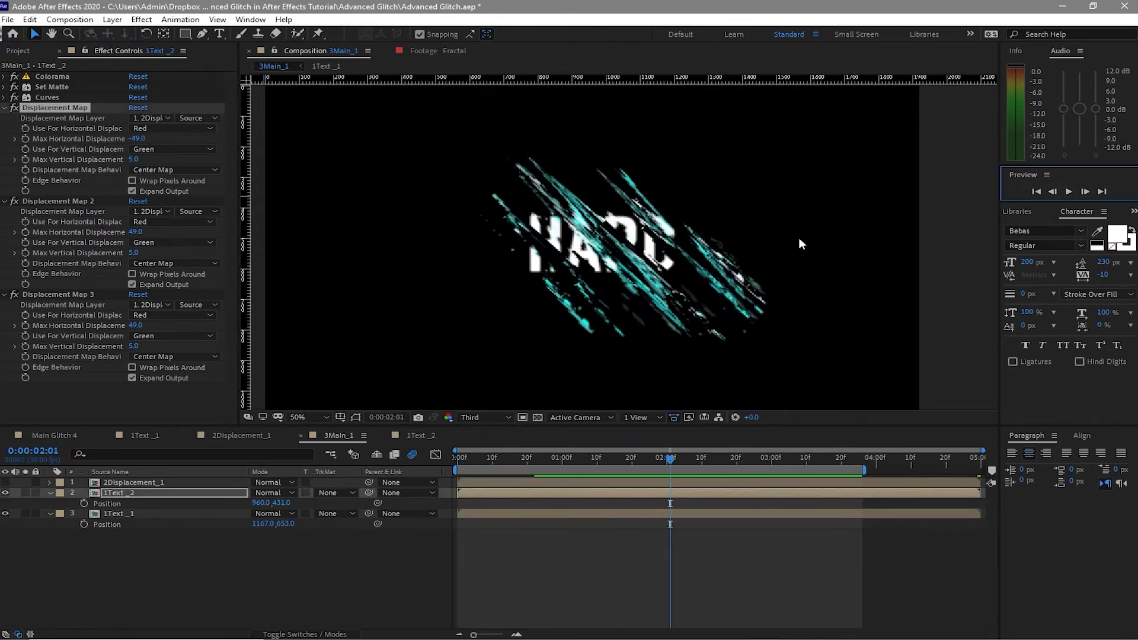
pyautogui.click(136, 233)
pyautogui.write('-')
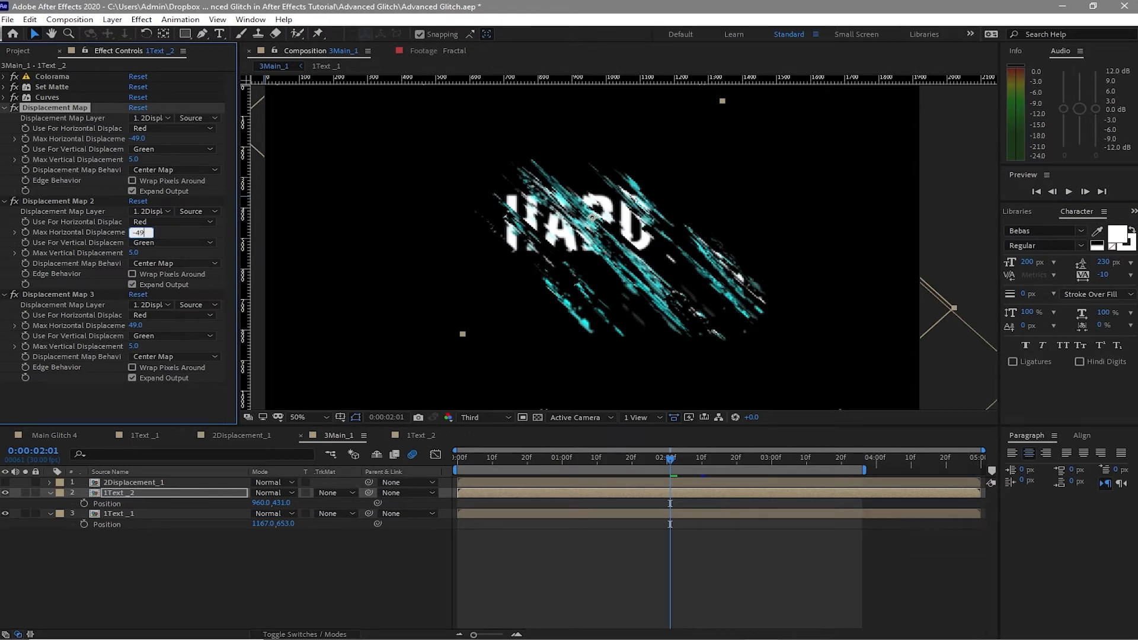
pyautogui.press('Return')
pyautogui.click(137, 326)
pyautogui.write('-')
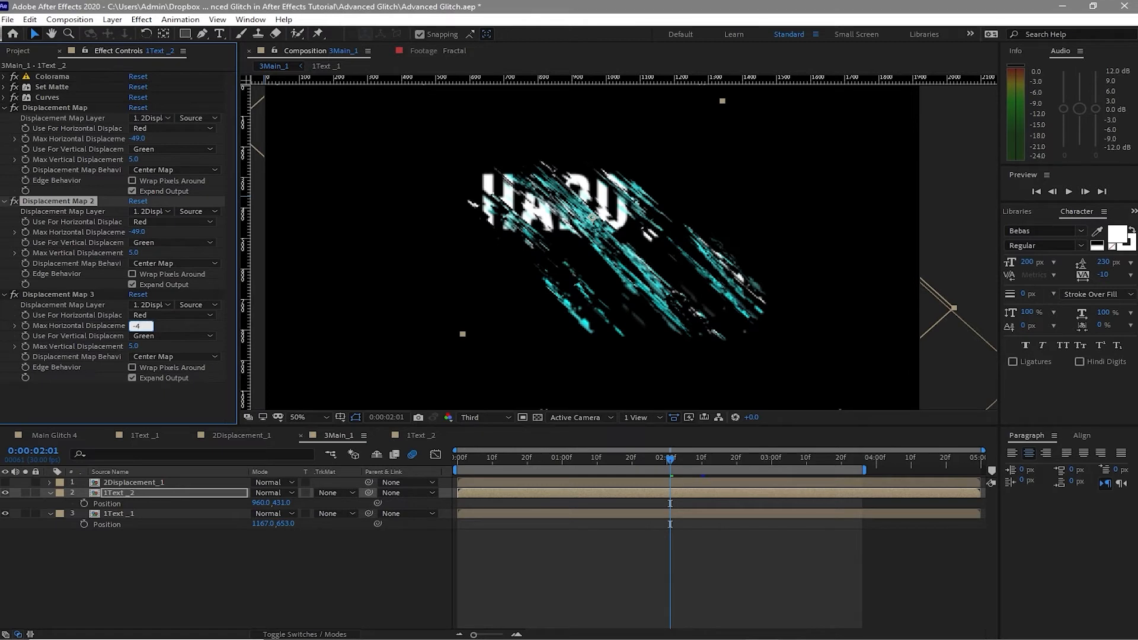
# Step: Set Max Horizontal Displacement to -49 in all three Displacement Maps on the 1Text_1 layer and preview the result
pyautogui.click(160, 513)
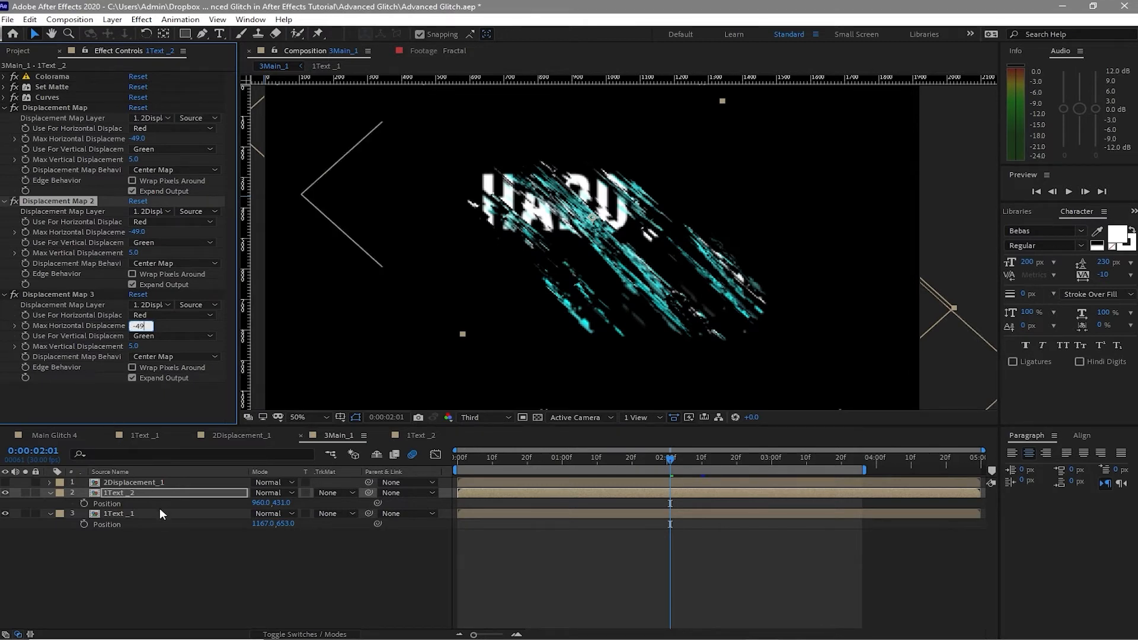
pyautogui.click(135, 139)
pyautogui.write('-')
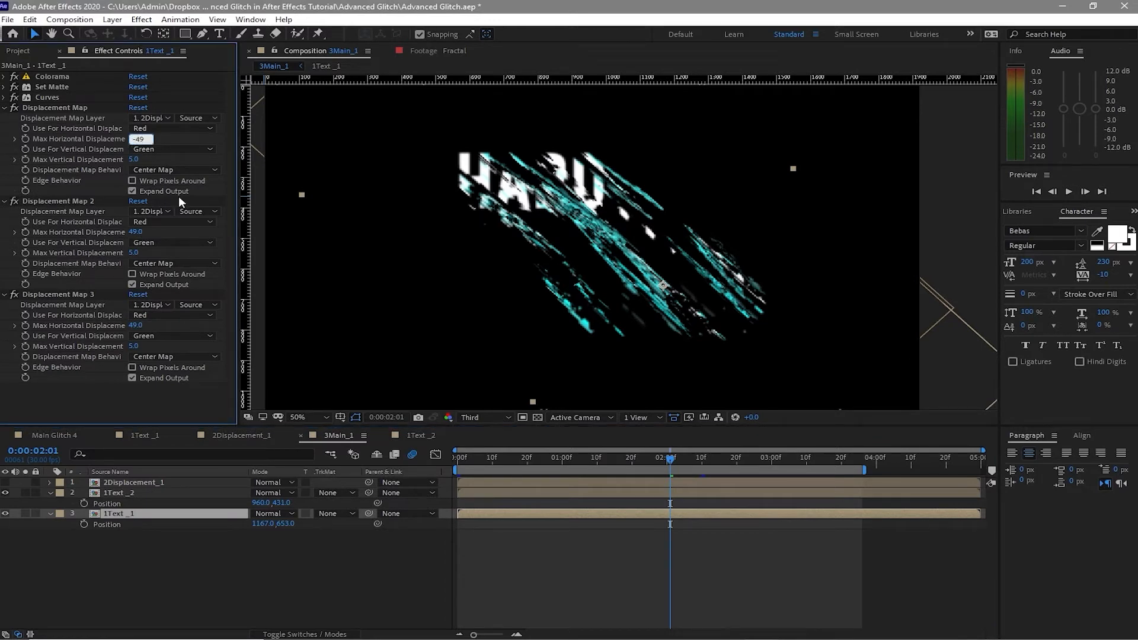
pyautogui.click(138, 236)
pyautogui.write('-')
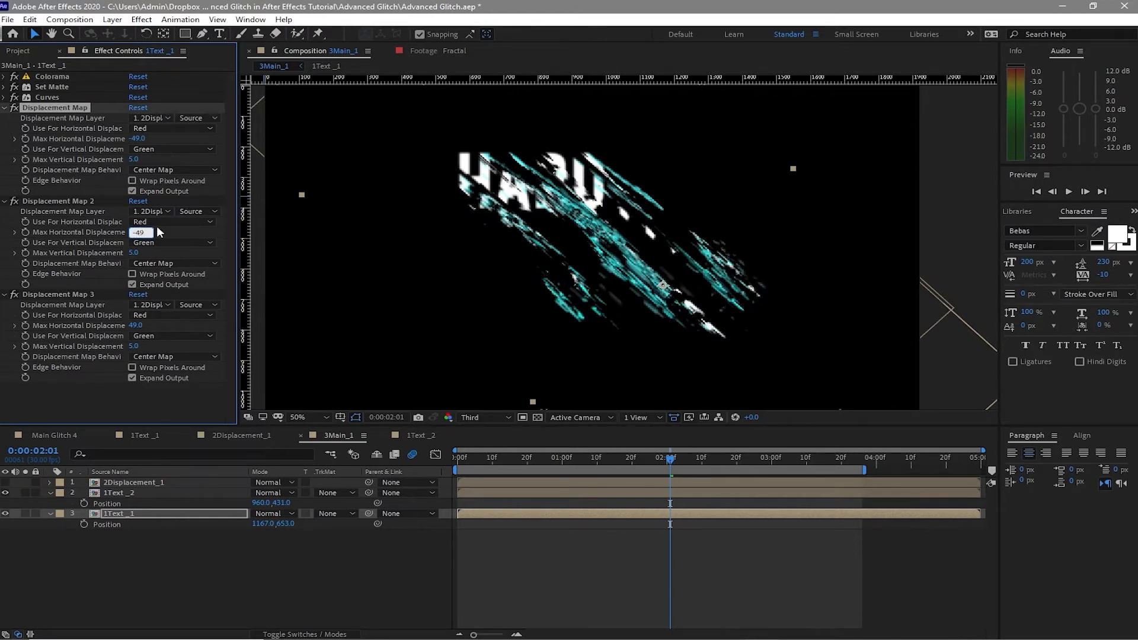
pyautogui.write('49')
pyautogui.click(135, 326)
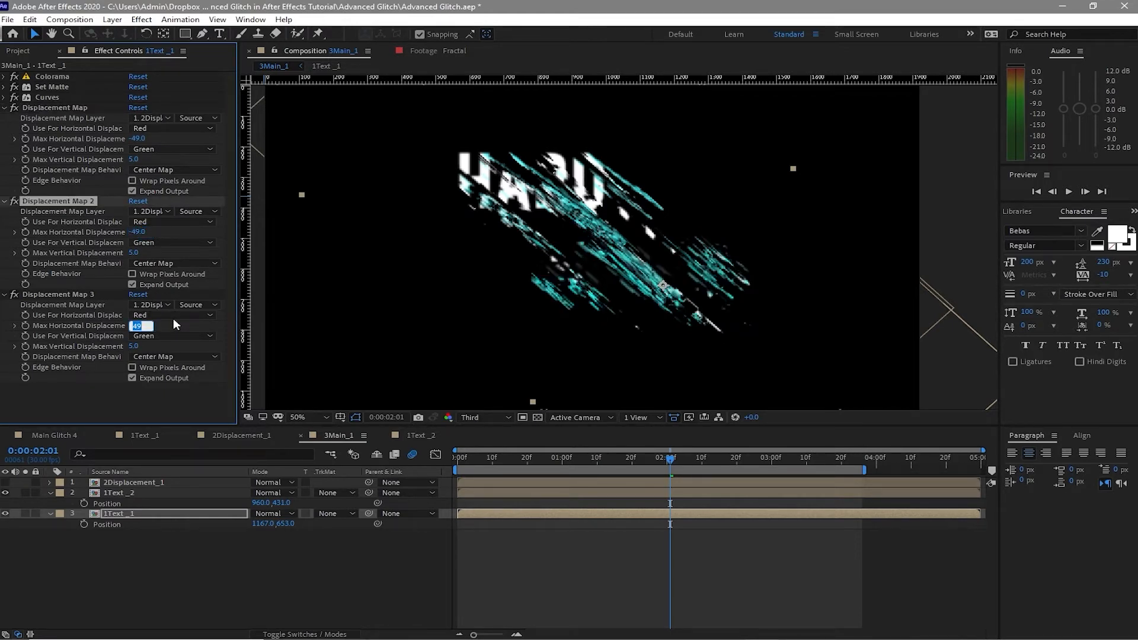
pyautogui.write('-')
pyautogui.click(197, 400)
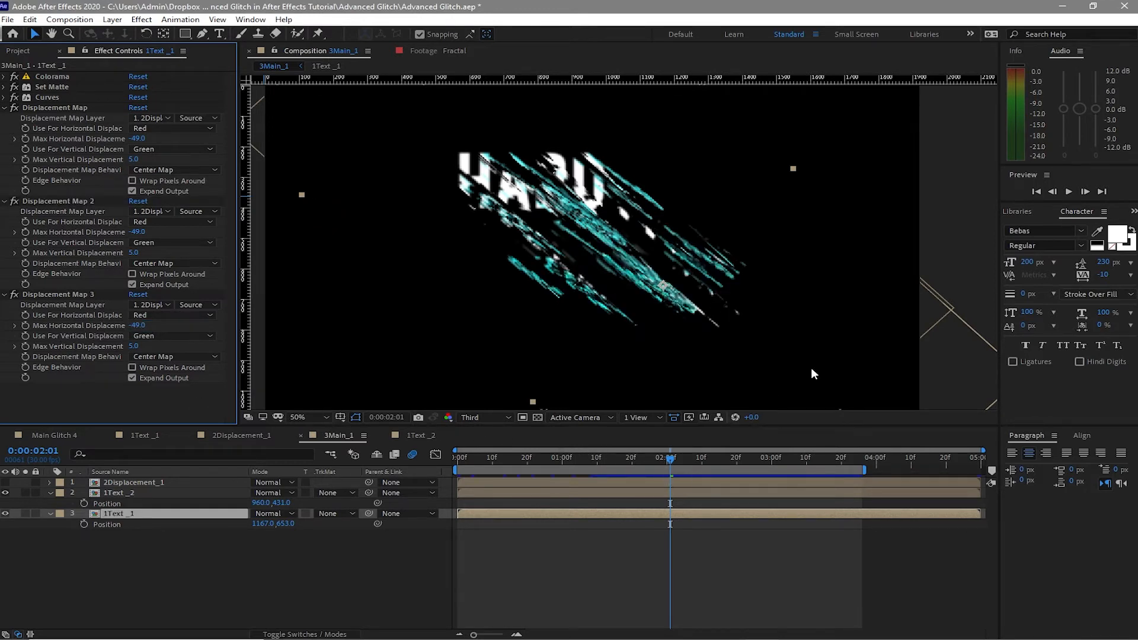
pyautogui.click(1073, 190)
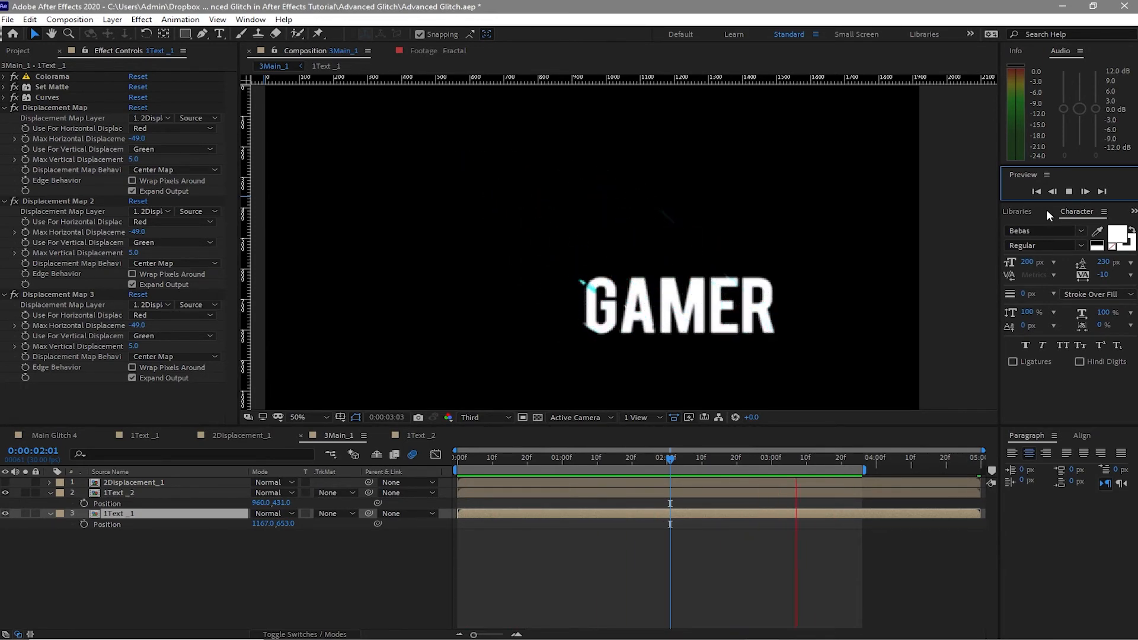
pyautogui.click(601, 579)
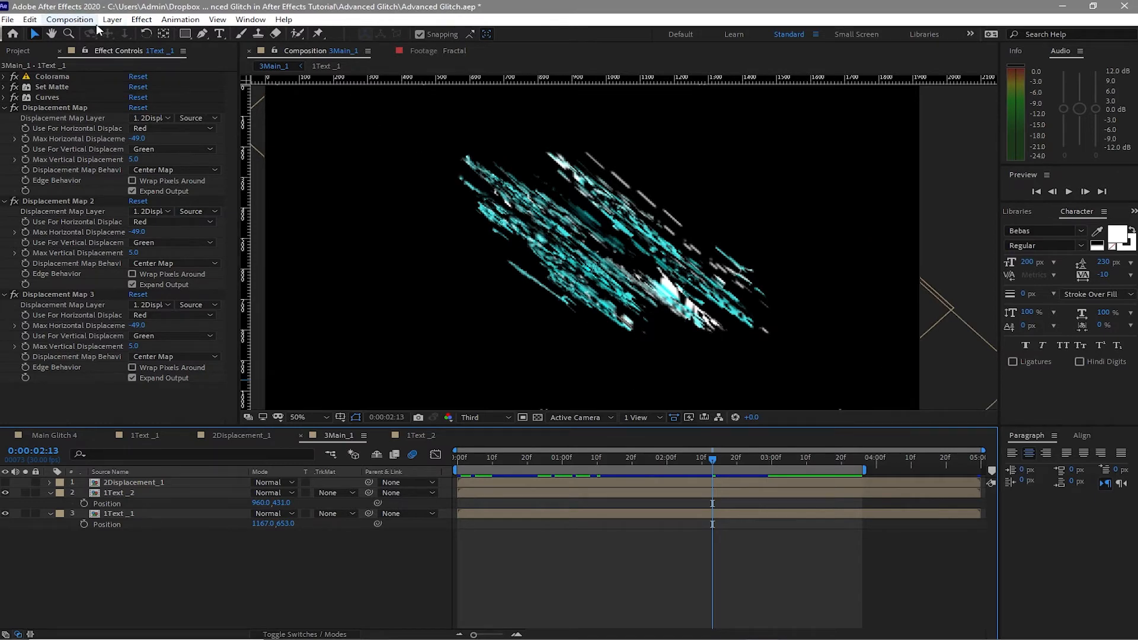
# Step: Add a new adjustment layer above all other layers in 3Main_1
pyautogui.click(112, 18)
pyautogui.moveTo(129, 35)
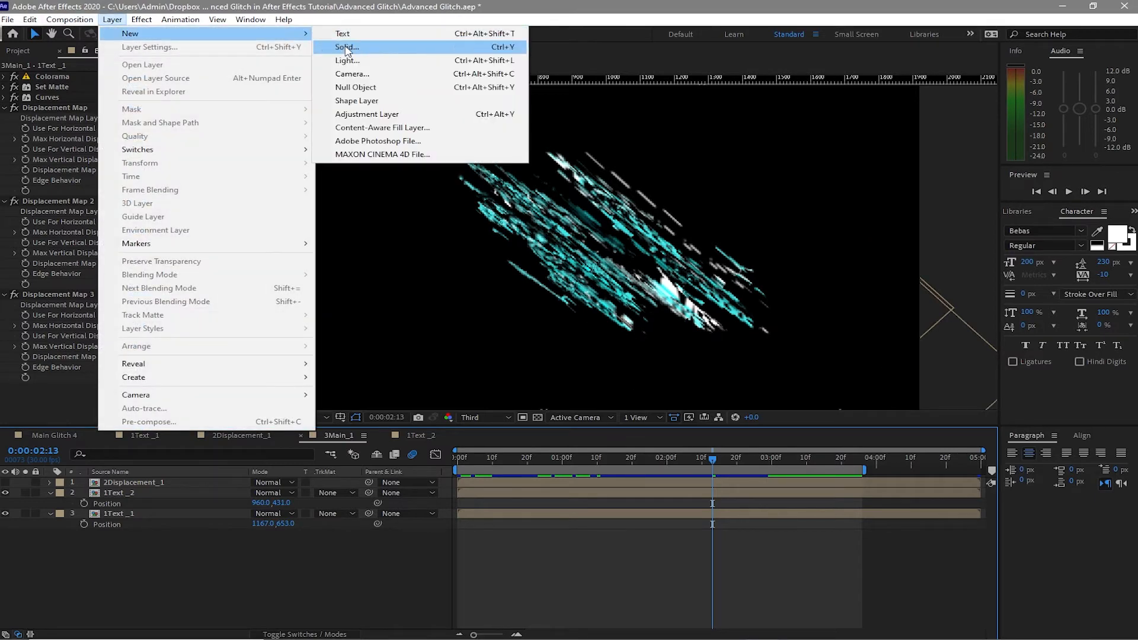
pyautogui.click(389, 116)
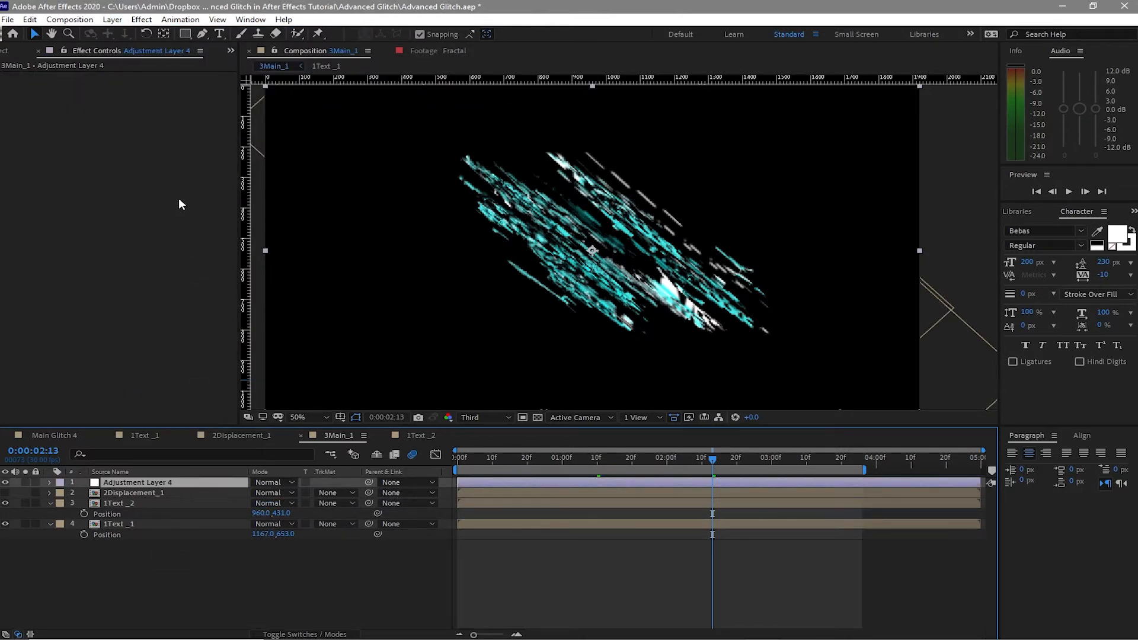
# Step: Apply the Set Channels effect to the adjustment layer and set its alpha to source 4's Saturation
pyautogui.click(141, 19)
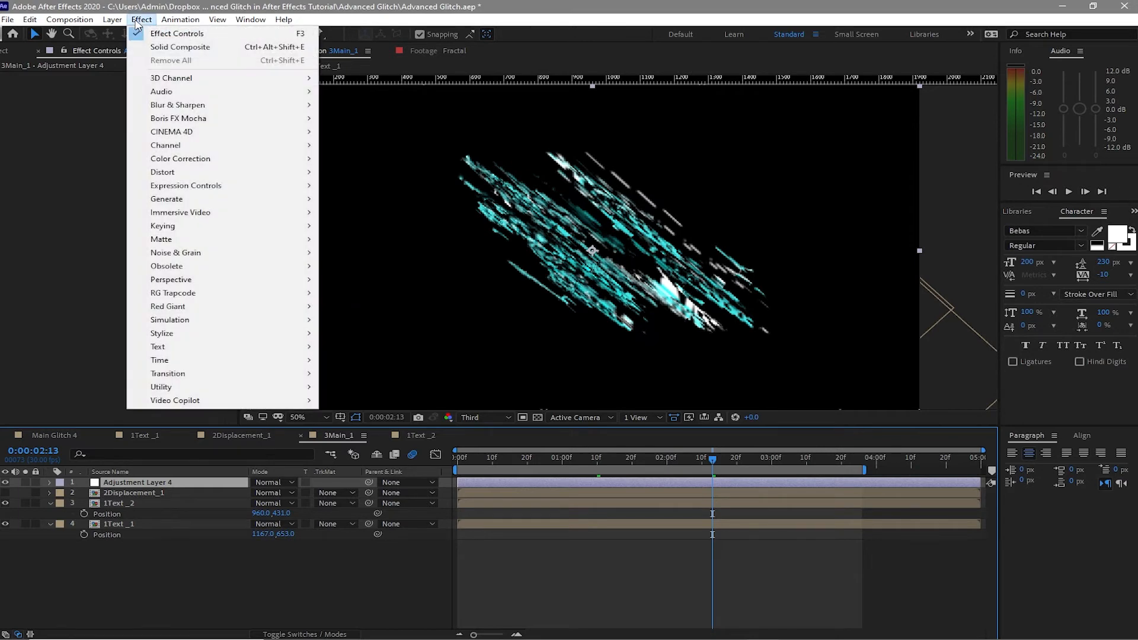
pyautogui.moveTo(178, 145)
pyautogui.click(383, 267)
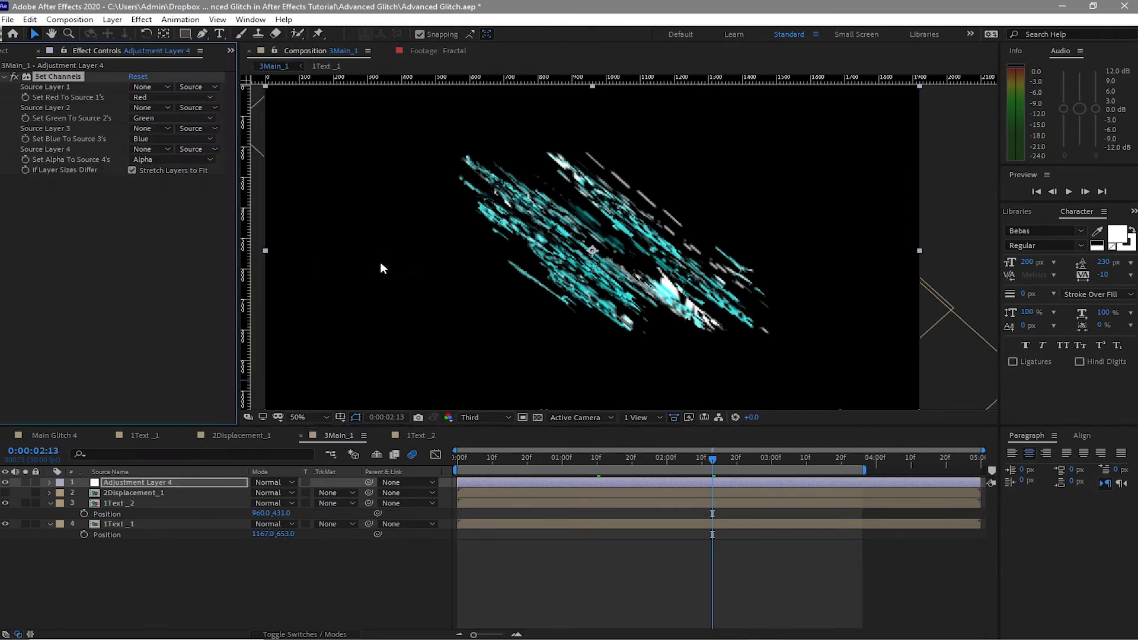
pyautogui.click(166, 161)
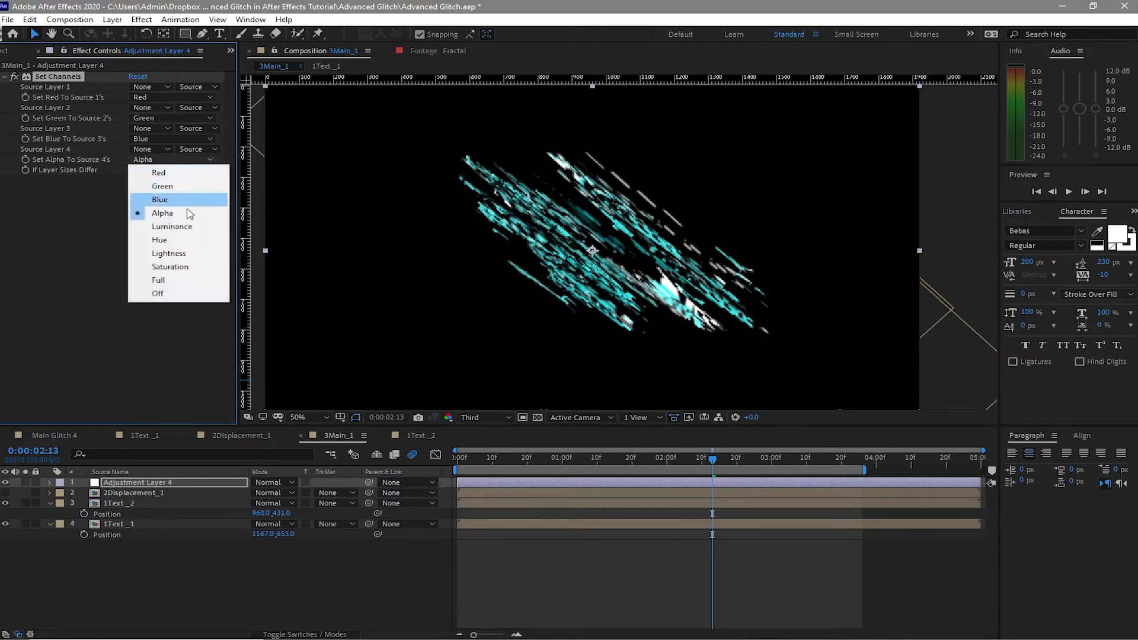
pyautogui.click(197, 270)
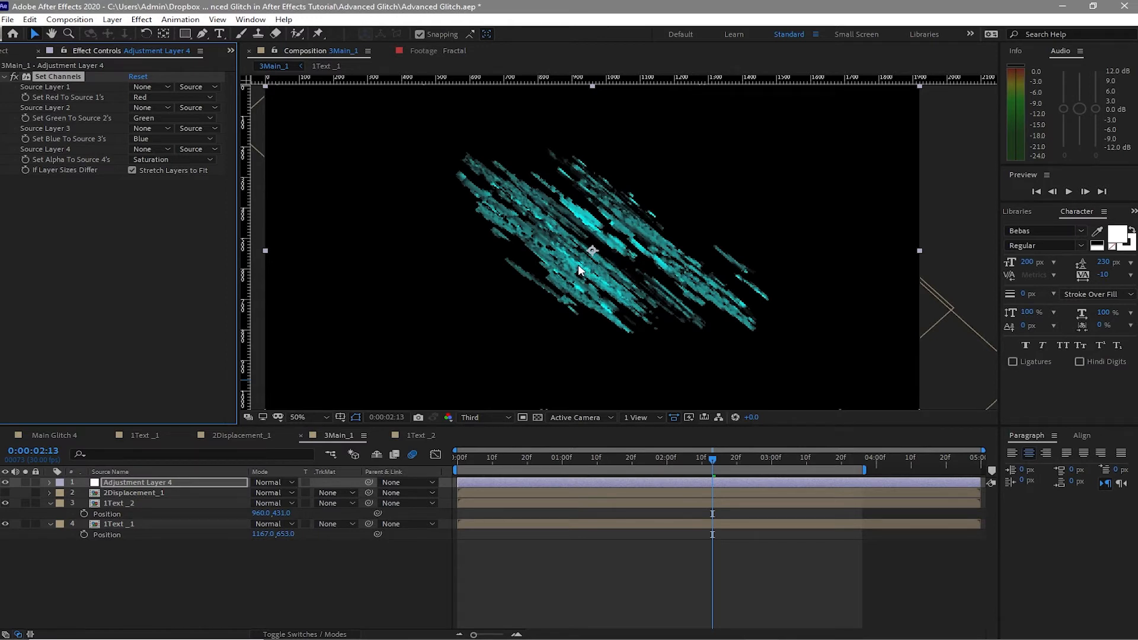
pyautogui.click(546, 294)
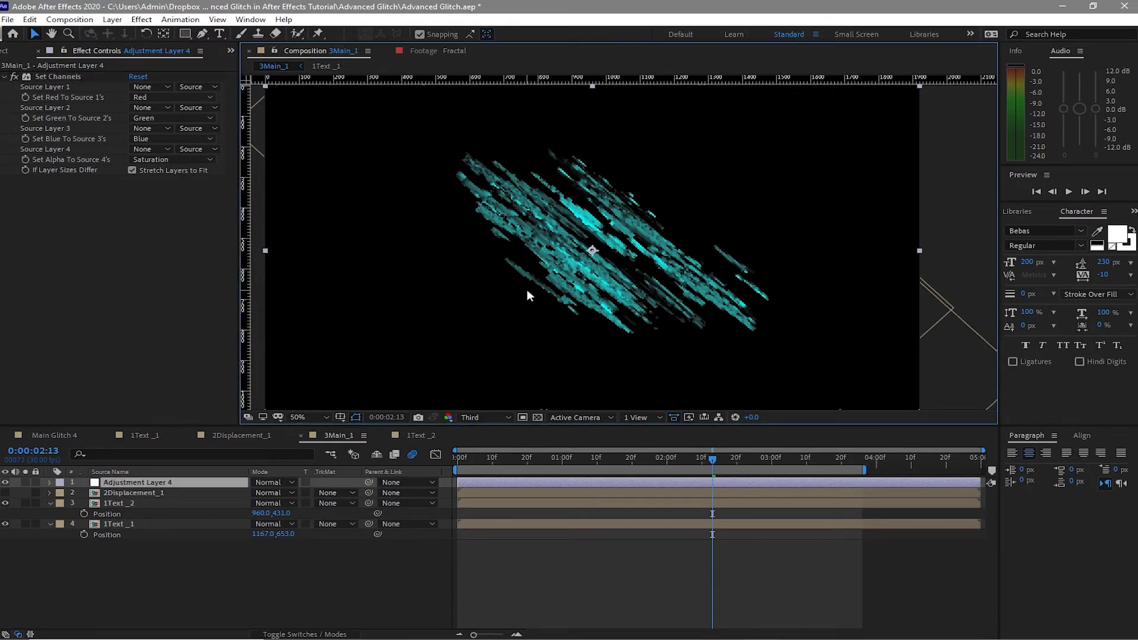
# Step: Apply Solid Composite to the adjustment layer and set its color to black, 000000
pyautogui.click(142, 19)
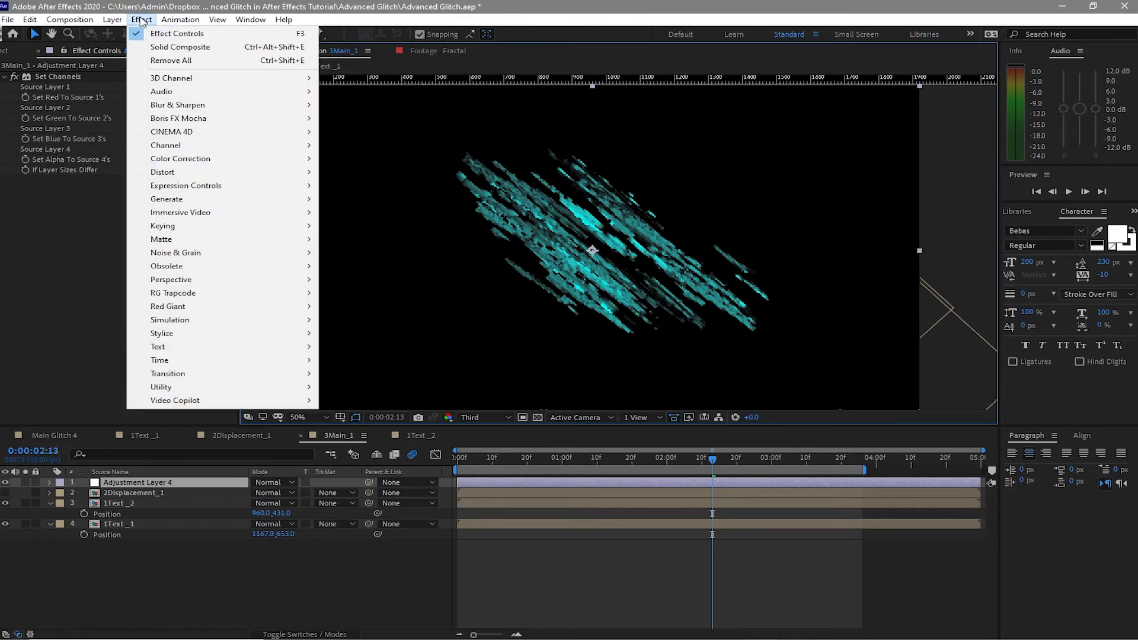
pyautogui.moveTo(178, 145)
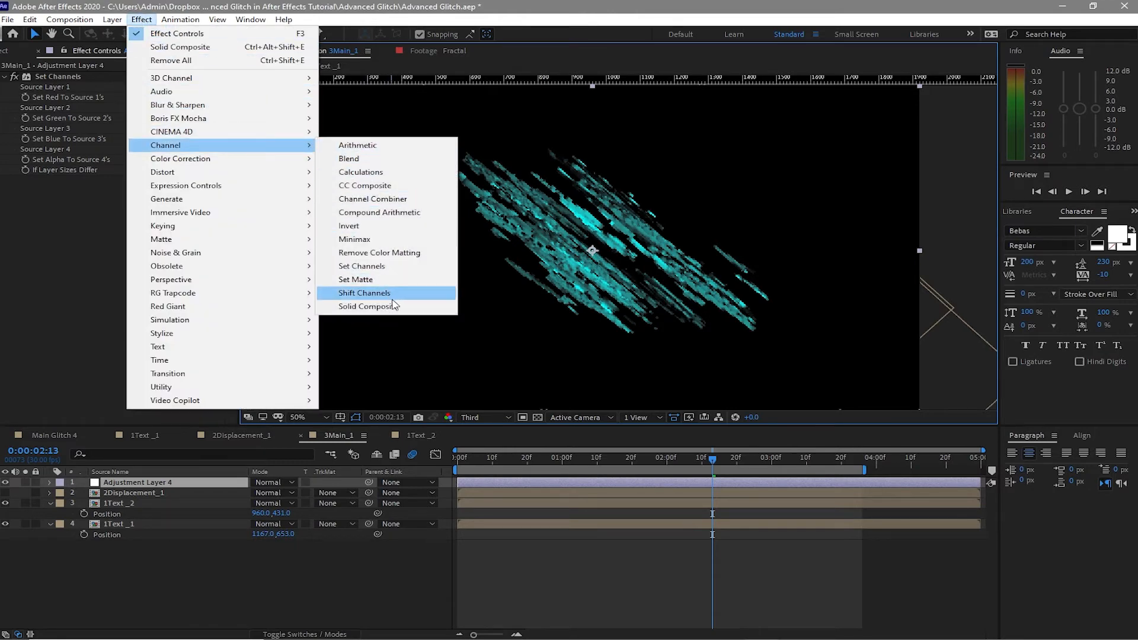
pyautogui.click(397, 311)
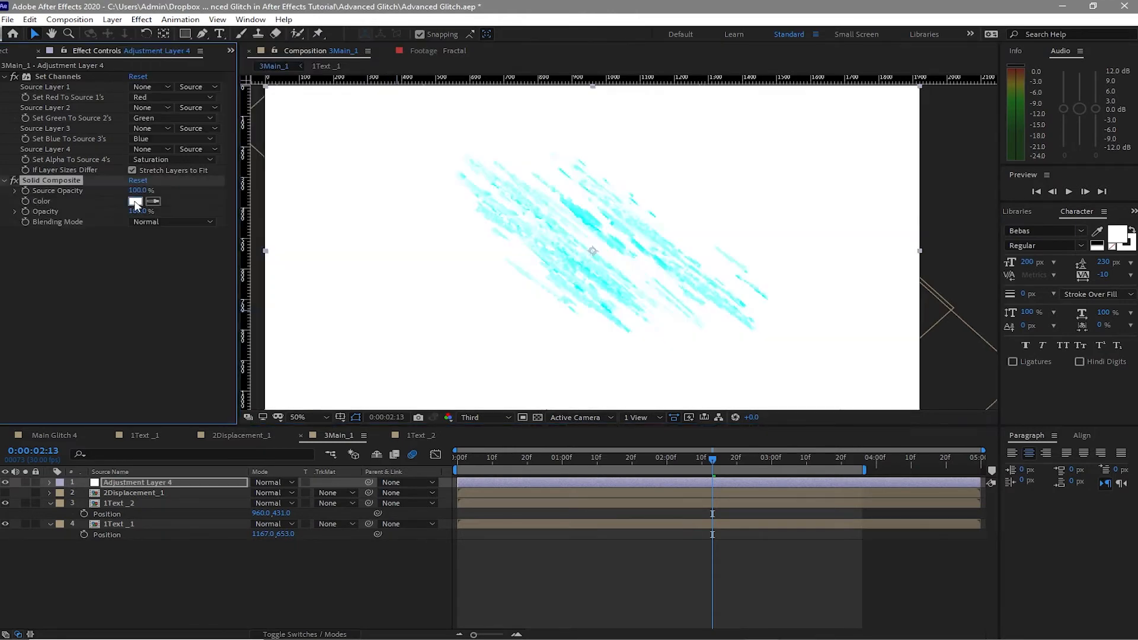
pyautogui.click(135, 202)
pyautogui.click(384, 524)
pyautogui.moveTo(384, 524); pyautogui.dragTo(332, 560)
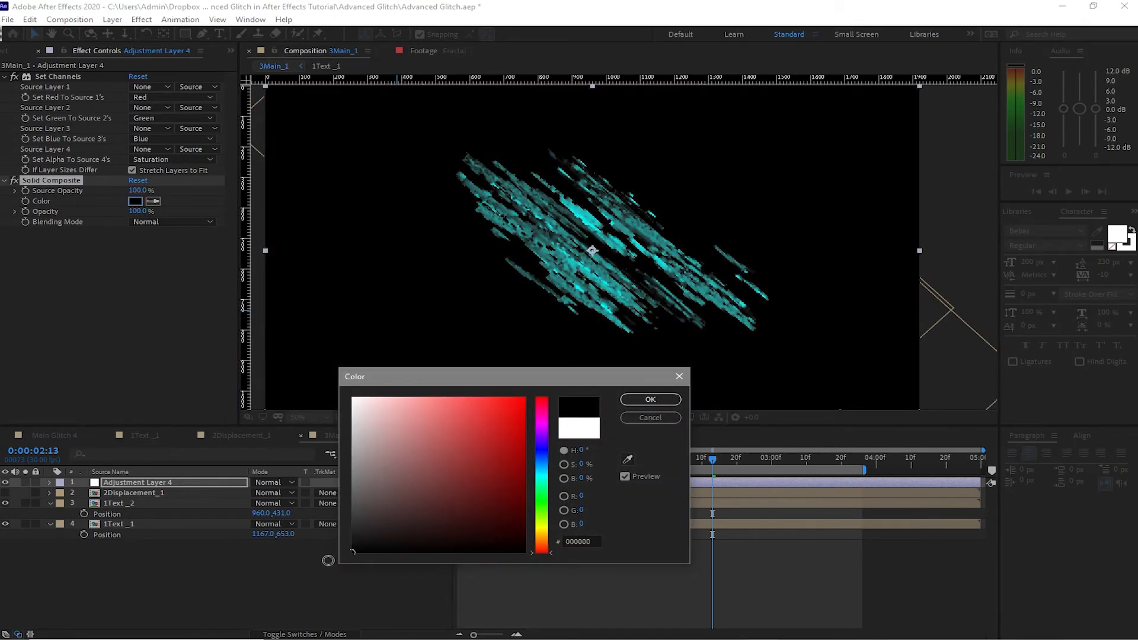
pyautogui.click(630, 405)
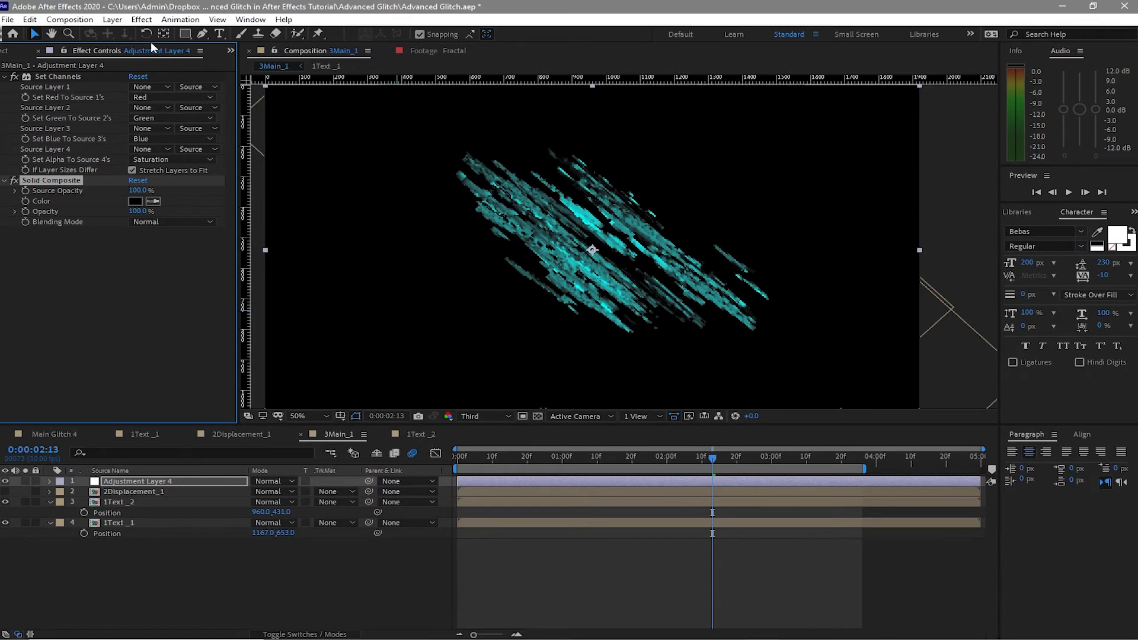
# Step: Add a Glow effect to the adjustment layer with threshold 1.2%, radius 1.0 and intensity 0.1
pyautogui.click(141, 19)
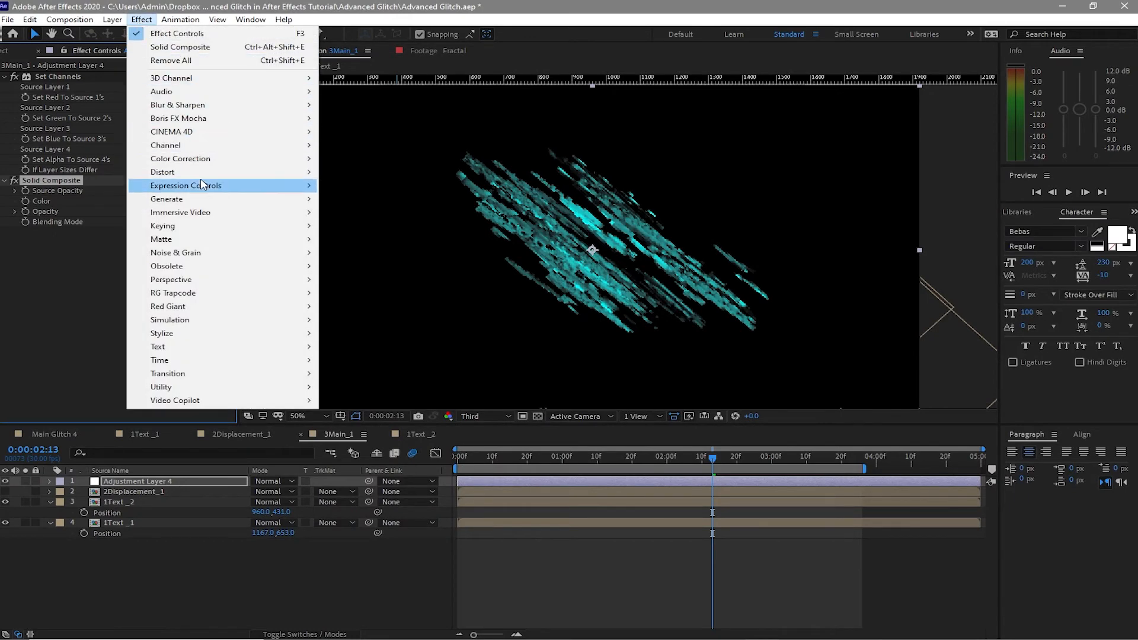
pyautogui.moveTo(312, 333)
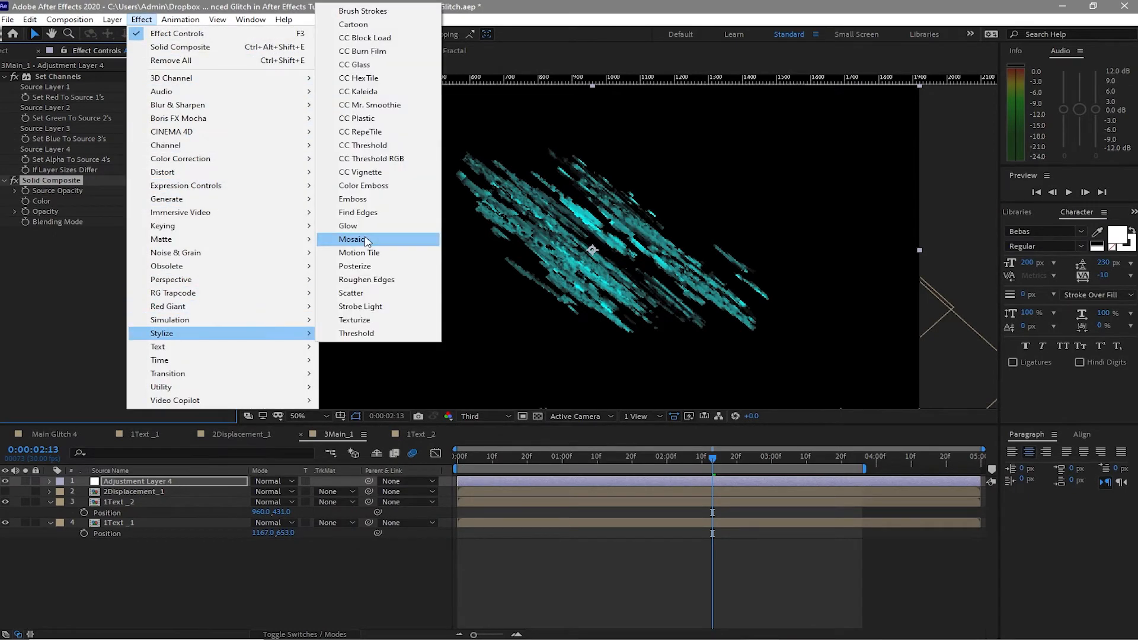
pyautogui.click(361, 226)
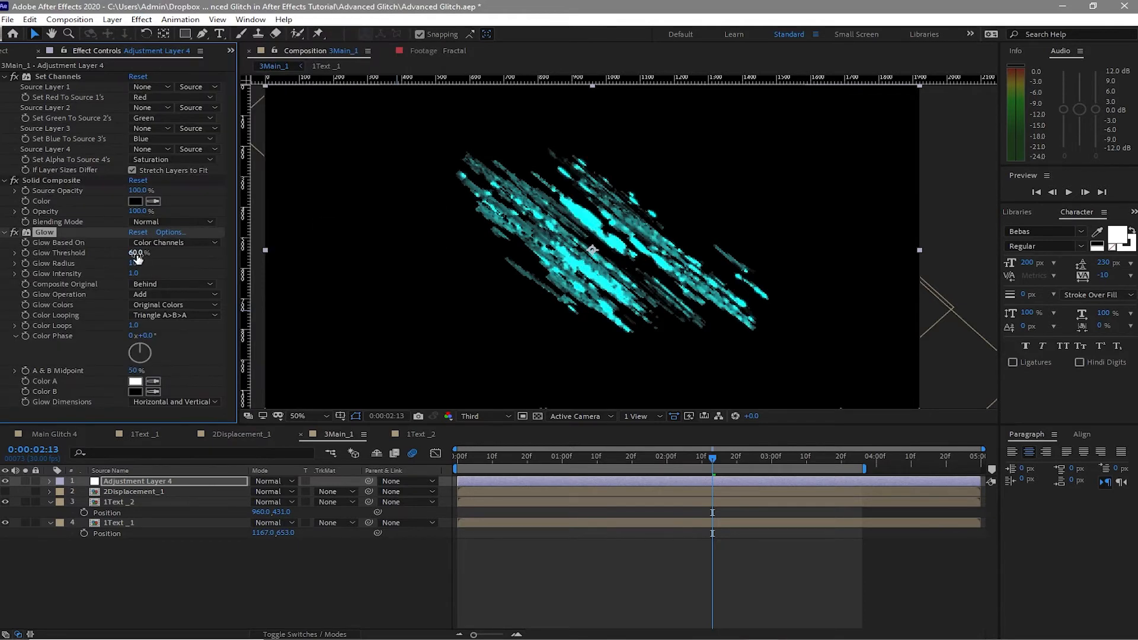
pyautogui.moveTo(136, 259); pyautogui.dragTo(40, 269)
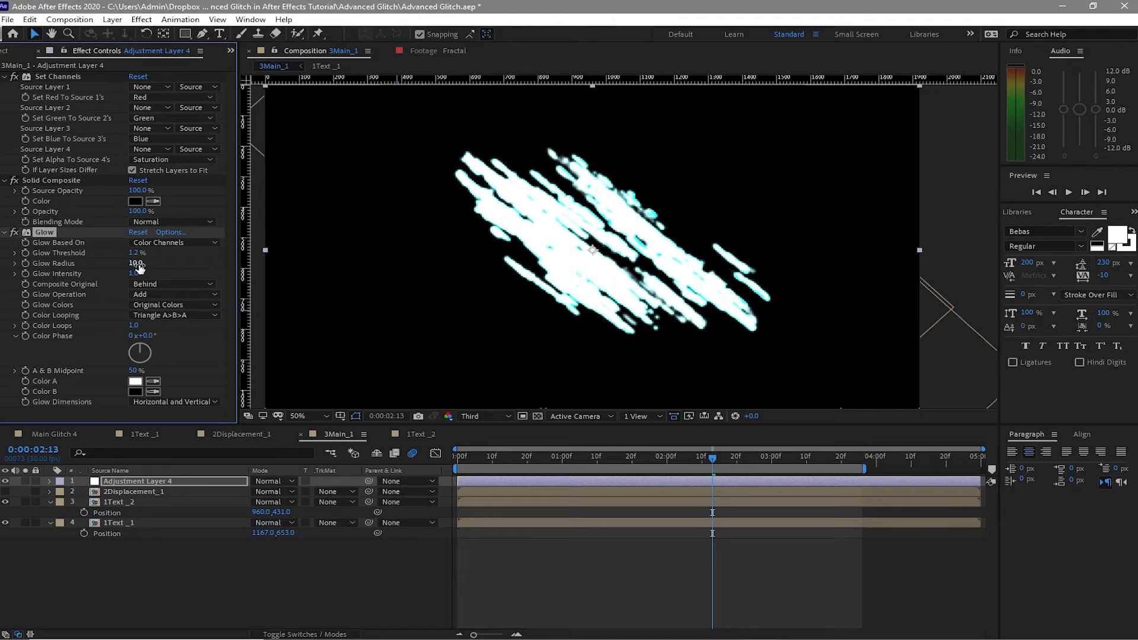
pyautogui.moveTo(137, 264); pyautogui.dragTo(105, 265)
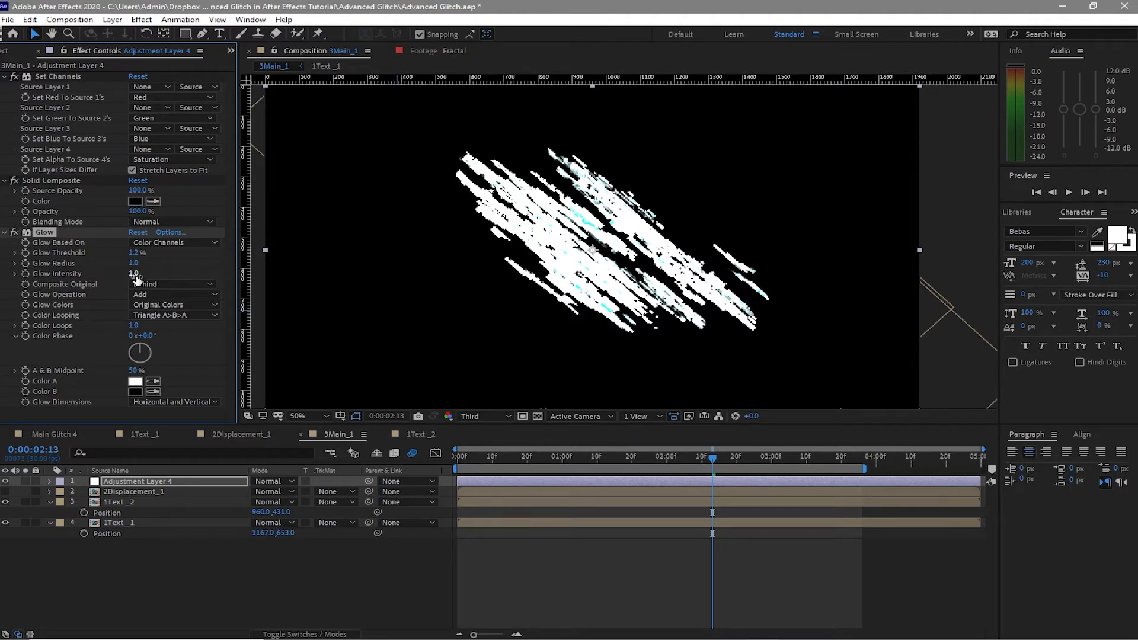
pyautogui.moveTo(134, 274); pyautogui.dragTo(67, 274)
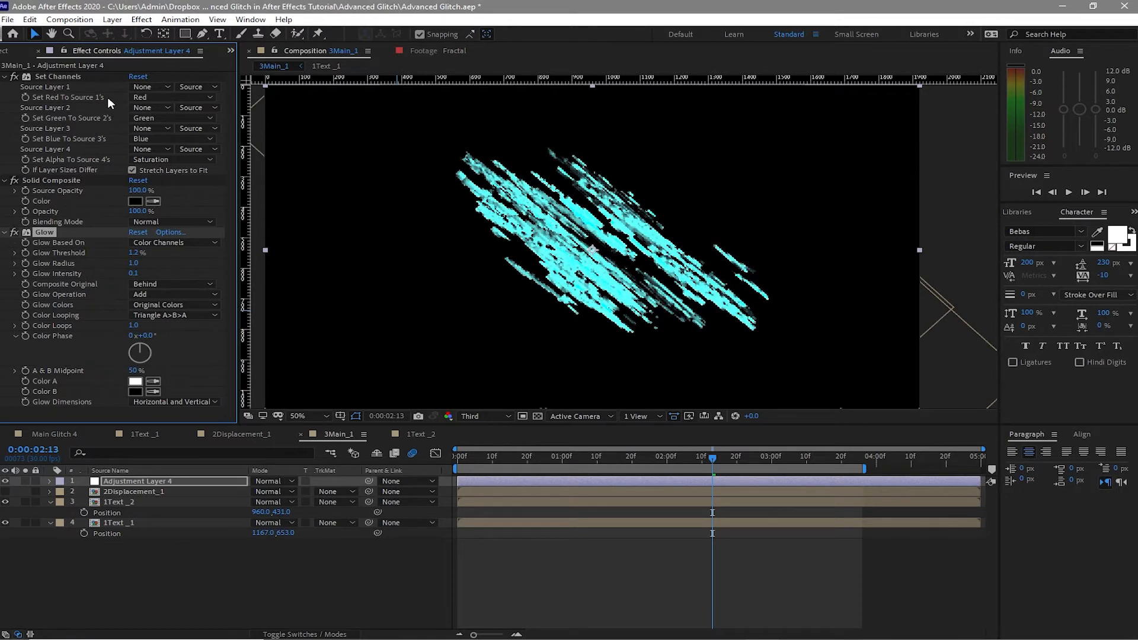
# Step: Duplicate the Glow effect and set the copy's Glow Radius to 50
pyautogui.click(33, 20)
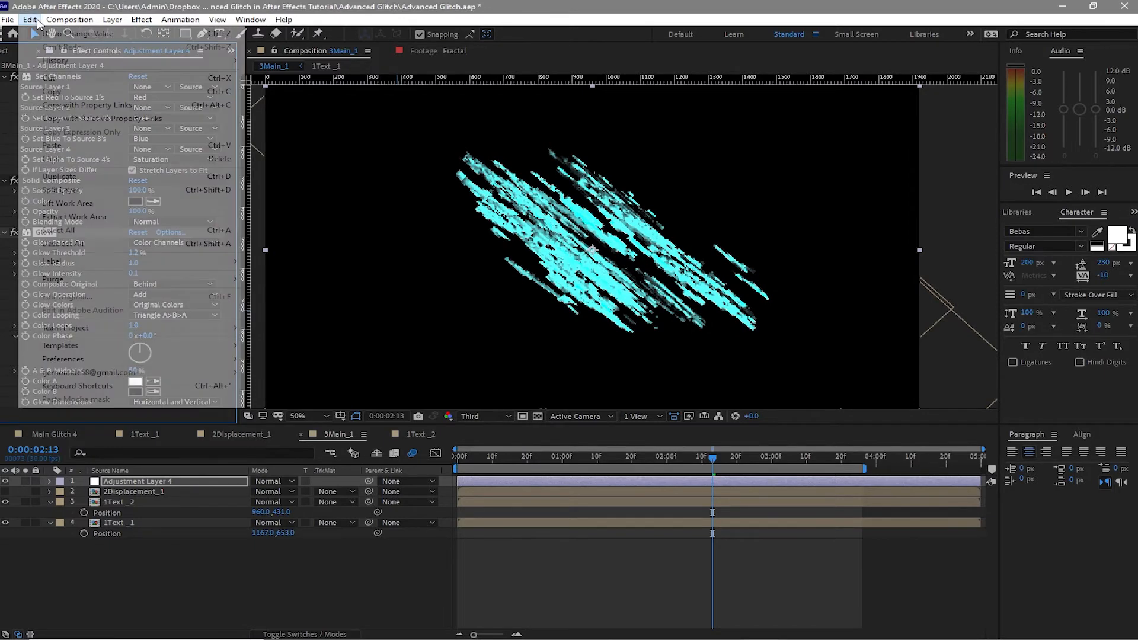
pyautogui.click(61, 178)
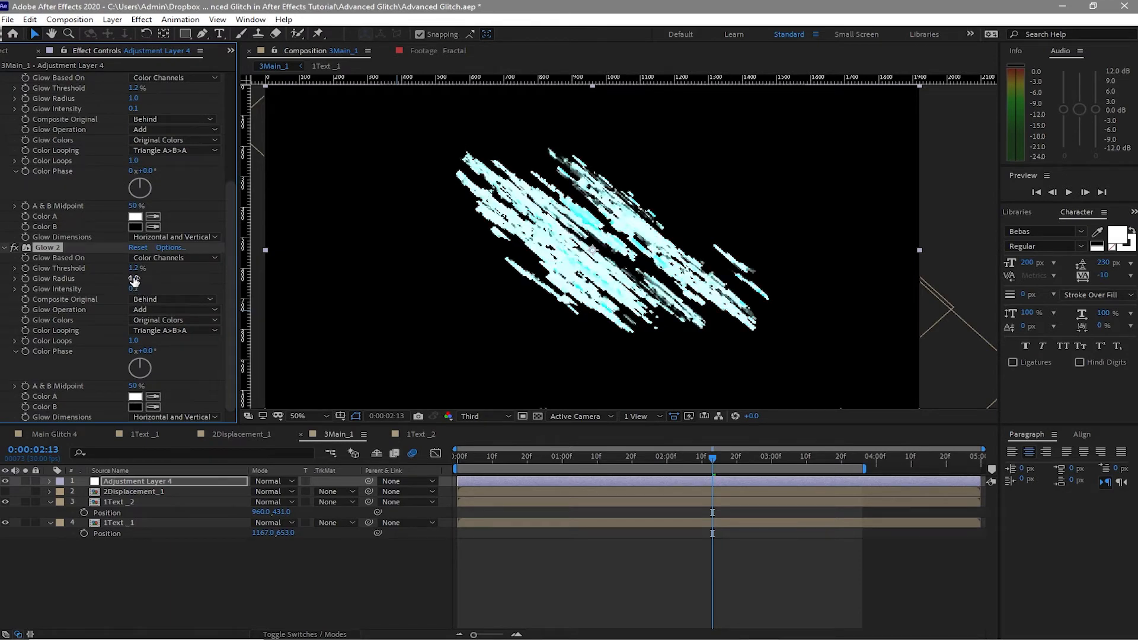
pyautogui.moveTo(134, 278)
pyautogui.mouseDown()
pyautogui.moveTo(286, 282)
pyautogui.moveTo(333, 196)
pyautogui.mouseUp()
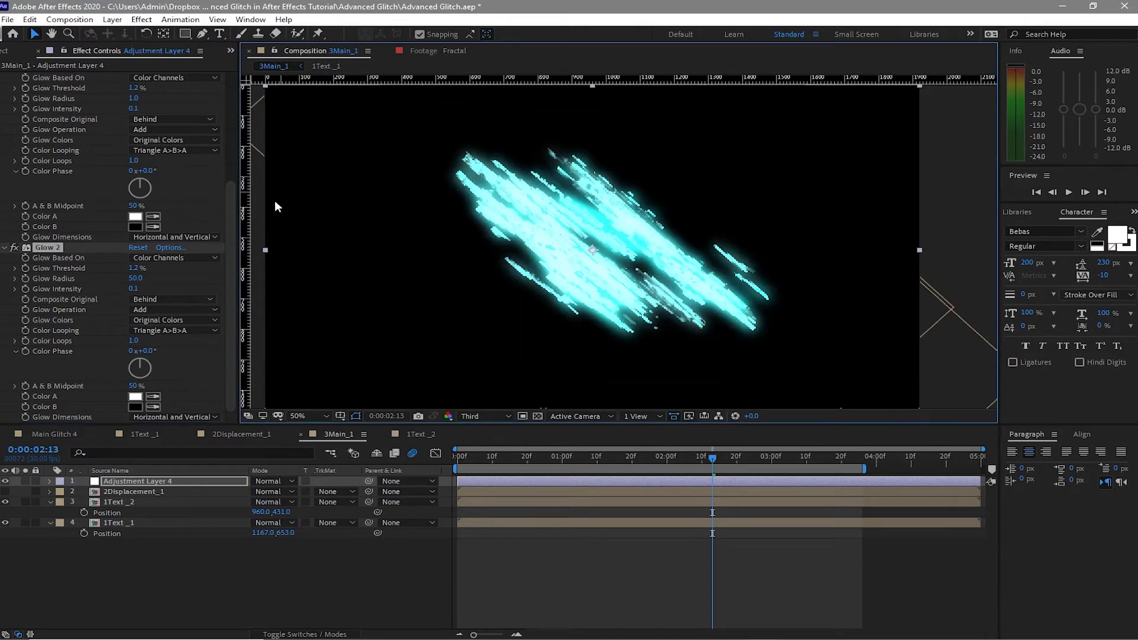
# Step: Duplicate Glow 2 and set the third glow's Glow Radius to 271
pyautogui.click(29, 19)
pyautogui.click(79, 178)
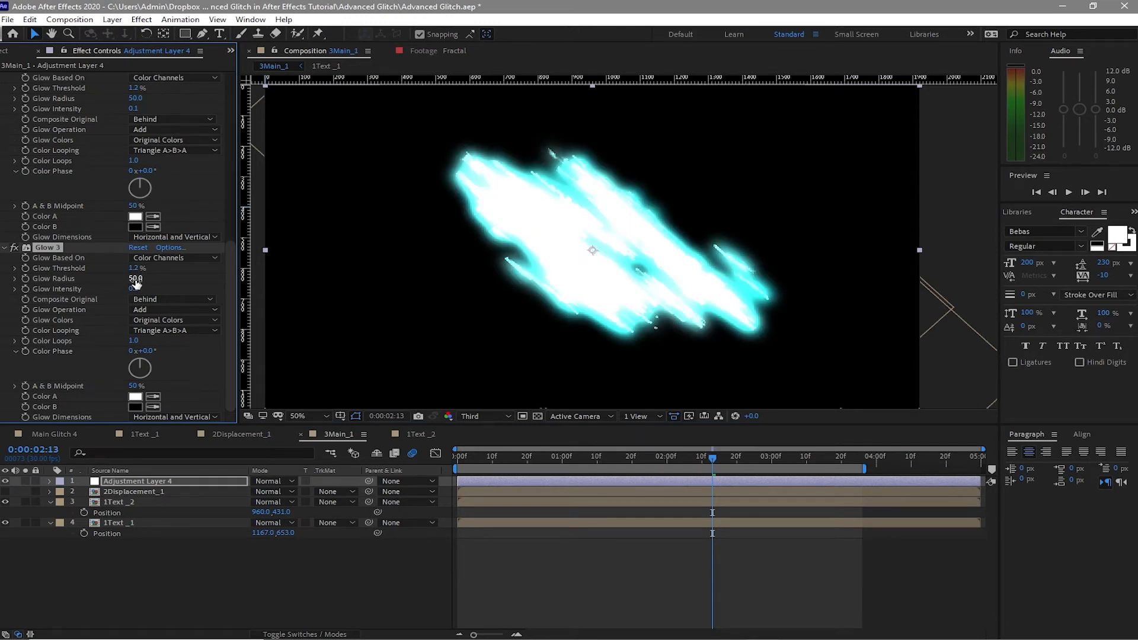
pyautogui.moveTo(135, 280); pyautogui.dragTo(294, 287)
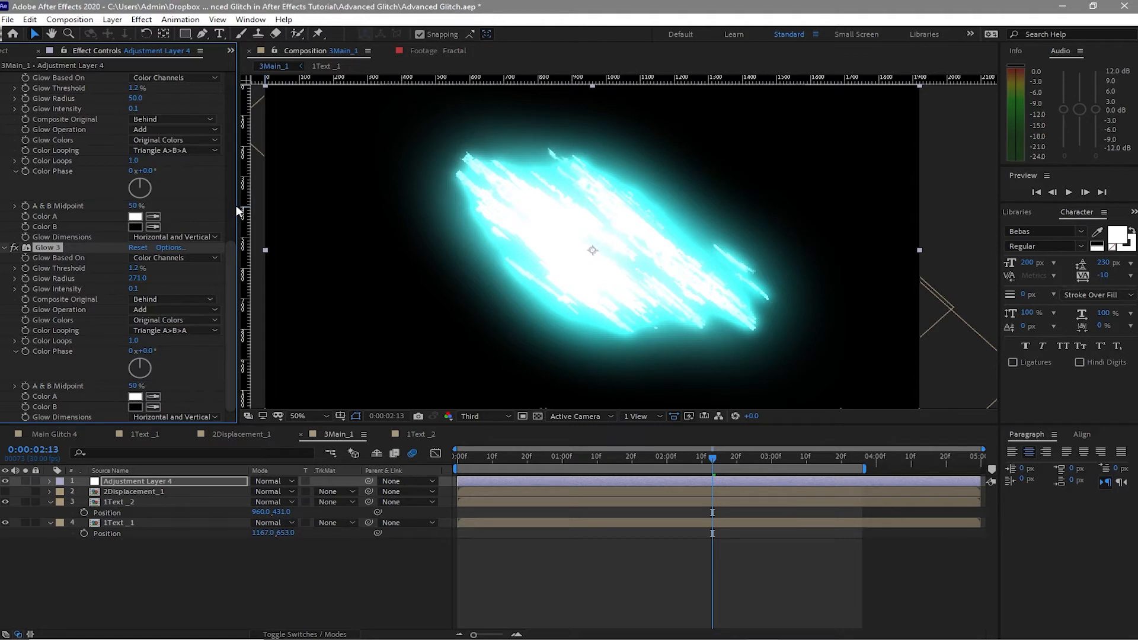
# Step: Set Glow 2 to radius 182 and threshold 100%, and set Glow 3's threshold to 29%
pyautogui.scroll(5, 230, 248)
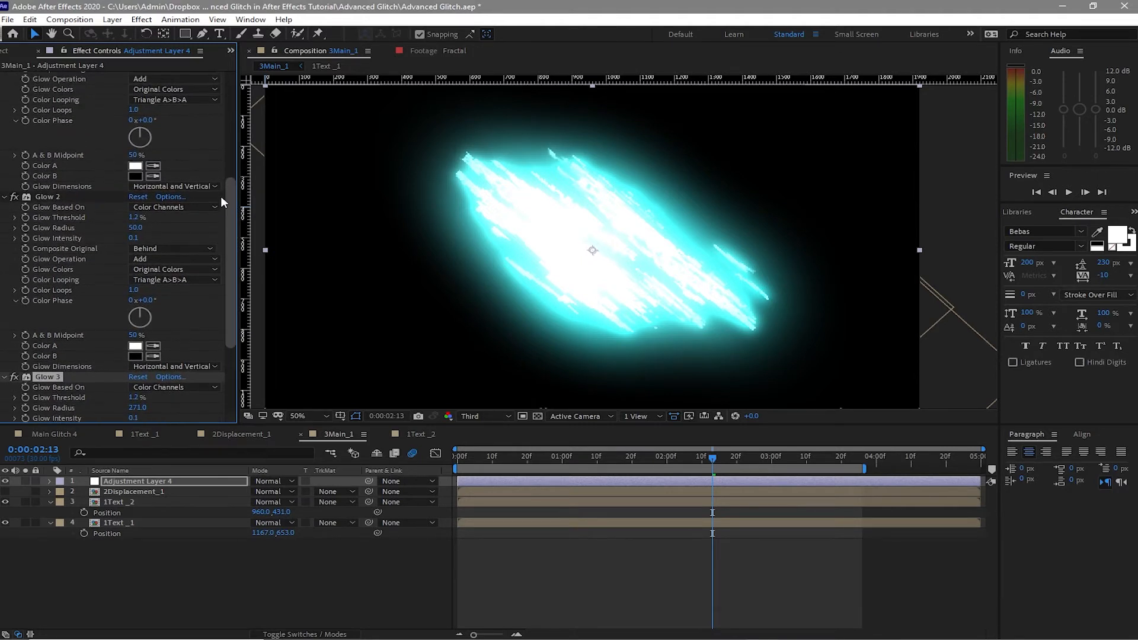
pyautogui.moveTo(135, 230); pyautogui.dragTo(208, 239)
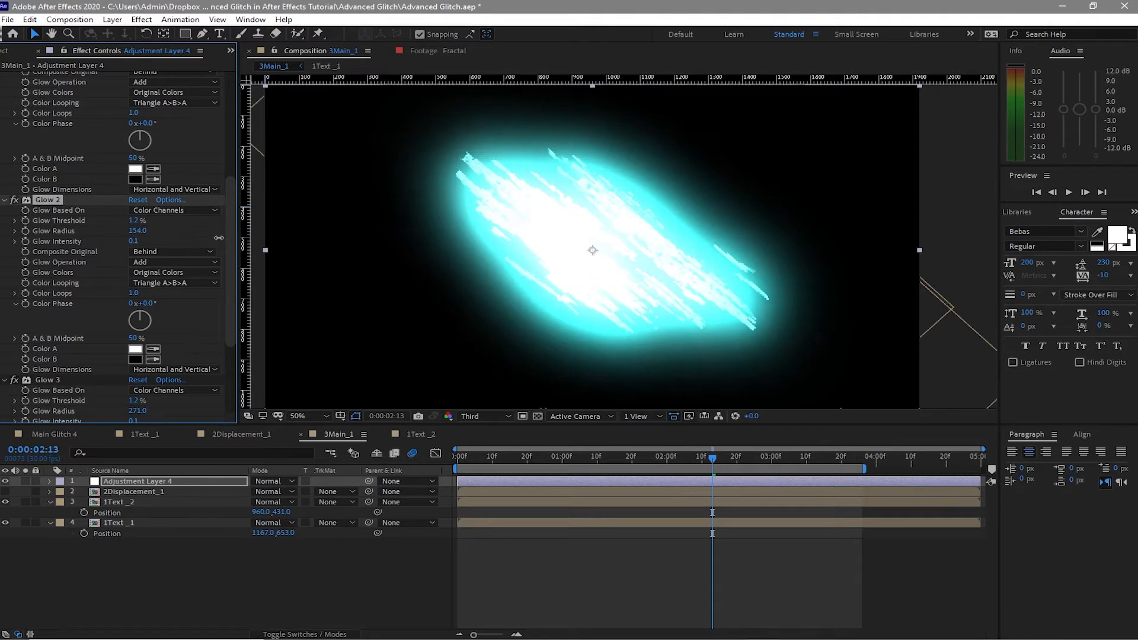
pyautogui.moveTo(135, 224); pyautogui.dragTo(360, 248)
pyautogui.moveTo(234, 312); pyautogui.dragTo(230, 371)
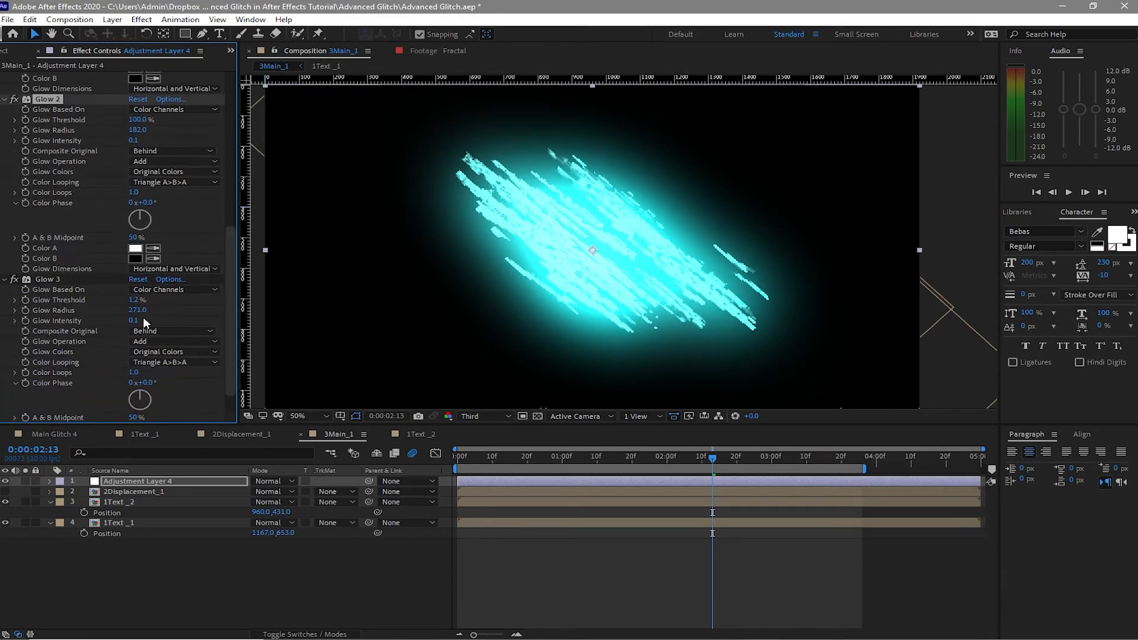
pyautogui.moveTo(136, 299); pyautogui.dragTo(197, 300)
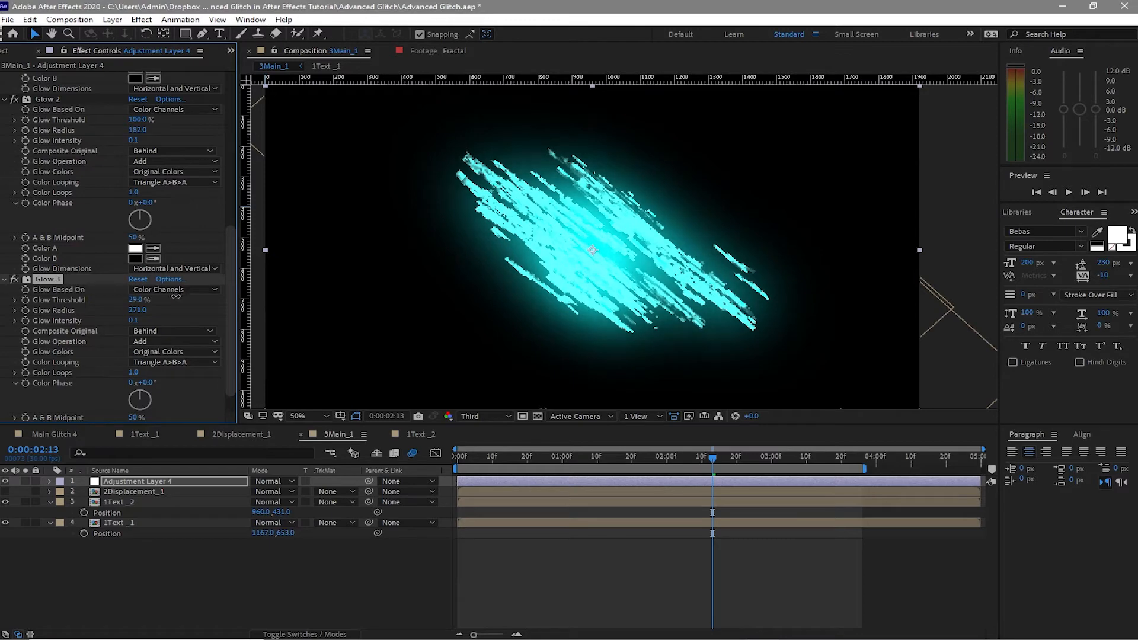
# Step: Set the adjustment layer's blending mode to Add and preview the composition
pyautogui.click(277, 480)
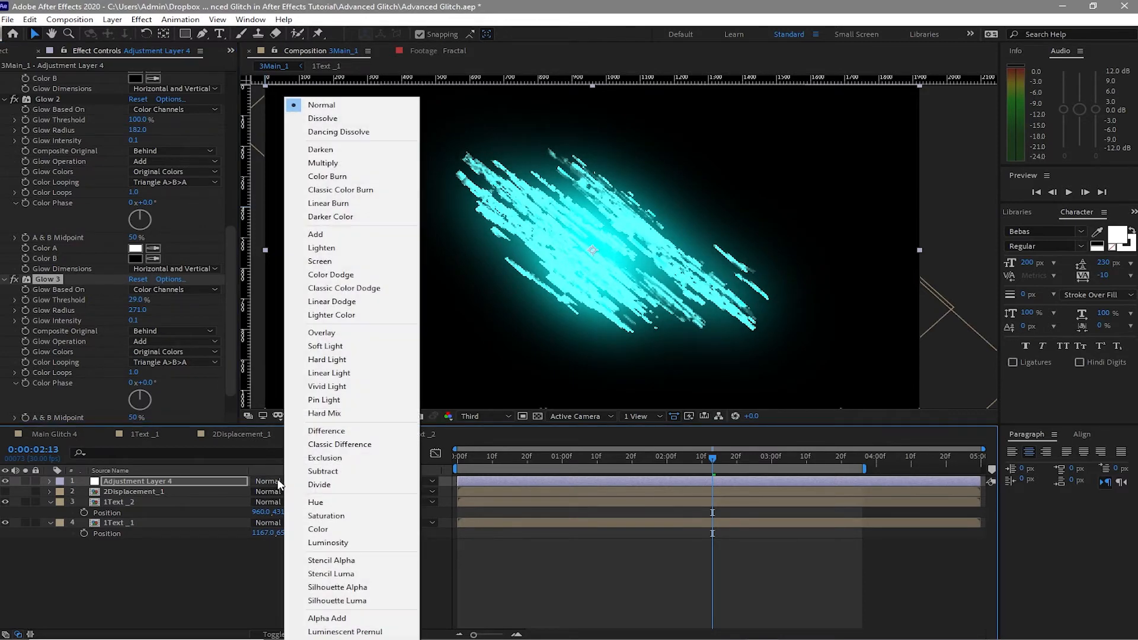
pyautogui.click(318, 237)
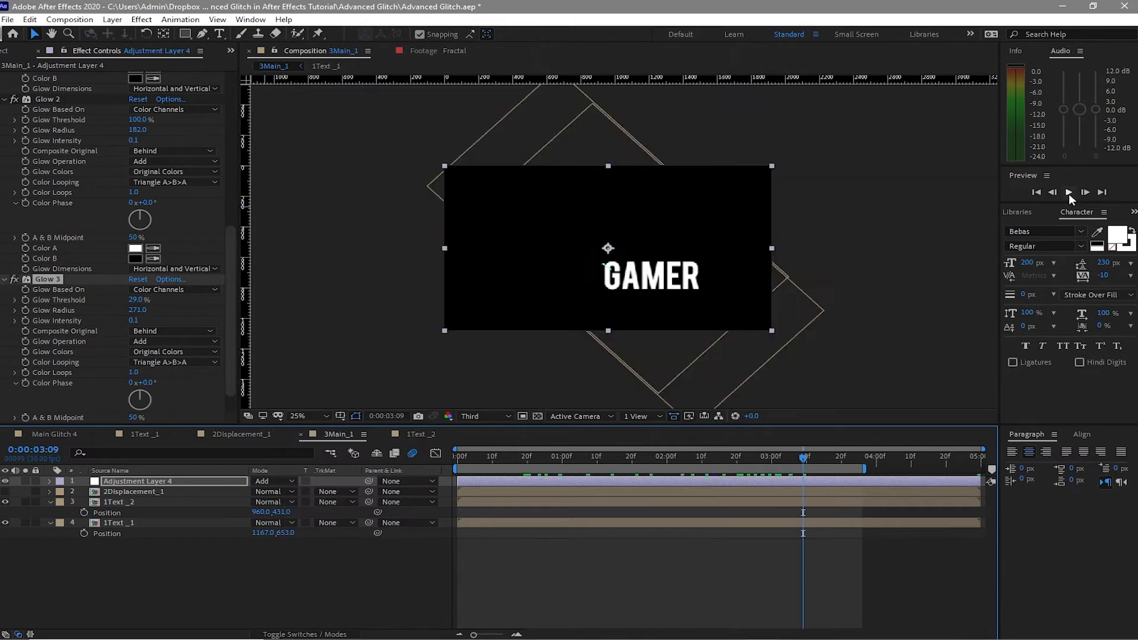
pyautogui.click(1069, 193)
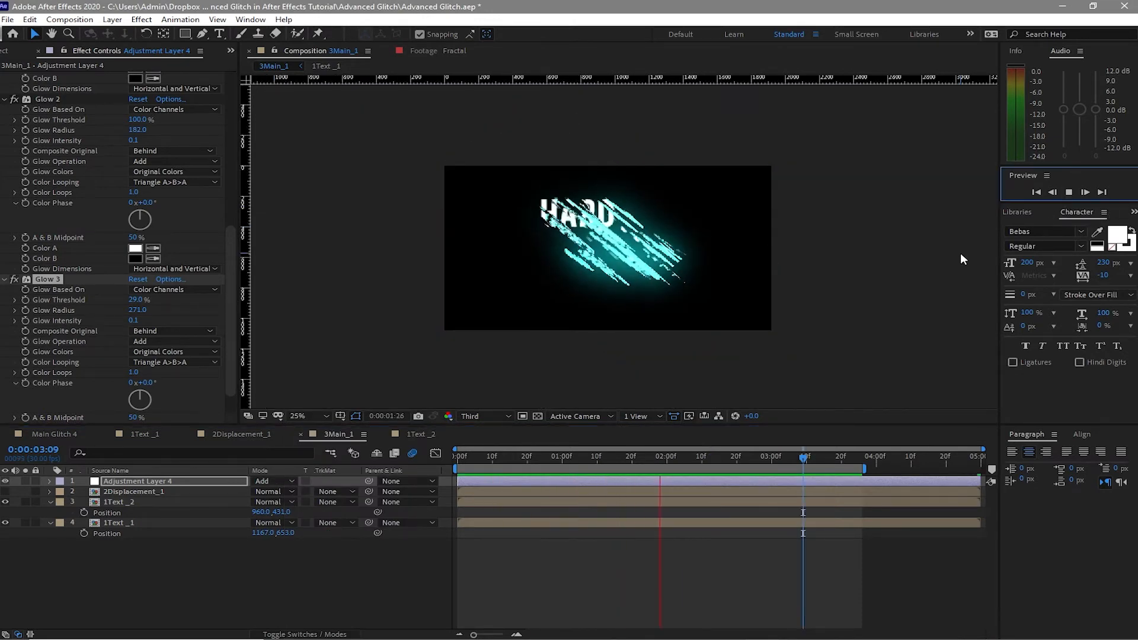
pyautogui.click(1069, 192)
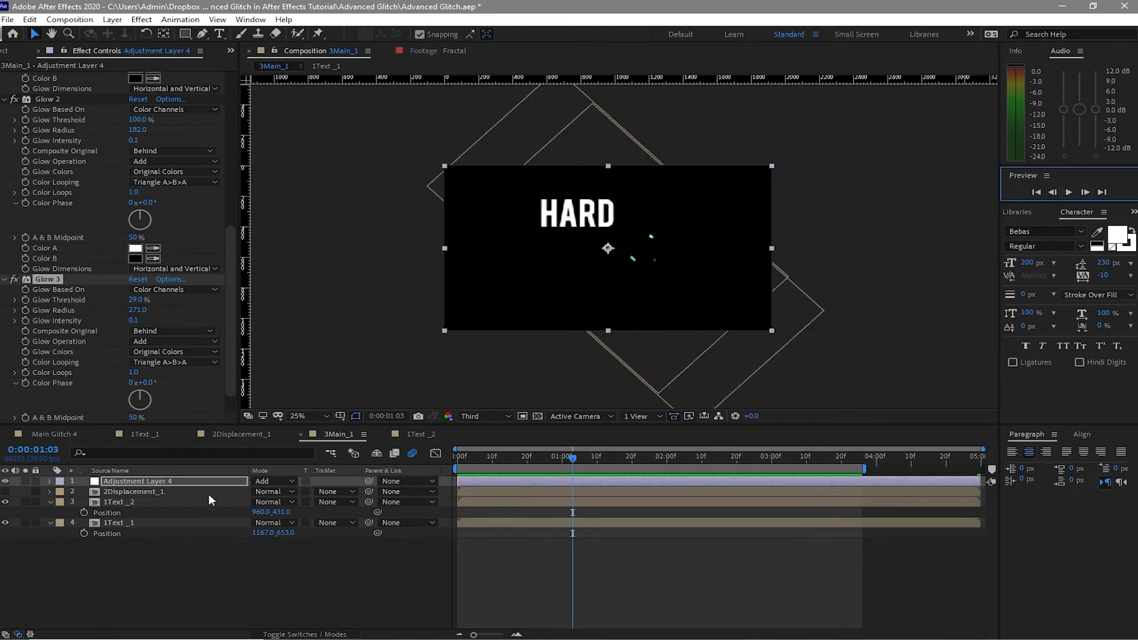
# Step: Raise the 1Text_1 layer by setting its Position to 1167, 550
pyautogui.click(160, 522)
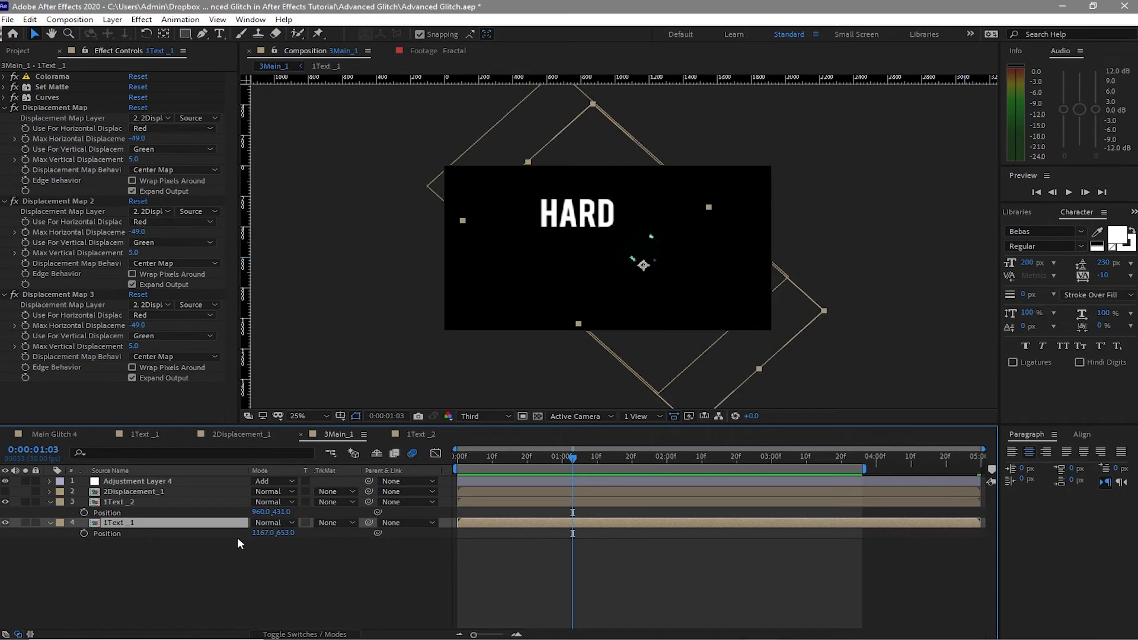
pyautogui.moveTo(573, 456); pyautogui.dragTo(702, 459)
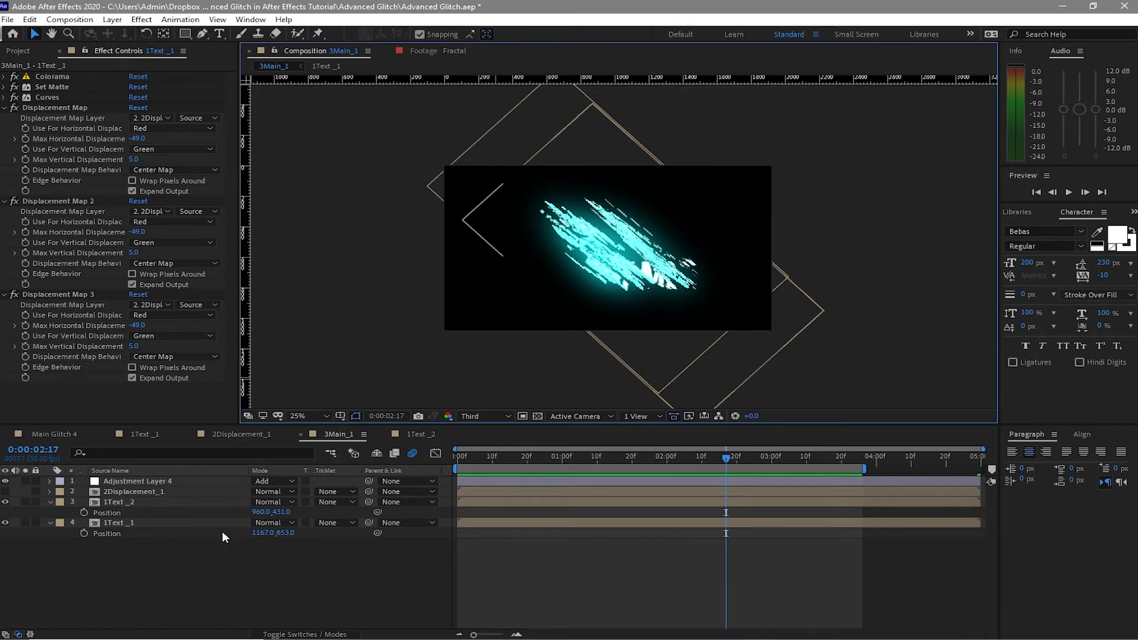
pyautogui.moveTo(283, 533); pyautogui.dragTo(222, 534)
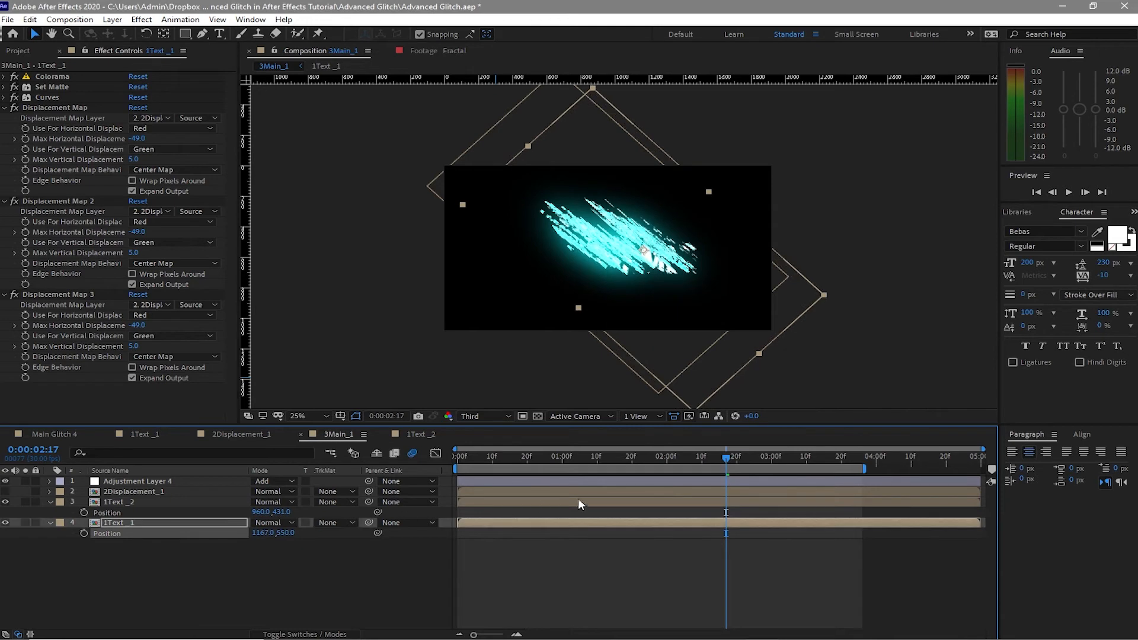
# Step: Lower the 1Text_2 layer to Position 960, 466 while viewing the HARD text around 0:00:01:09, and preview the result
pyautogui.moveTo(732, 463)
pyautogui.mouseDown()
pyautogui.moveTo(528, 464)
pyautogui.moveTo(601, 476)
pyautogui.mouseUp()
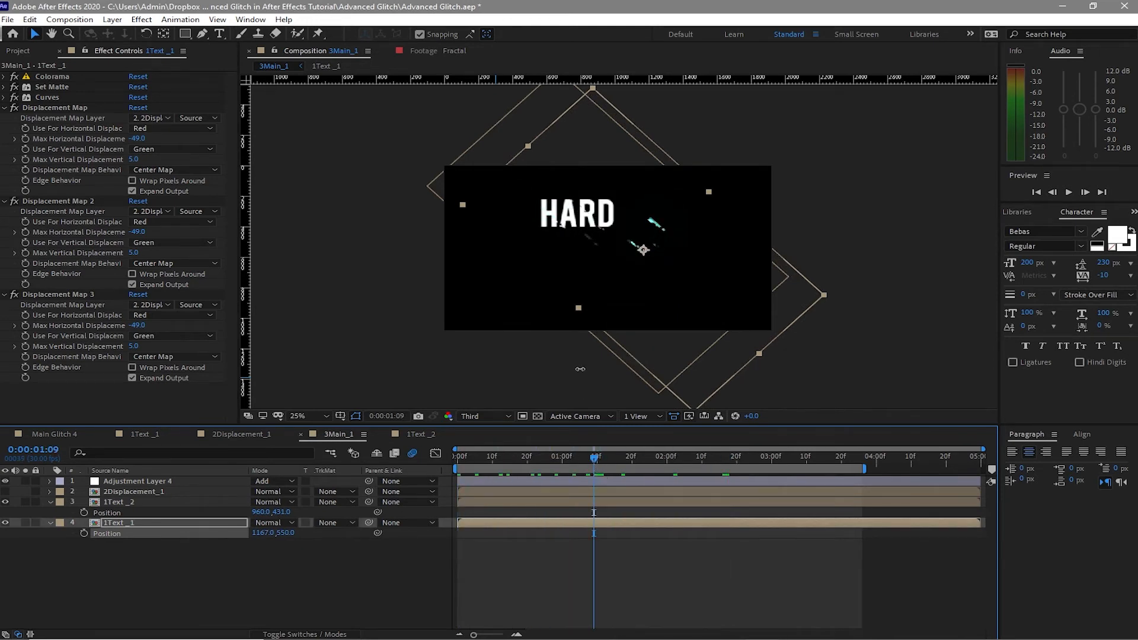
pyautogui.click(165, 501)
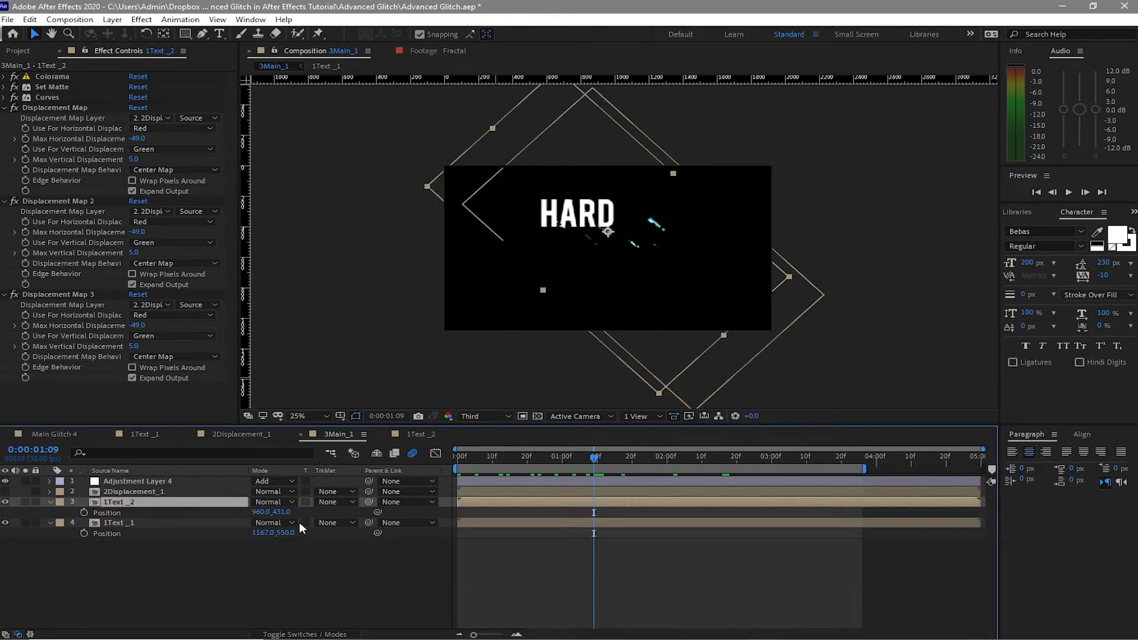
pyautogui.moveTo(284, 512); pyautogui.dragTo(304, 512)
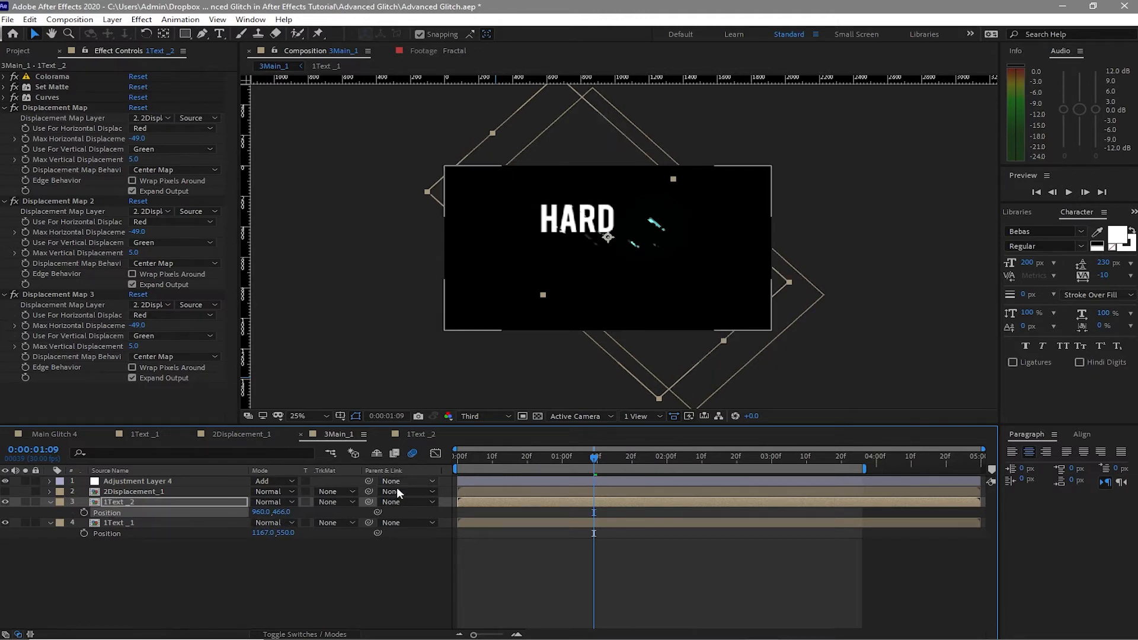
pyautogui.press('space')
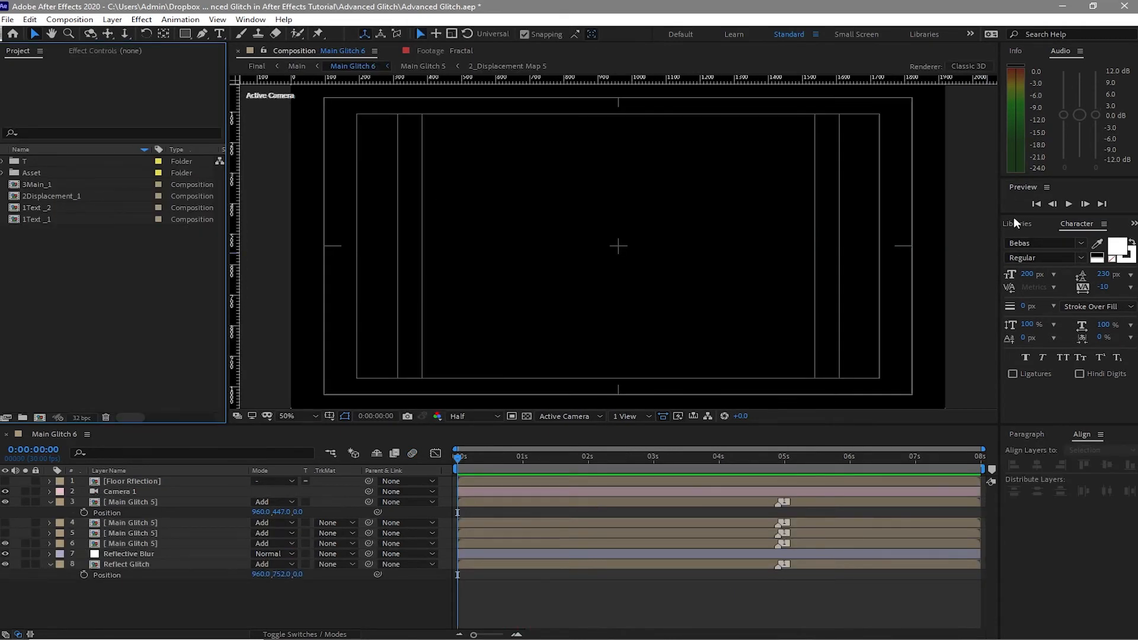
# Step: Preview the glitch and reflection animation in the Main Glitch 6 composition
pyautogui.click(1070, 204)
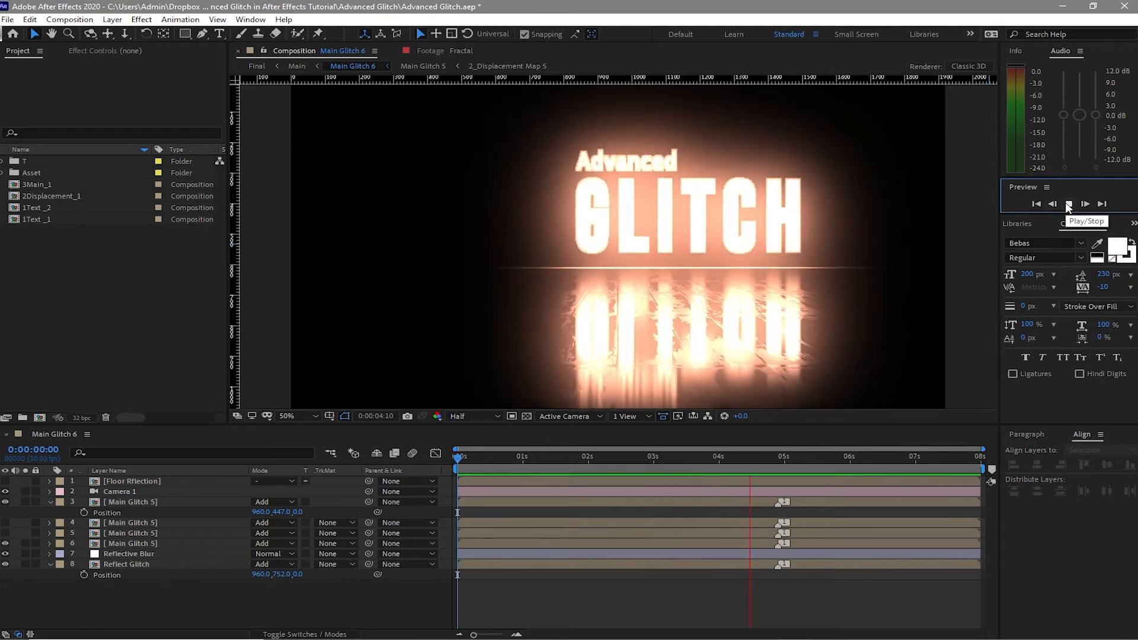
pyautogui.click(1065, 201)
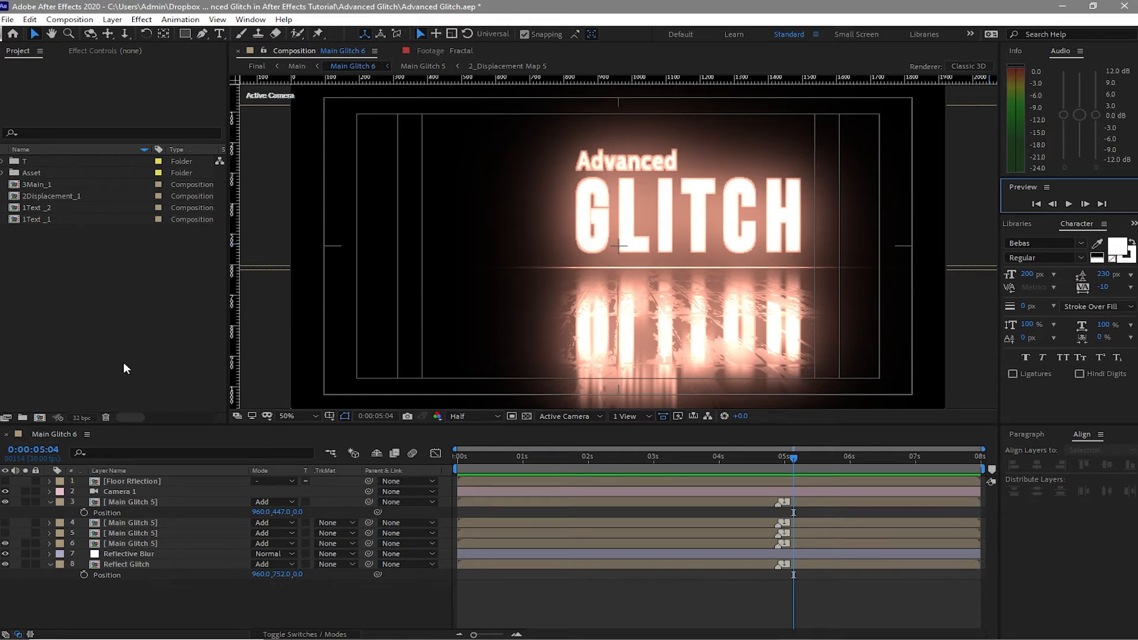
# Step: Create a project folder named scene 1 and move 3Main_1, 2Displacement_1, 1Text_2 and 1Text_1 into it
pyautogui.click(40, 392)
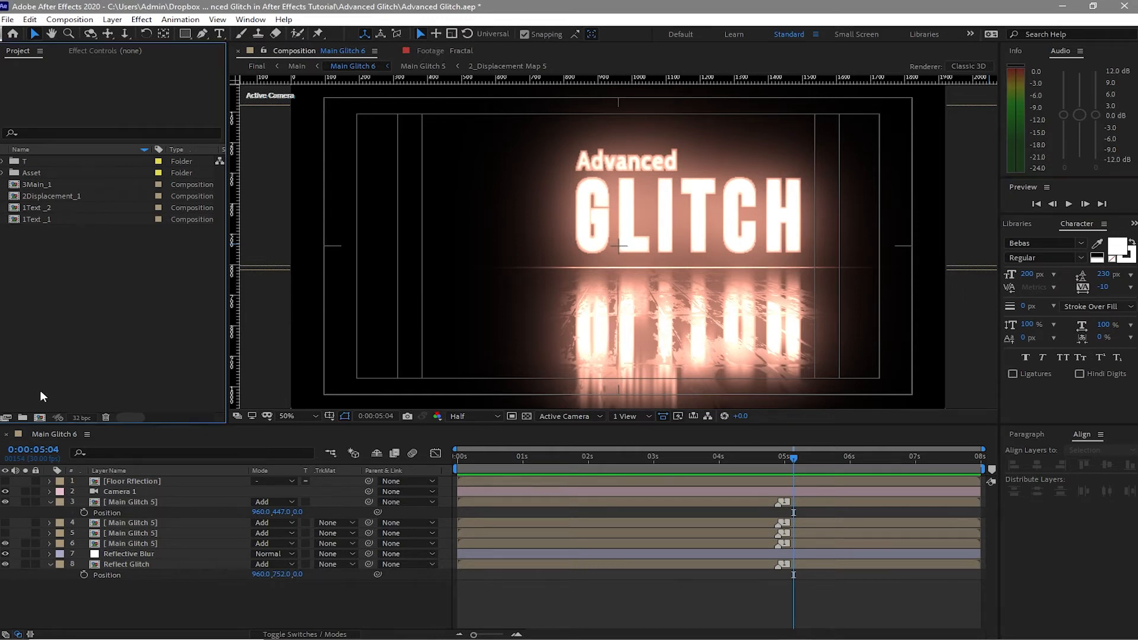
pyautogui.click(22, 417)
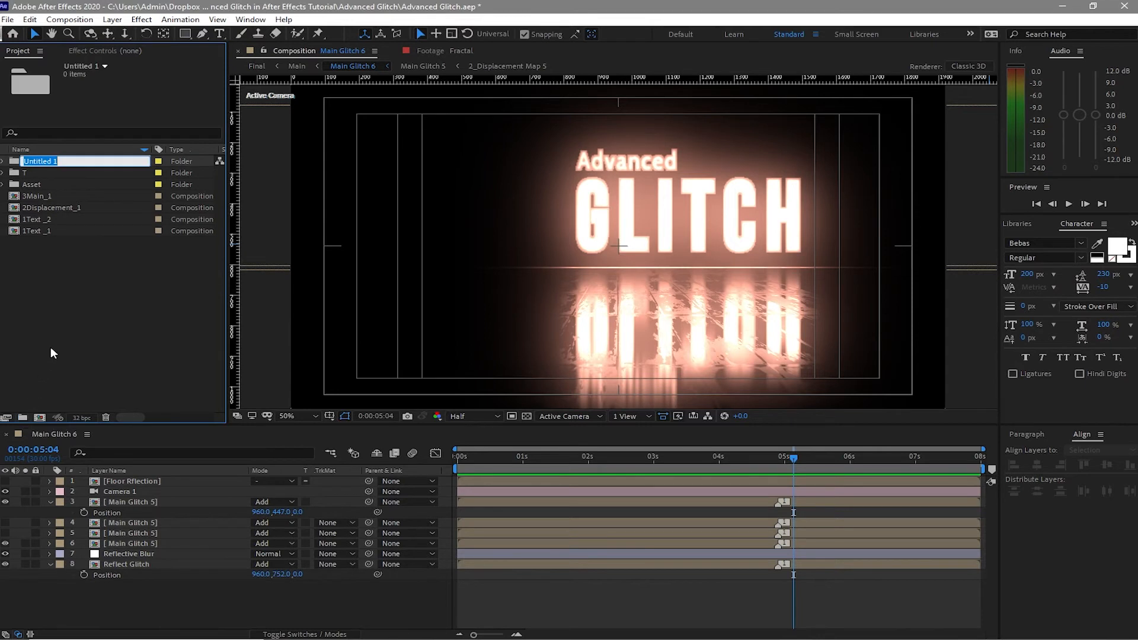
pyautogui.write('scene')
pyautogui.click(52, 347)
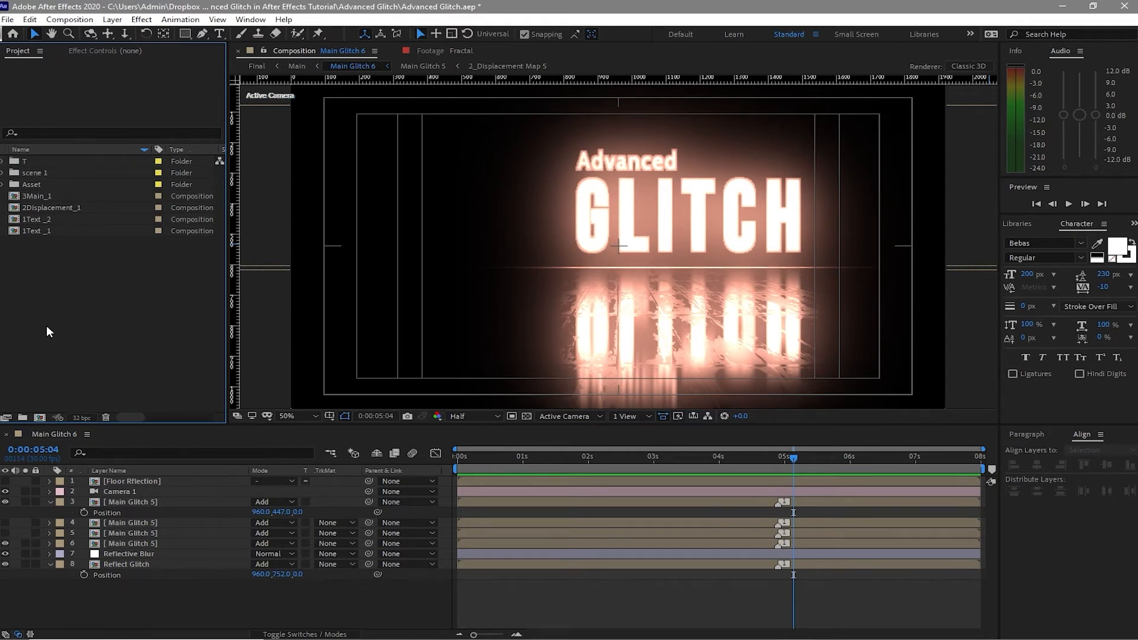
pyautogui.moveTo(38, 277); pyautogui.dragTo(48, 170)
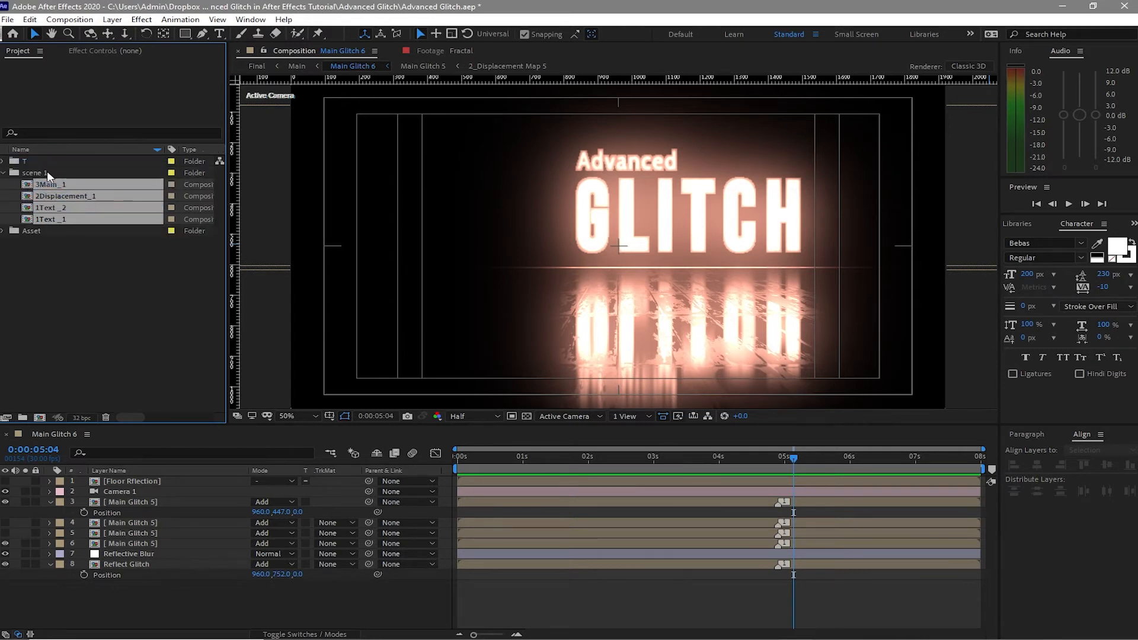
pyautogui.click(34, 276)
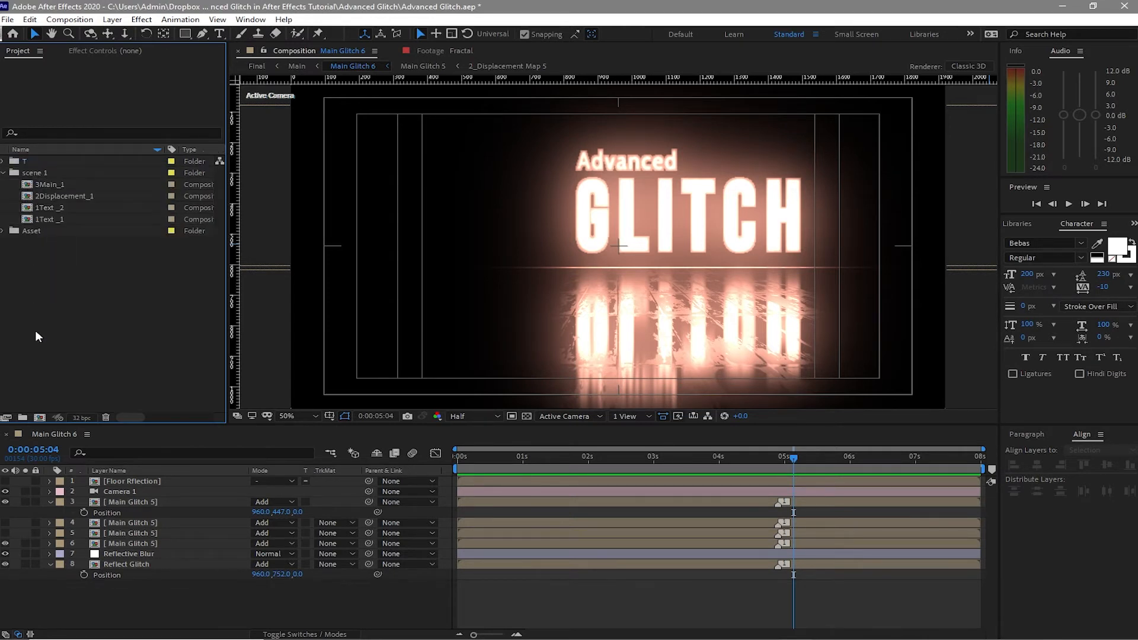
# Step: Create another project folder named scene 2
pyautogui.click(24, 419)
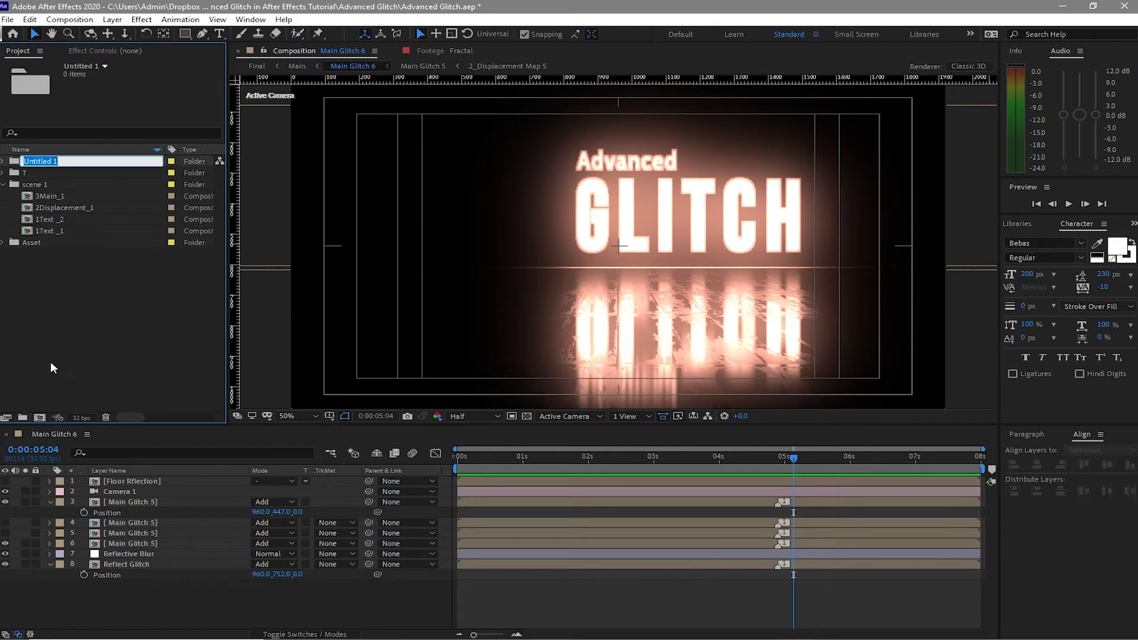
pyautogui.write('scene 2')
pyautogui.press('Return')
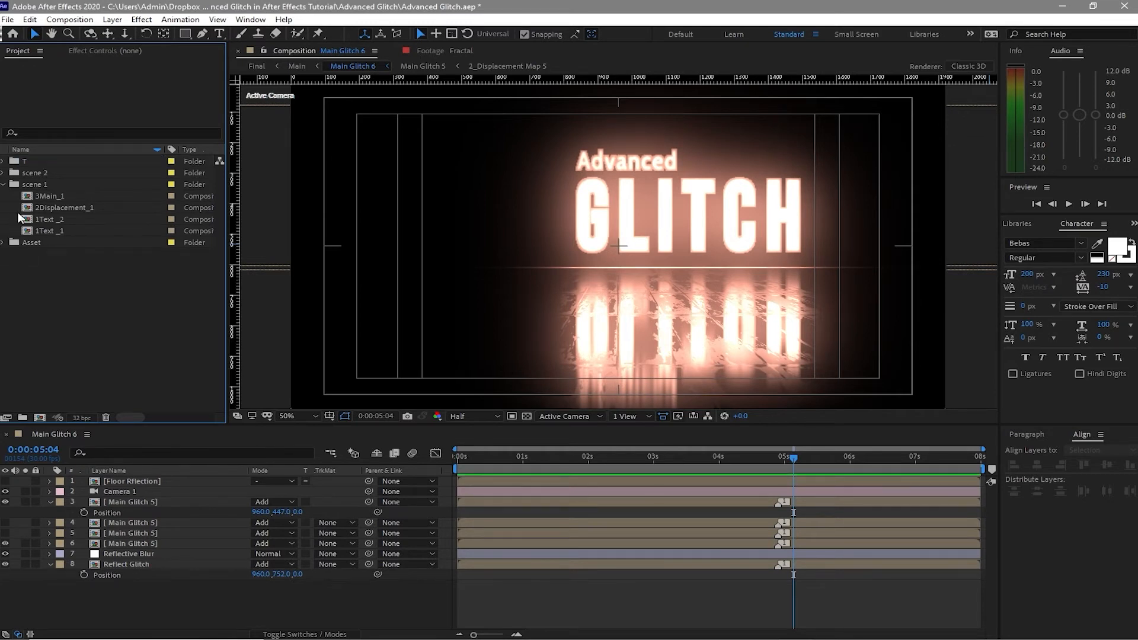
# Step: Duplicate the four scene 1 compositions, move the duplicates into the scene 2 folder, and collapse scene 1
pyautogui.moveTo(11, 198); pyautogui.dragTo(41, 230)
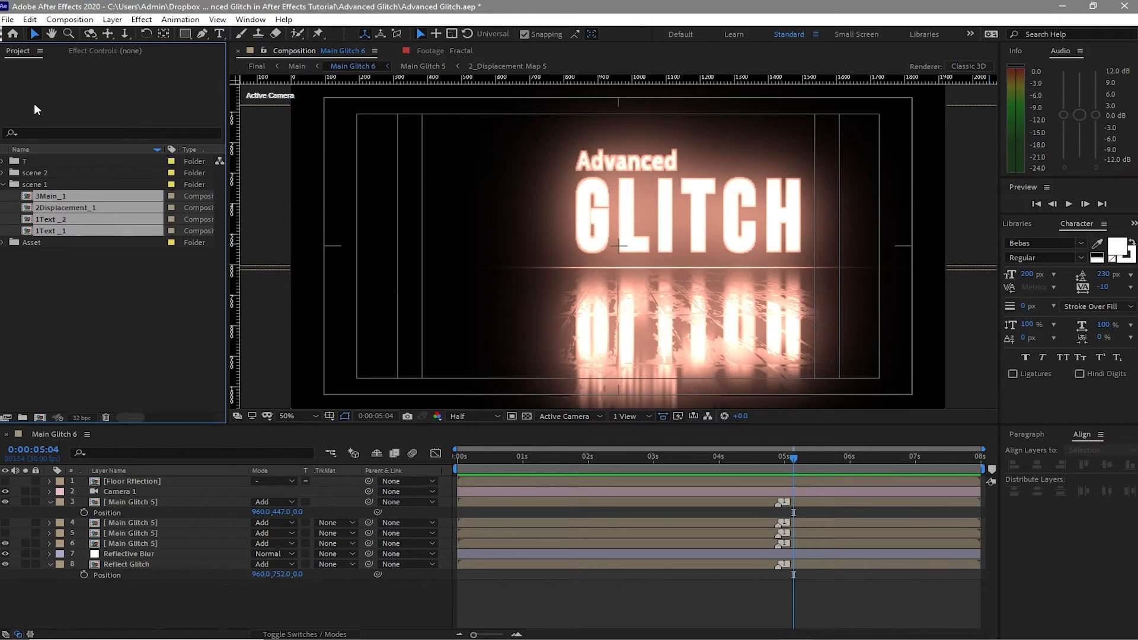
pyautogui.click(30, 19)
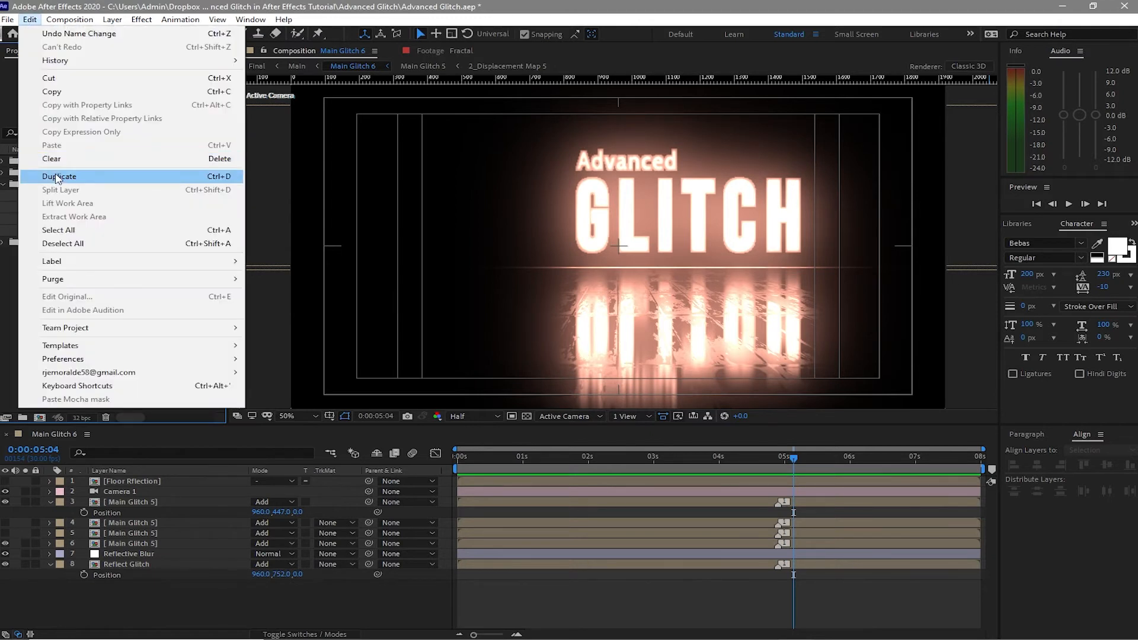
pyautogui.click(58, 177)
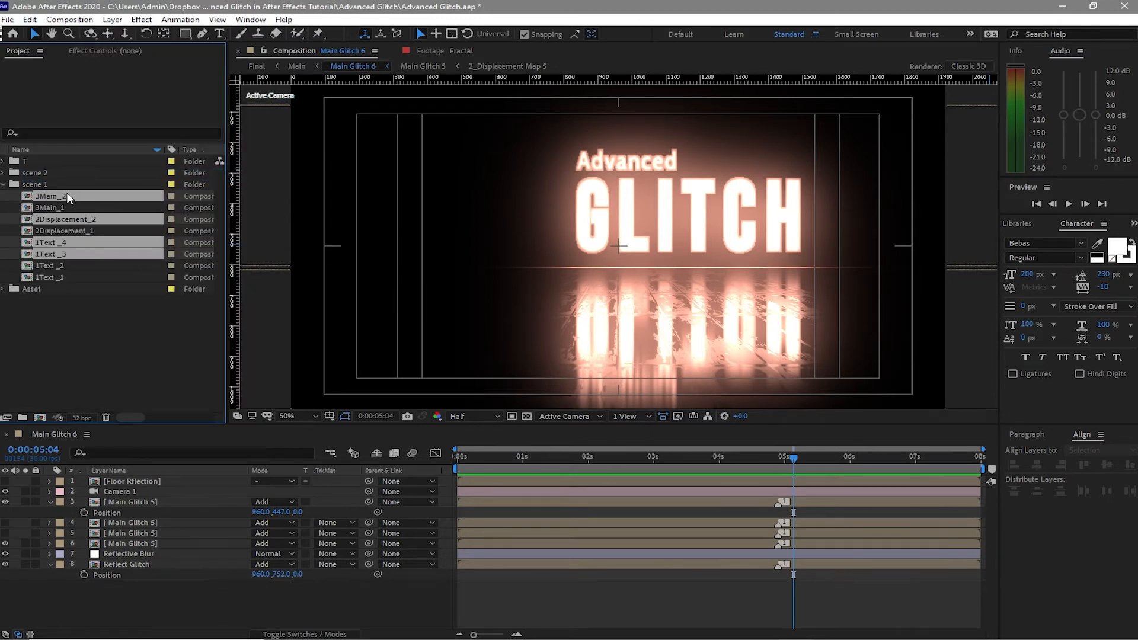
pyautogui.moveTo(67, 196); pyautogui.dragTo(64, 178)
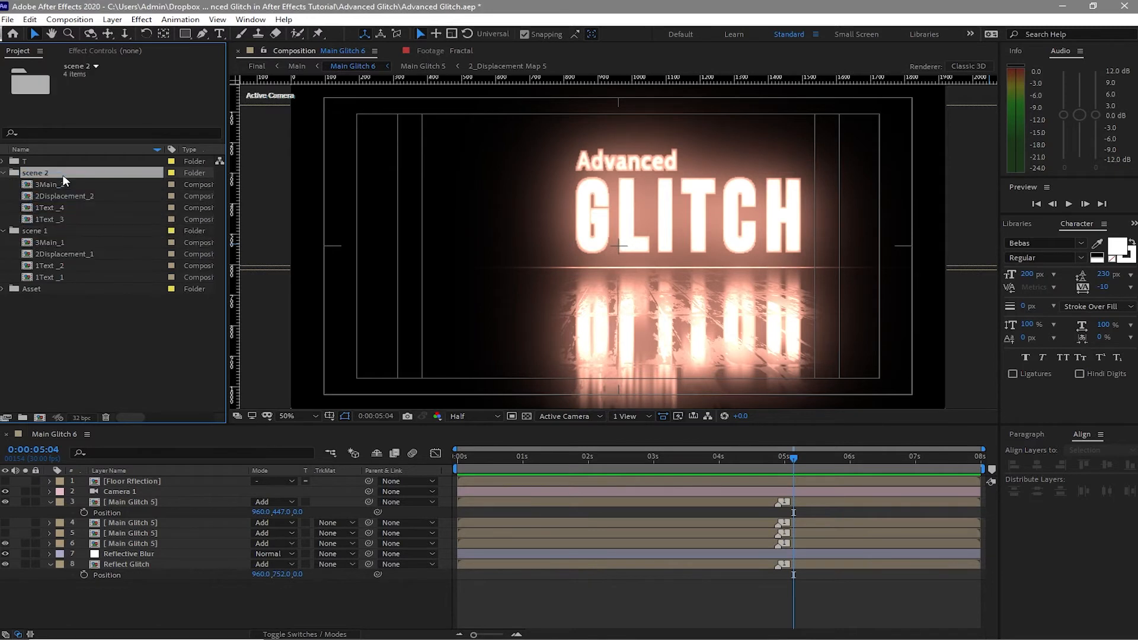
pyautogui.click(4, 231)
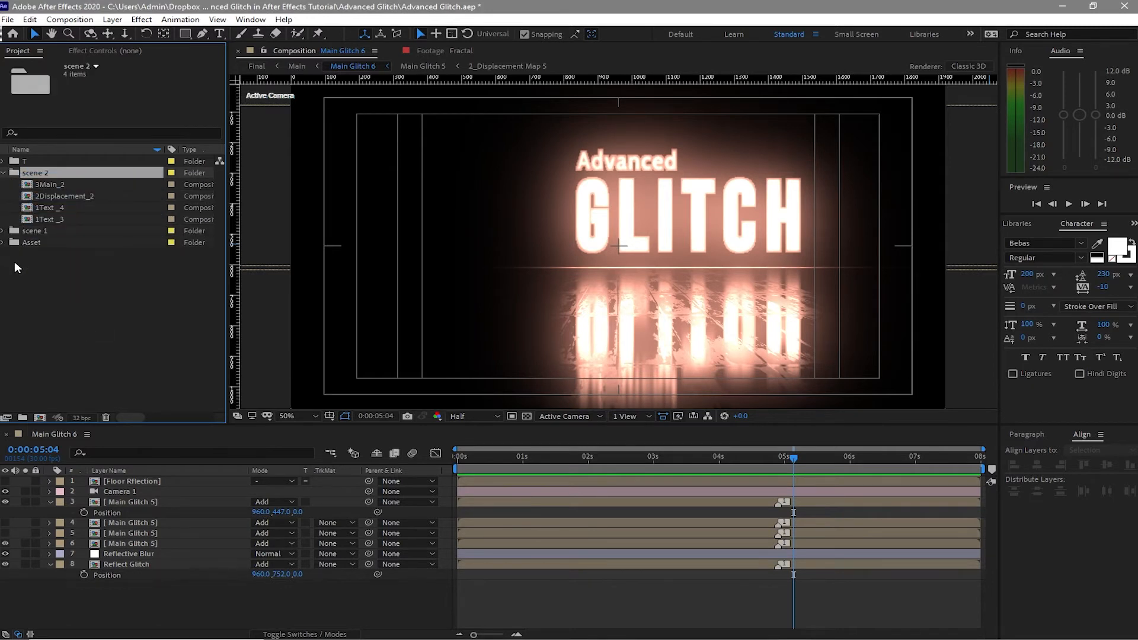
# Step: Open the four scene 2 compositions, arrange their timelines as 1Text_4, 2Displacement_2, 3Main_2, and close 1Text_3
pyautogui.click(13, 187)
pyautogui.moveTo(15, 187); pyautogui.dragTo(34, 220)
pyautogui.doubleClick(26, 186)
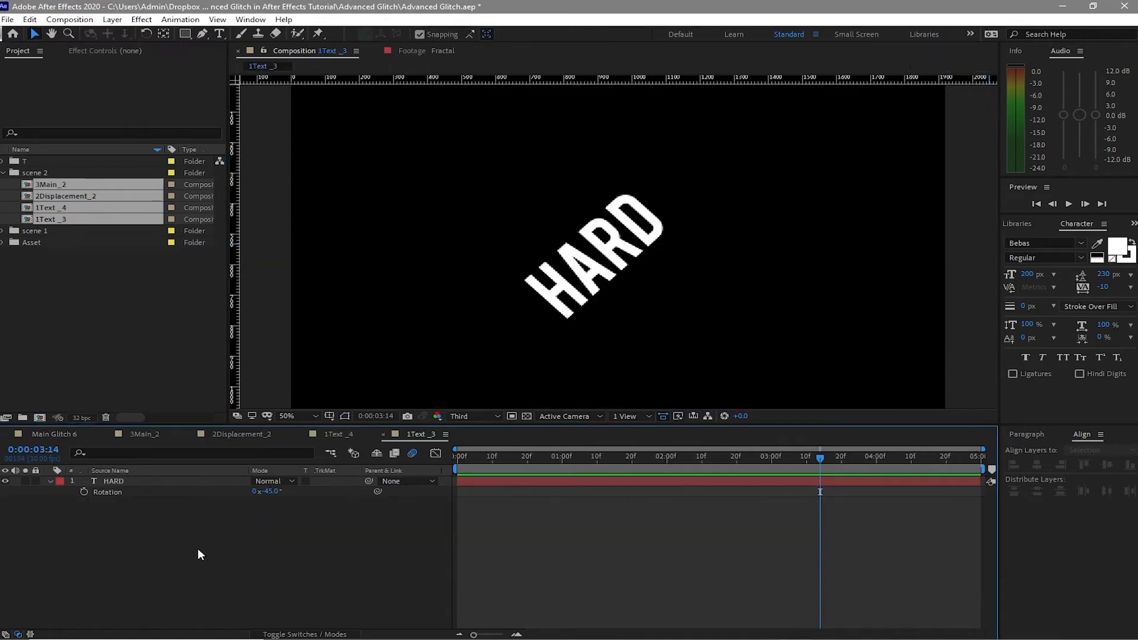
pyautogui.click(145, 435)
pyautogui.moveTo(144, 436); pyautogui.dragTo(431, 437)
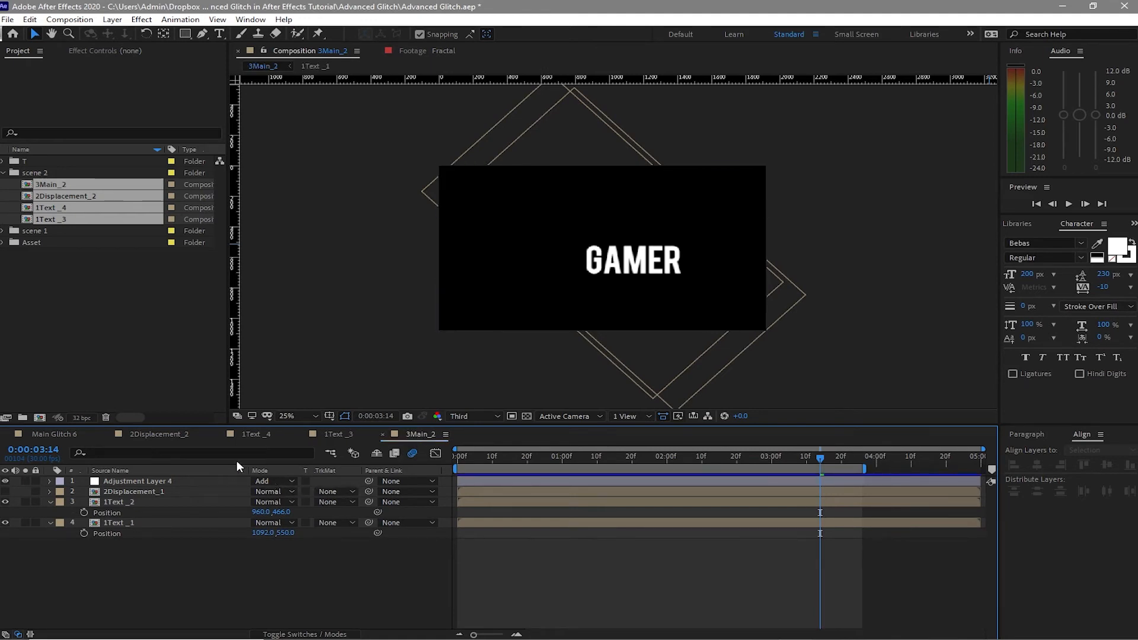
pyautogui.moveTo(162, 435); pyautogui.dragTo(255, 430)
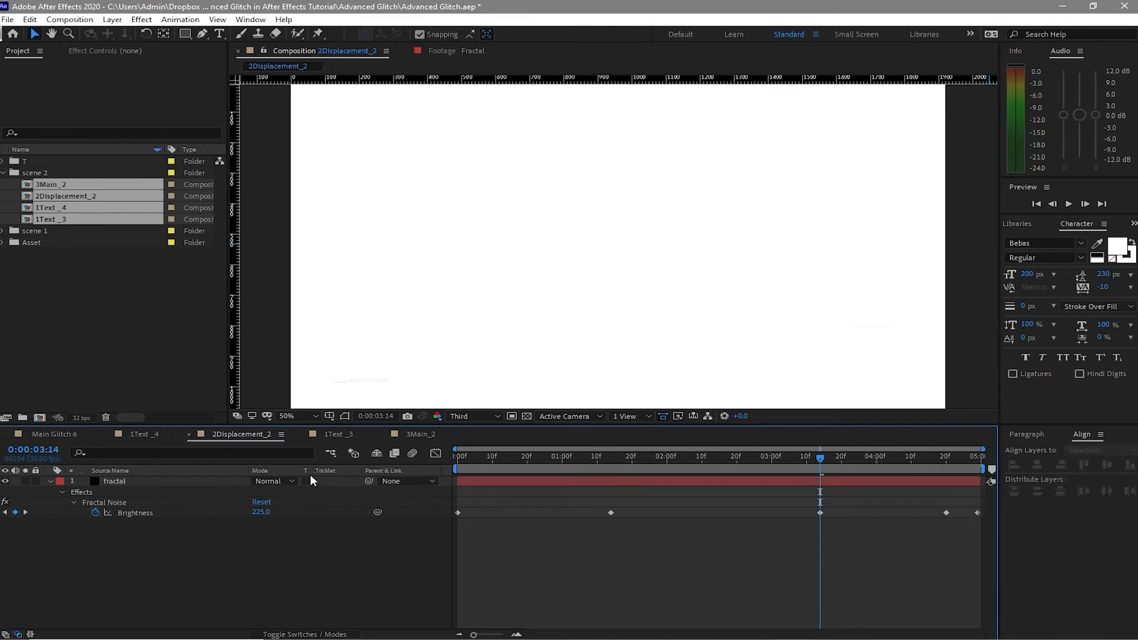
pyautogui.click(330, 443)
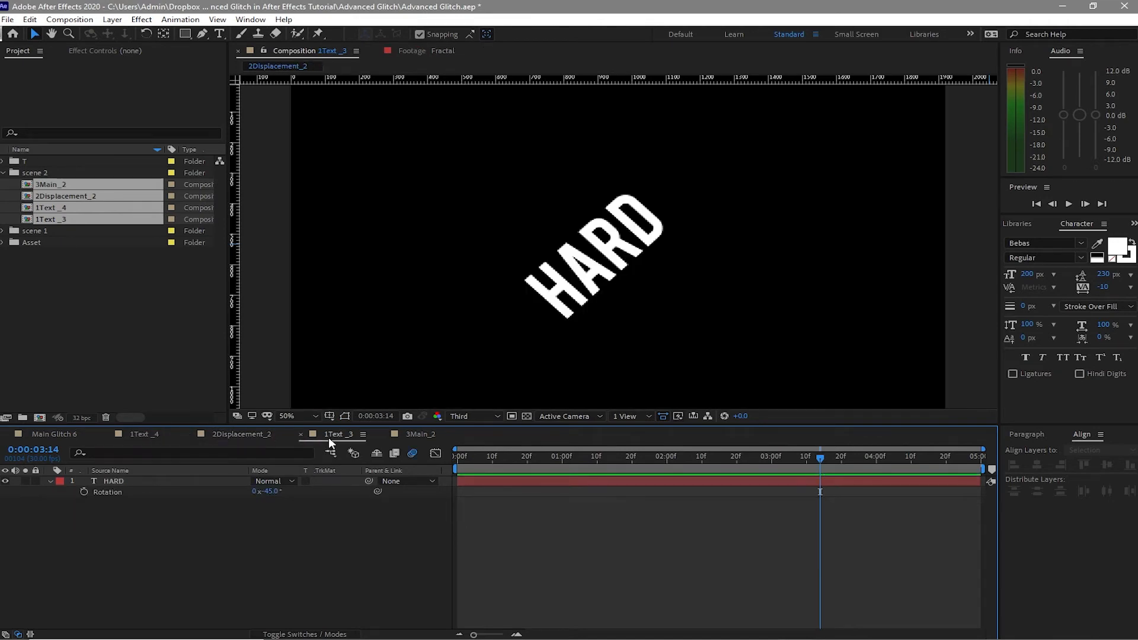
pyautogui.click(298, 433)
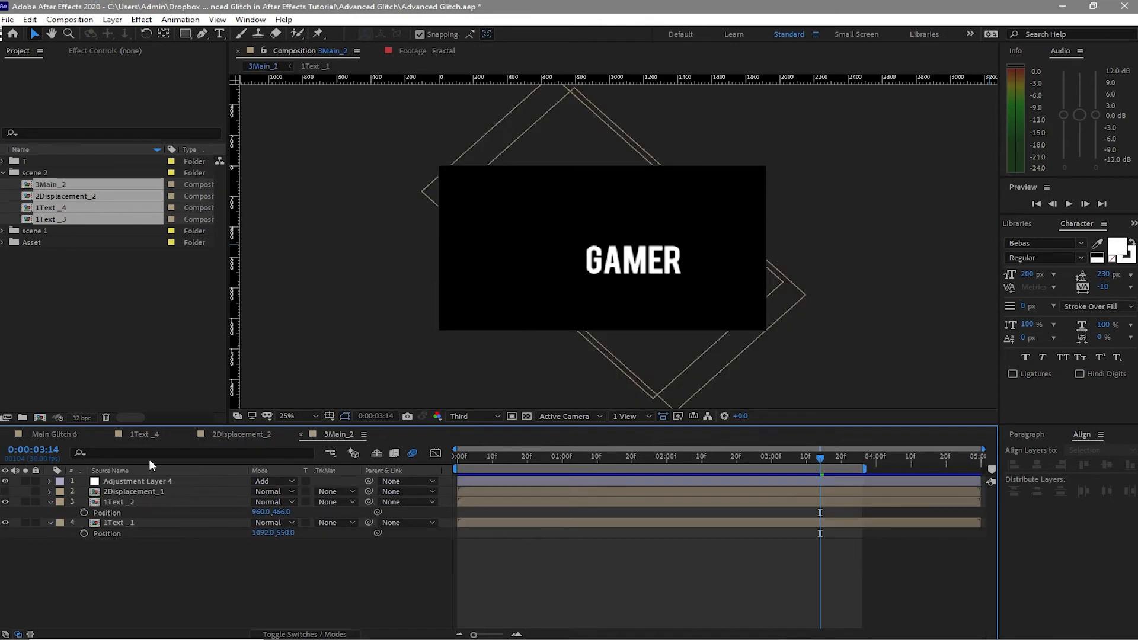
# Step: Set the Rotation of the GAMER text layer in 1Text_4 to 0°
pyautogui.click(147, 434)
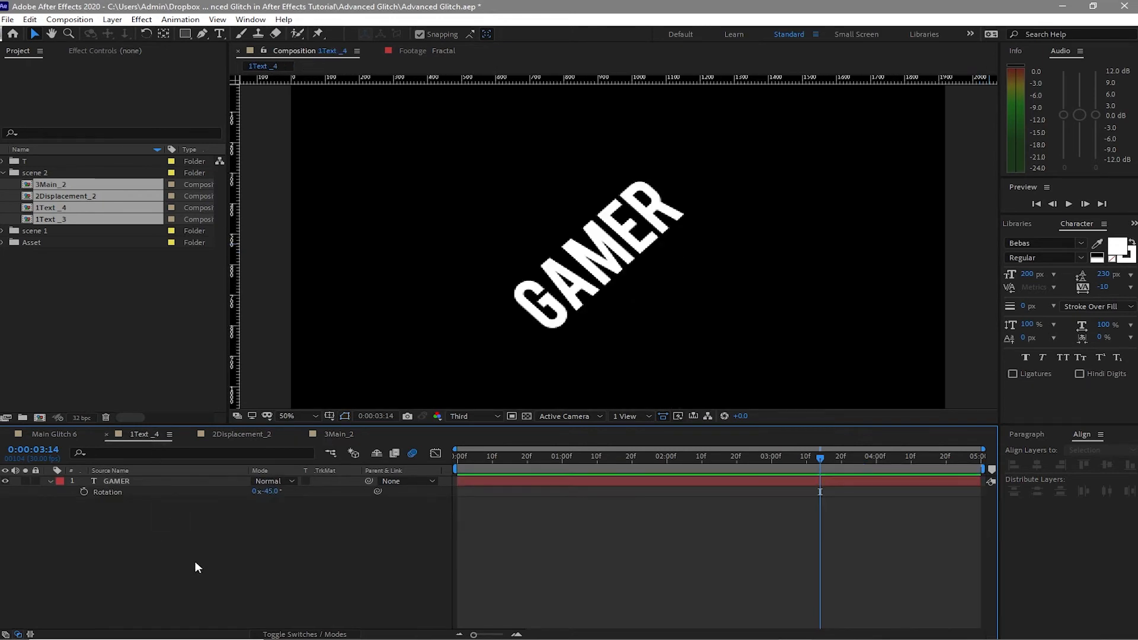
pyautogui.click(267, 492)
pyautogui.write('0')
# Step: In 2Displacement_2, delete the first Brightness keyframe of the fractal layer and shift the remaining keyframes to start at 0:00:00:00
pyautogui.click(260, 440)
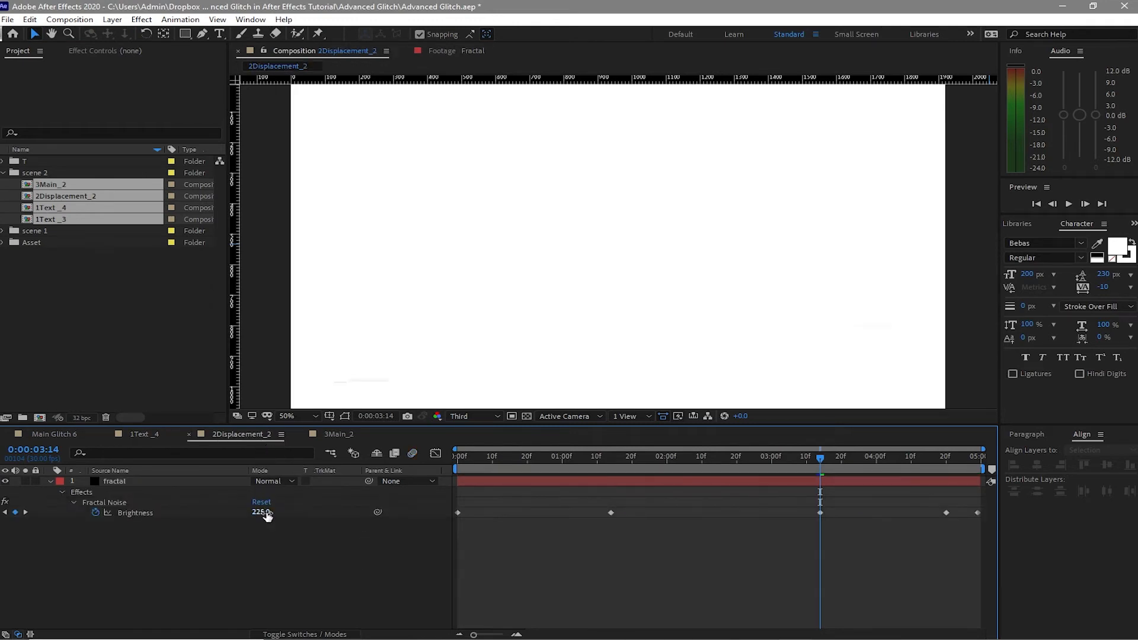
pyautogui.click(459, 513)
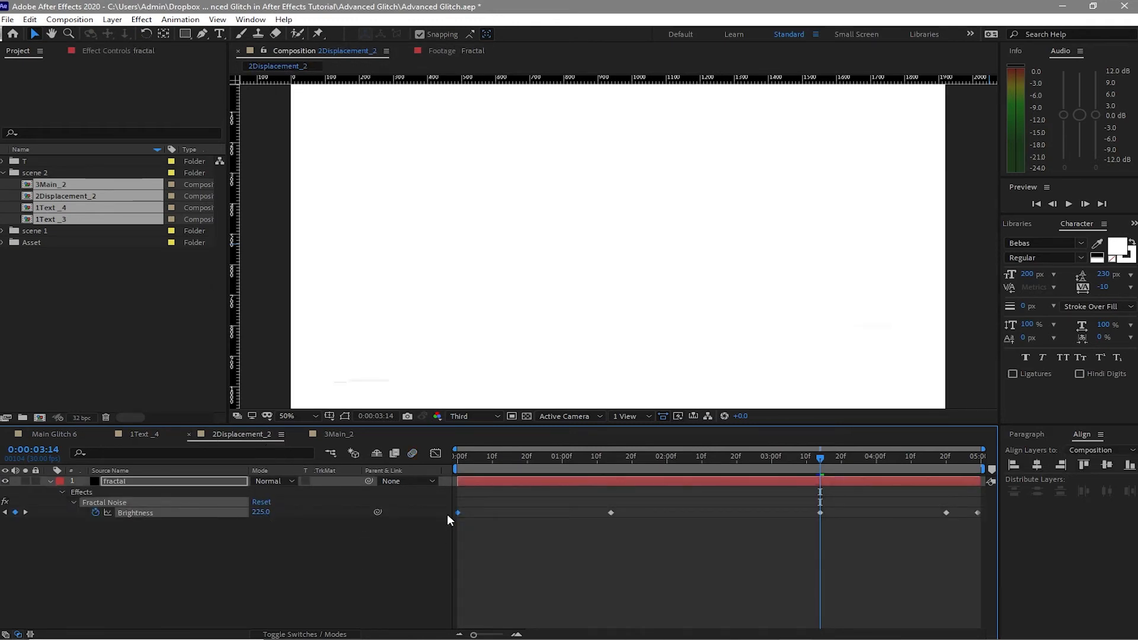
pyautogui.press('Delete')
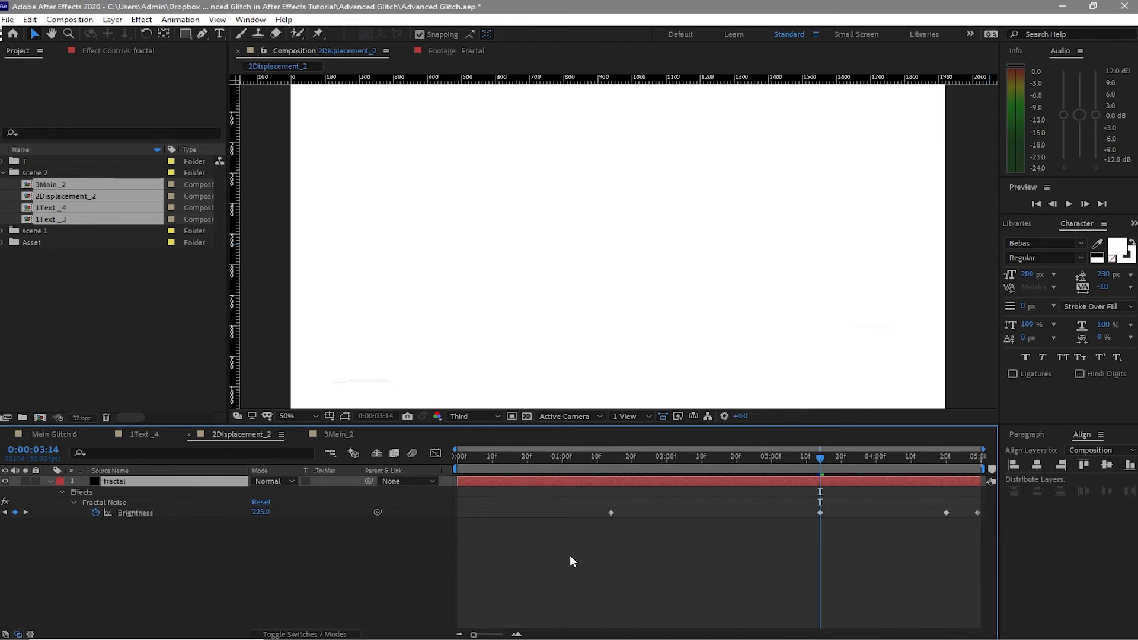
pyautogui.moveTo(570, 555); pyautogui.dragTo(984, 504)
pyautogui.moveTo(612, 510); pyautogui.dragTo(461, 515)
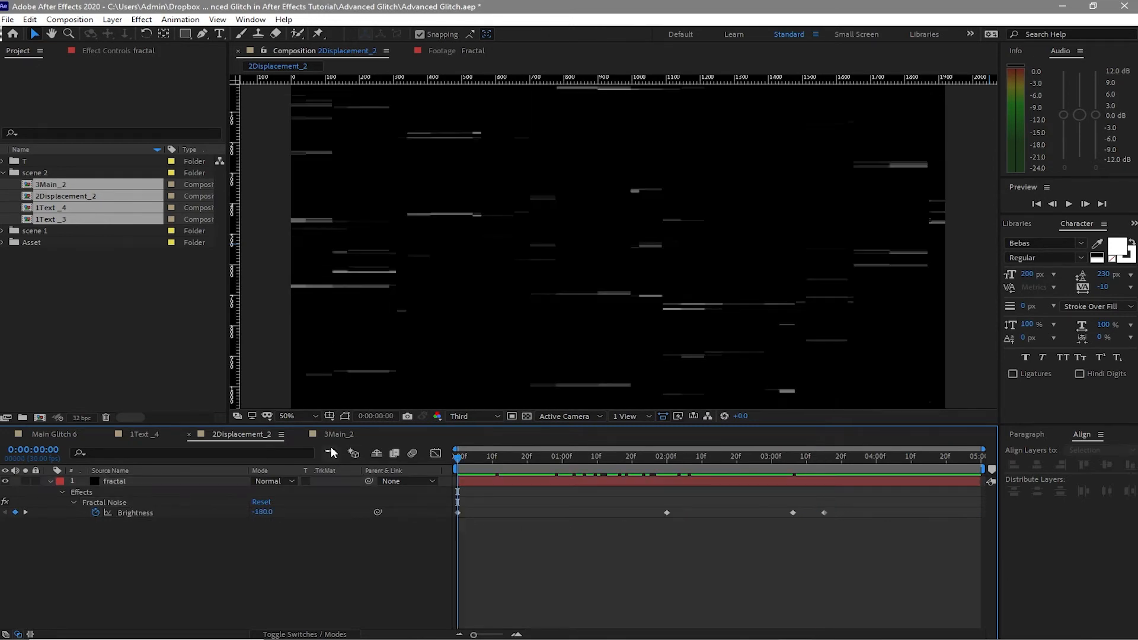
# Step: In 3Main_2, delete the 1Text_2 layer and replace the source of the 1Text_1 layer with 1Text_4
pyautogui.click(332, 434)
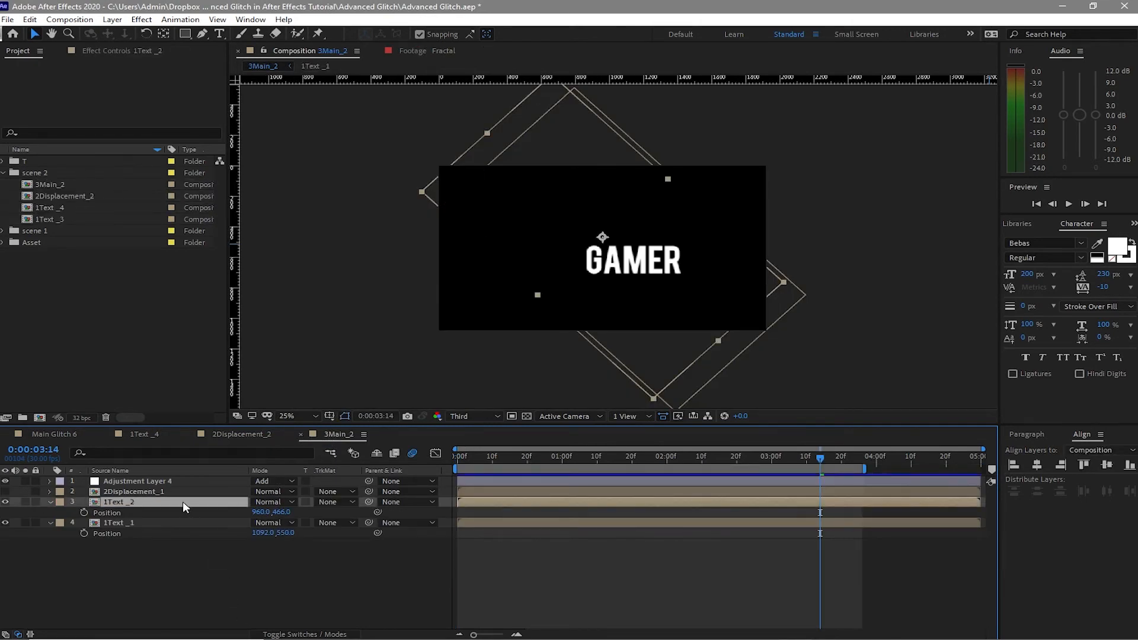
pyautogui.click(30, 19)
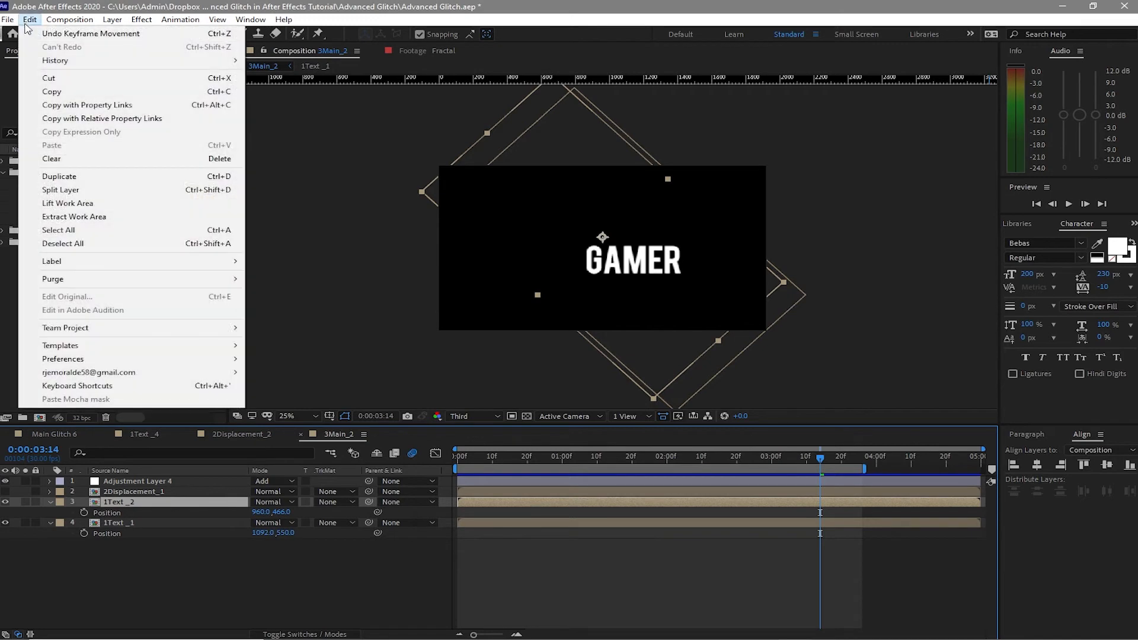
pyautogui.click(188, 564)
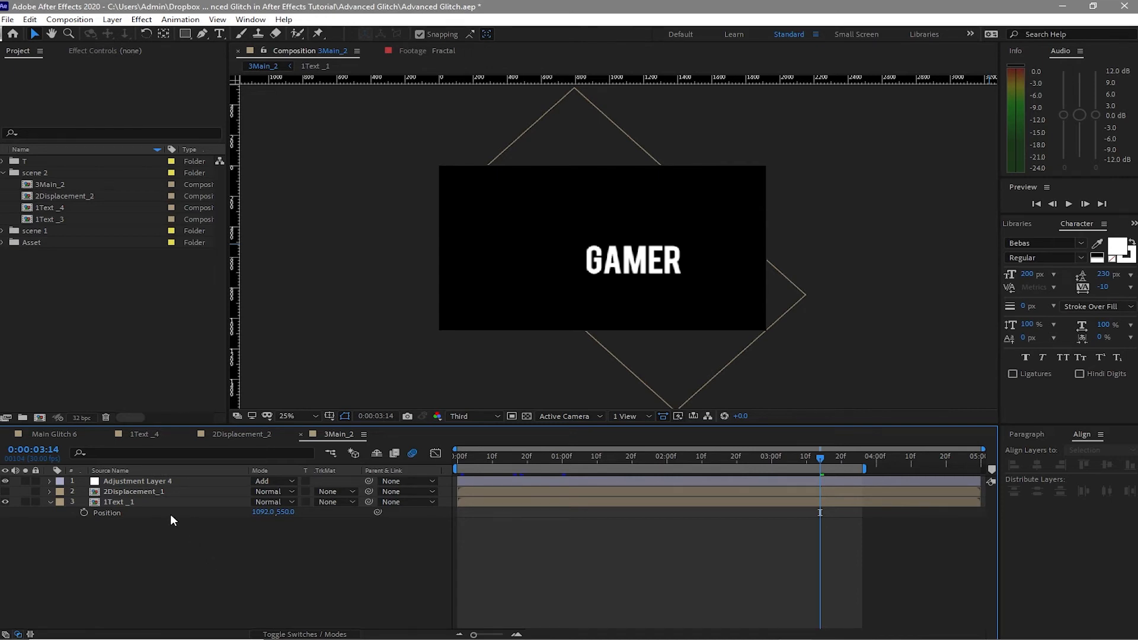
pyautogui.click(160, 502)
pyautogui.moveTo(50, 207); pyautogui.dragTo(96, 509)
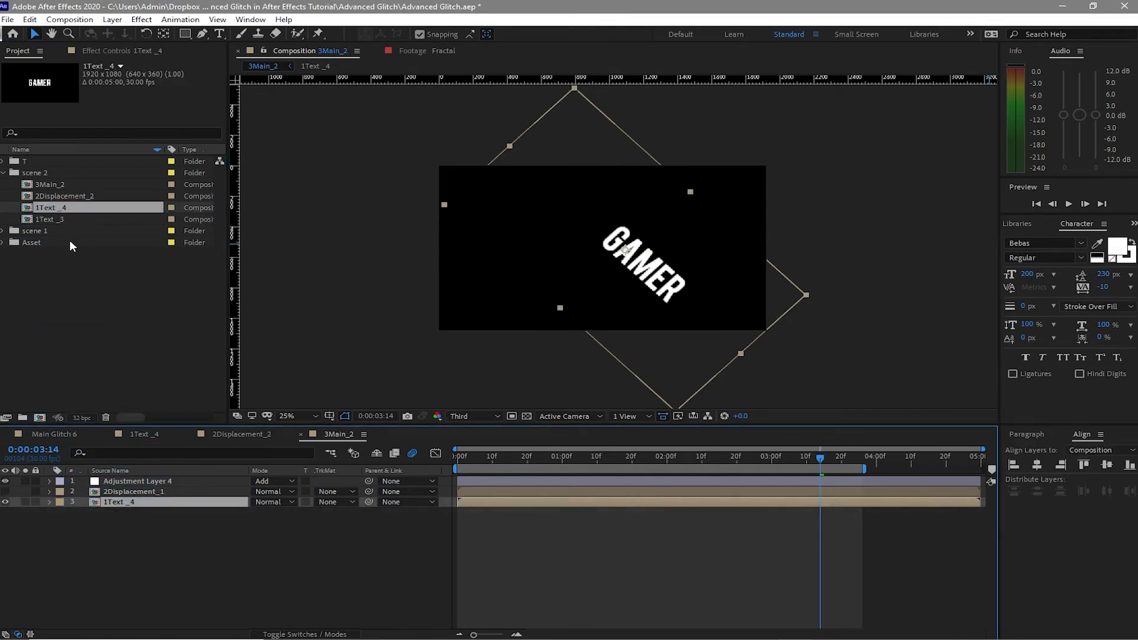
# Step: Delete the 1Text_3 composition from the scene 2 folder
pyautogui.click(55, 220)
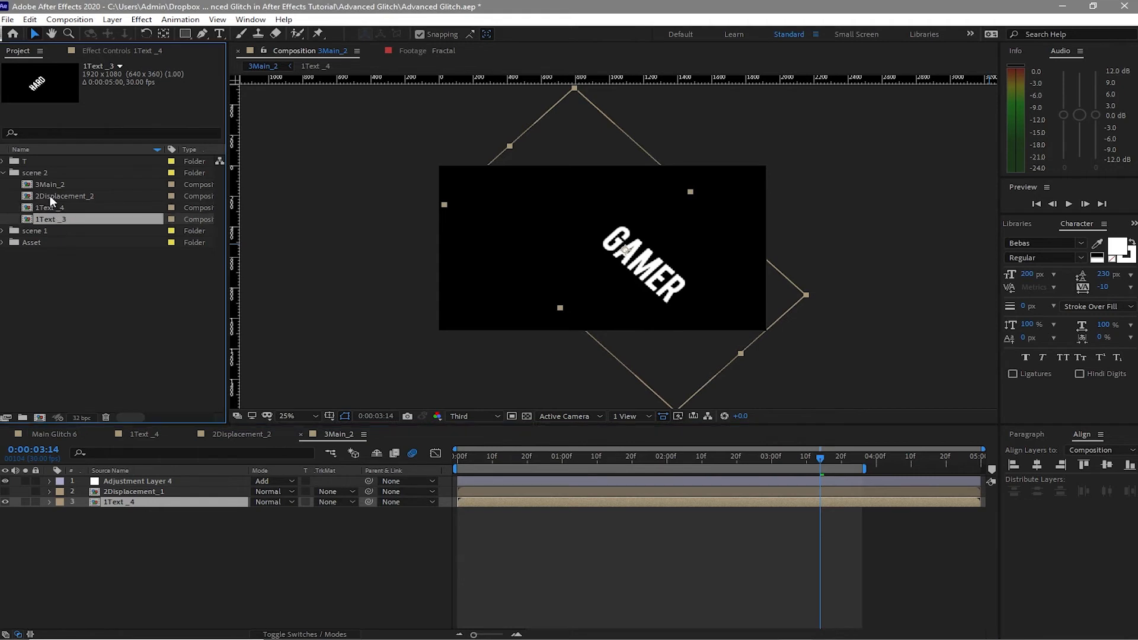
pyautogui.click(30, 19)
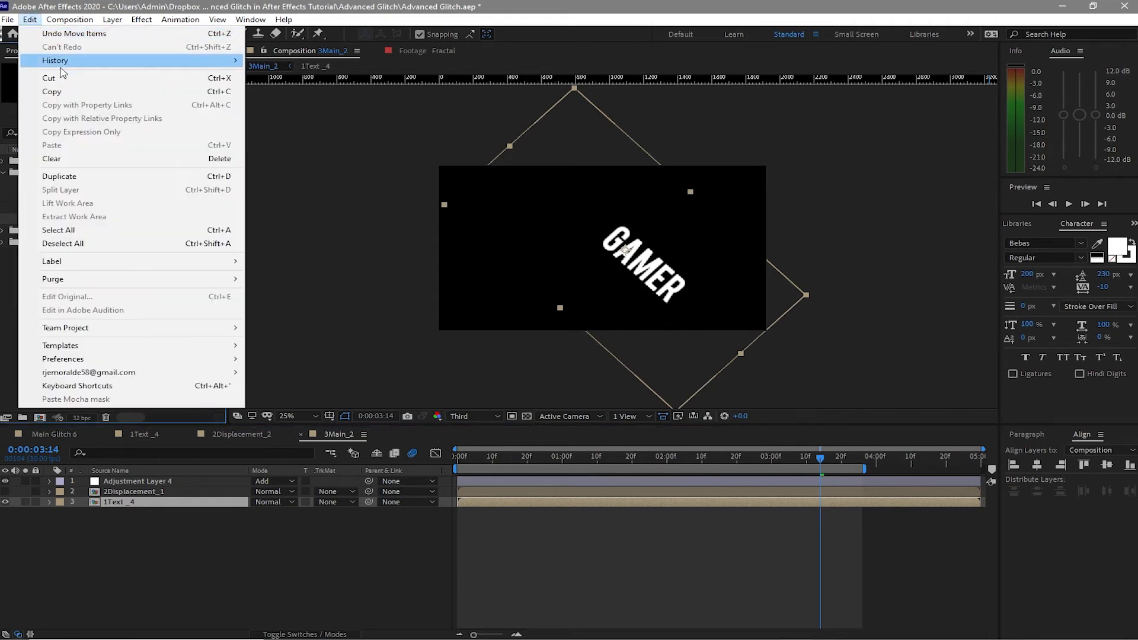
pyautogui.click(97, 158)
pyautogui.click(593, 341)
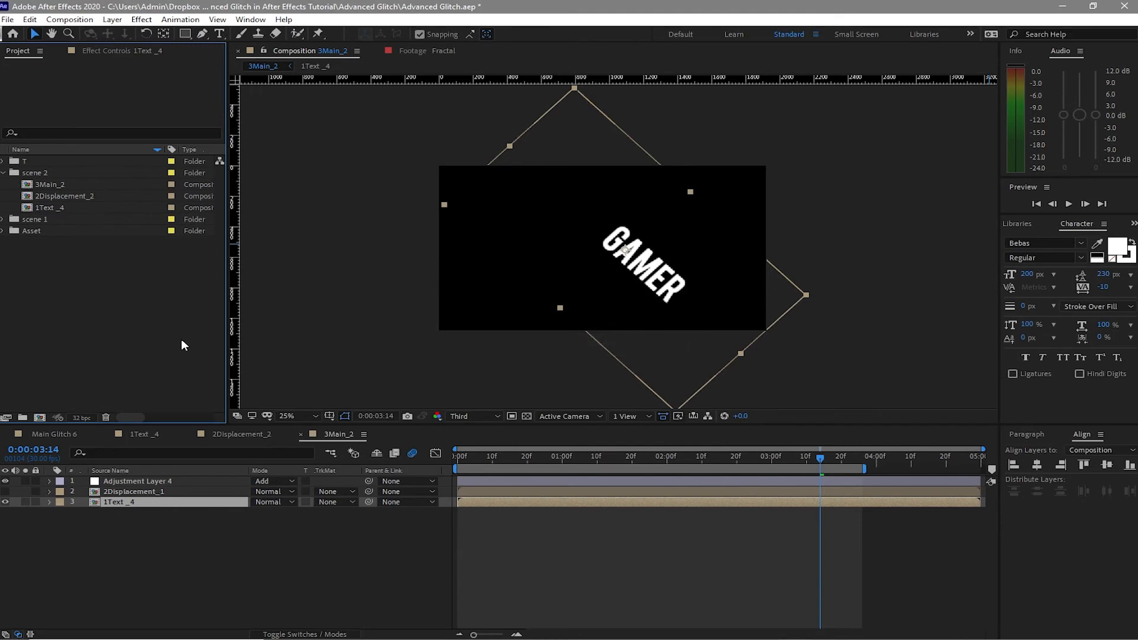
# Step: Replace the 2Displacement_1 layer in 3Main_2 with 2Displacement_2 and set the 1Text_4 layer's Rotation to 0°
pyautogui.click(116, 492)
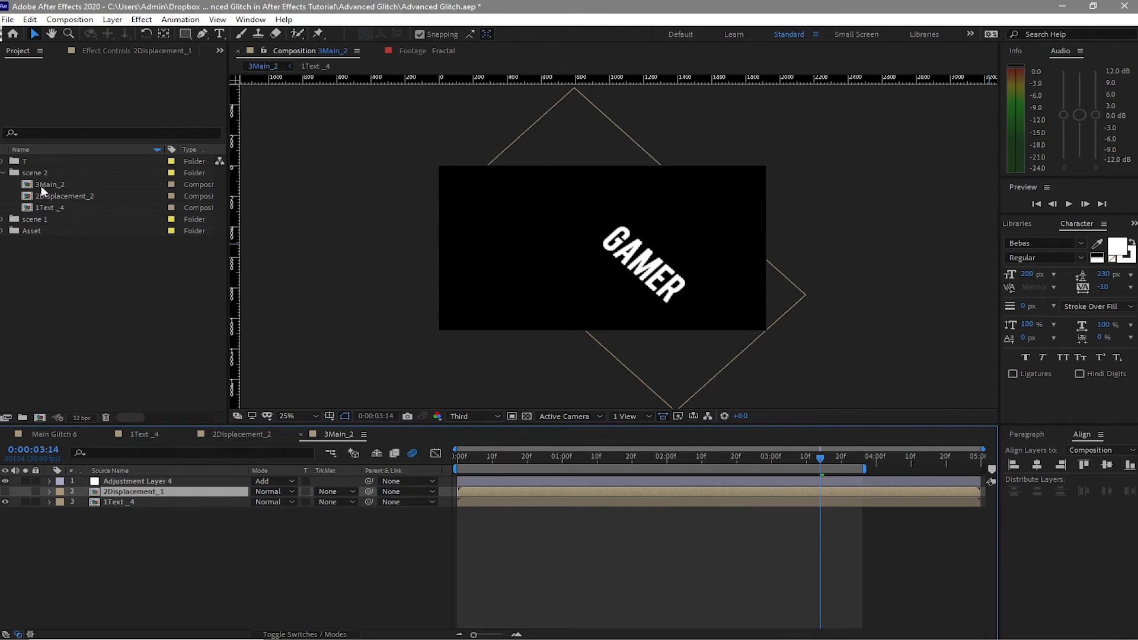
pyautogui.moveTo(41, 195); pyautogui.dragTo(71, 492)
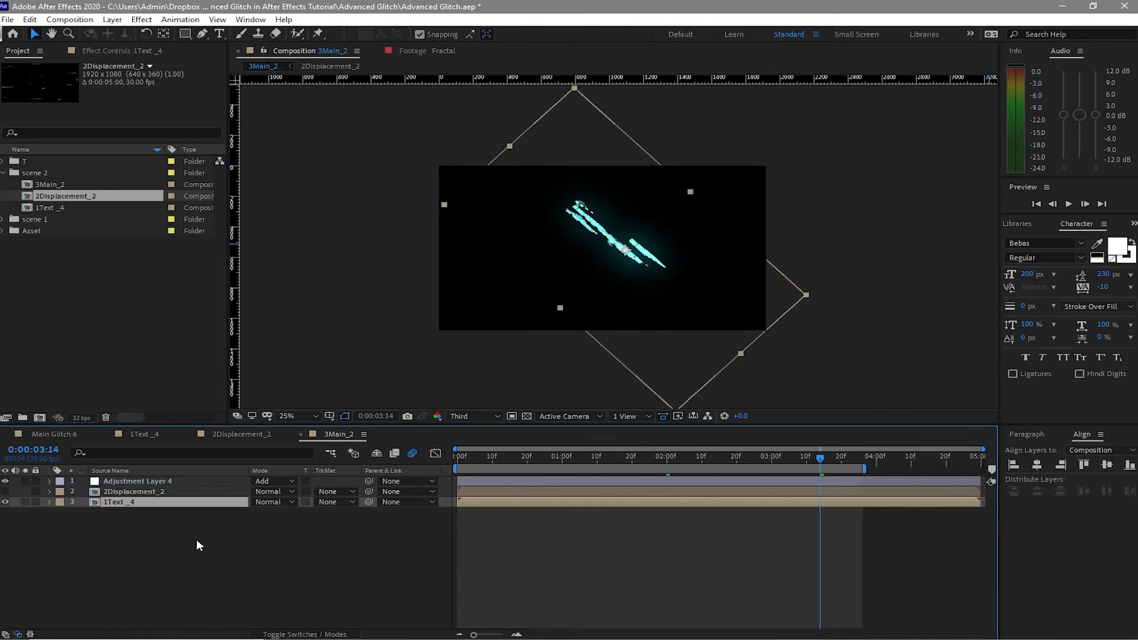
pyautogui.press('r')
pyautogui.click(270, 512)
pyautogui.write('0')
pyautogui.press('Return')
# Step: Change the GAMER text in the 1Text_4 composition to GLITCH
pyautogui.click(143, 433)
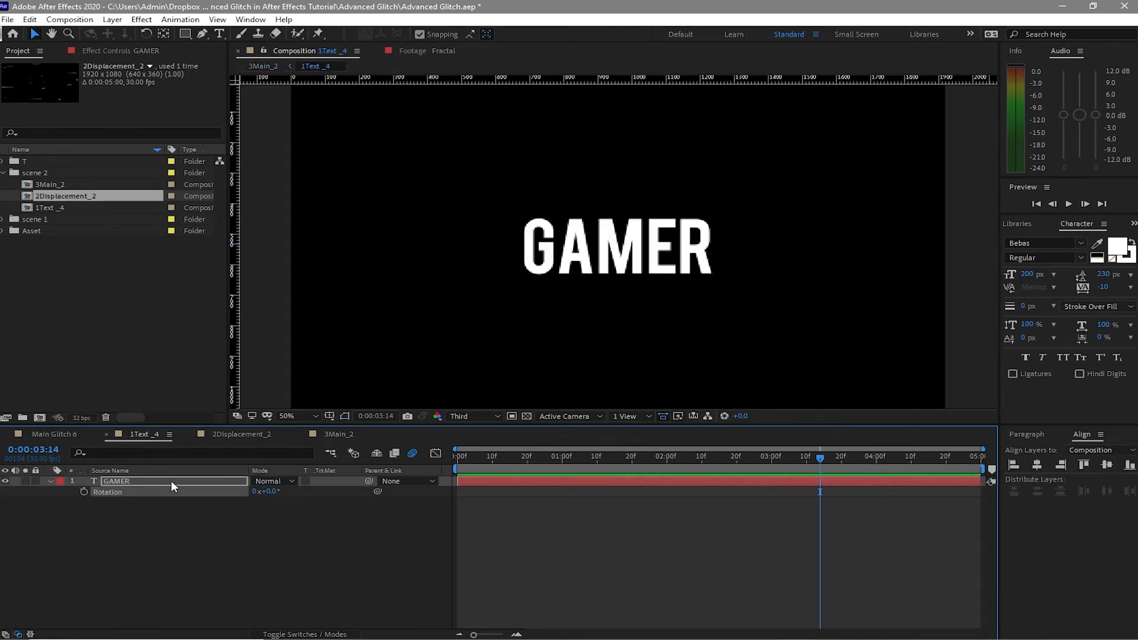
pyautogui.click(171, 480)
pyautogui.hotkey('ctrl', 't')
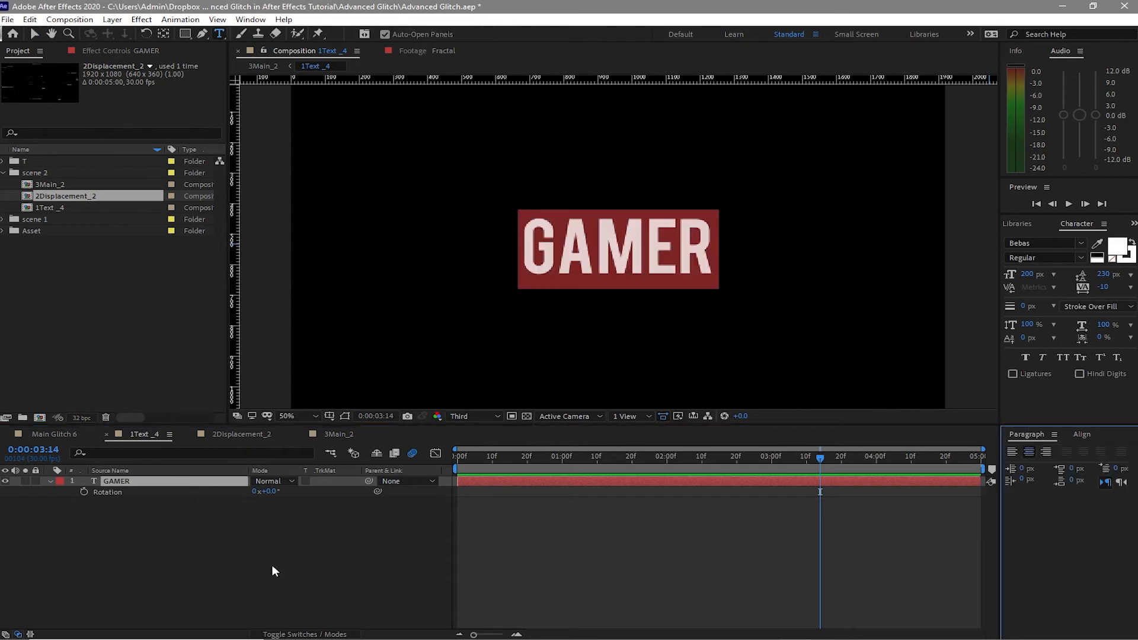
pyautogui.write('GLITC')
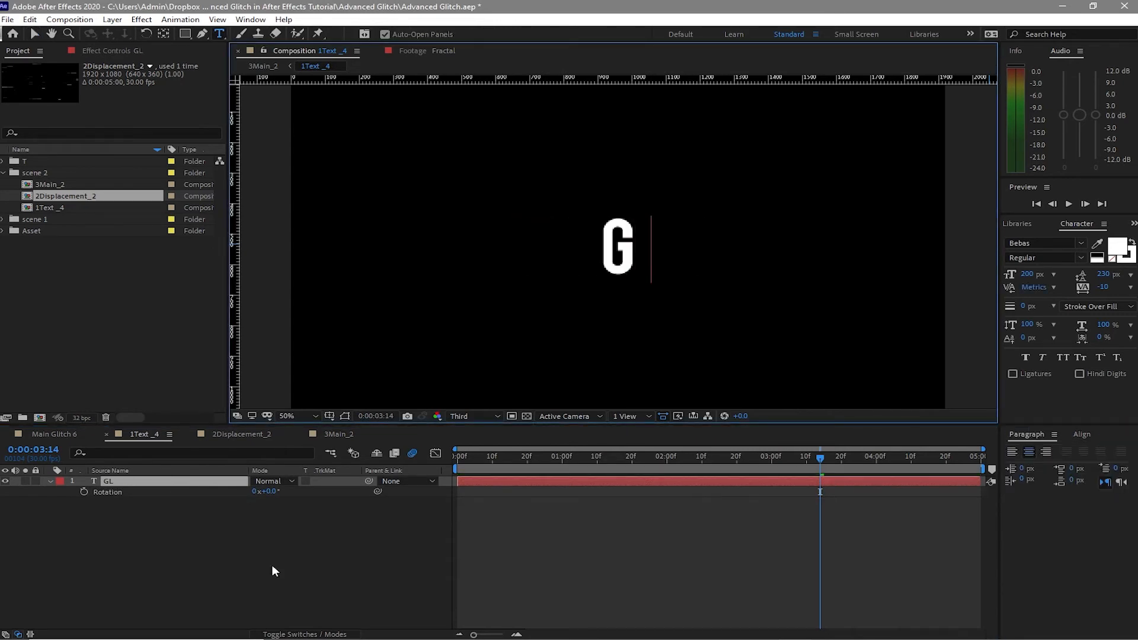
pyautogui.write('H')
pyautogui.click(272, 564)
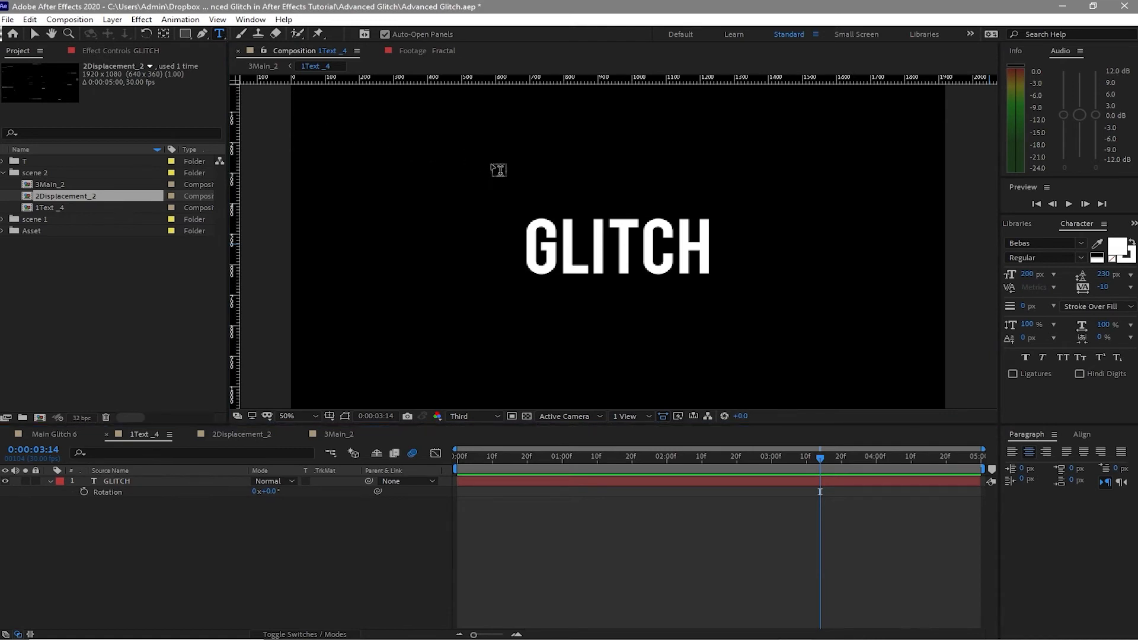
# Step: Add a text layer reading ADVANCED above the GLITCH text in the 1Text_4 composition
pyautogui.click(516, 193)
pyautogui.write('aD')
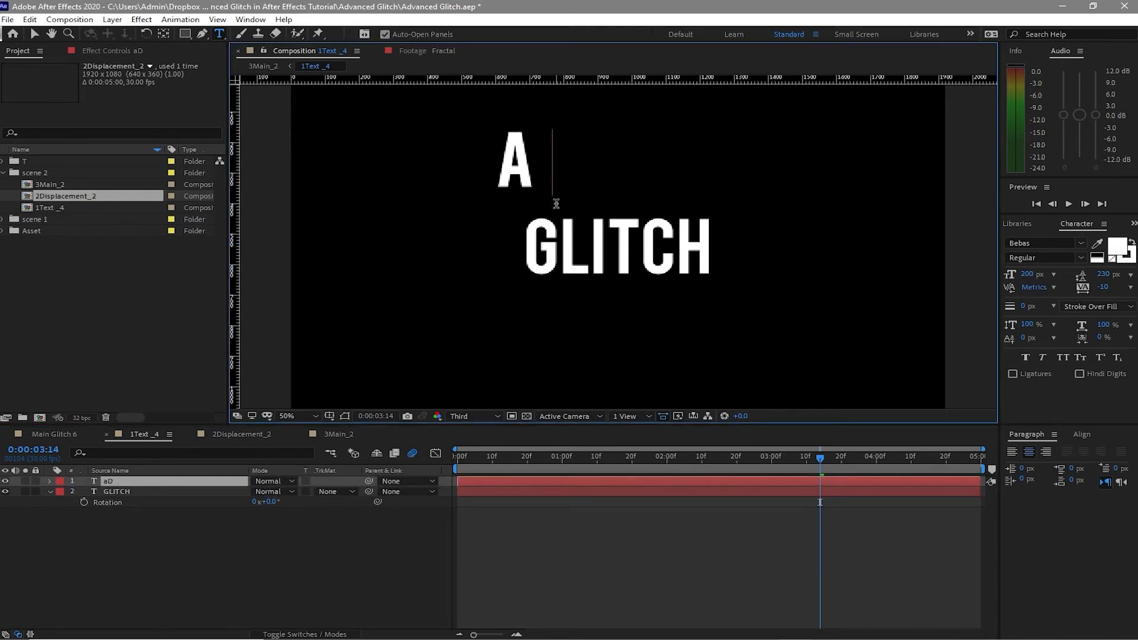
pyautogui.write('VANCED')
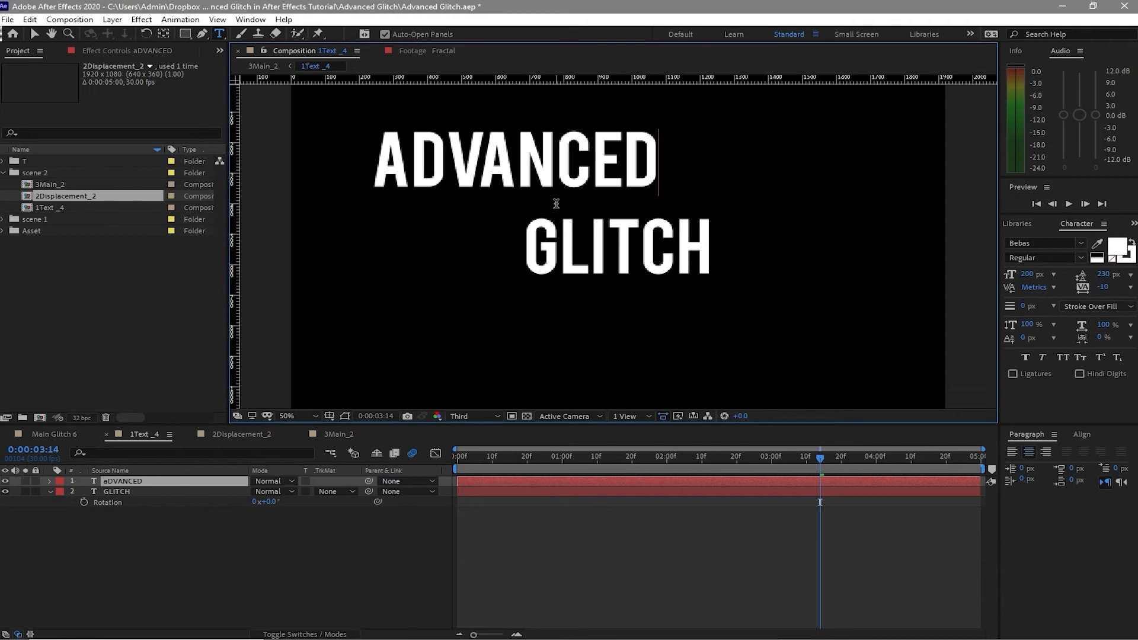
pyautogui.click(27, 32)
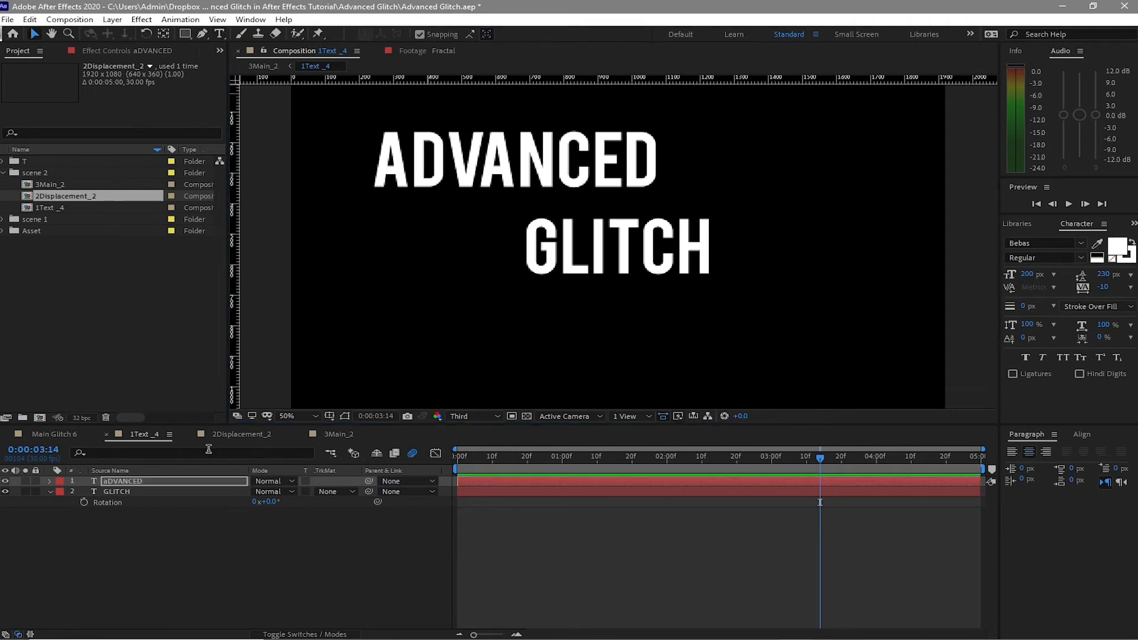
# Step: Format the ADVANCED text in the Cabin font at 50 px and make it read Advanced
pyautogui.click(213, 481)
pyautogui.click(1034, 243)
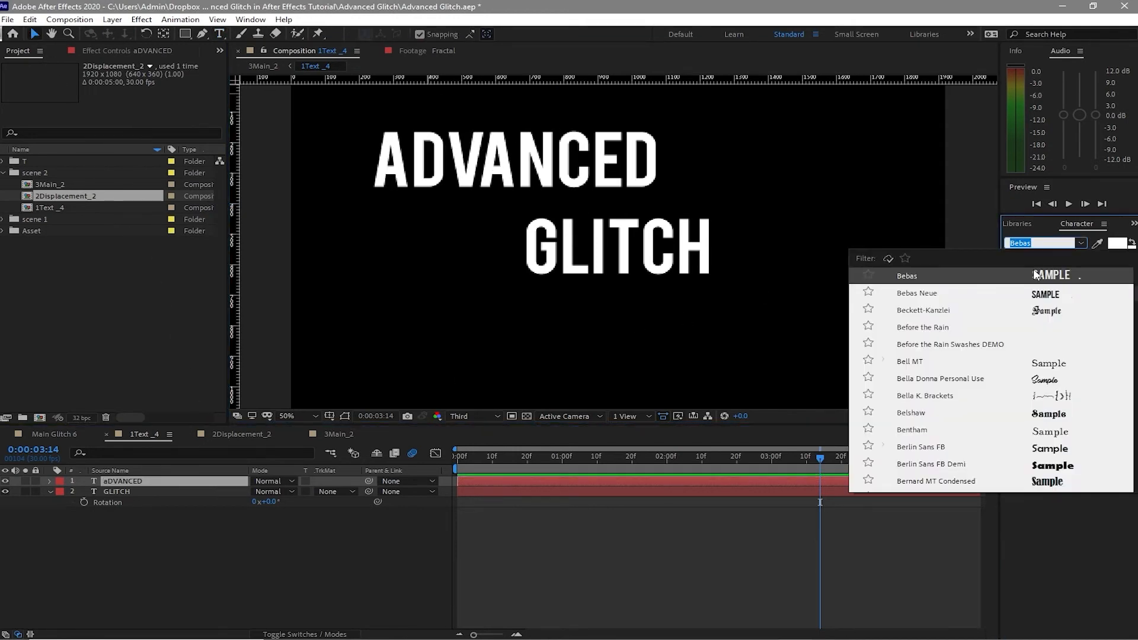
pyautogui.write('Cabin')
pyautogui.press('Return')
pyautogui.moveTo(1034, 278); pyautogui.dragTo(1008, 275)
pyautogui.click(1025, 274)
pyautogui.write('50')
pyautogui.click(820, 321)
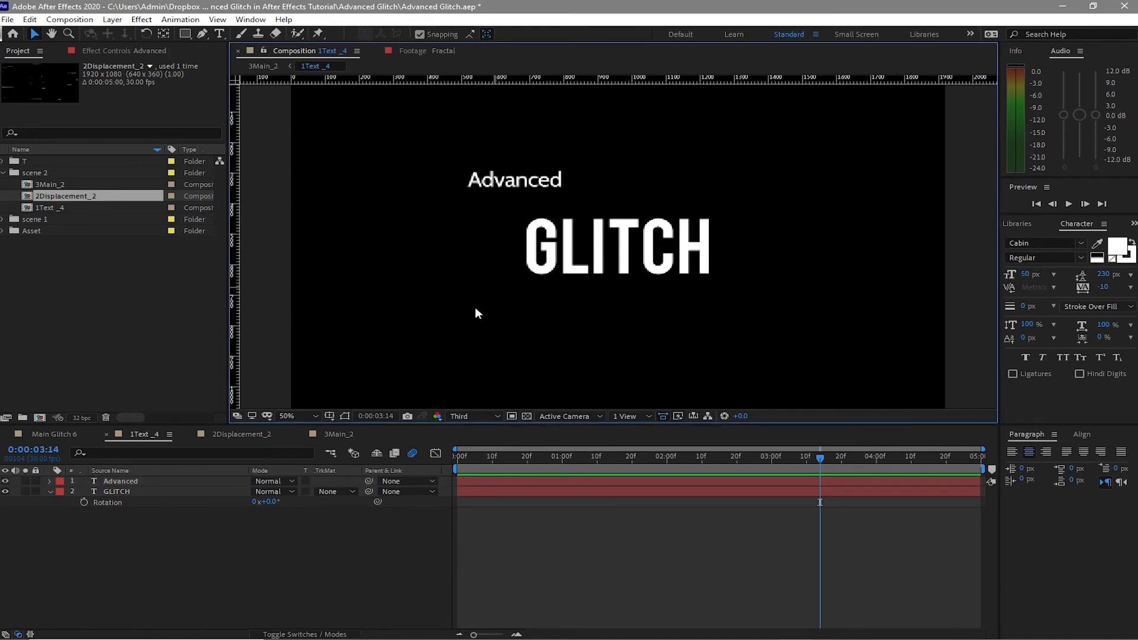
# Step: Set the font size of the GLITCH text to 170 px
pyautogui.click(201, 492)
pyautogui.click(1027, 275)
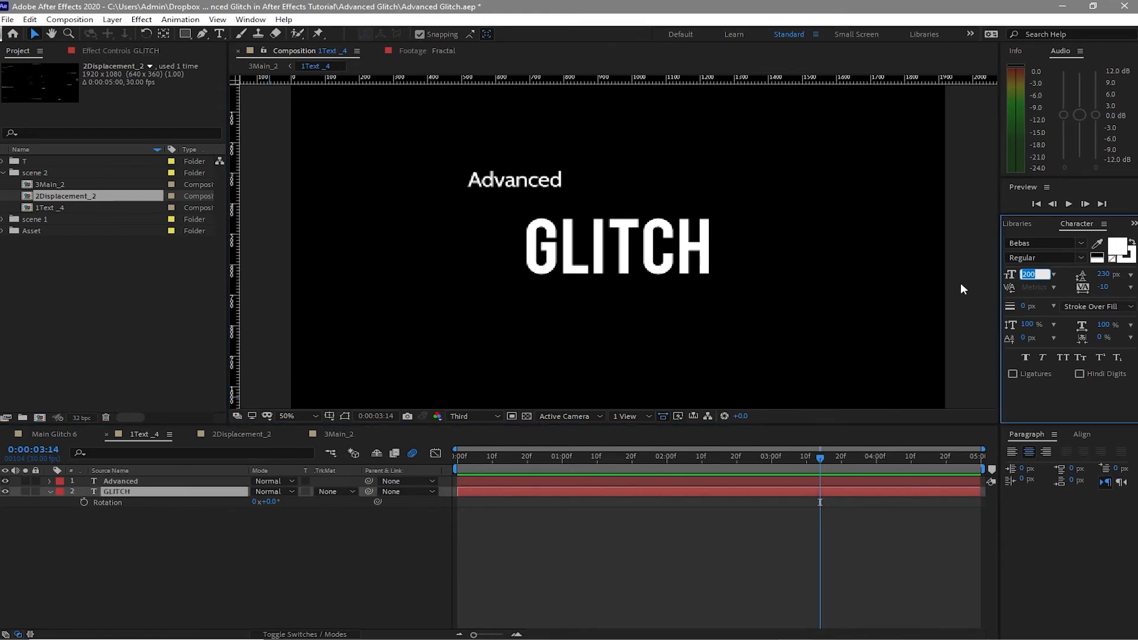
pyautogui.write('170')
# Step: Position the Advanced text at 872, 460, directly above GLITCH and aligned with its left edge
pyautogui.click(175, 481)
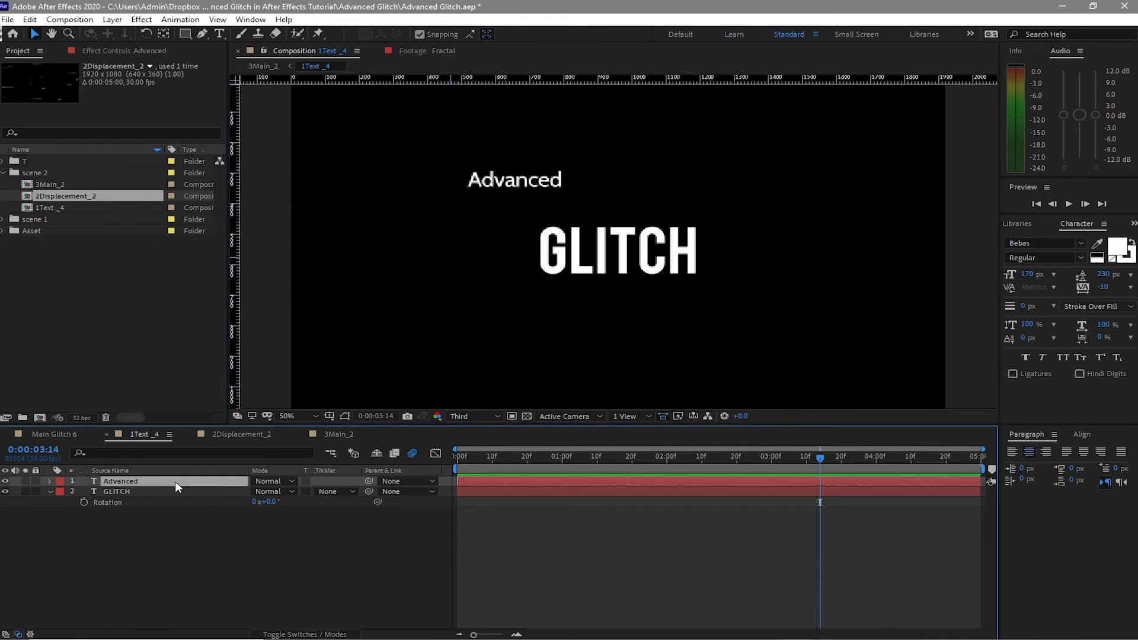
pyautogui.press('p')
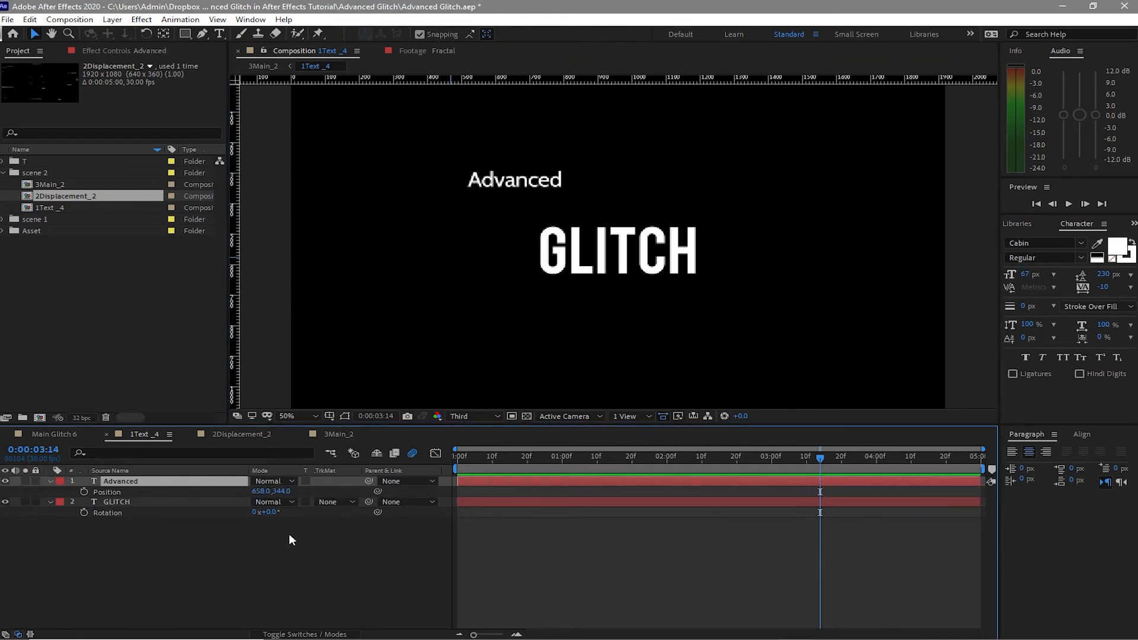
pyautogui.moveTo(281, 493); pyautogui.dragTo(312, 521)
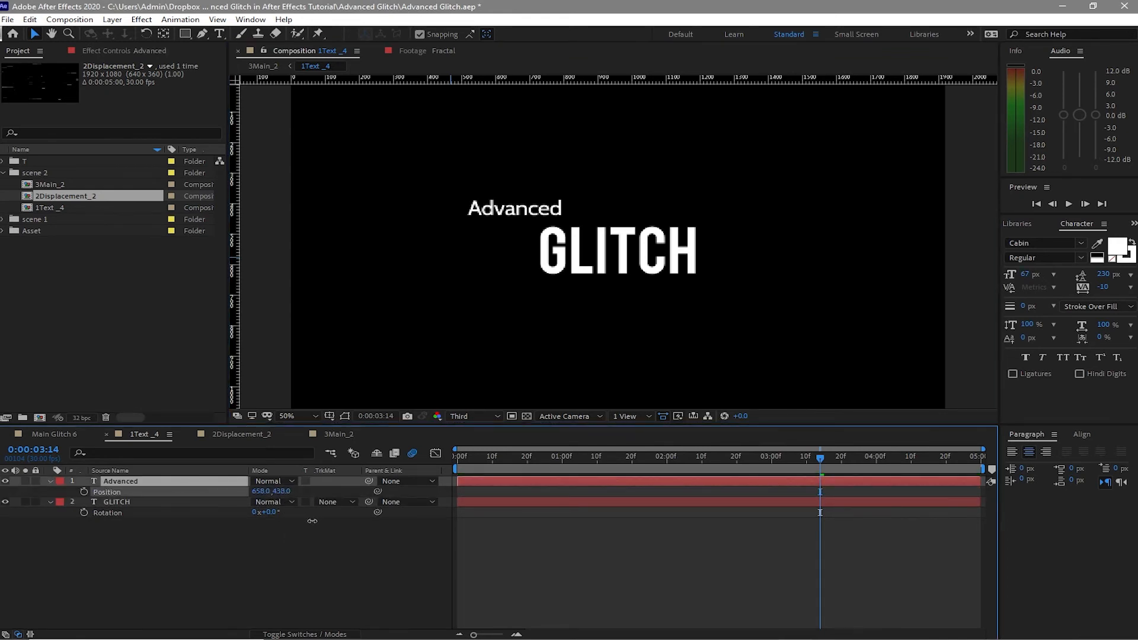
pyautogui.moveTo(262, 491); pyautogui.dragTo(404, 494)
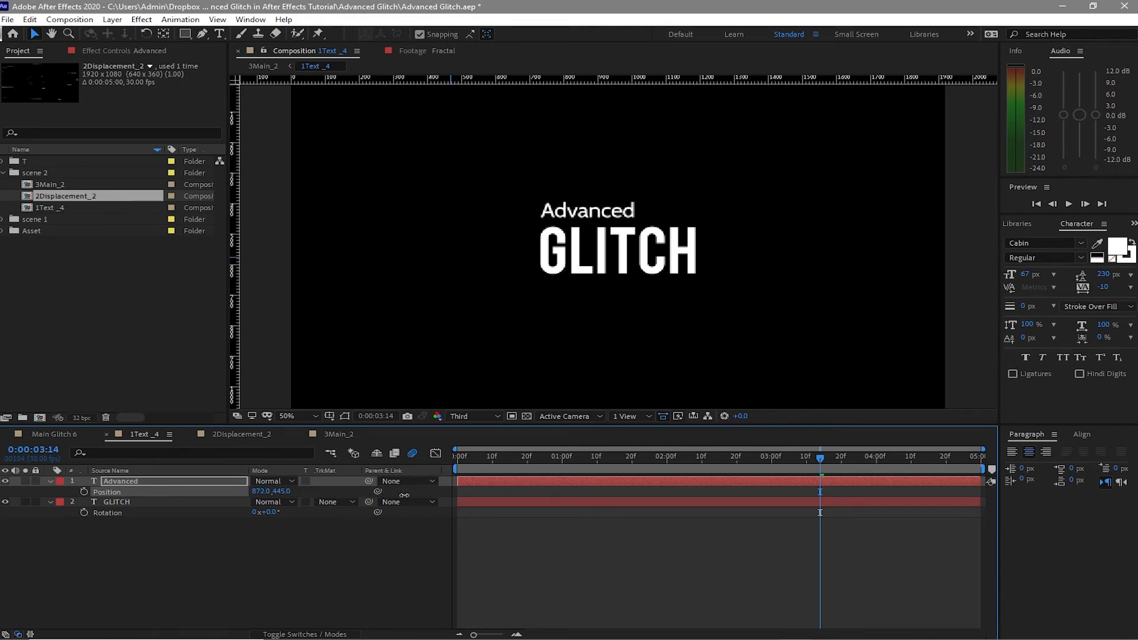
pyautogui.hotkey('ctrl', 'z')
pyautogui.hotkey('ctrl', 'z')
pyautogui.click(486, 416)
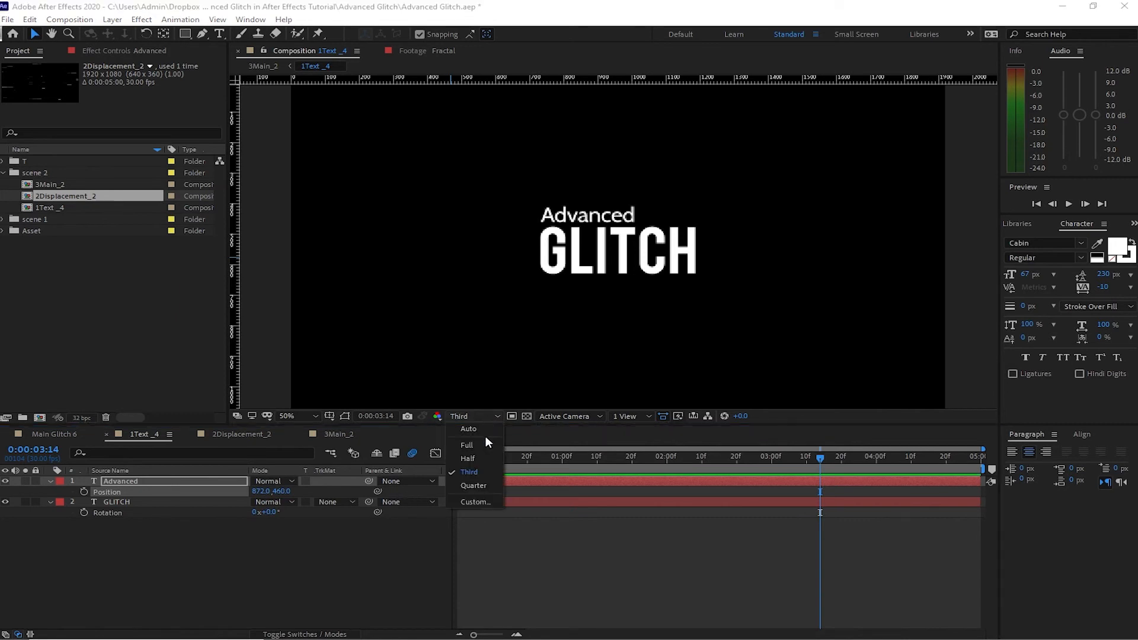
pyautogui.press('Escape')
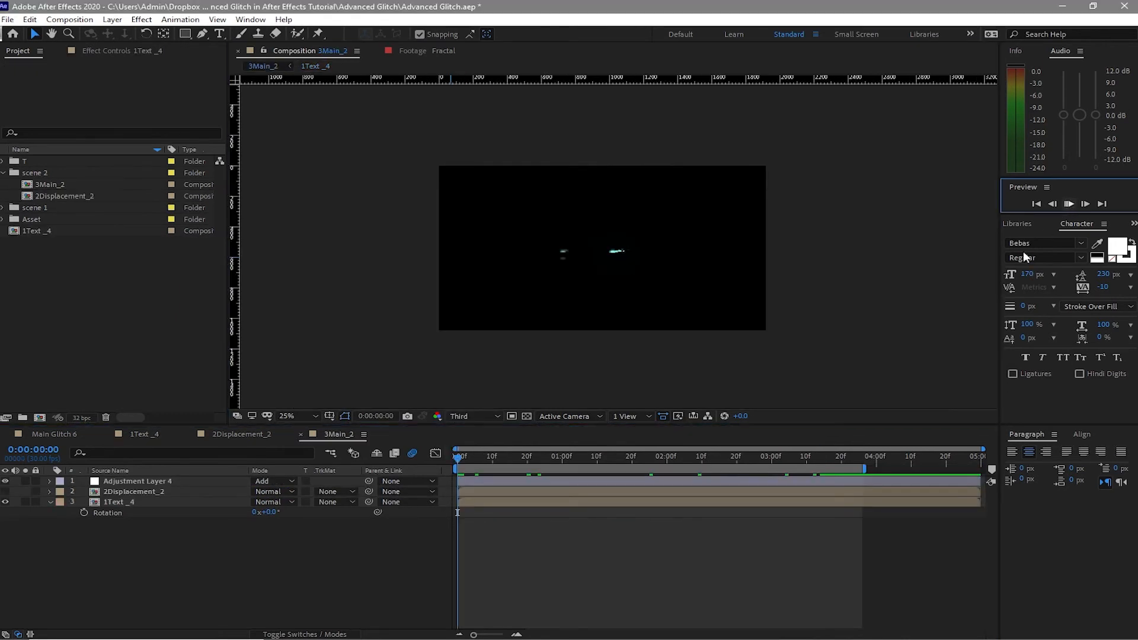
# Step: Preview 3Main_2 and center the 1Text_4 layer horizontally and vertically in the composition
pyautogui.press('space')
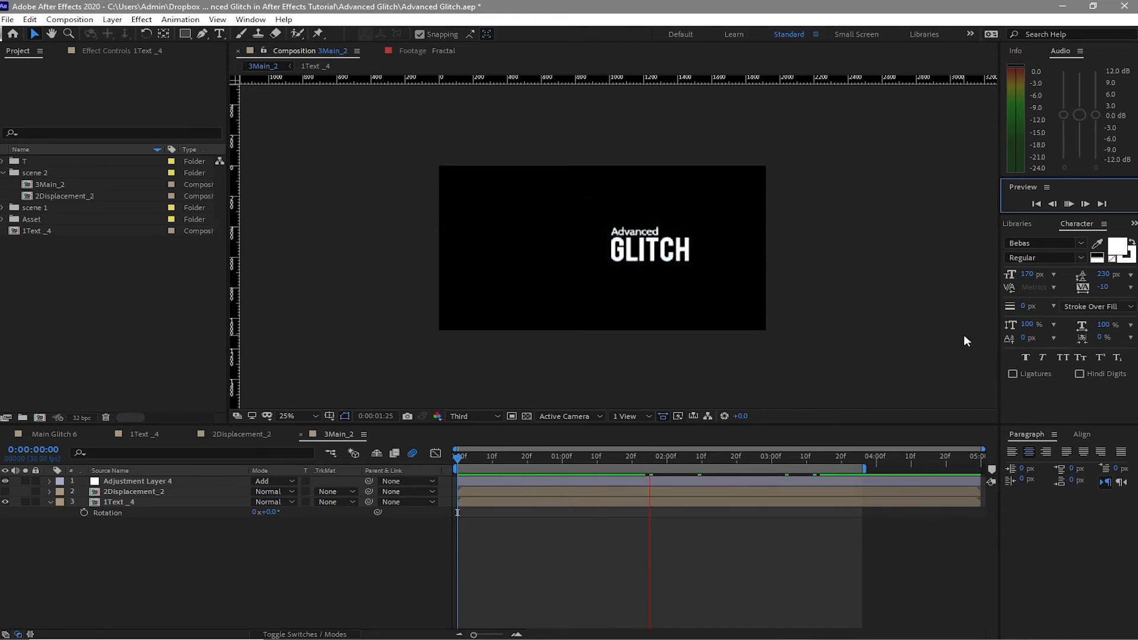
pyautogui.click(1070, 207)
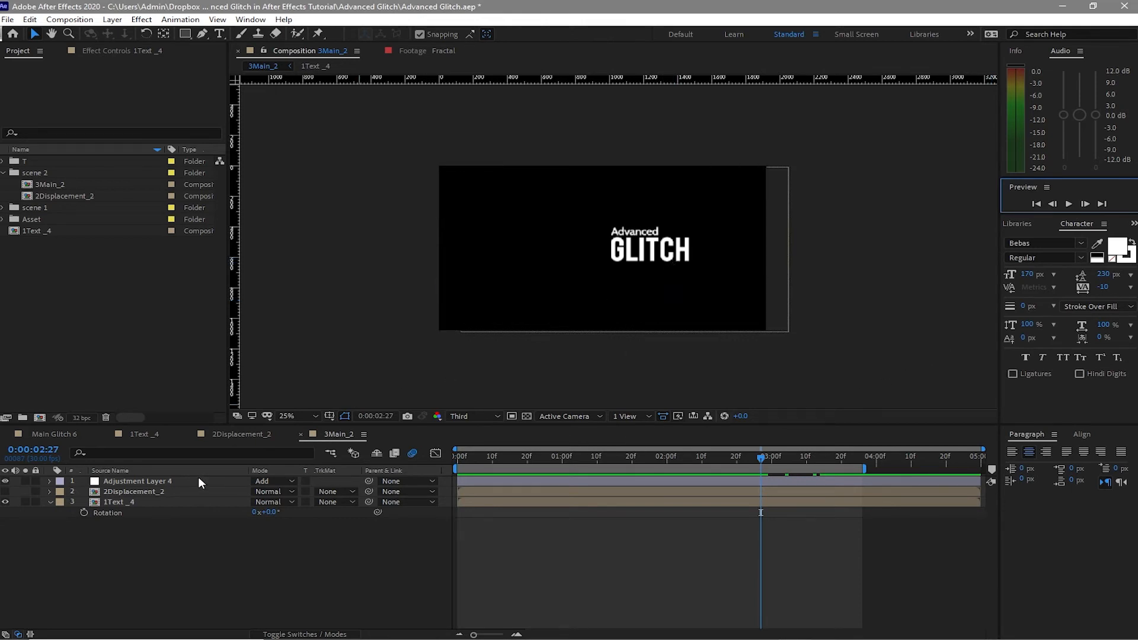
pyautogui.click(187, 504)
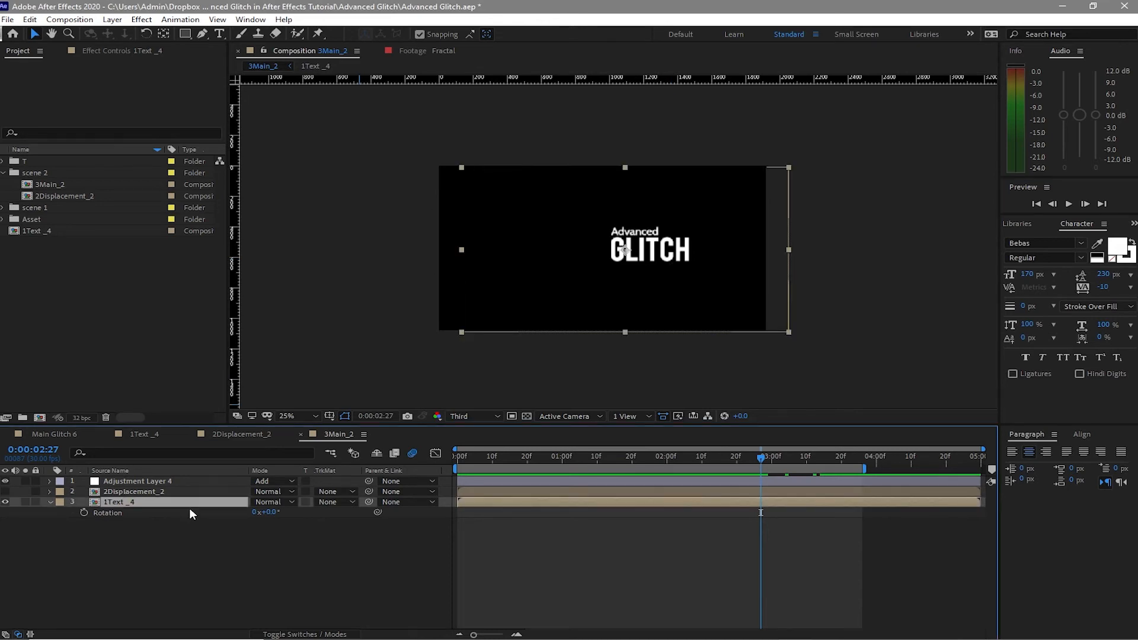
pyautogui.press('p')
pyautogui.click(1080, 436)
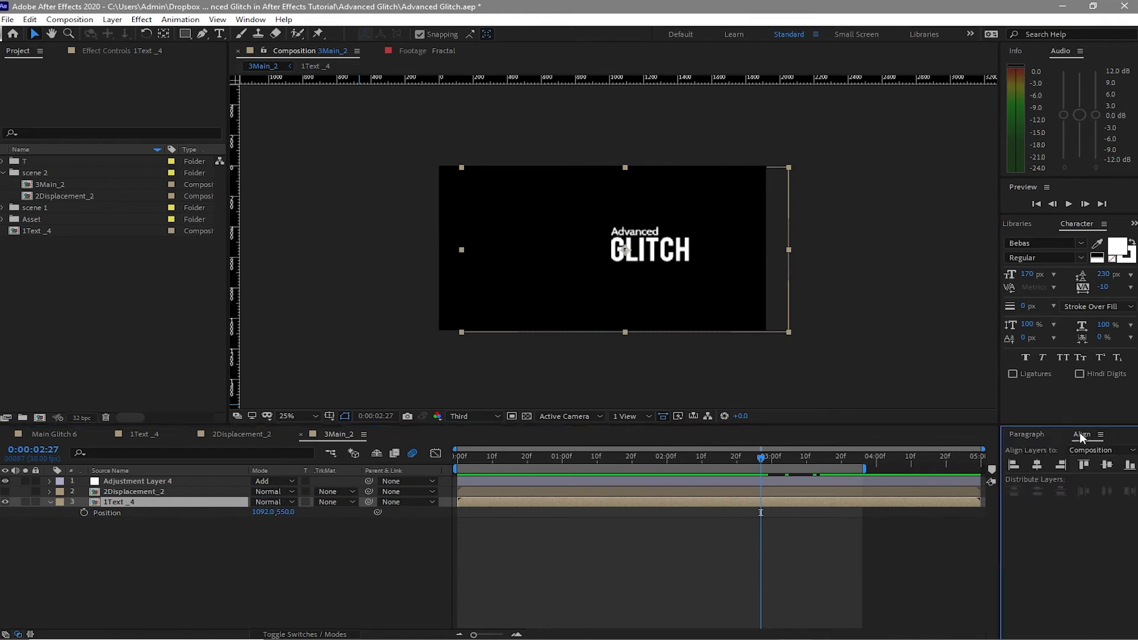
pyautogui.click(1035, 467)
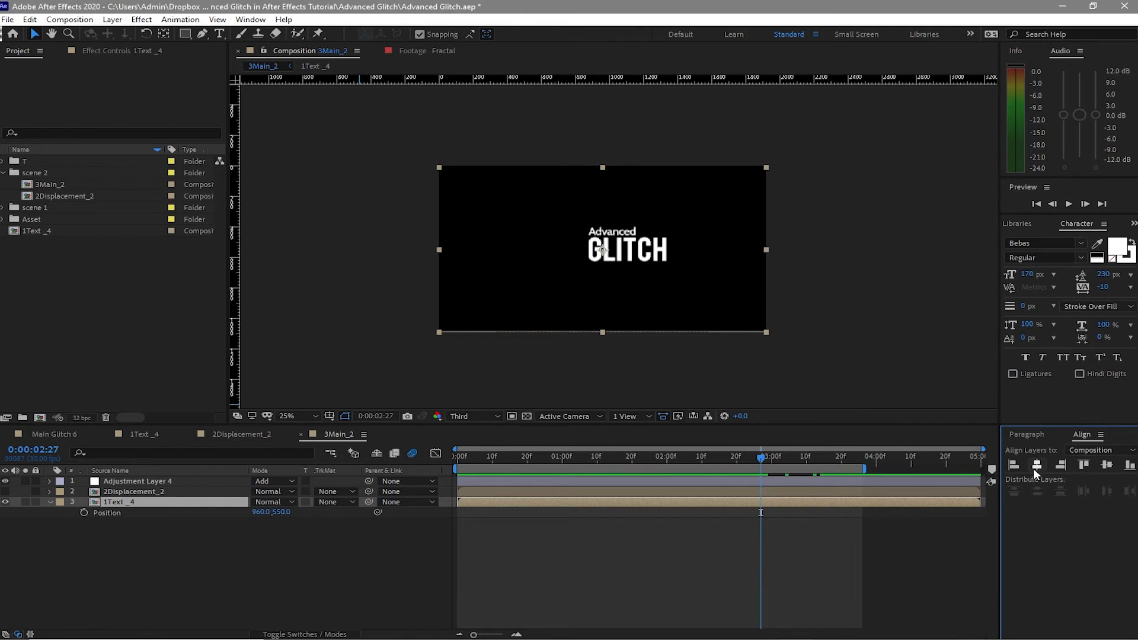
pyautogui.click(1106, 466)
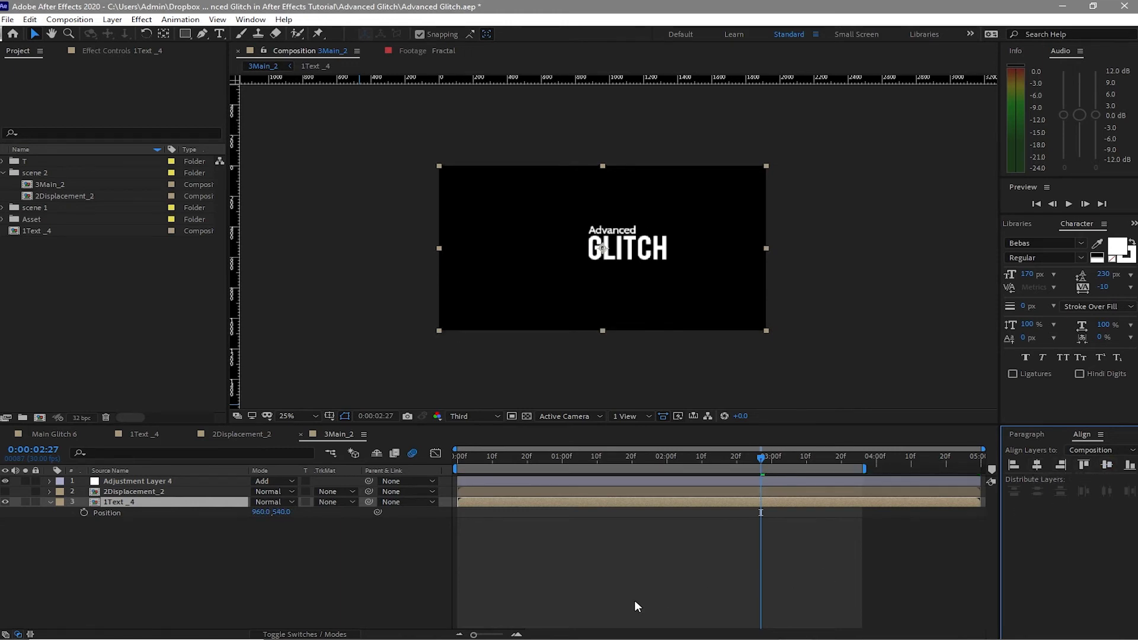
pyautogui.press('space')
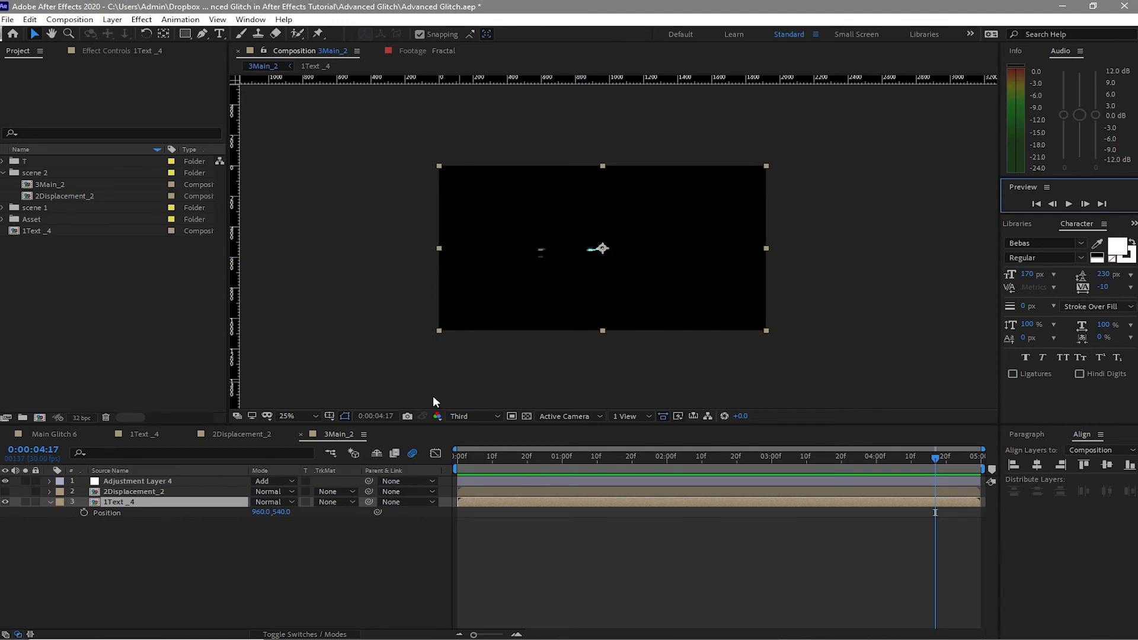
# Step: In 2Displacement_2, set the fractal layer's Fractal Noise Brightness keyframe at 0:00:00:00 to -255
pyautogui.click(235, 436)
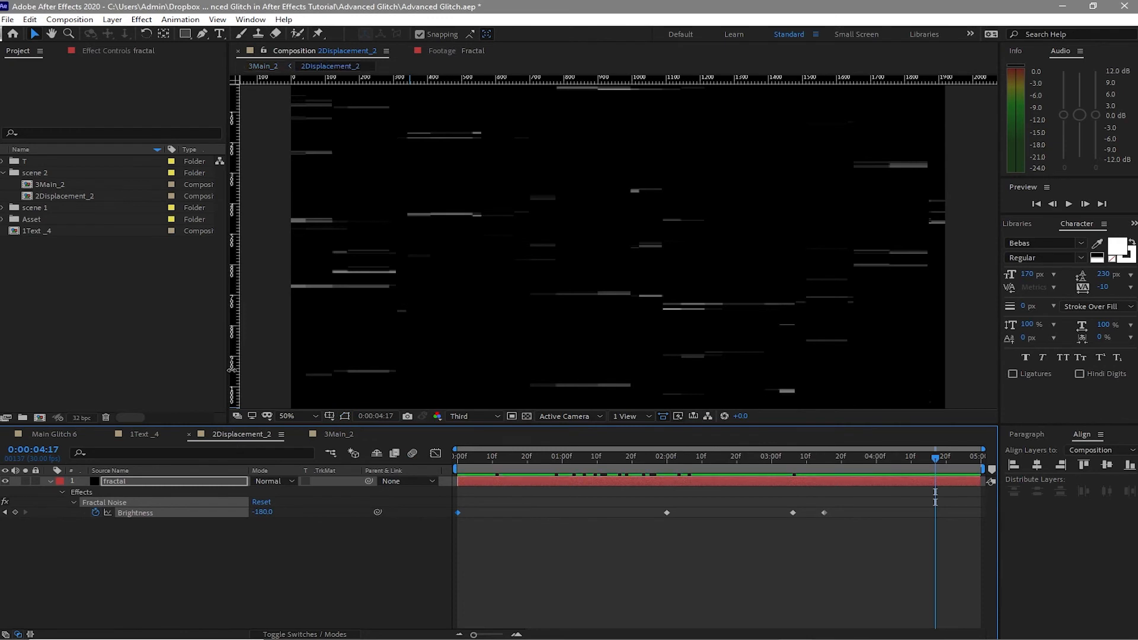
pyautogui.click(101, 50)
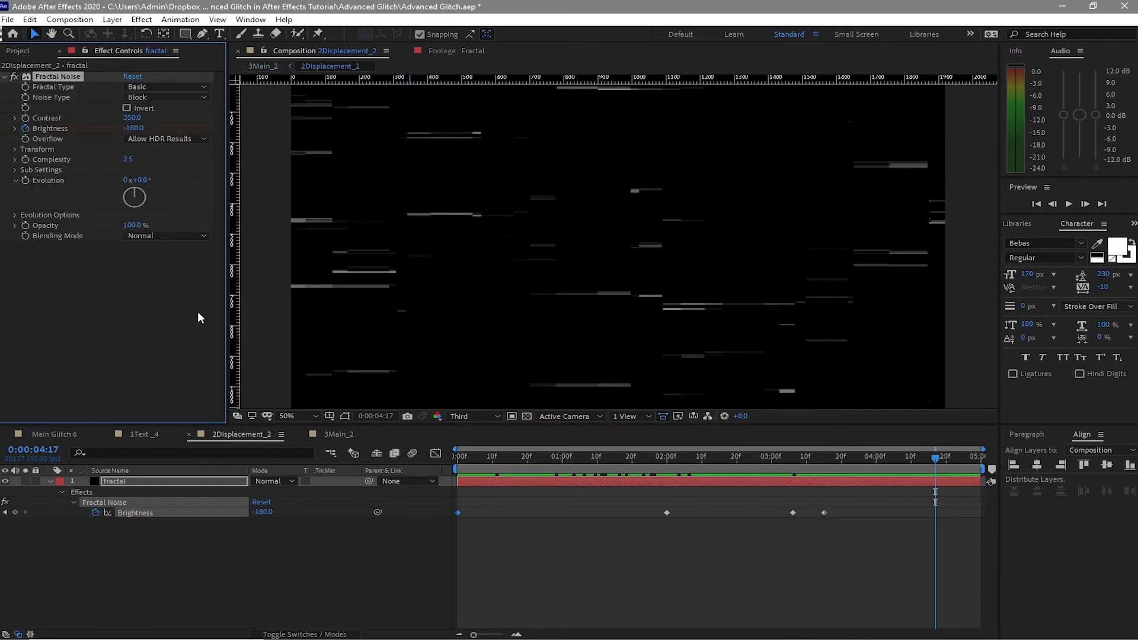
pyautogui.press('Home')
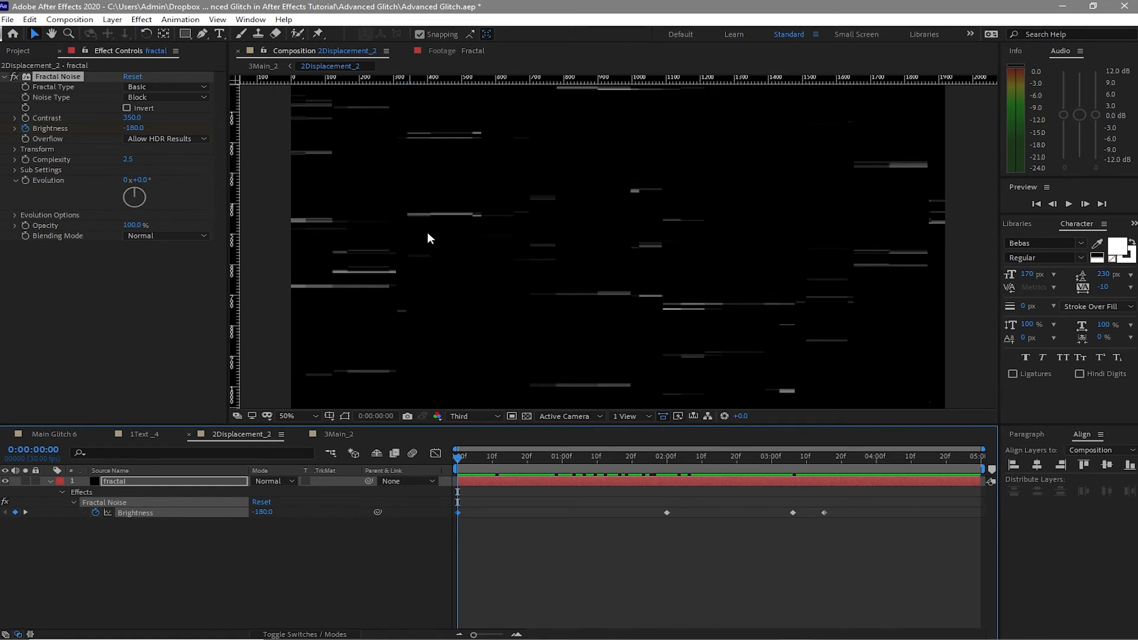
pyautogui.moveTo(133, 128); pyautogui.dragTo(116, 129)
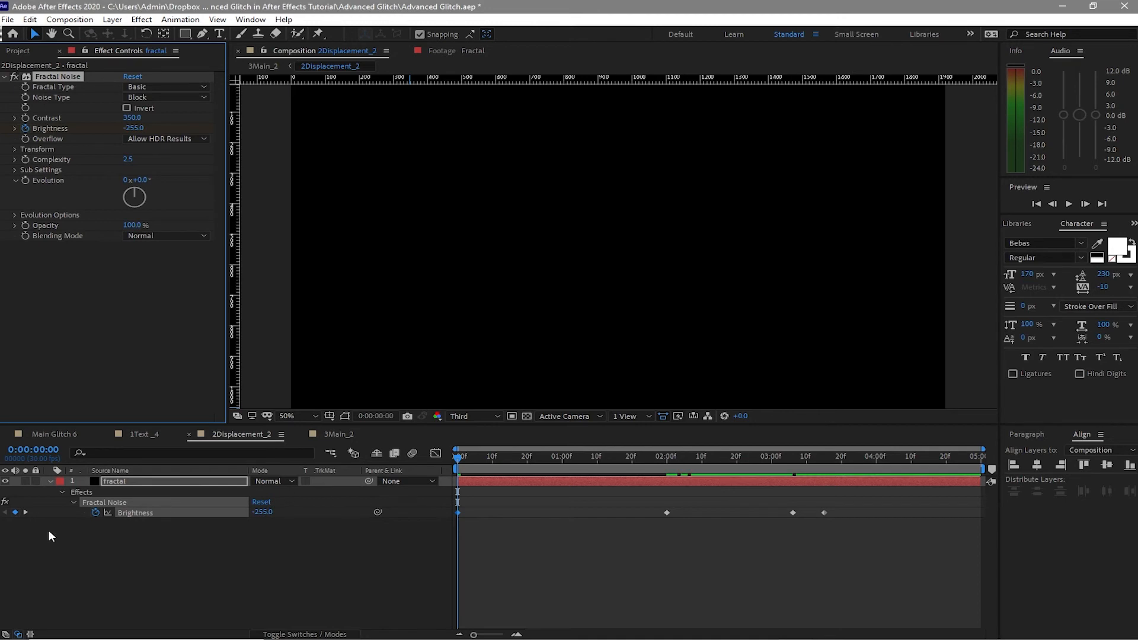
# Step: Set the Fractal Noise Brightness keyframes to 225 at 0:00:03:06 and -248 at 0:00:03:15
pyautogui.click(25, 512)
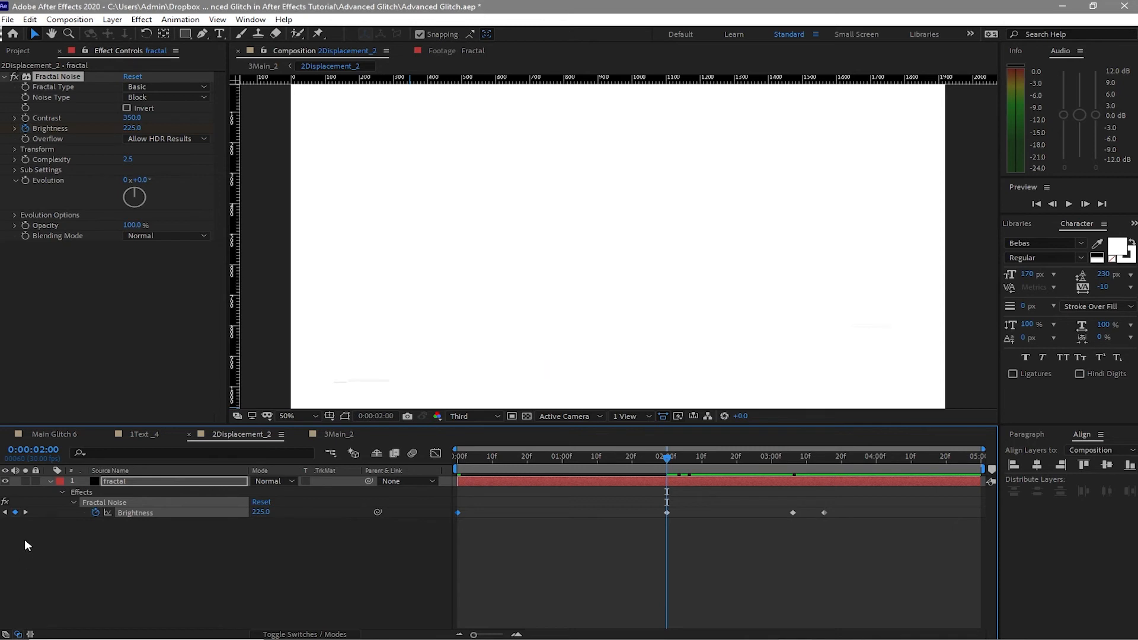
pyautogui.click(23, 513)
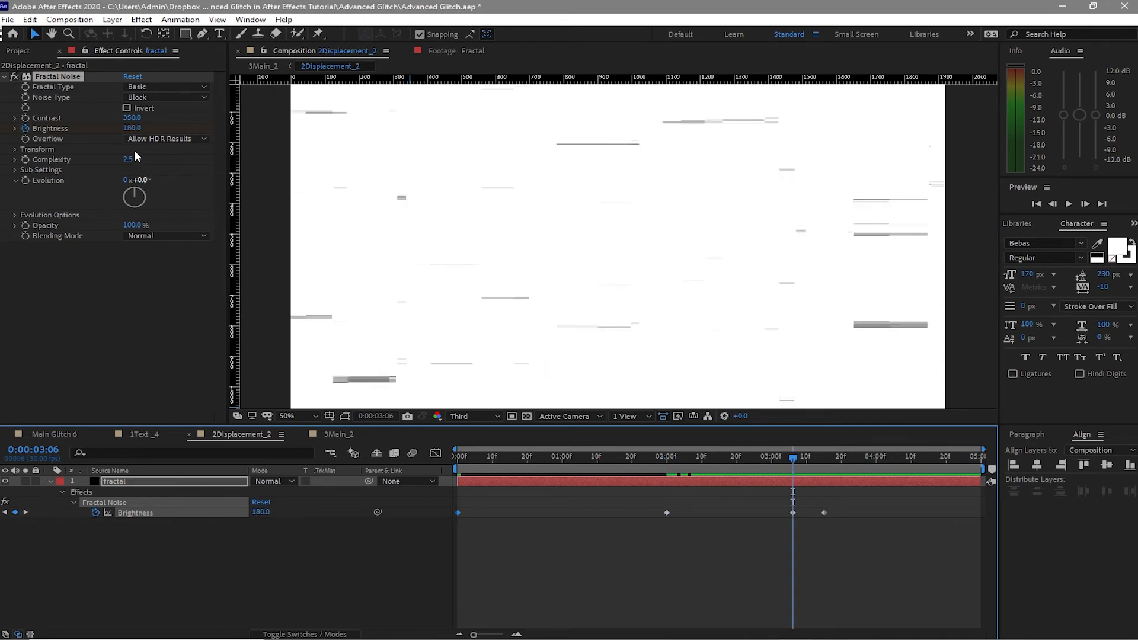
pyautogui.moveTo(128, 135); pyautogui.dragTo(176, 148)
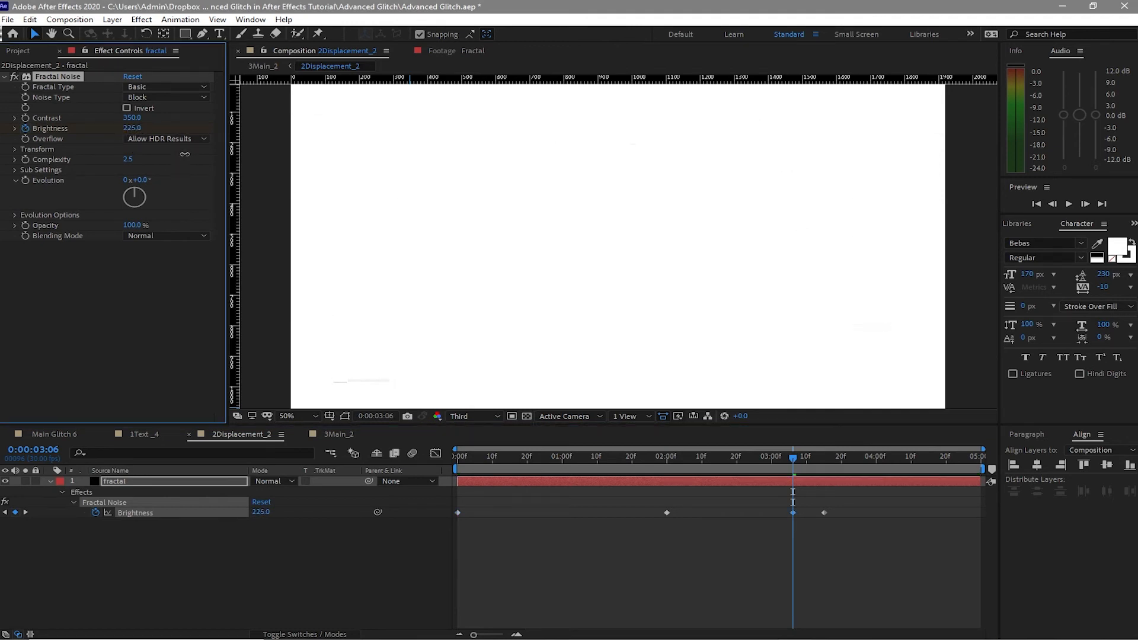
pyautogui.click(26, 512)
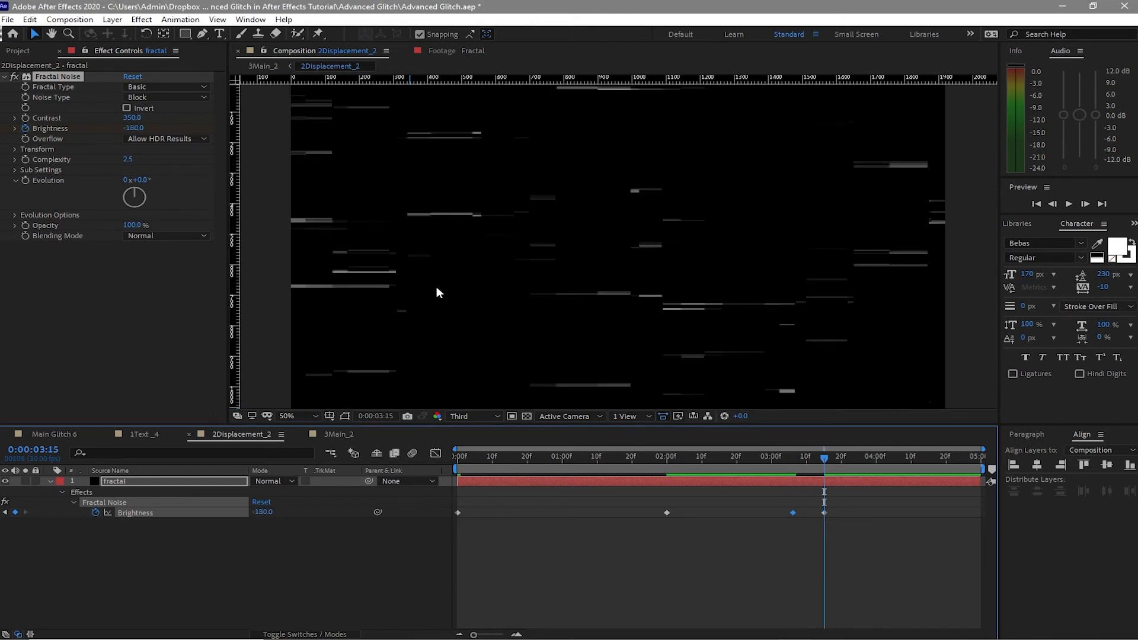
pyautogui.moveTo(143, 132); pyautogui.dragTo(104, 131)
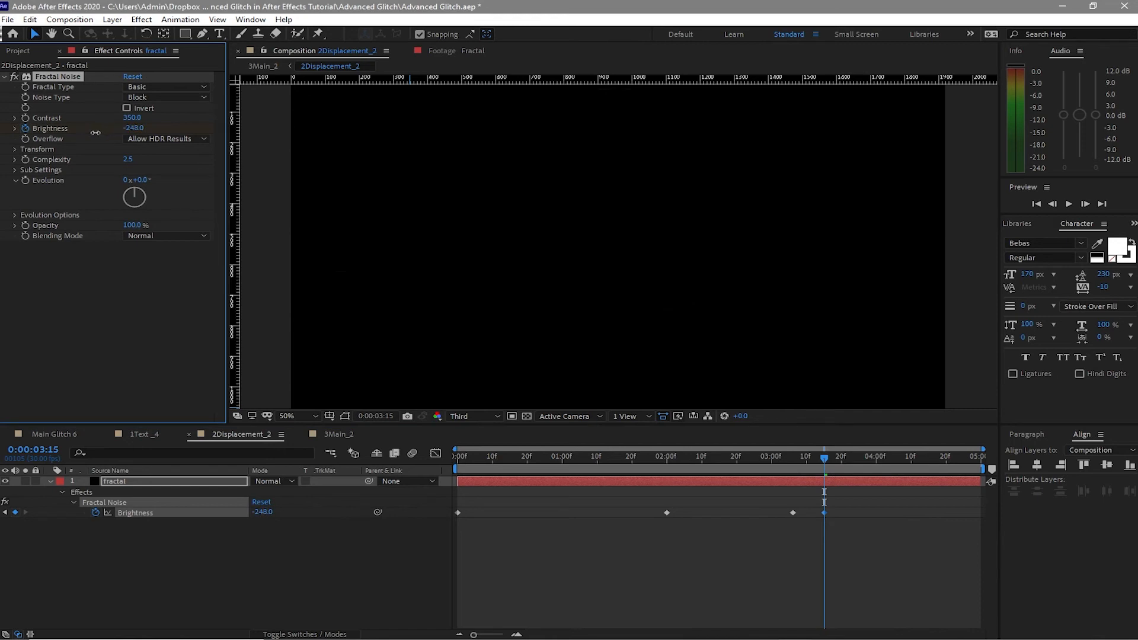
# Step: Play back 3Main_2 from the start to check how the title appears with the changed displacement
pyautogui.click(337, 434)
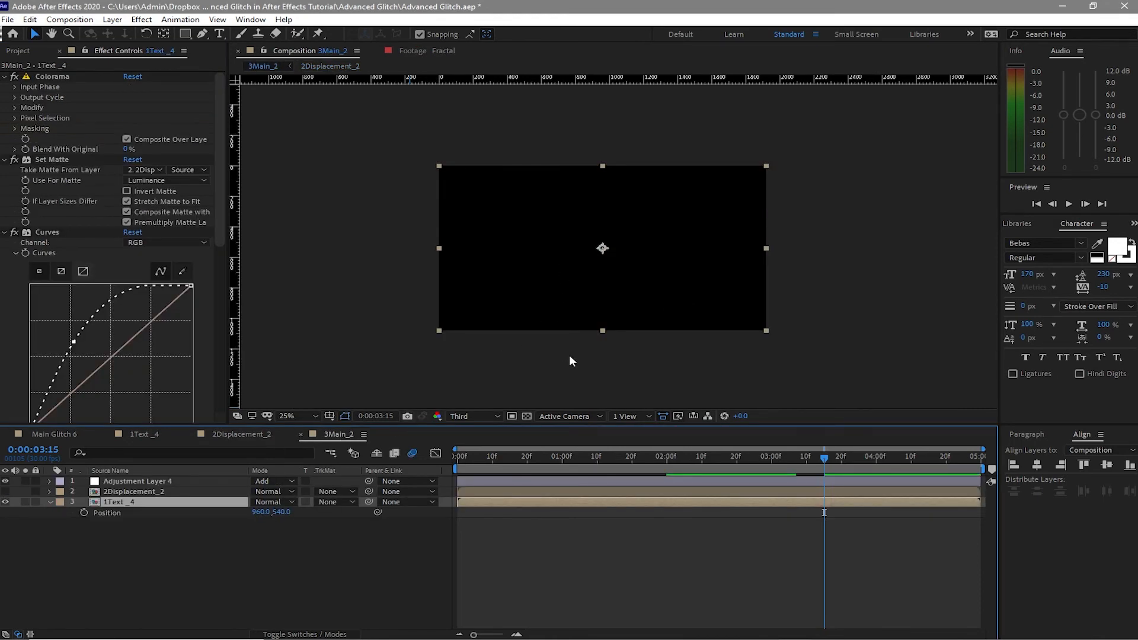
pyautogui.moveTo(827, 452); pyautogui.dragTo(392, 485)
pyautogui.press('space')
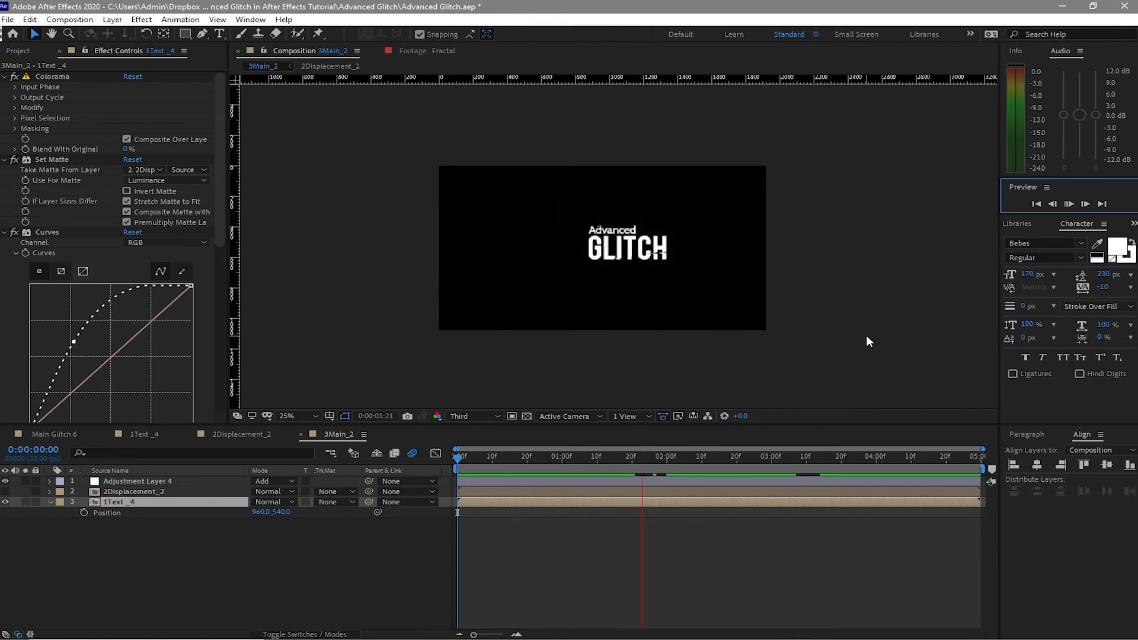
pyautogui.press('space')
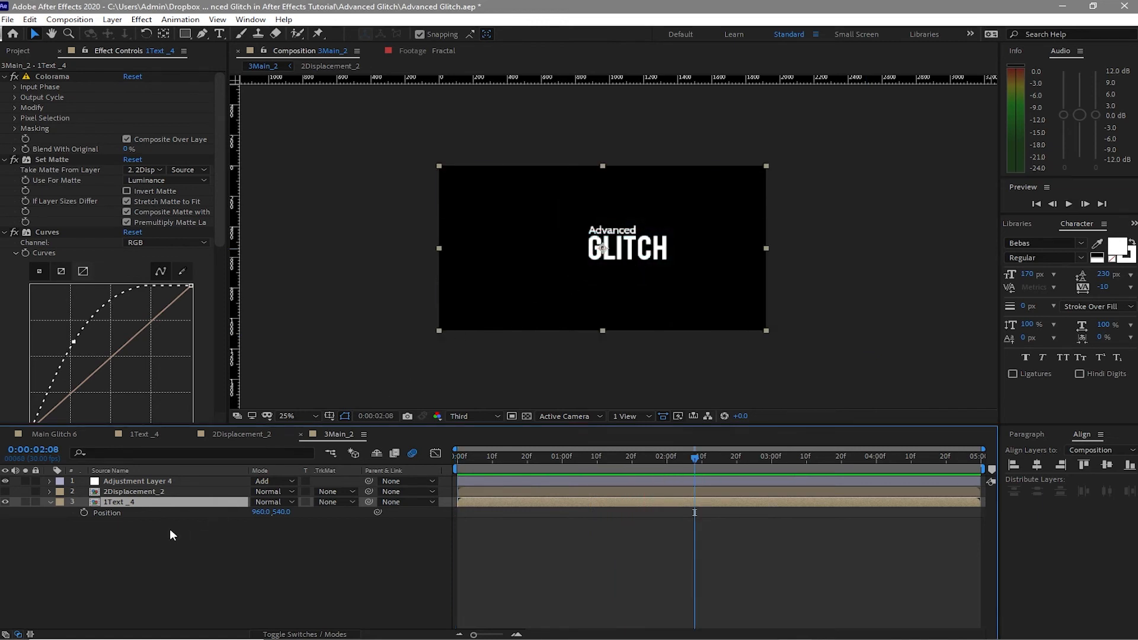
# Step: Duplicate the 1Text_4 layer in 3Main_2 and rename the lower copy reflection
pyautogui.click(50, 502)
pyautogui.click(33, 21)
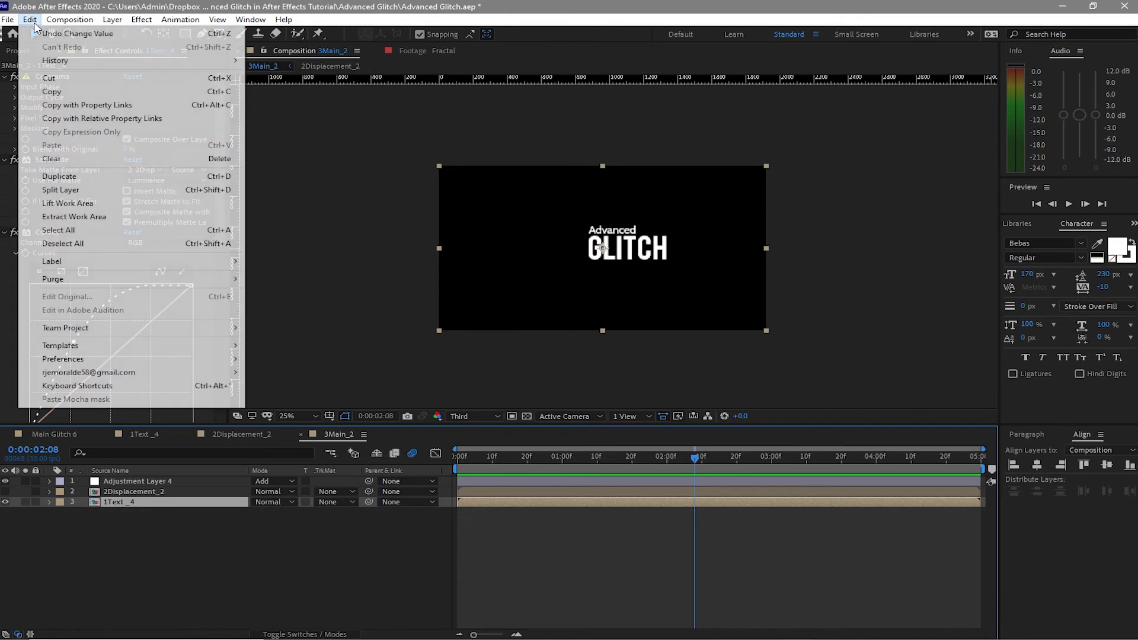
pyautogui.click(64, 177)
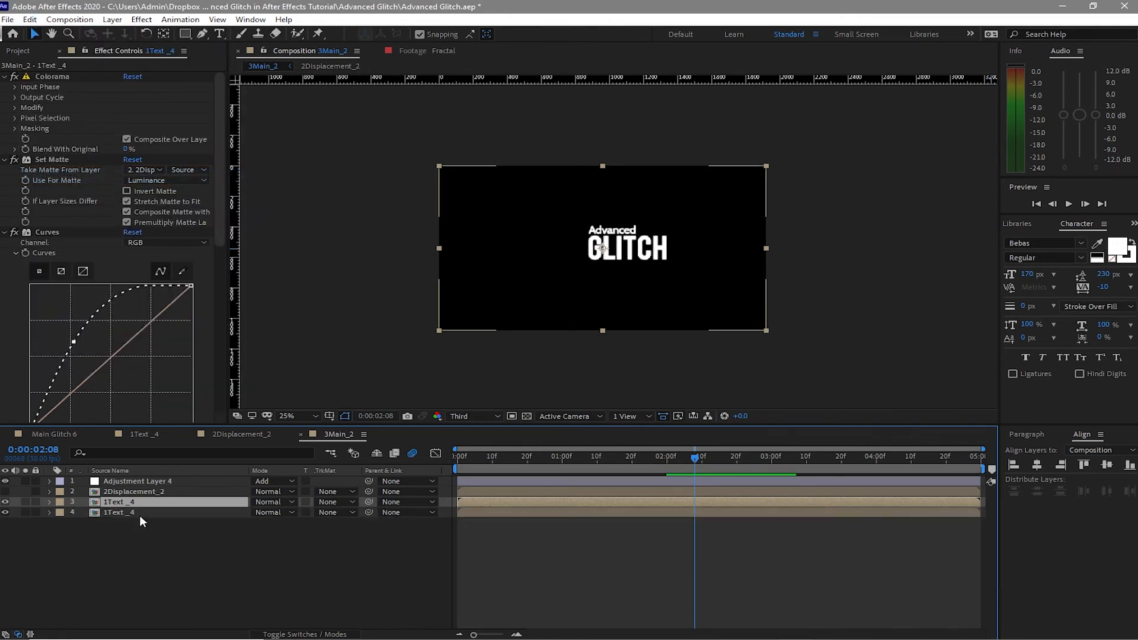
pyautogui.rightClick(157, 513)
pyautogui.click(191, 492)
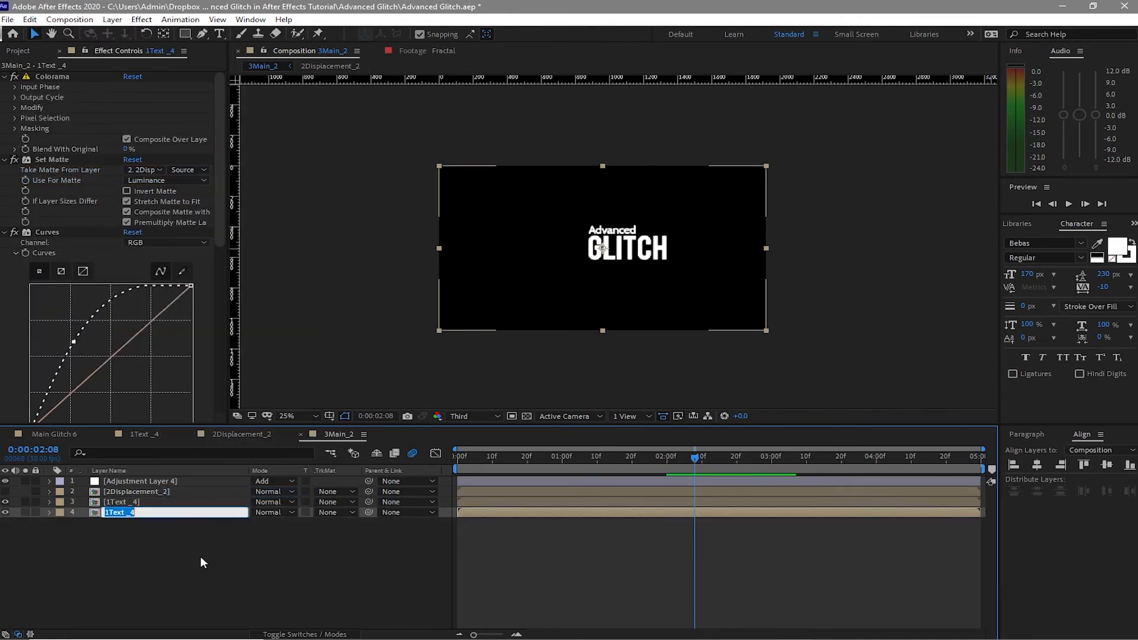
pyautogui.write('reflection')
pyautogui.press('Return')
# Step: Flip the reflection layer vertically and lower it to position 960, 742
pyautogui.click(148, 513)
pyautogui.click(112, 19)
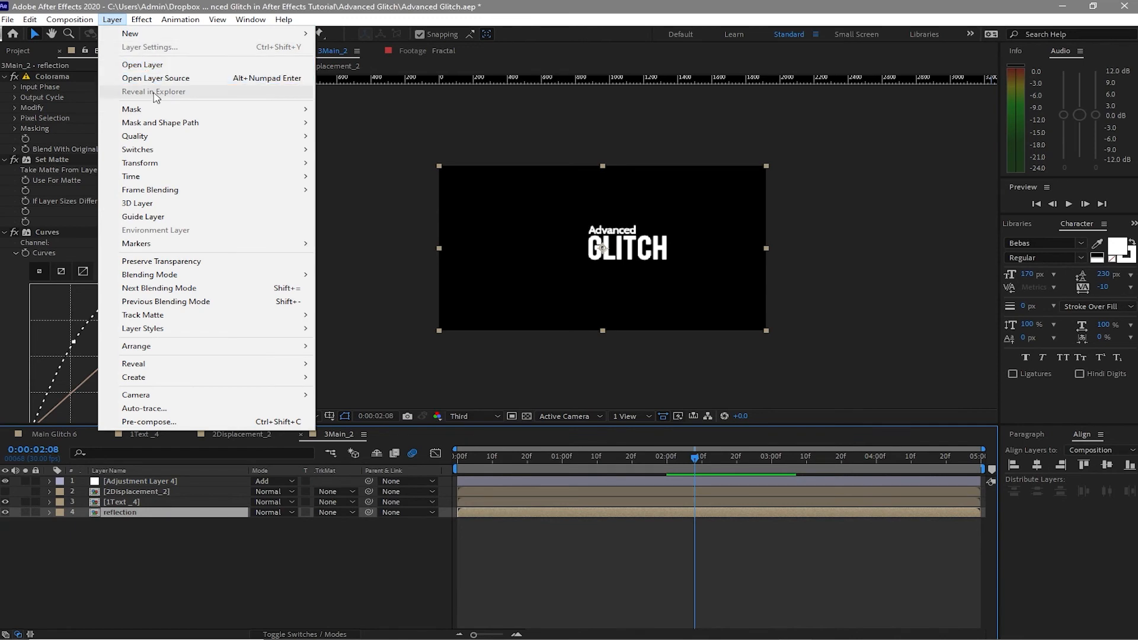
pyautogui.moveTo(237, 163)
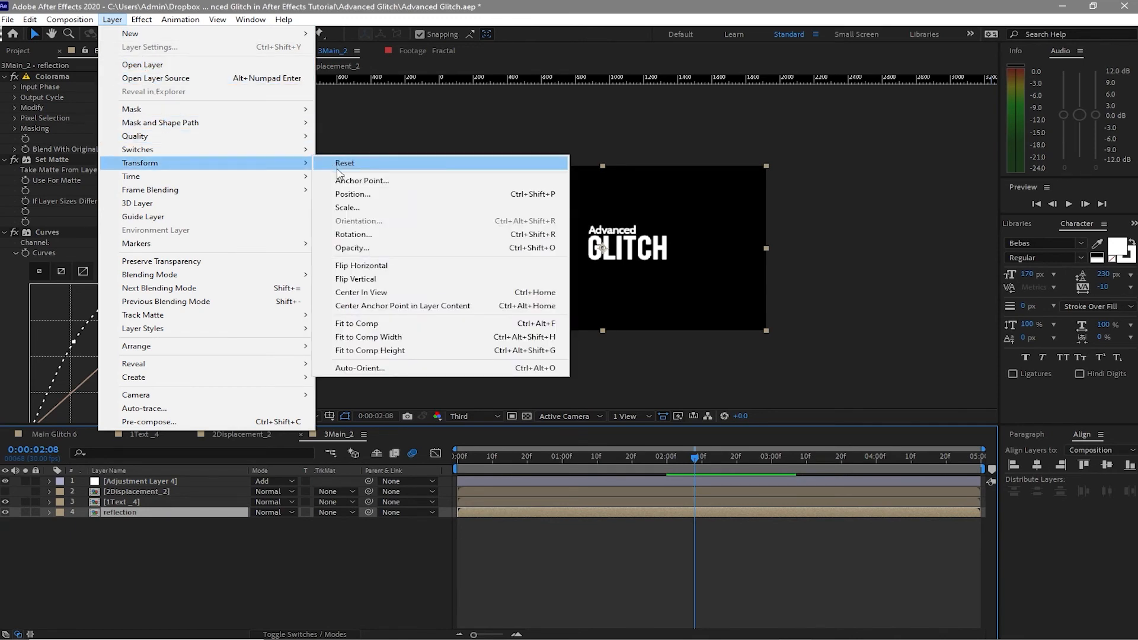
pyautogui.click(355, 279)
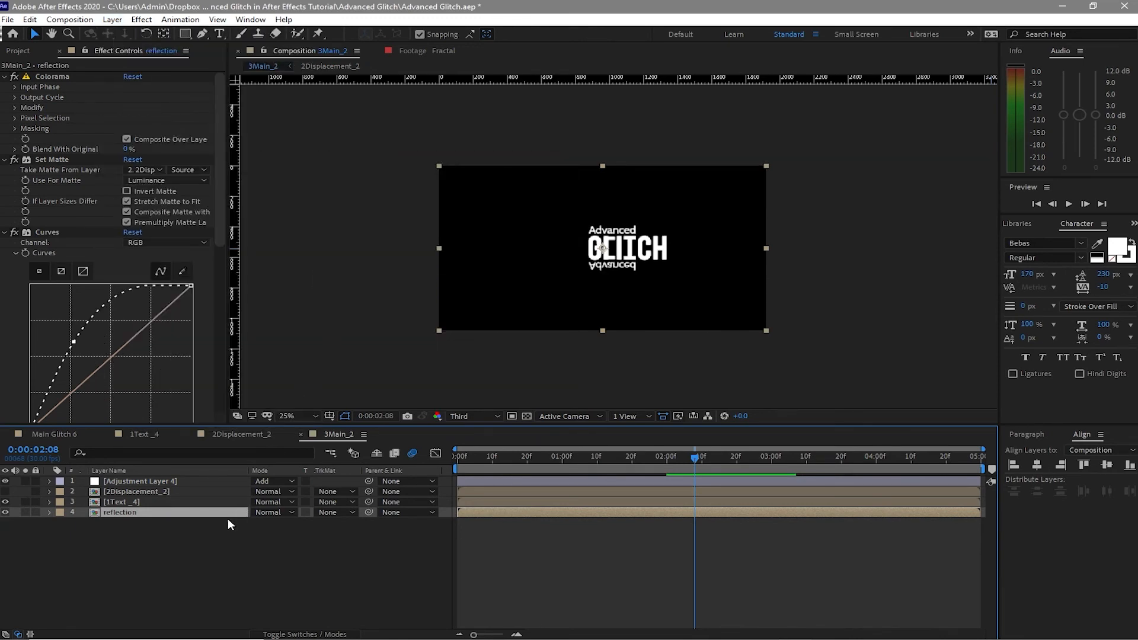
pyautogui.press('p')
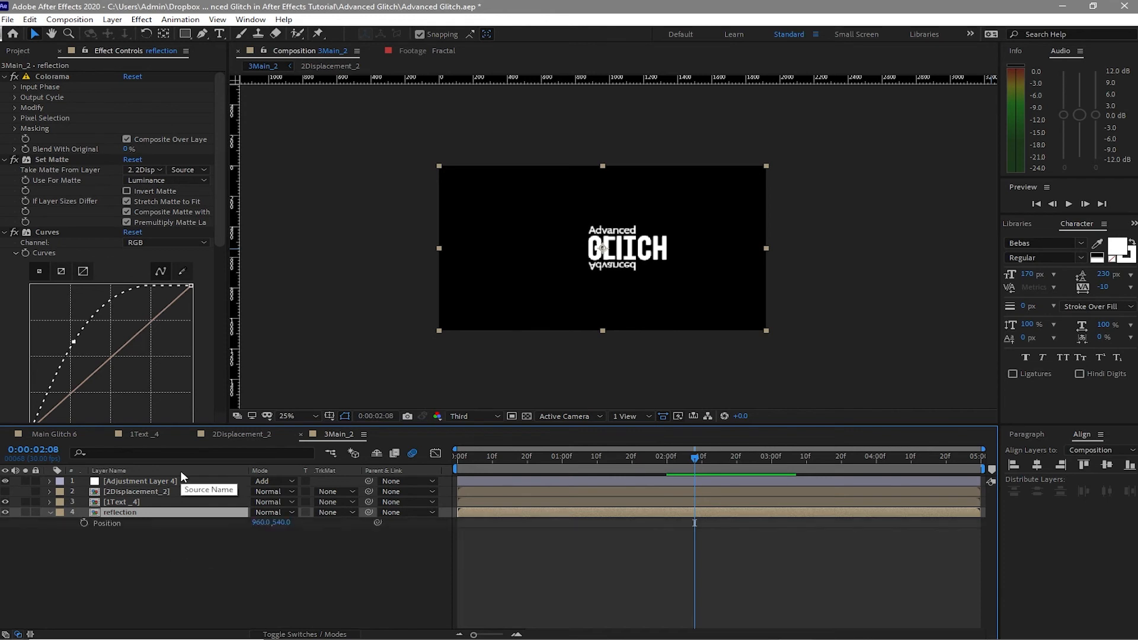
pyautogui.moveTo(282, 523); pyautogui.dragTo(368, 547)
# Step: Raise the 1Text_4 layer, show the title/action-safe guides, and space the title and its reflection evenly about the frame's centre
pyautogui.click(150, 502)
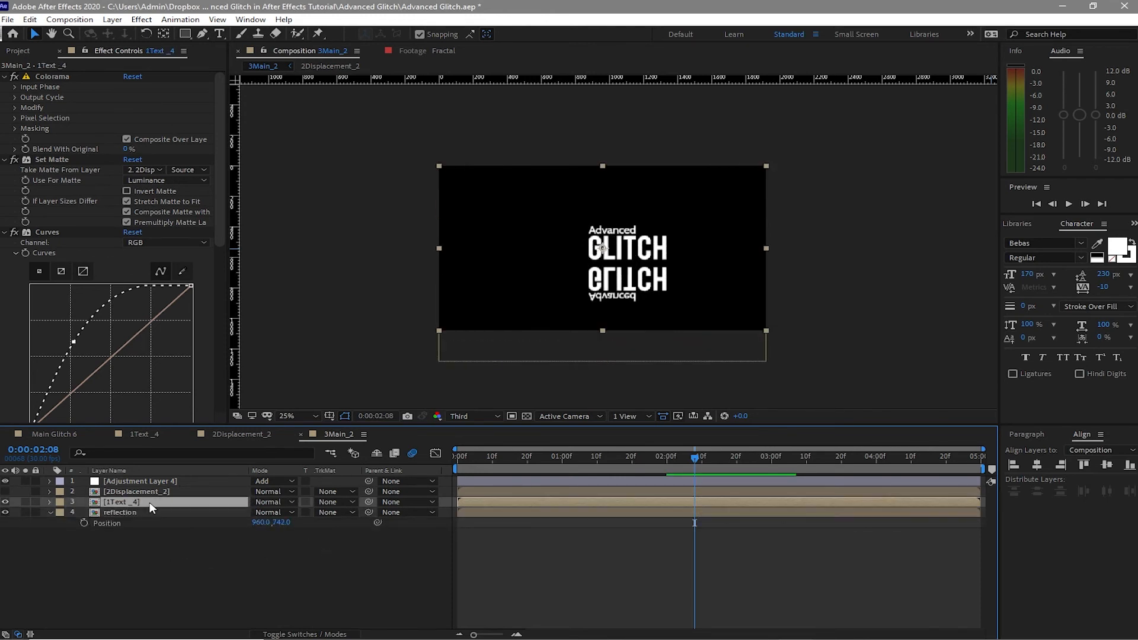
pyautogui.press('p')
pyautogui.click(330, 417)
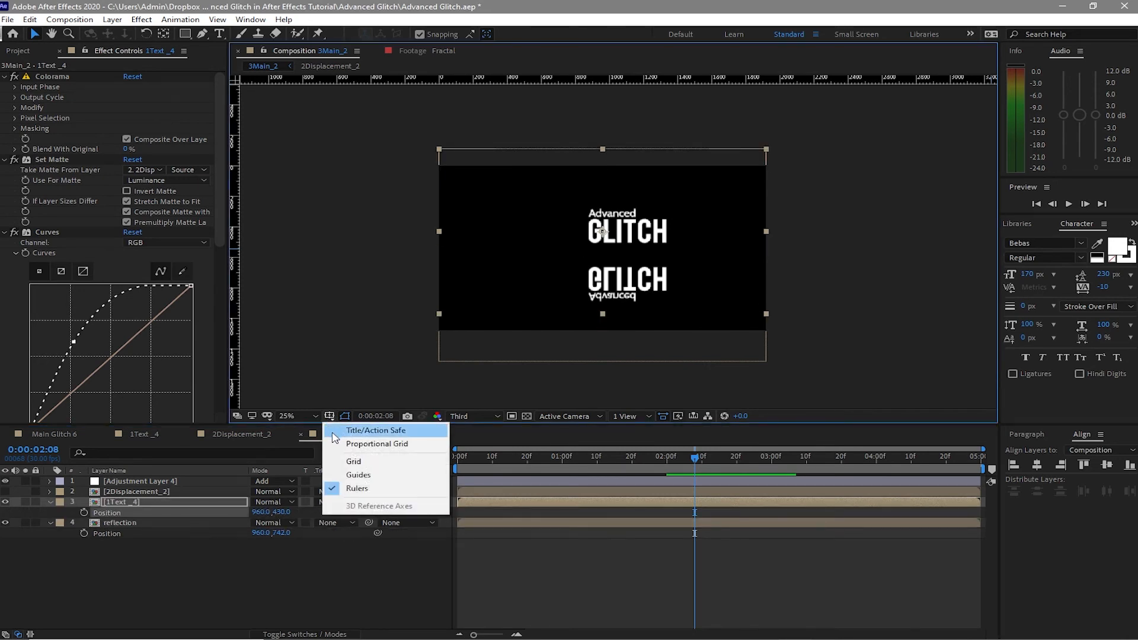
pyautogui.click(335, 437)
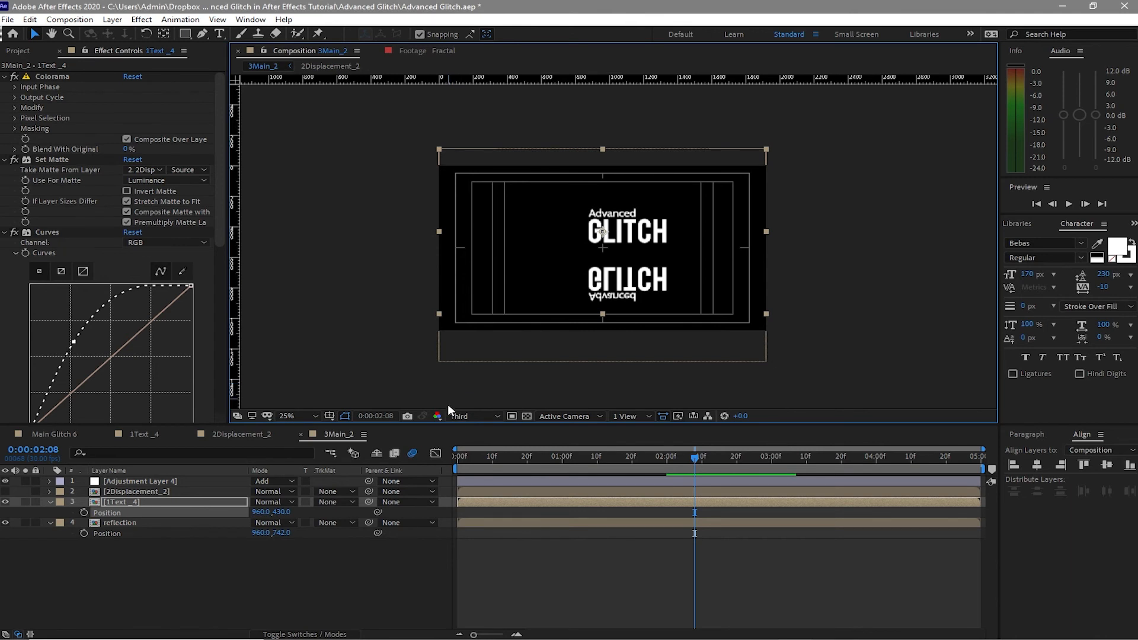
pyautogui.moveTo(282, 512); pyautogui.dragTo(269, 539)
pyautogui.click(279, 533)
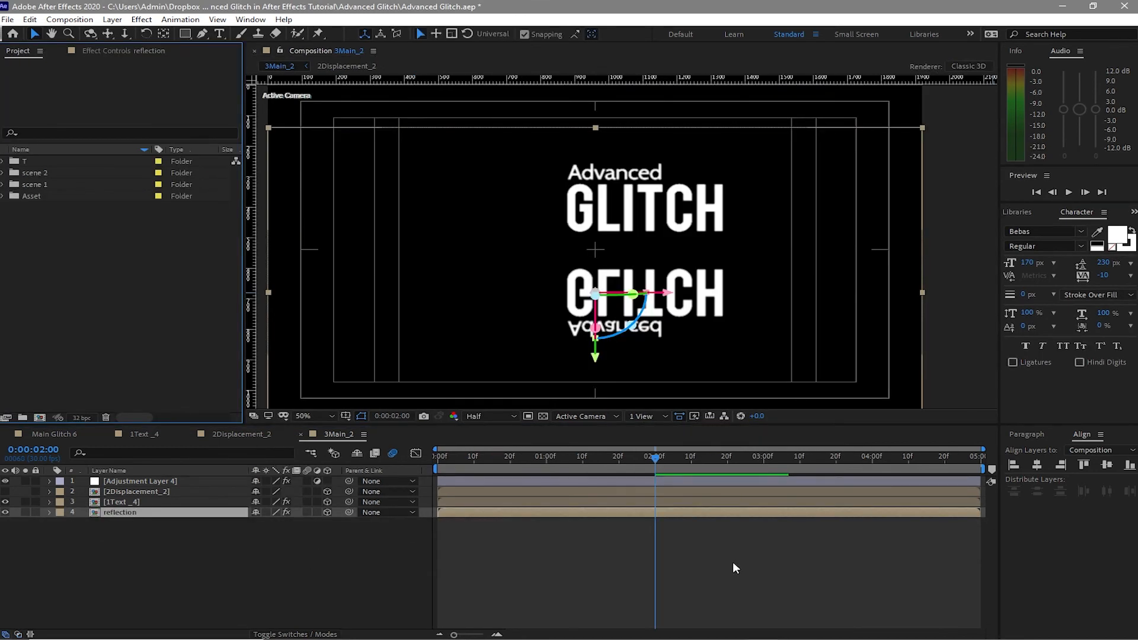
# Step: Set the duration of the 1Text_4 composition to 0:00:10:00
pyautogui.click(140, 435)
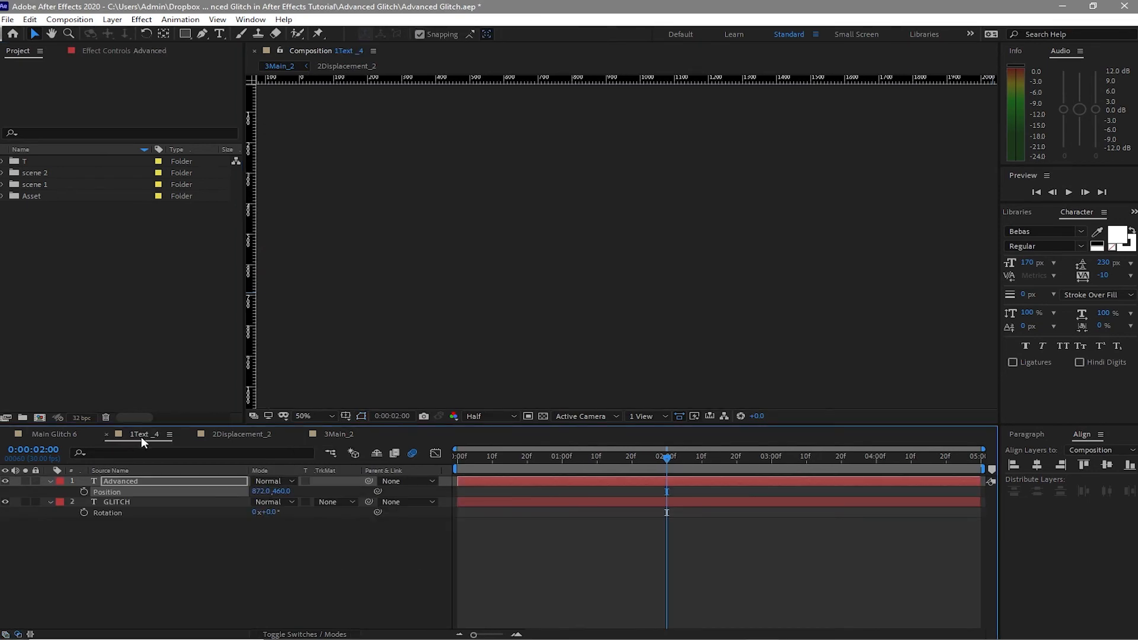
pyautogui.click(89, 20)
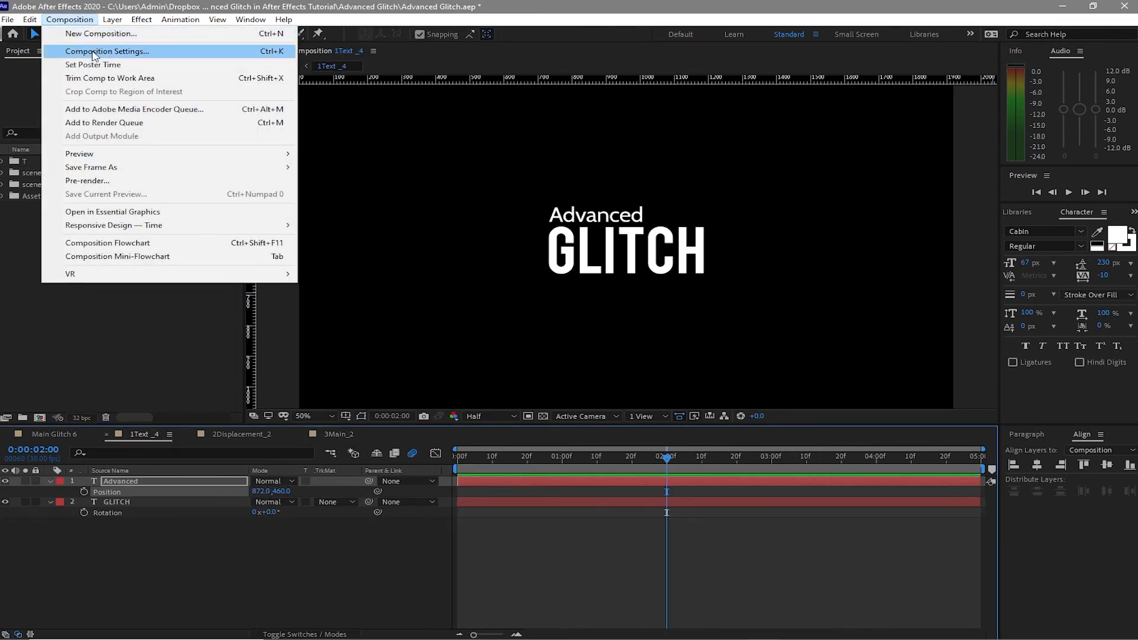
pyautogui.click(93, 52)
pyautogui.click(482, 362)
pyautogui.press('BackSpace')
pyautogui.press('BackSpace')
pyautogui.write('10')
pyautogui.click(660, 455)
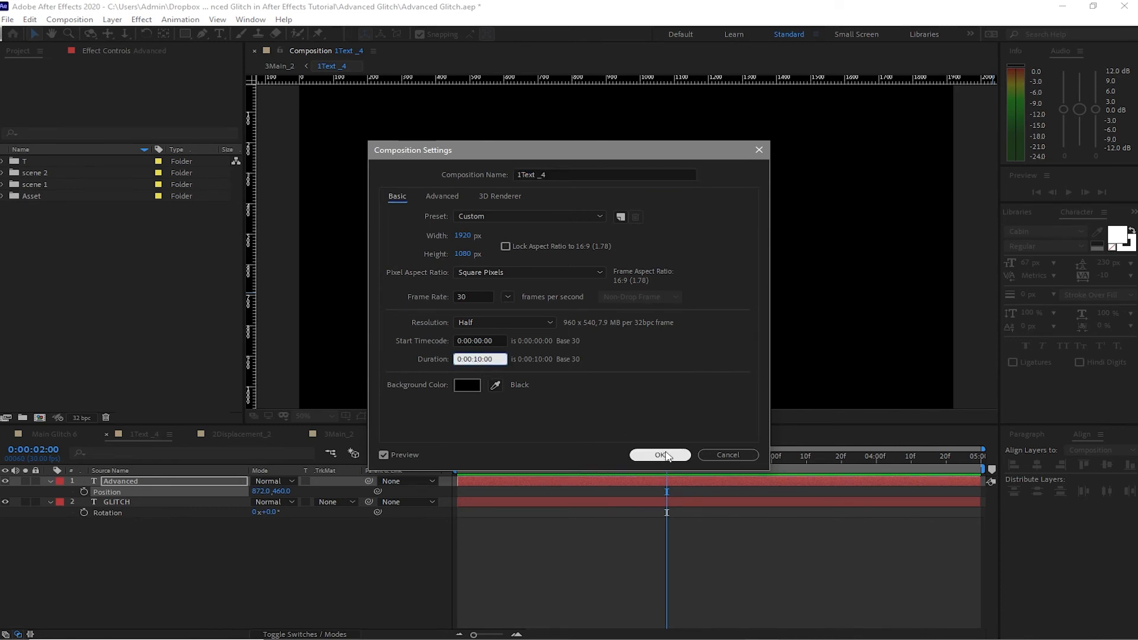
# Step: Set the duration of the 2Displacement_2 composition to 0:00:10:00
pyautogui.click(228, 440)
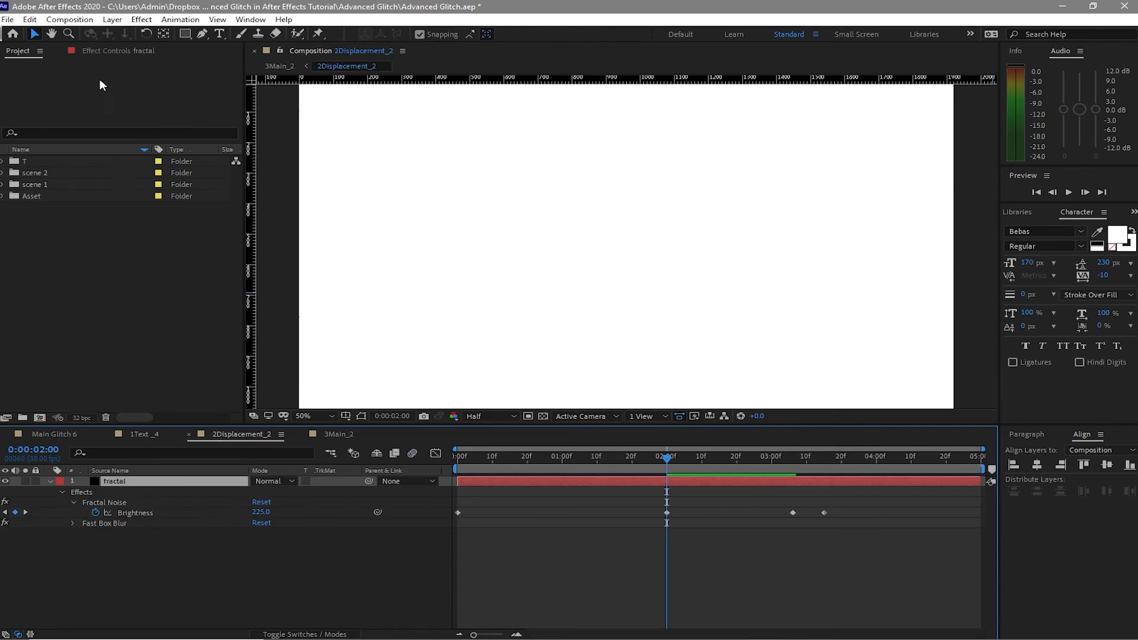
pyautogui.click(83, 24)
pyautogui.click(89, 35)
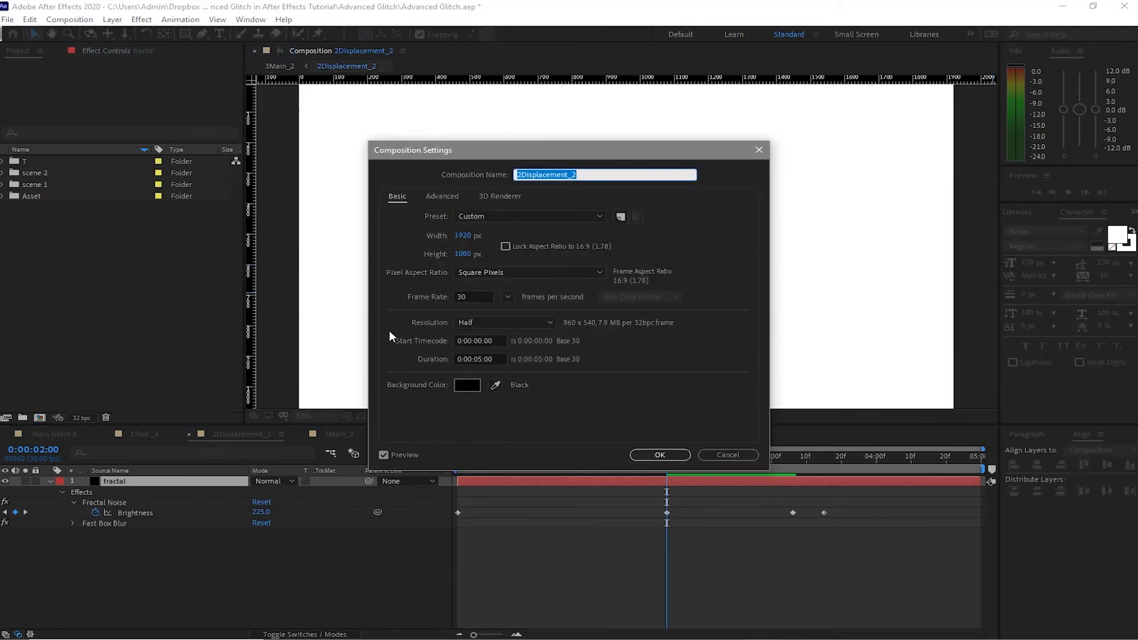
pyautogui.click(475, 358)
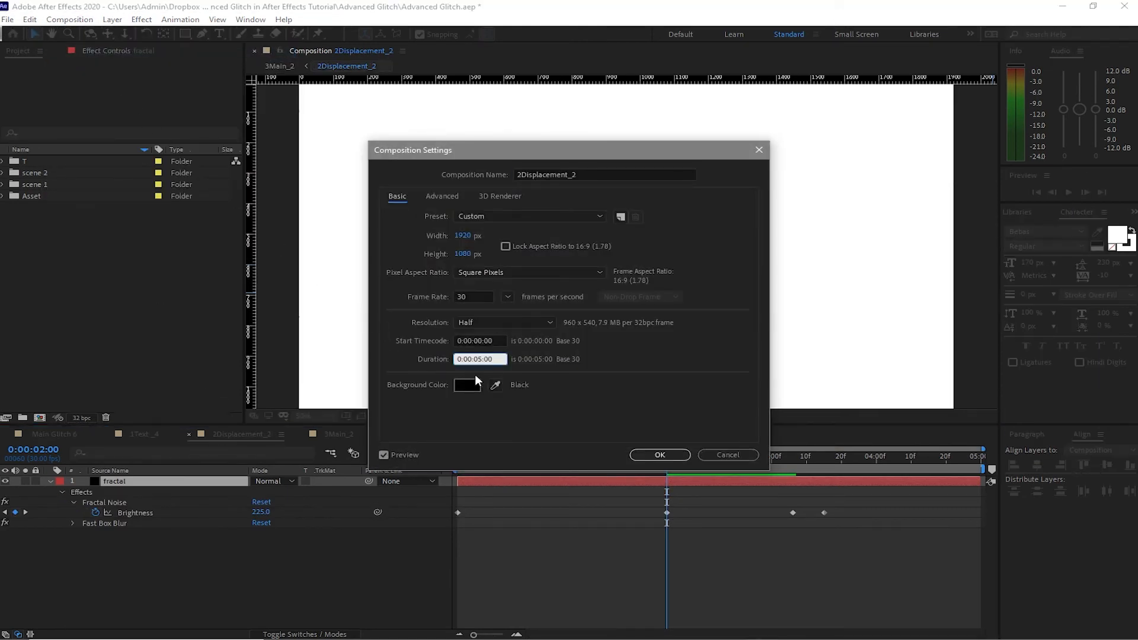
pyautogui.write('10')
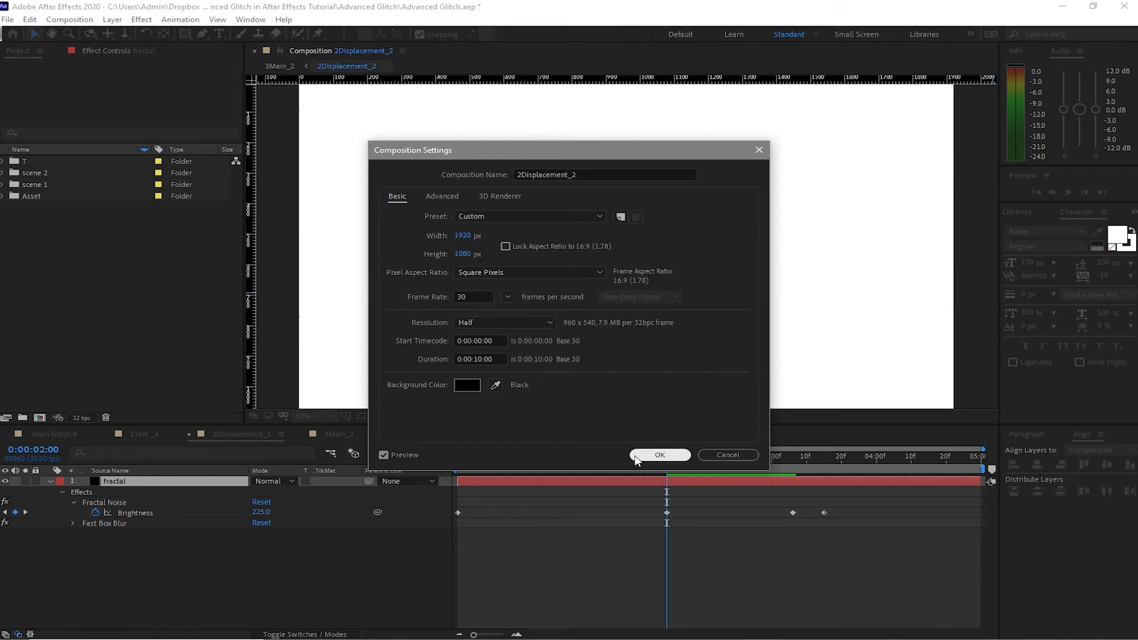
pyautogui.click(659, 455)
# Step: Extend the fractal layer in 2Displacement_2 and both text layers in 1Text_4 to the end of their 10-second compositions
pyautogui.moveTo(720, 481); pyautogui.dragTo(979, 480)
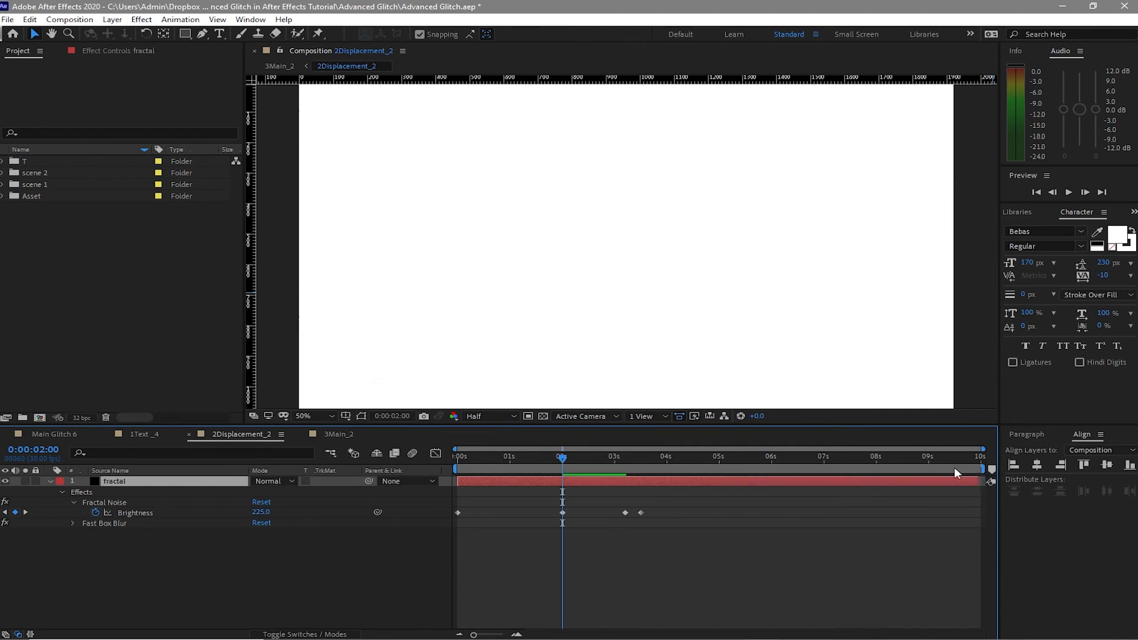
pyautogui.click(134, 436)
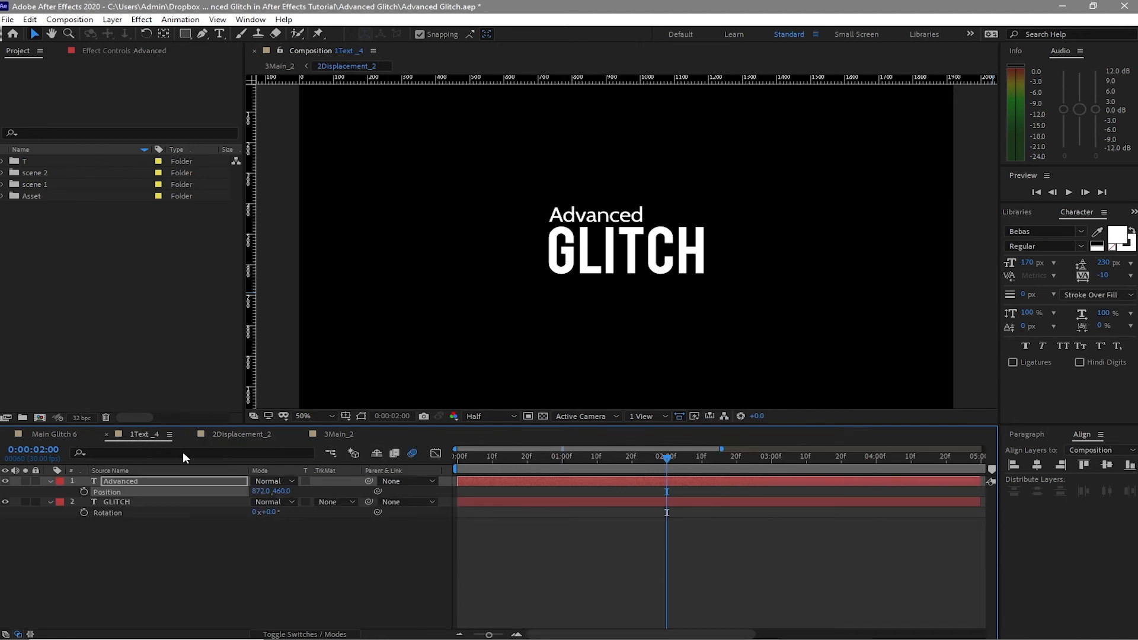
pyautogui.moveTo(980, 482)
pyautogui.mouseDown()
pyautogui.moveTo(775, 492)
pyautogui.moveTo(988, 497)
pyautogui.mouseUp()
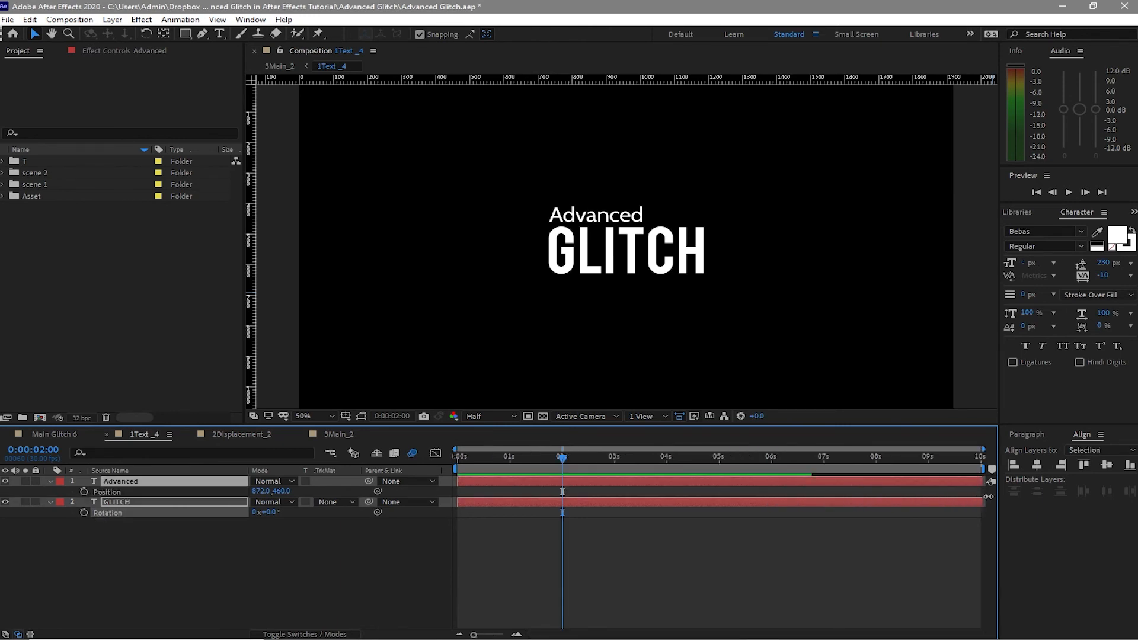
# Step: Set the duration of the 3Main_2 composition to 0:00:10:00
pyautogui.click(330, 434)
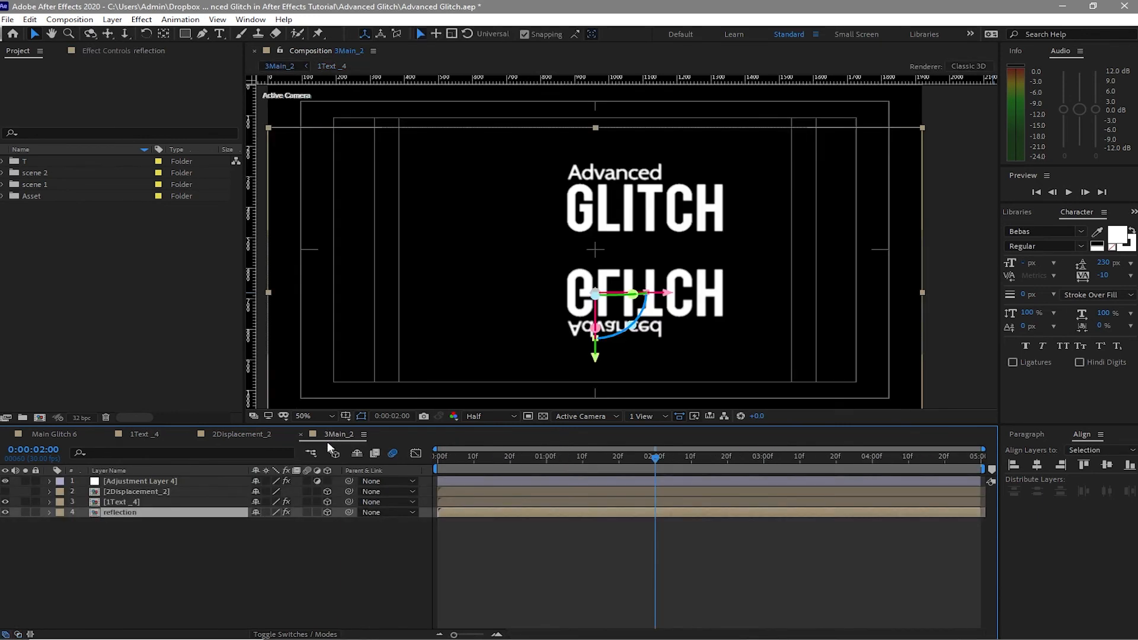
pyautogui.click(70, 19)
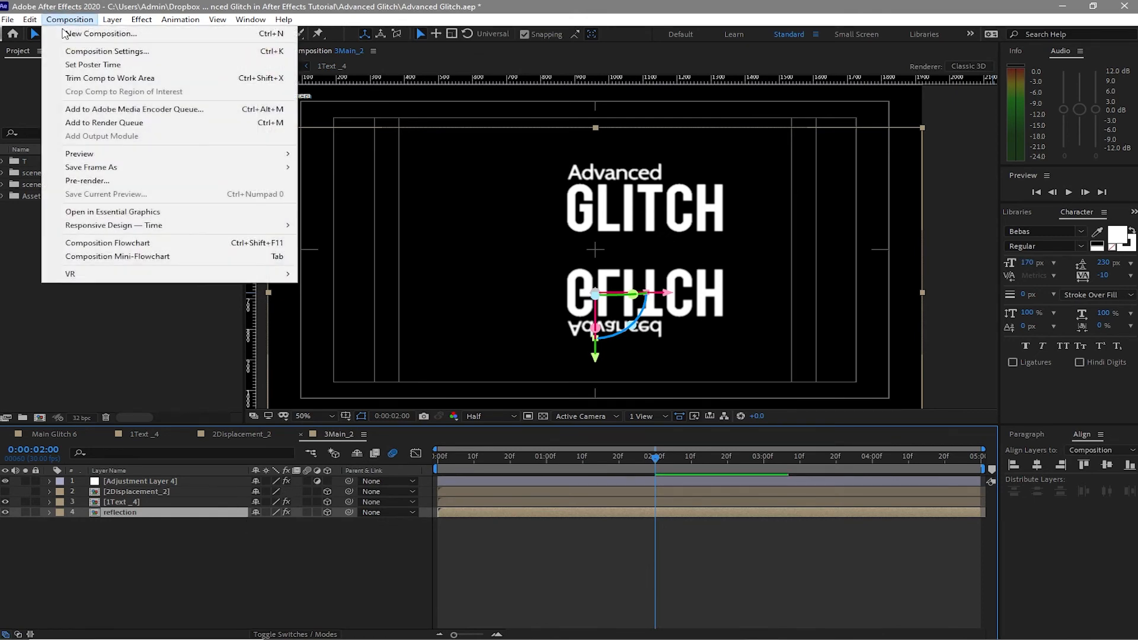
pyautogui.click(83, 51)
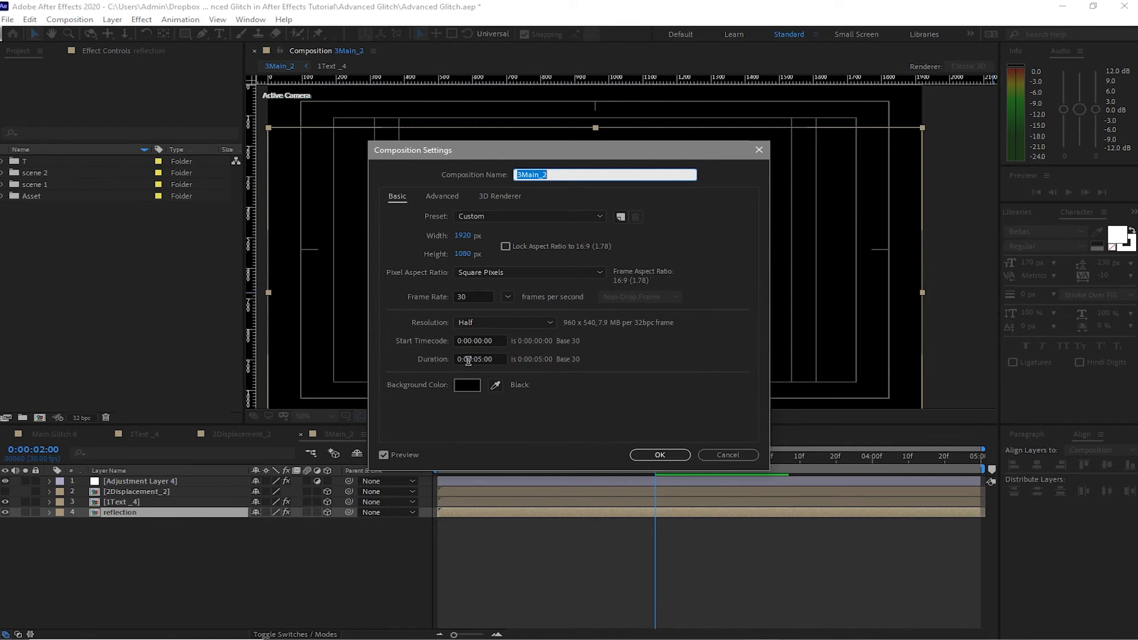
pyautogui.click(475, 359)
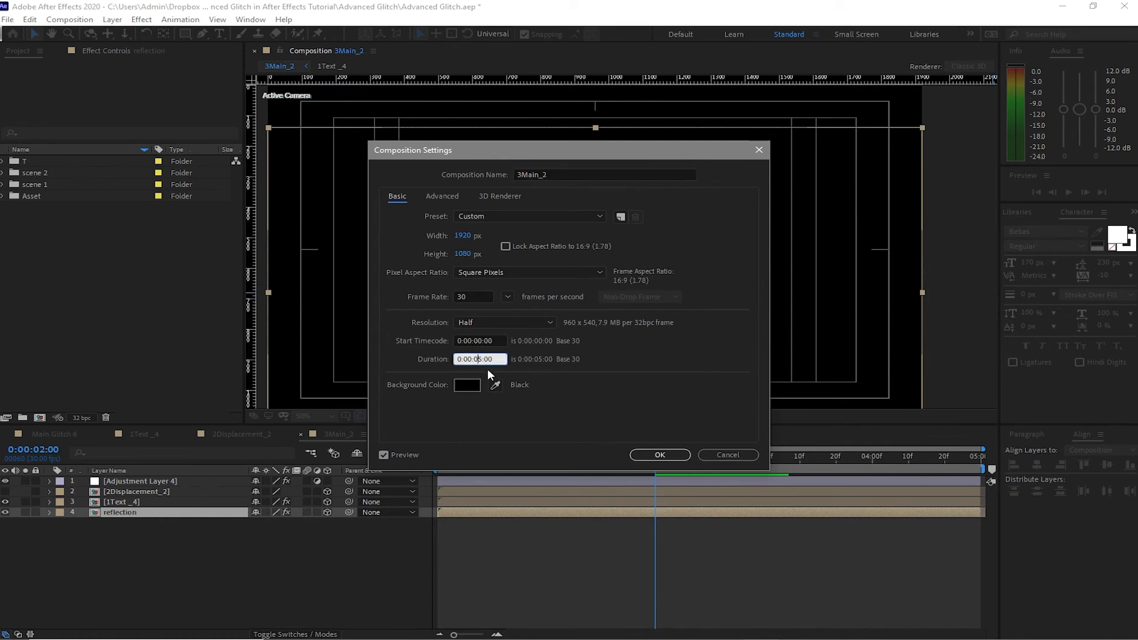
pyautogui.press('BackSpace')
pyautogui.write('10')
pyautogui.click(660, 454)
# Step: Show the full 10-second timeline of 3Main_2 and extend all four layers to its end
pyautogui.moveTo(713, 449); pyautogui.dragTo(986, 450)
pyautogui.moveTo(178, 541); pyautogui.dragTo(173, 482)
pyautogui.moveTo(709, 503); pyautogui.dragTo(982, 502)
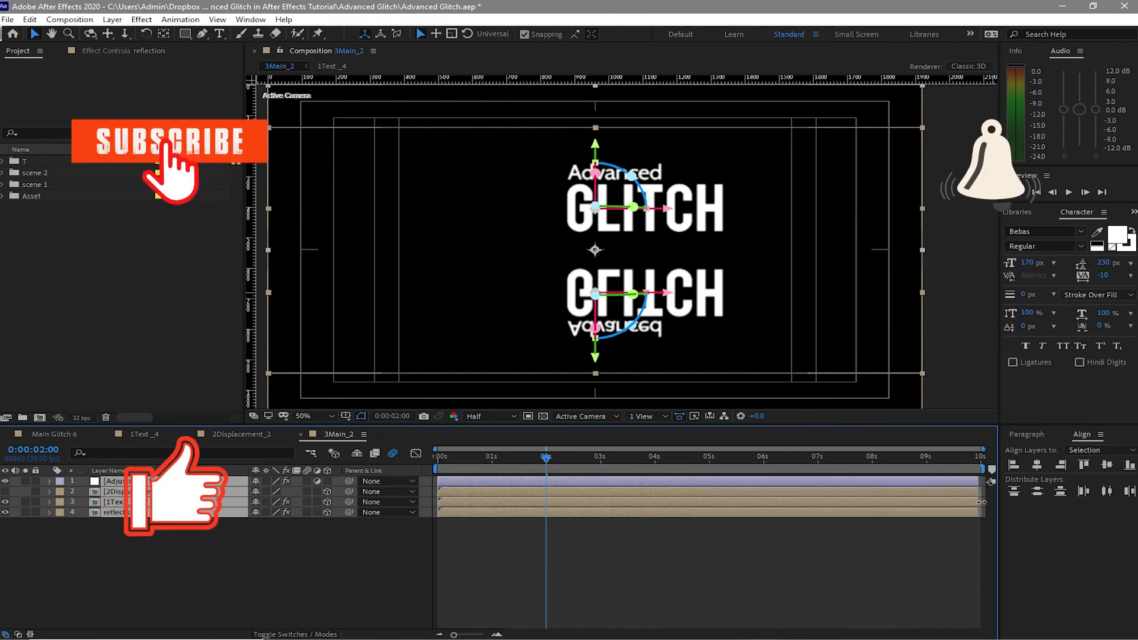
pyautogui.click(357, 560)
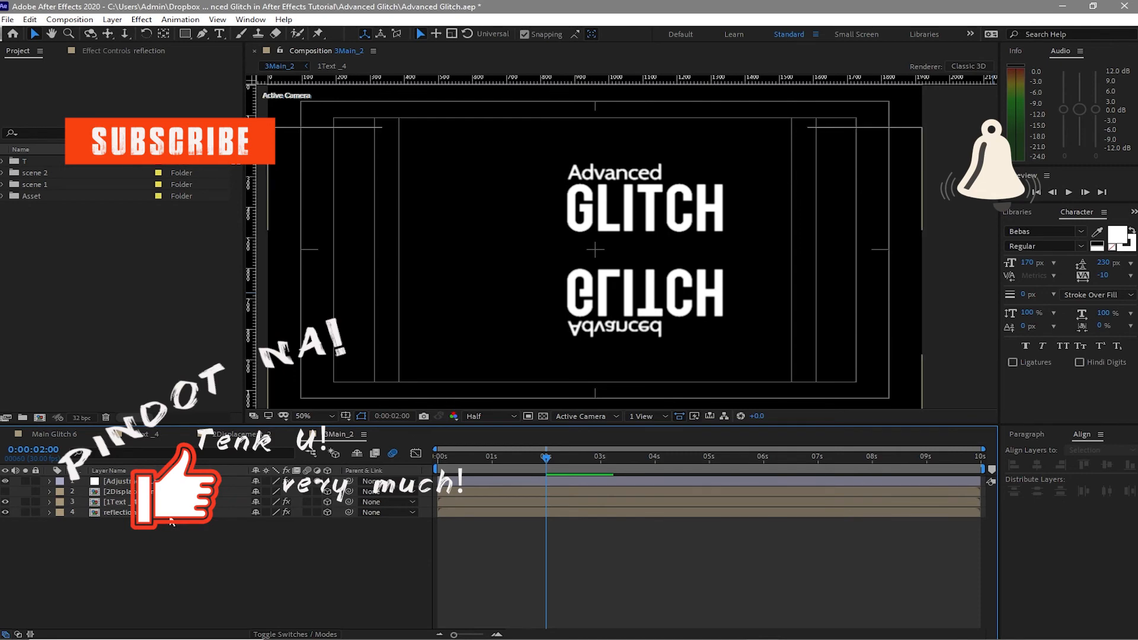
# Step: Add a 20 mm two-node camera directly below Adjustment Layer 4 and enable 3D on the 2Displacement_2, 1Text_4 and reflection layers
pyautogui.click(112, 19)
pyautogui.moveTo(154, 33)
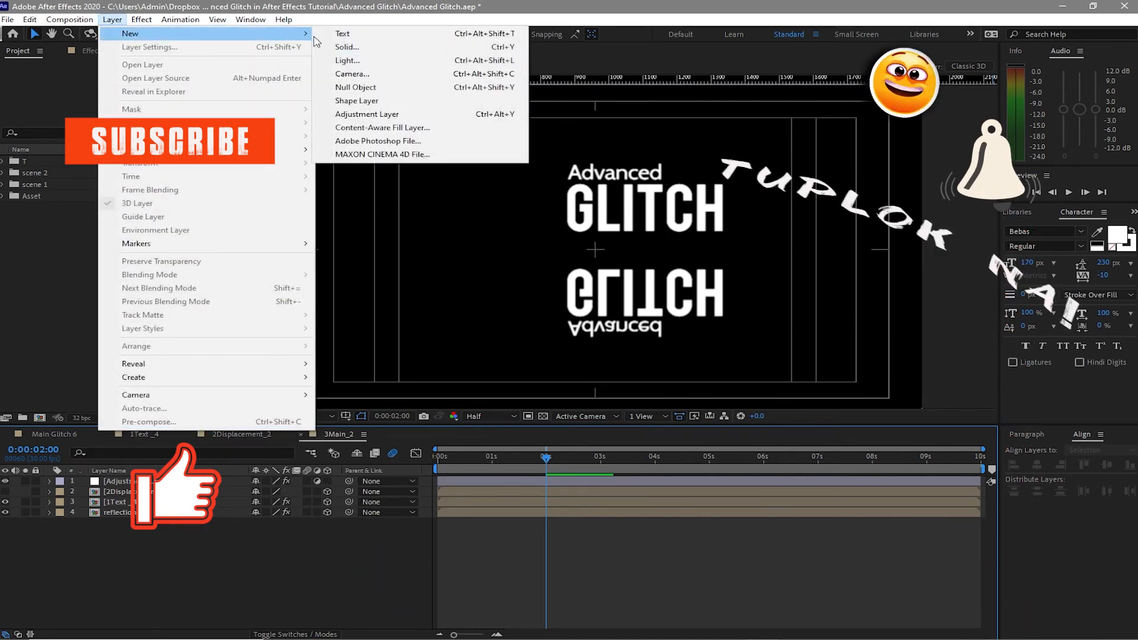
pyautogui.click(344, 73)
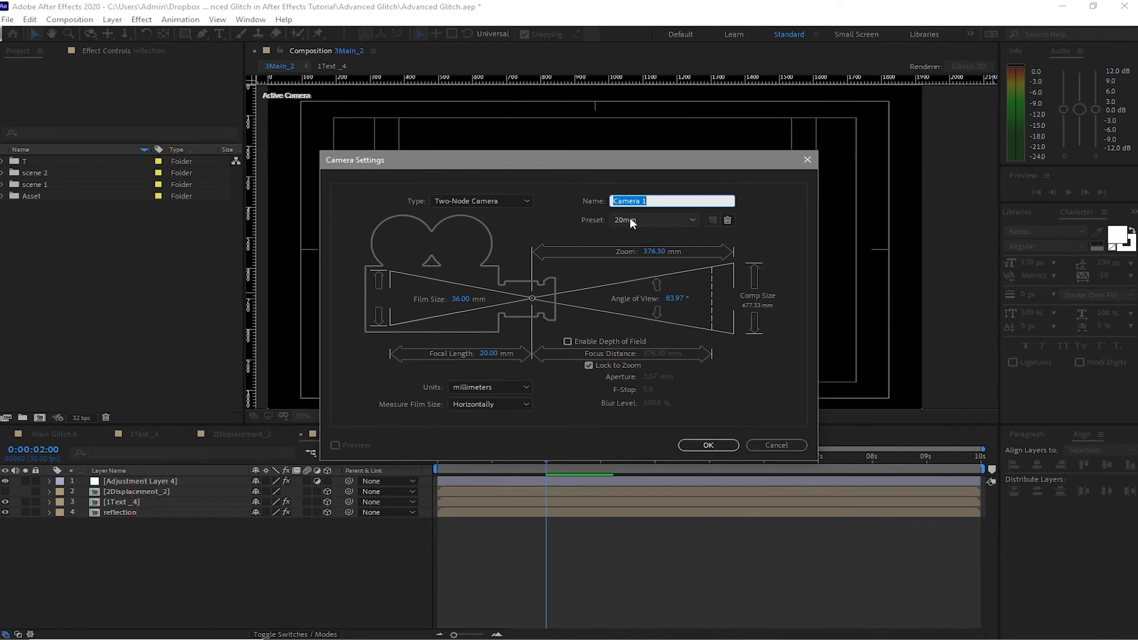
pyautogui.click(710, 445)
pyautogui.hotkey('ctrl', '[')
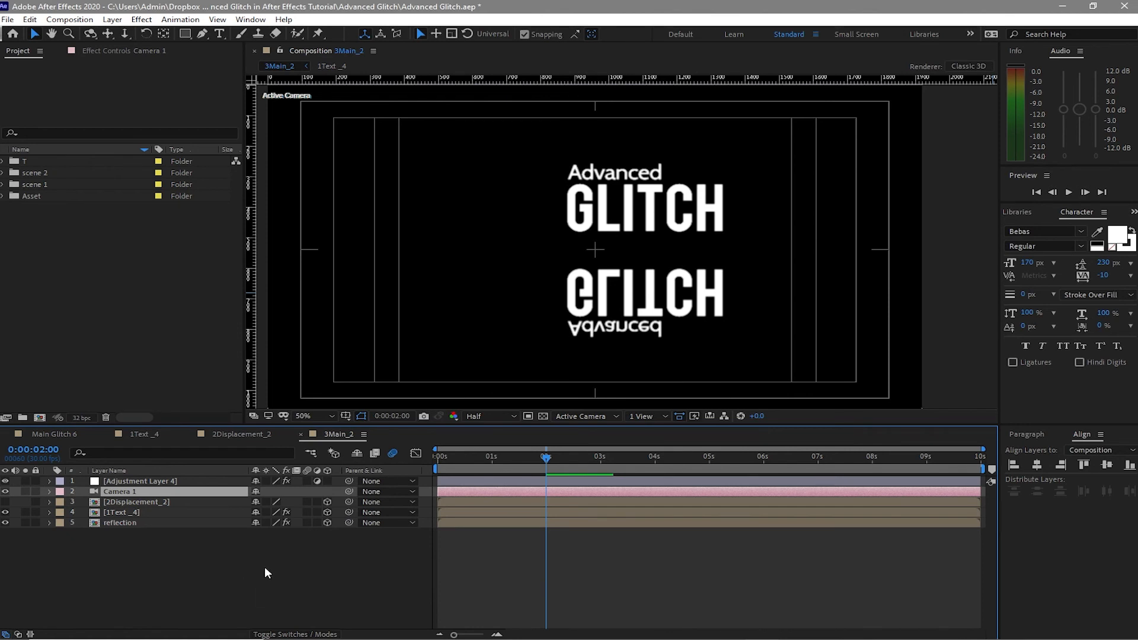
pyautogui.click(336, 572)
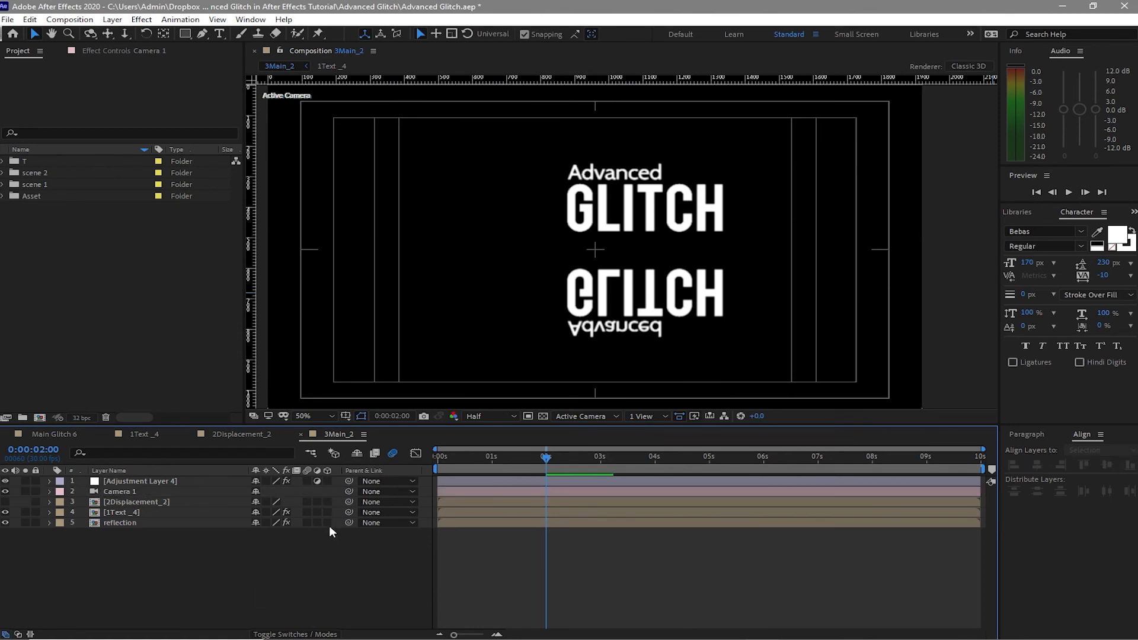
pyautogui.moveTo(329, 501); pyautogui.dragTo(327, 522)
# Step: Add AE Texture 2.jpg from the Asset folder's Textures to 3Main_2, directly below Adjustment Layer 4
pyautogui.click(35, 251)
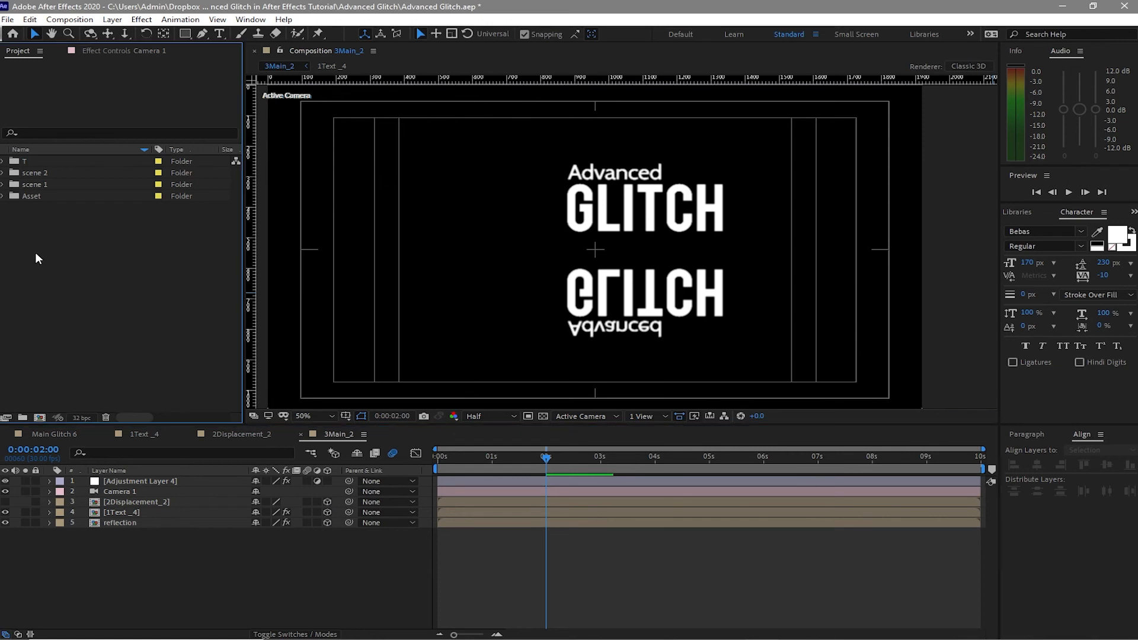
pyautogui.click(2, 196)
pyautogui.moveTo(62, 243); pyautogui.dragTo(108, 492)
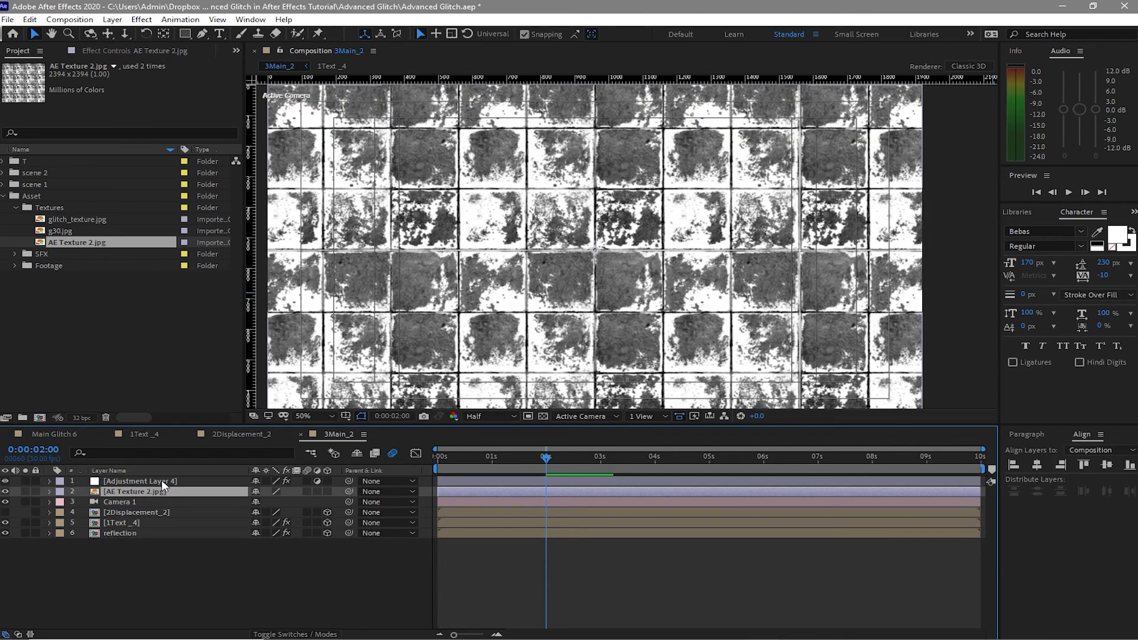
# Step: Make the AE Texture 2.jpg layer 3D and set its X Rotation to -80° to lay it down as a floor
pyautogui.press('p')
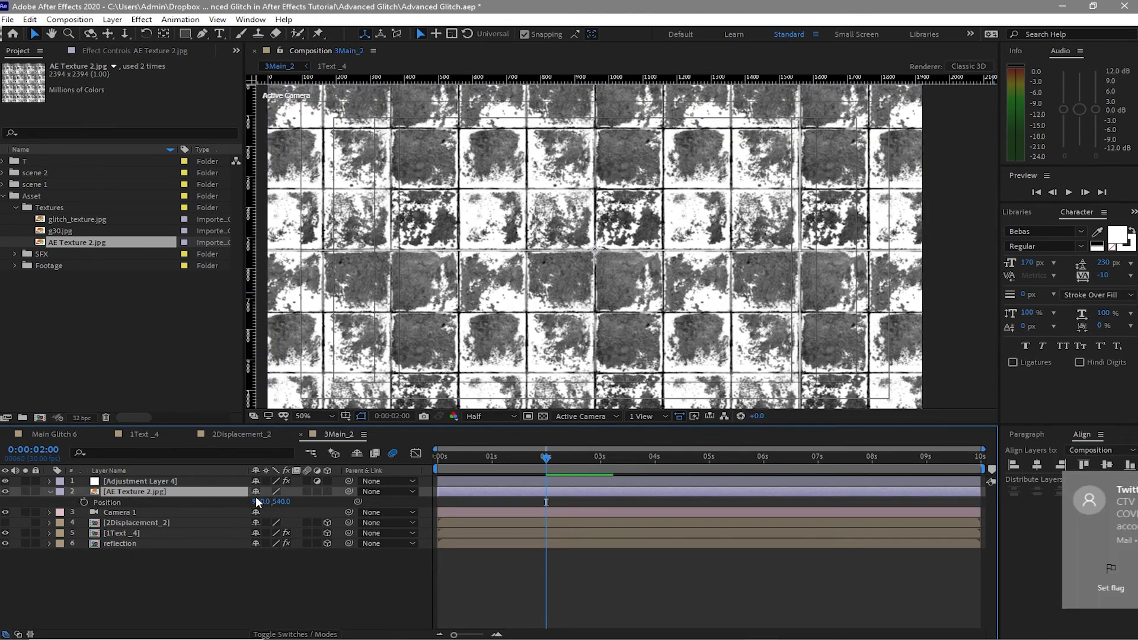
pyautogui.click(328, 492)
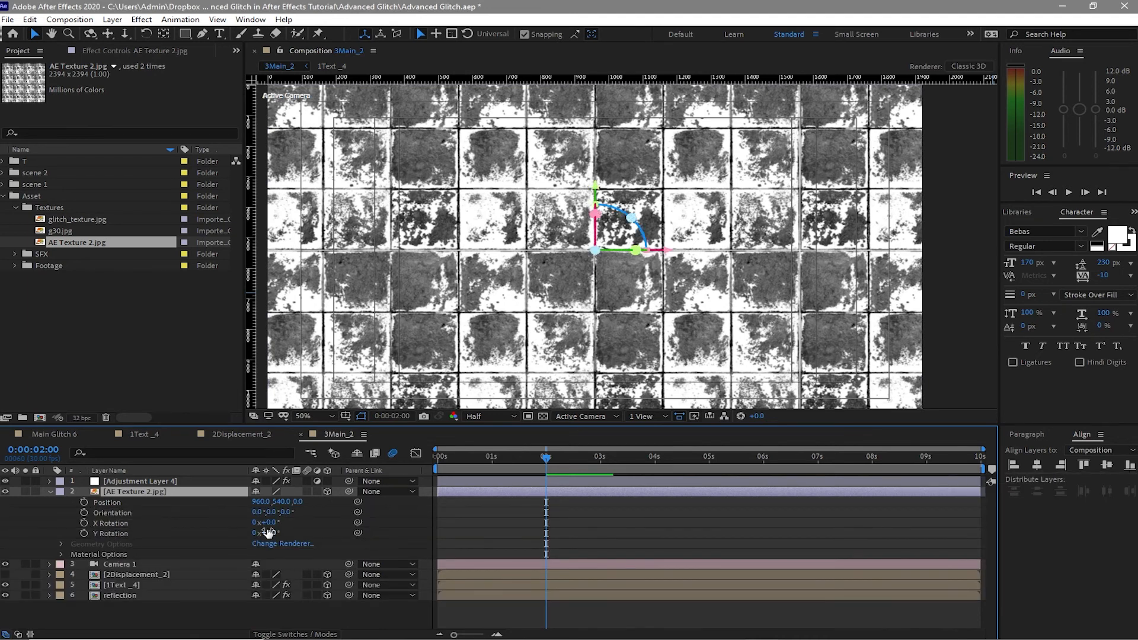
pyautogui.moveTo(268, 527); pyautogui.dragTo(248, 631)
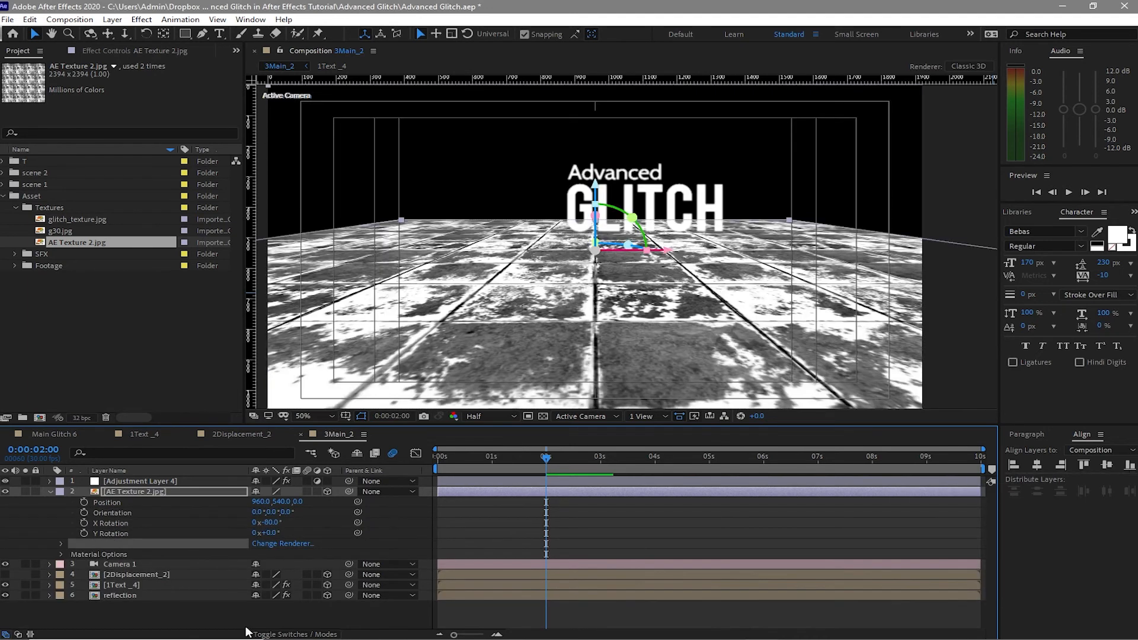
# Step: Pre-compose the AE Texture 2.jpg layer as "floor texture", moving all attributes into the new composition
pyautogui.rightClick(204, 490)
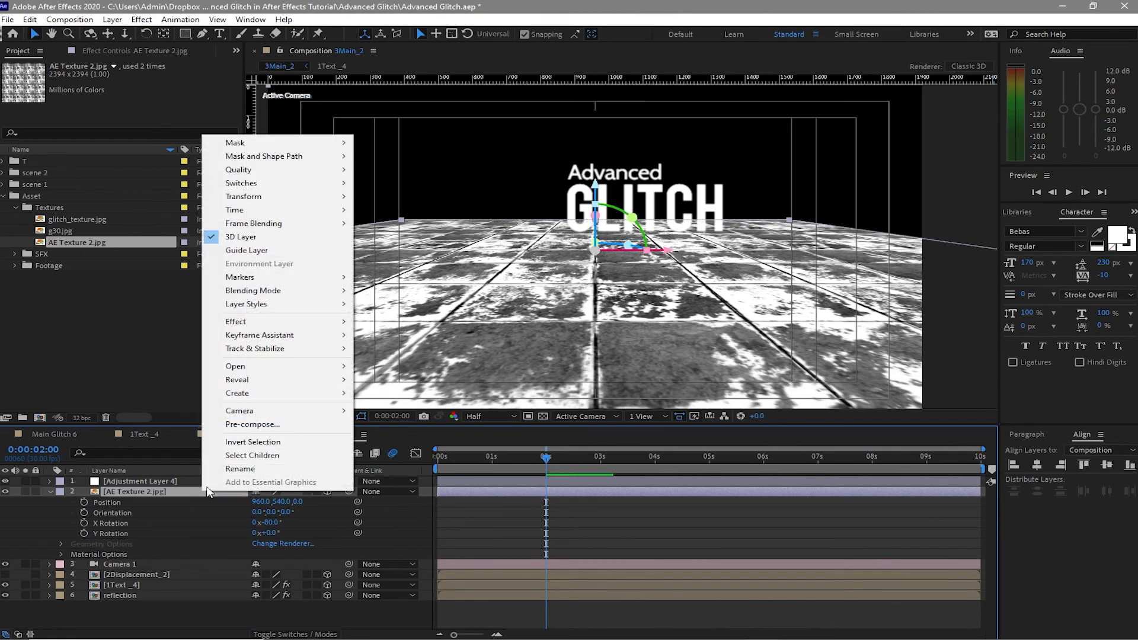
pyautogui.click(225, 425)
pyautogui.write('f')
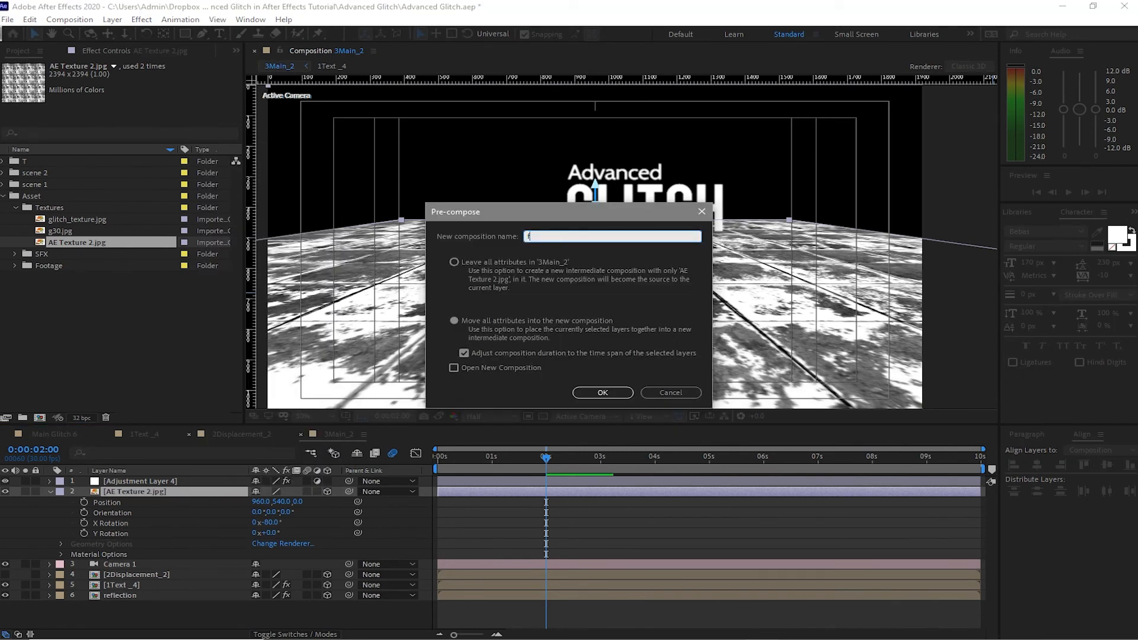
pyautogui.write('loor texture')
pyautogui.click(452, 321)
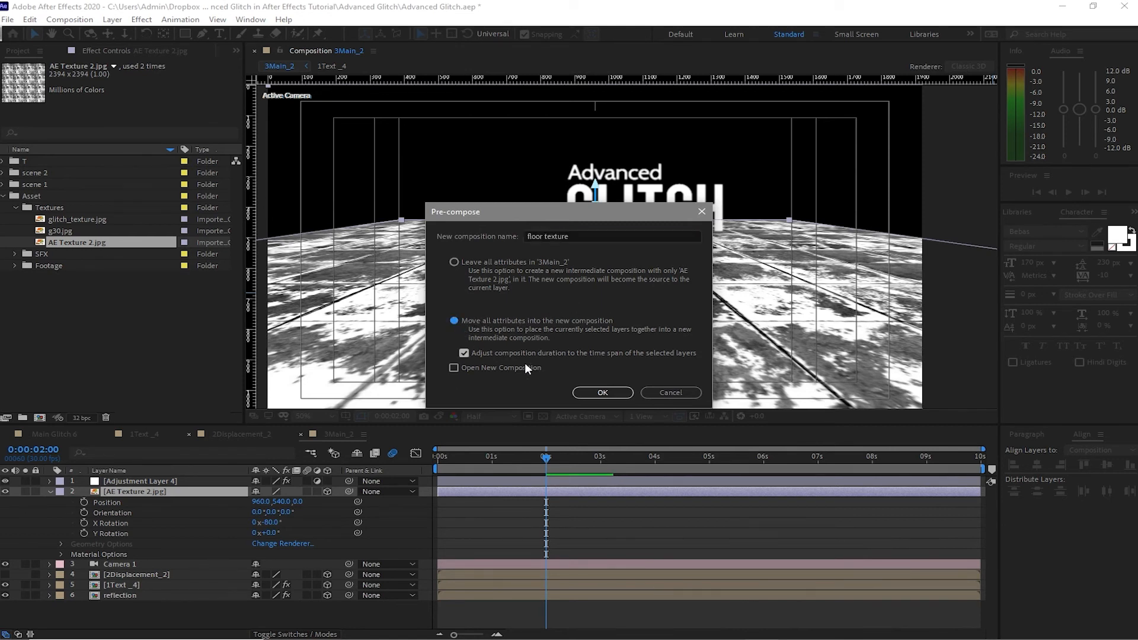
pyautogui.click(601, 390)
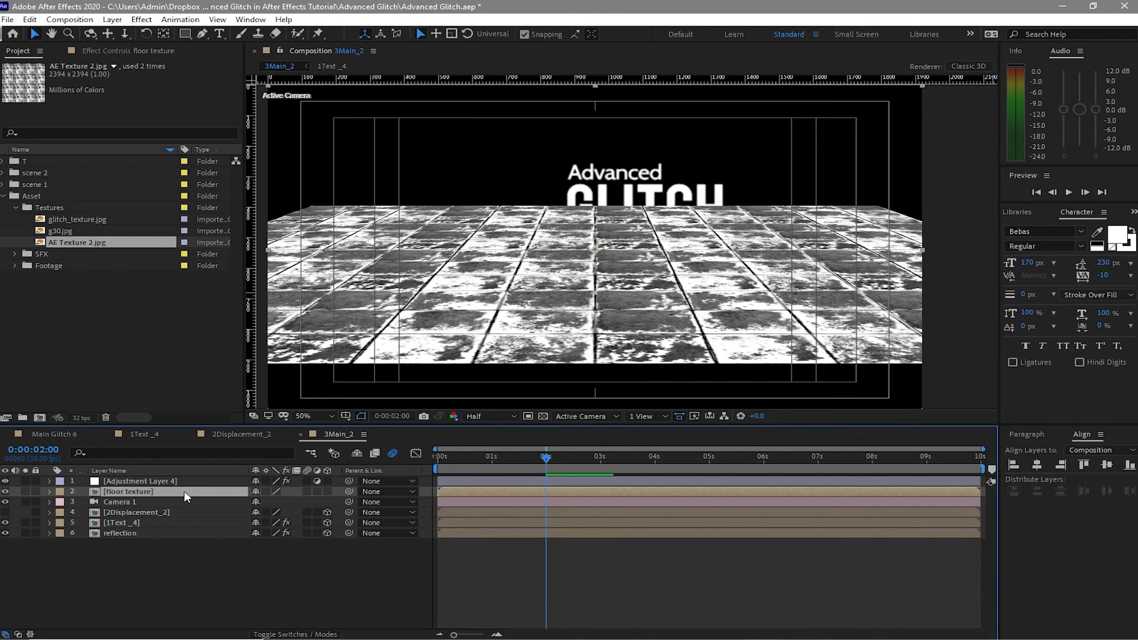
# Step: Collapse the transformations of the floor texture layer and hide the layer
pyautogui.click(266, 491)
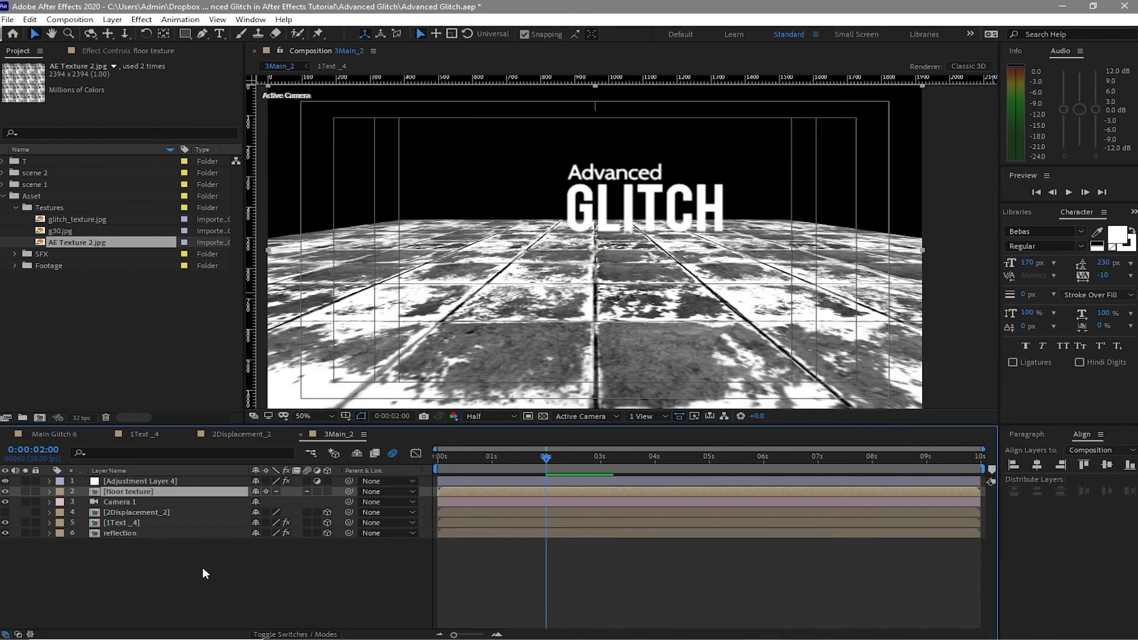
pyautogui.click(6, 492)
# Step: Add a new adjustment layer to 3Main_2 and place it directly above the reflection layer
pyautogui.click(112, 19)
pyautogui.moveTo(130, 33)
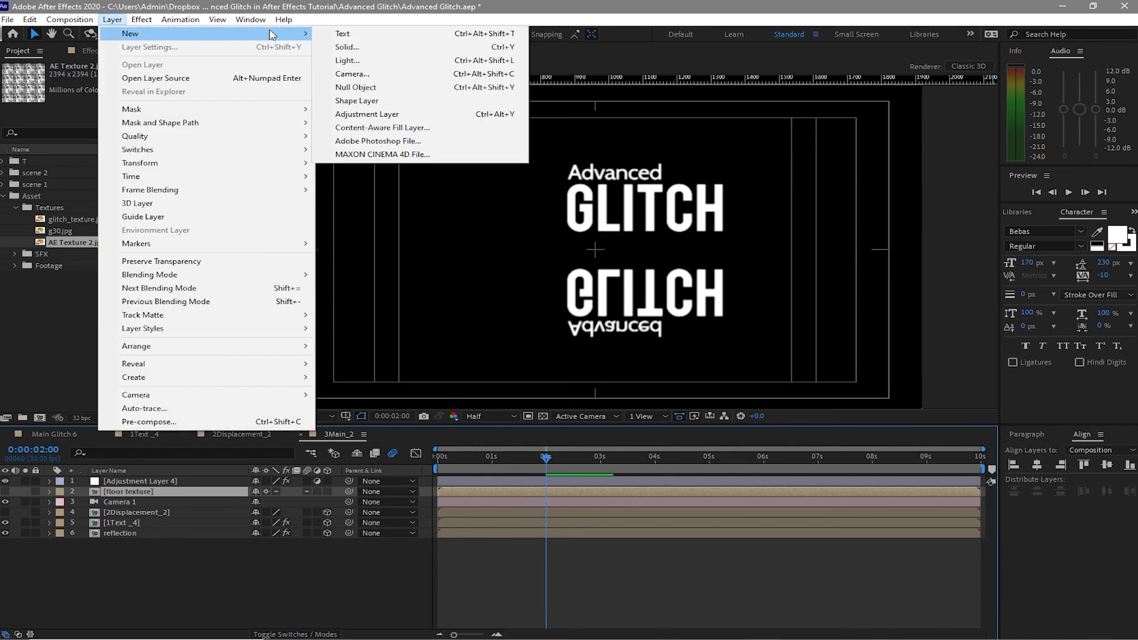
pyautogui.click(355, 115)
pyautogui.moveTo(150, 493); pyautogui.dragTo(148, 541)
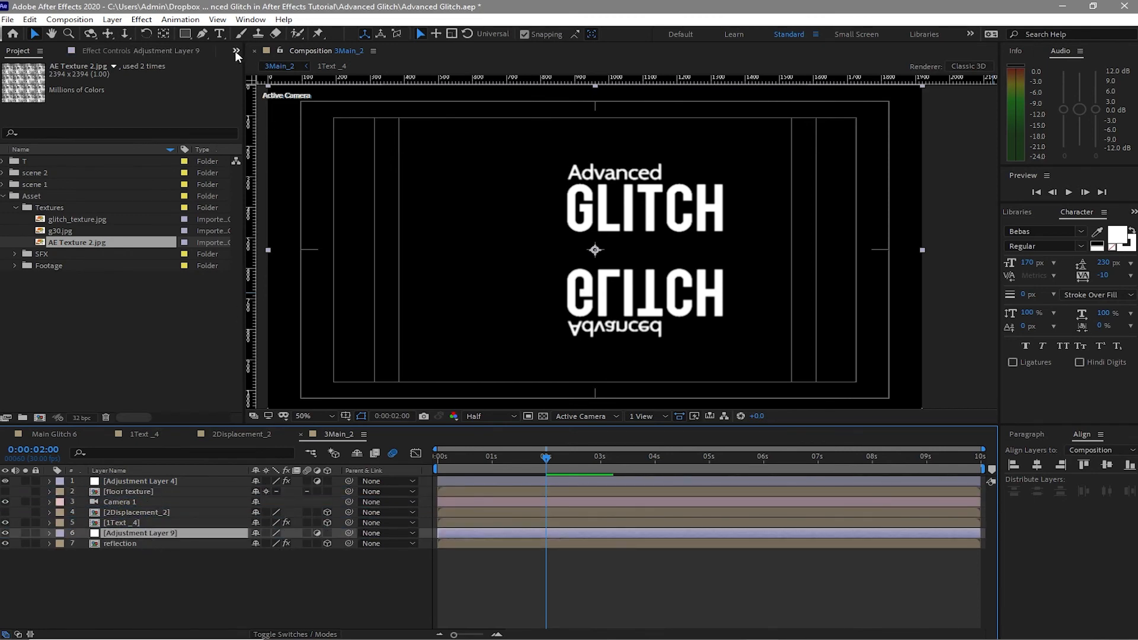
# Step: Apply Compound Blur to the adjustment layer above reflection, with floor texture as the Blur Layer and a Maximum Blur of 25
pyautogui.click(142, 19)
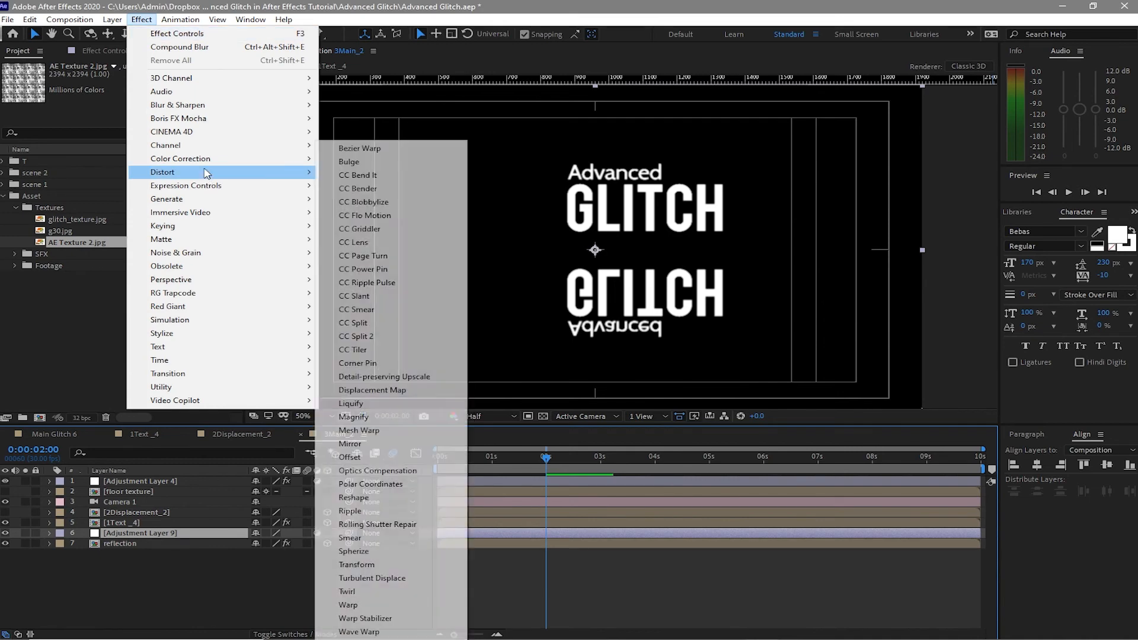
pyautogui.moveTo(307, 105)
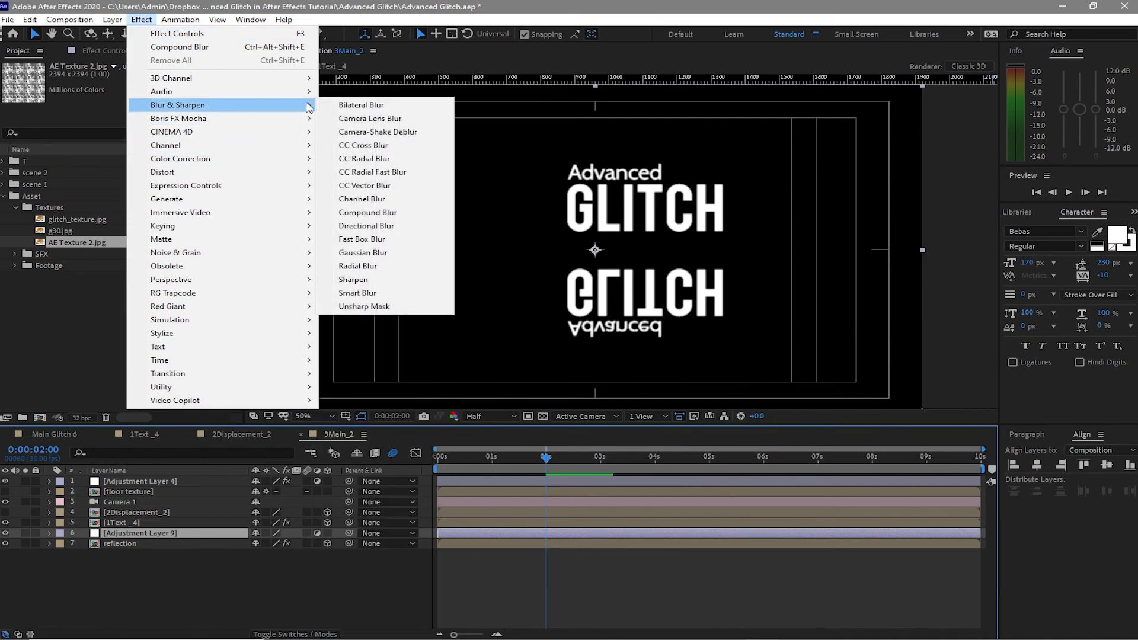
pyautogui.click(366, 214)
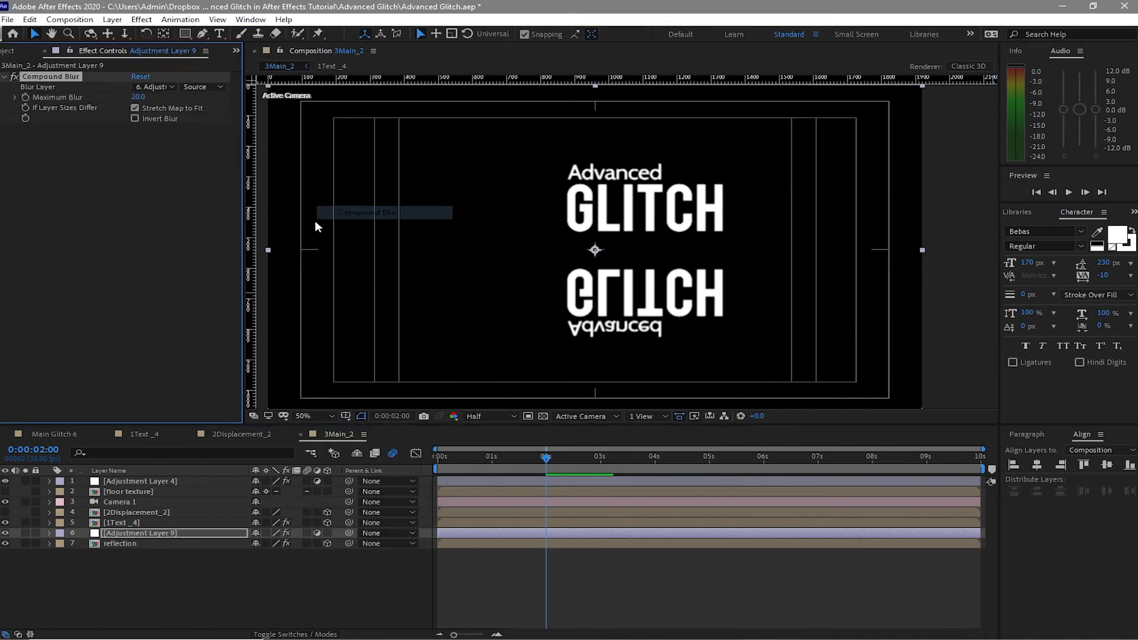
pyautogui.click(162, 86)
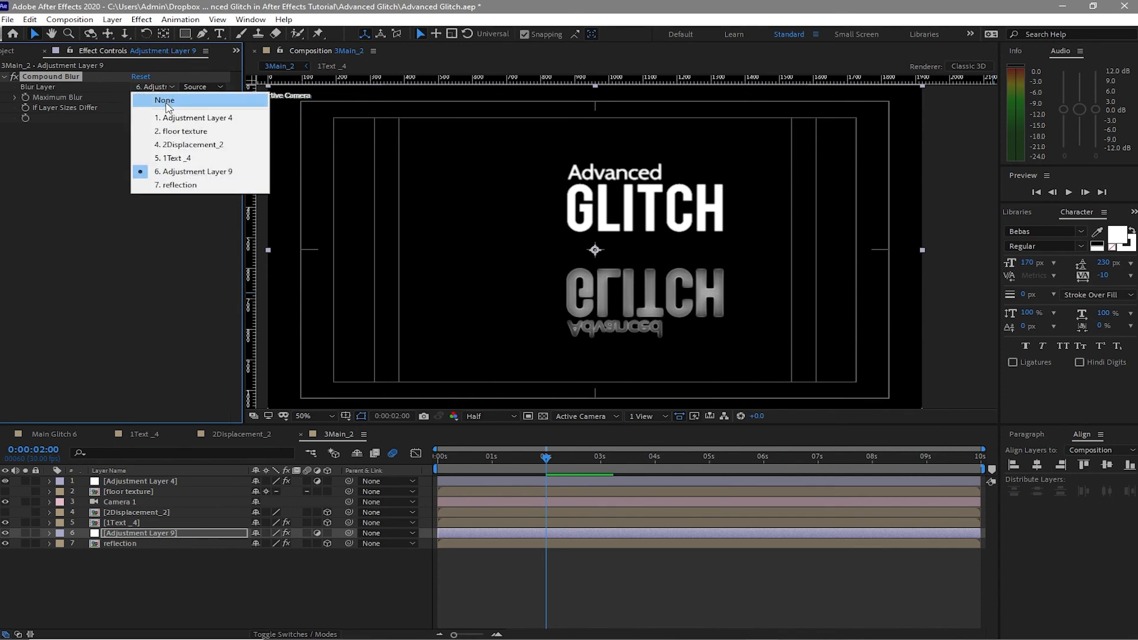
pyautogui.click(174, 130)
pyautogui.click(103, 343)
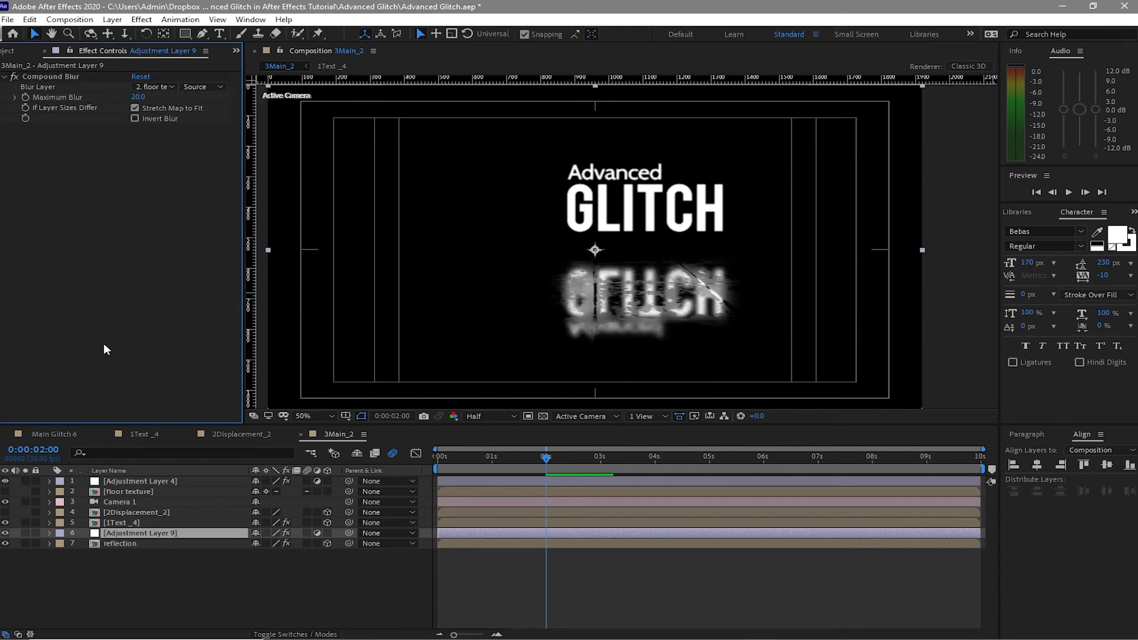
pyautogui.click(138, 97)
pyautogui.write('25')
pyautogui.press('Return')
# Step: Apply Fast Box Blur to the reflection layer with Vertical blur dimensions and a Blur Radius of 19
pyautogui.click(152, 545)
pyautogui.click(141, 19)
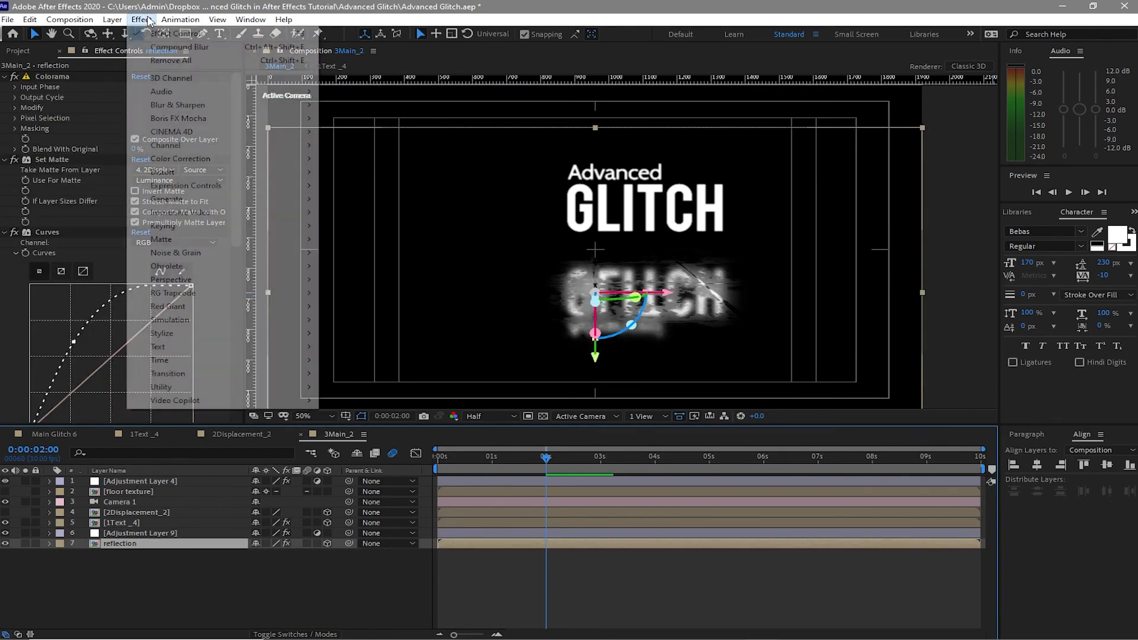
pyautogui.moveTo(237, 105)
pyautogui.click(343, 240)
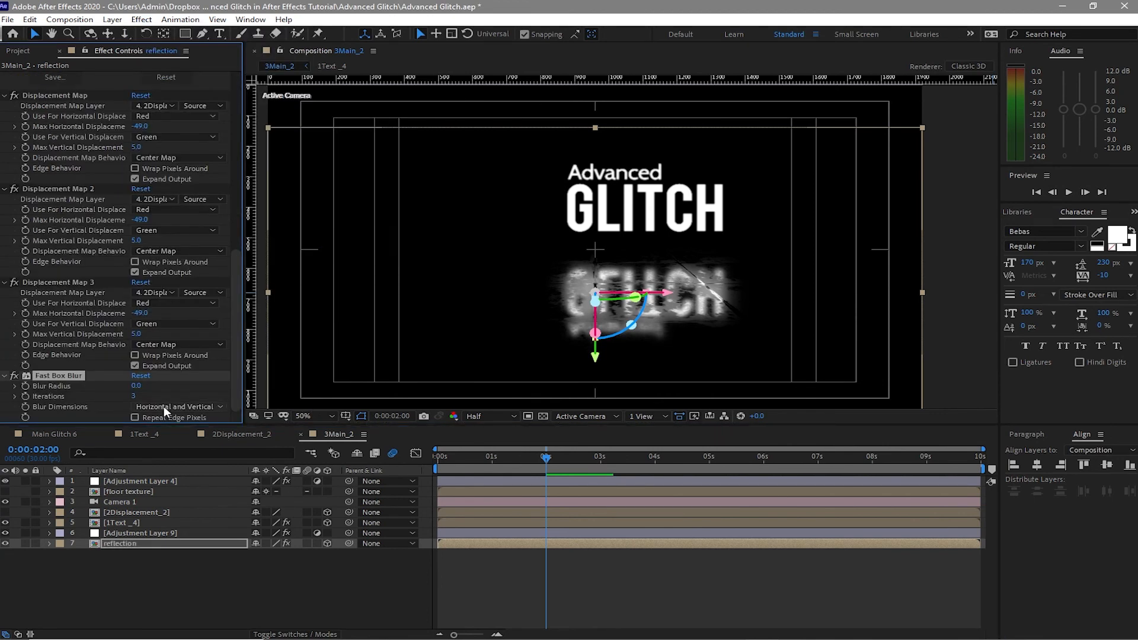
pyautogui.click(164, 405)
pyautogui.click(157, 445)
pyautogui.write('19')
pyautogui.click(133, 575)
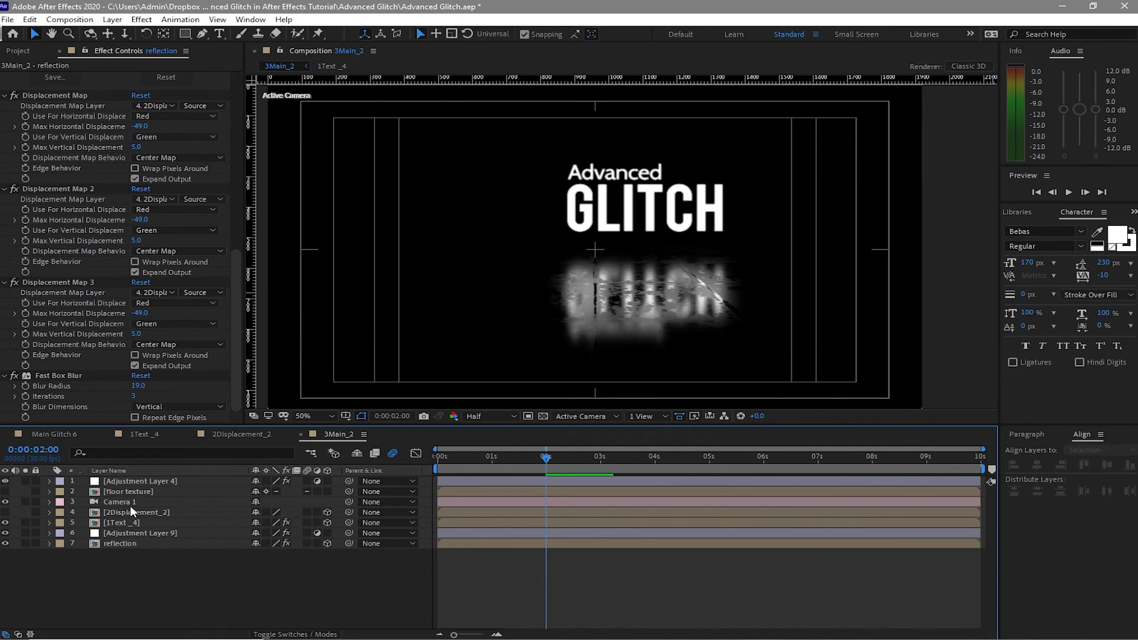
# Step: Set a Zoom keyframe of 600 pixels on Camera 1 at 0:00:02:00
pyautogui.click(127, 502)
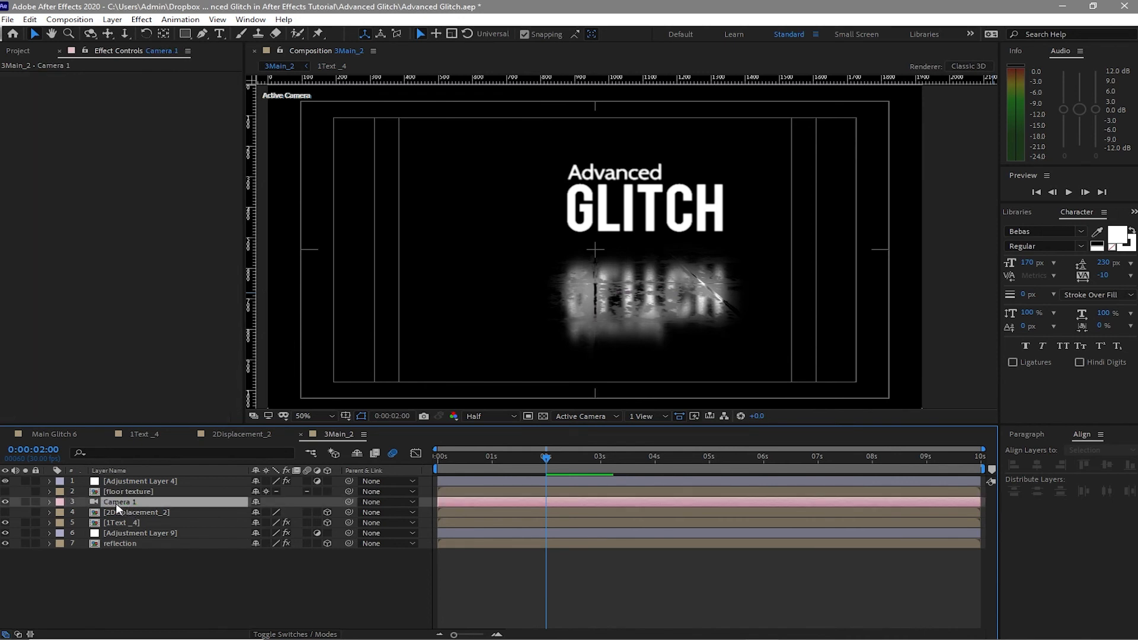
pyautogui.click(49, 502)
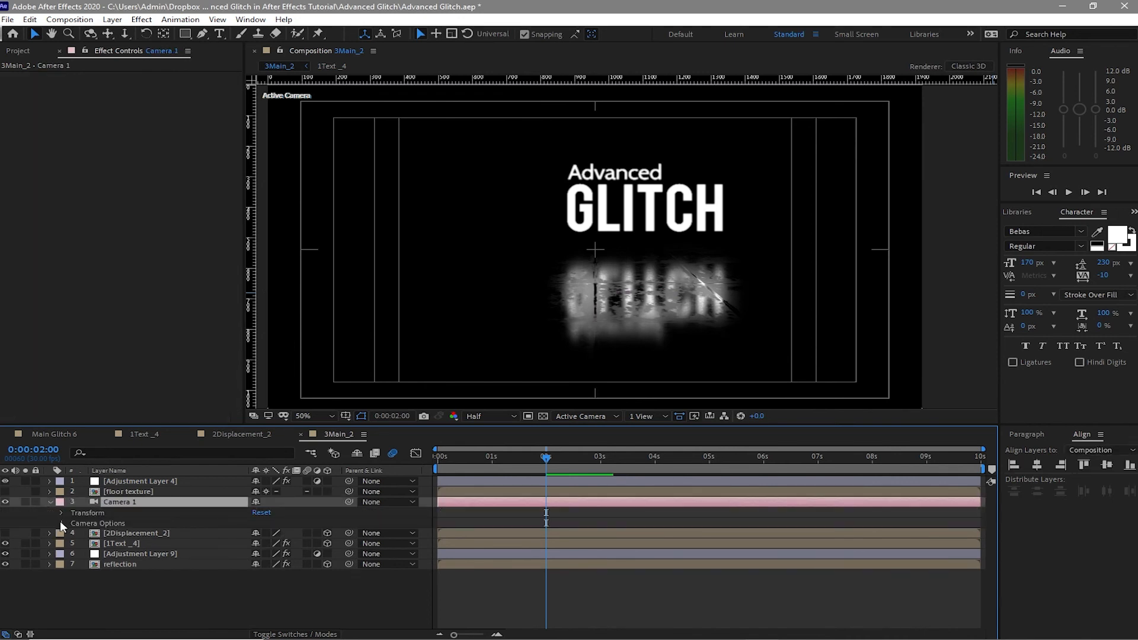
pyautogui.click(61, 523)
pyautogui.moveTo(534, 458); pyautogui.dragTo(546, 467)
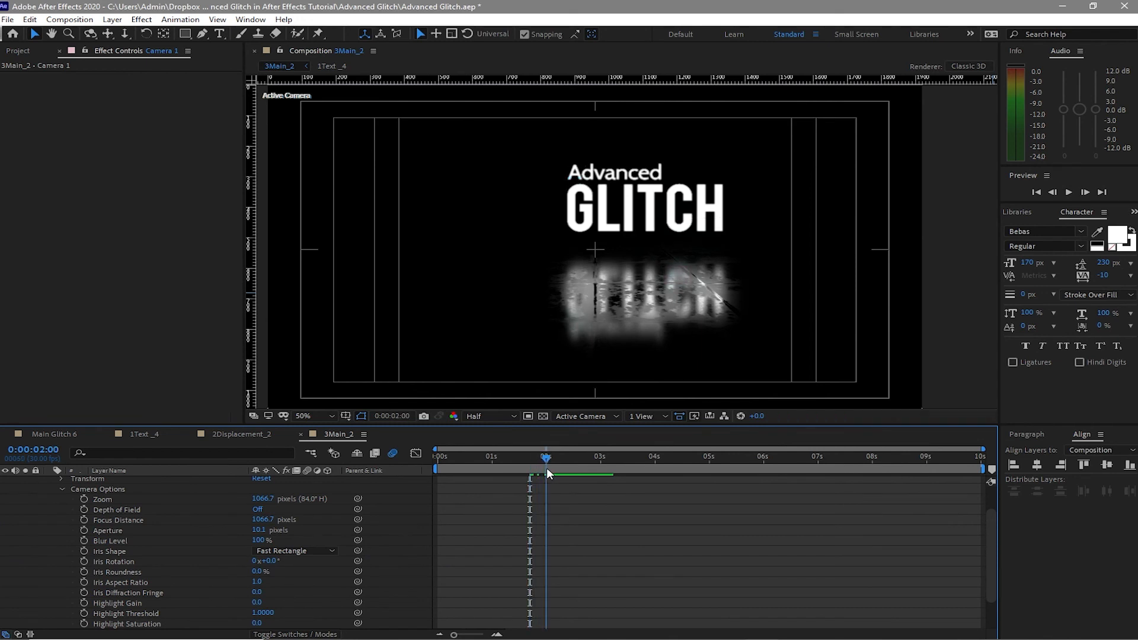
pyautogui.click(260, 500)
pyautogui.write('600')
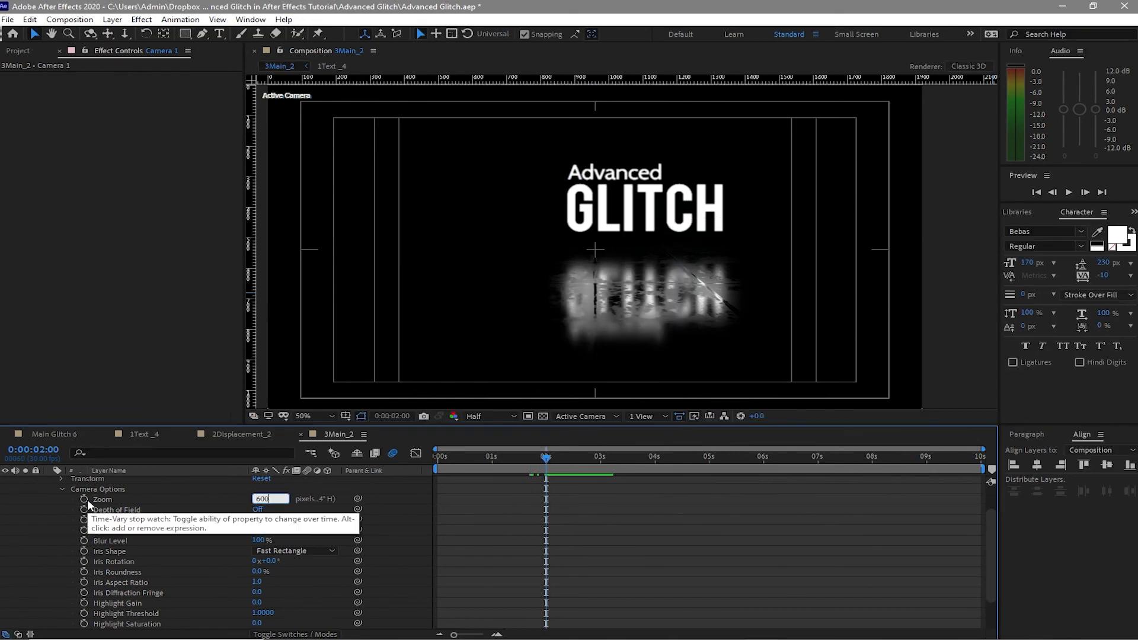
pyautogui.click(84, 501)
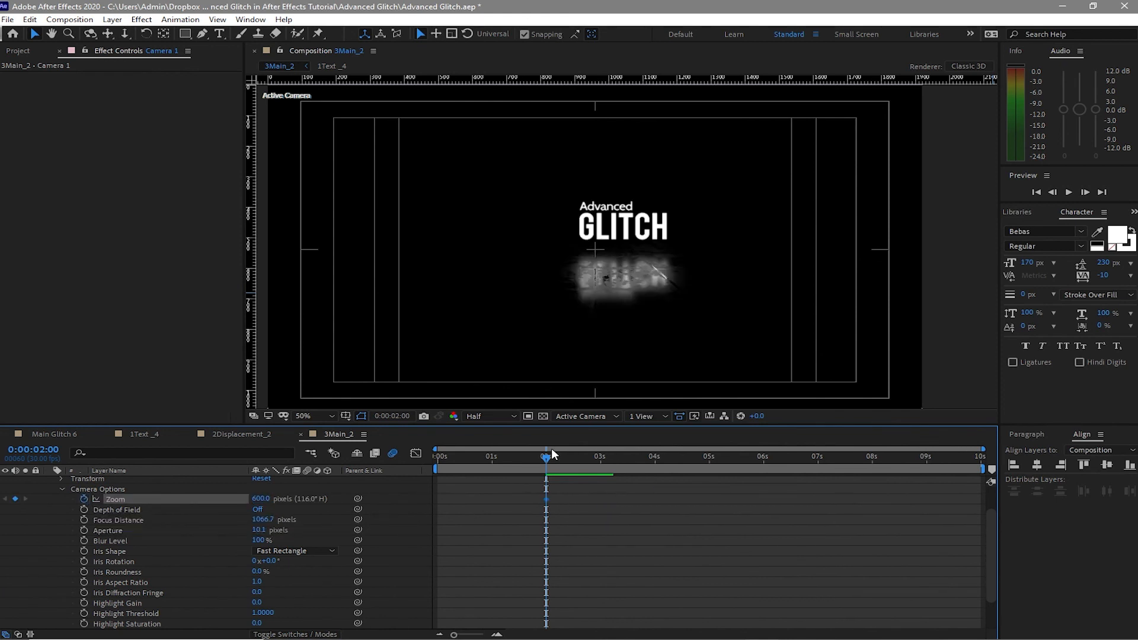
# Step: Set Camera 1's Zoom to 1500 pixels at 0:00:04:00
pyautogui.moveTo(548, 455); pyautogui.dragTo(654, 464)
pyautogui.click(261, 499)
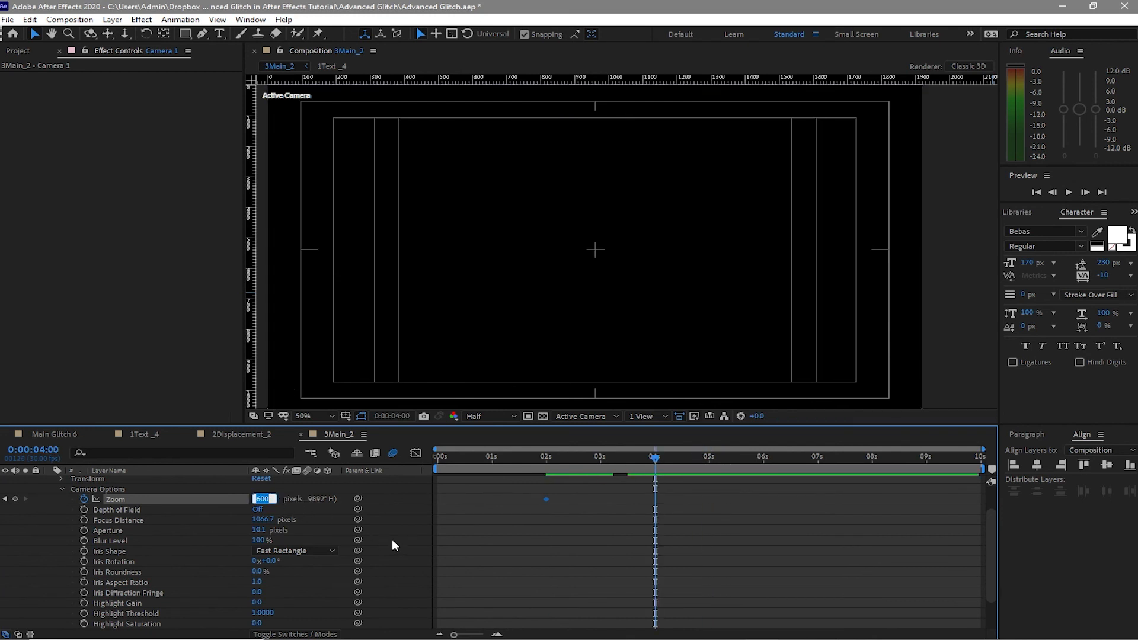
pyautogui.write('1500')
pyautogui.click(62, 489)
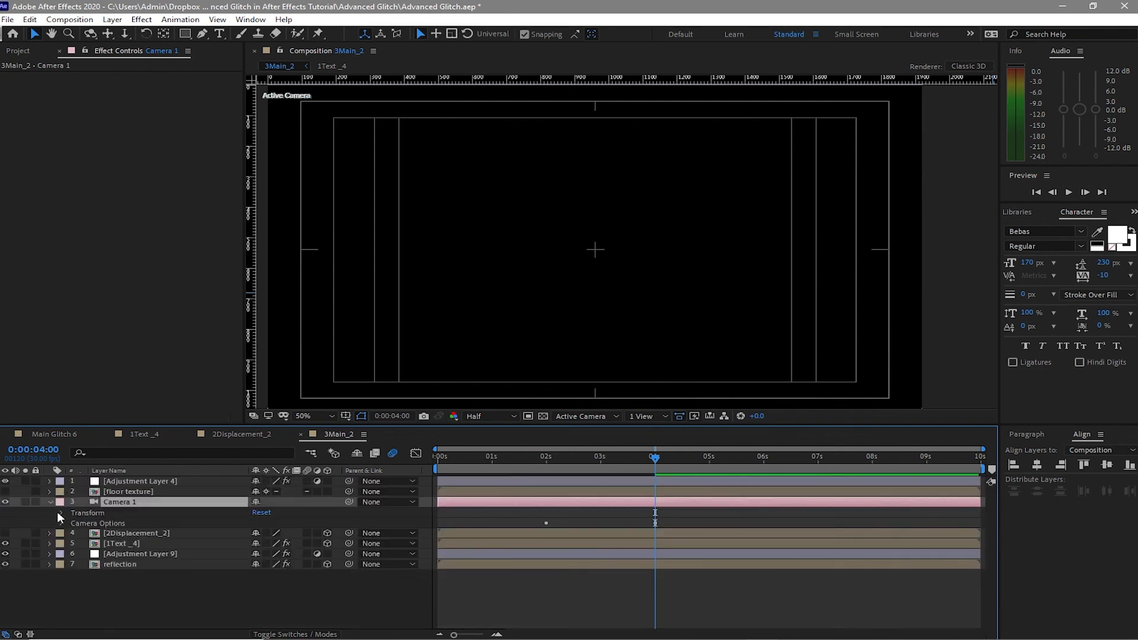
# Step: Add the expression wiggle(7,2) to Camera 1's Point of Interest and collapse the camera's properties
pyautogui.click(61, 514)
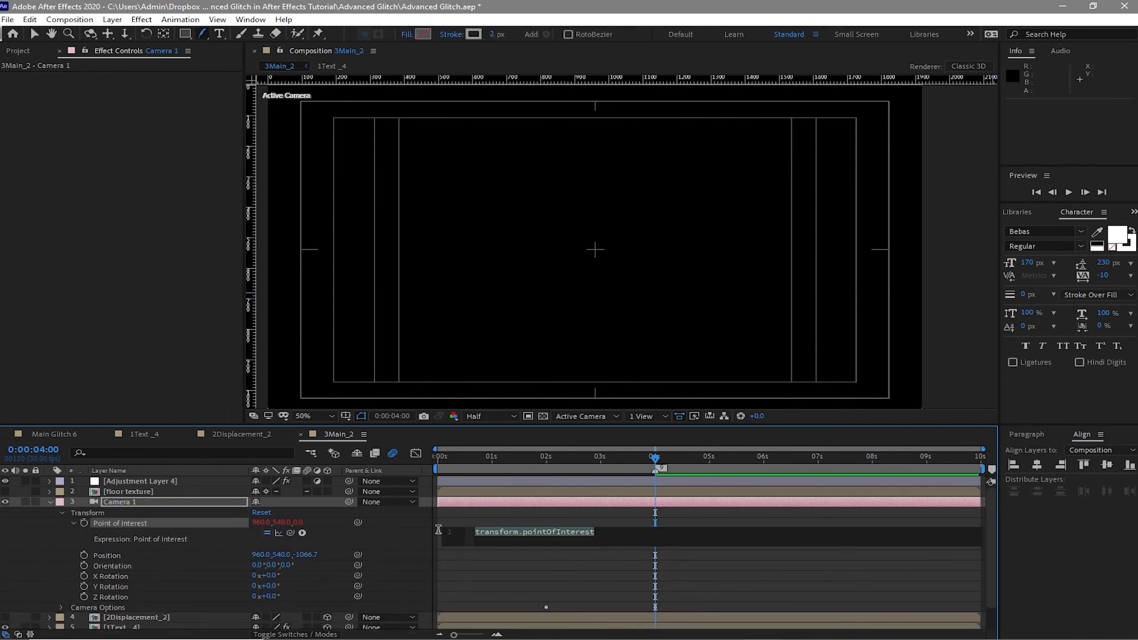
pyautogui.write('w')
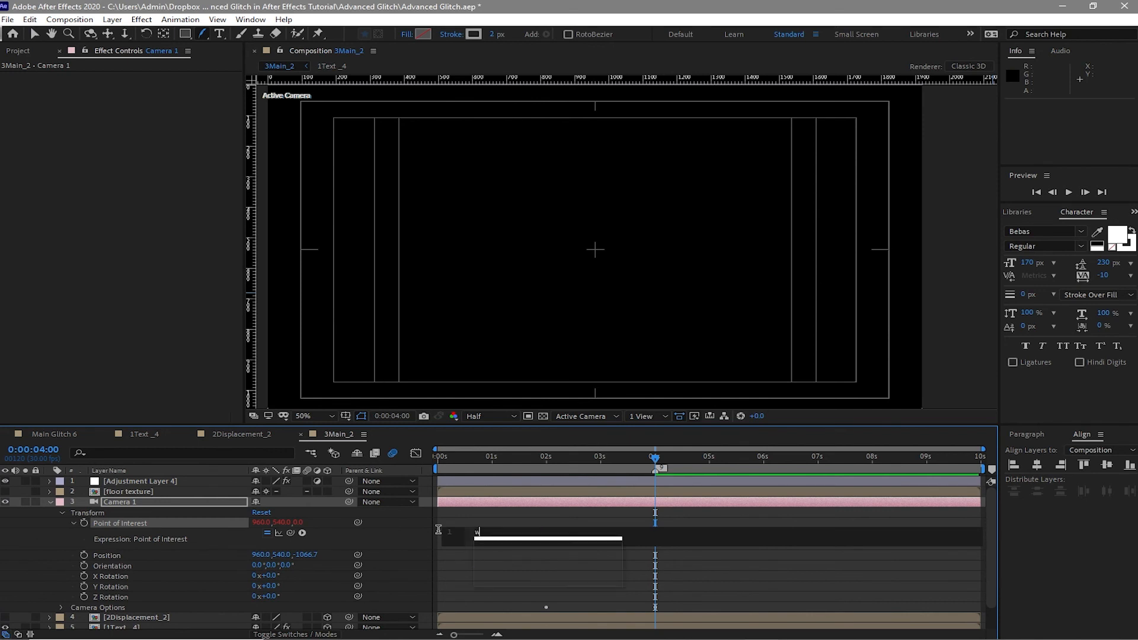
pyautogui.write('iggle')
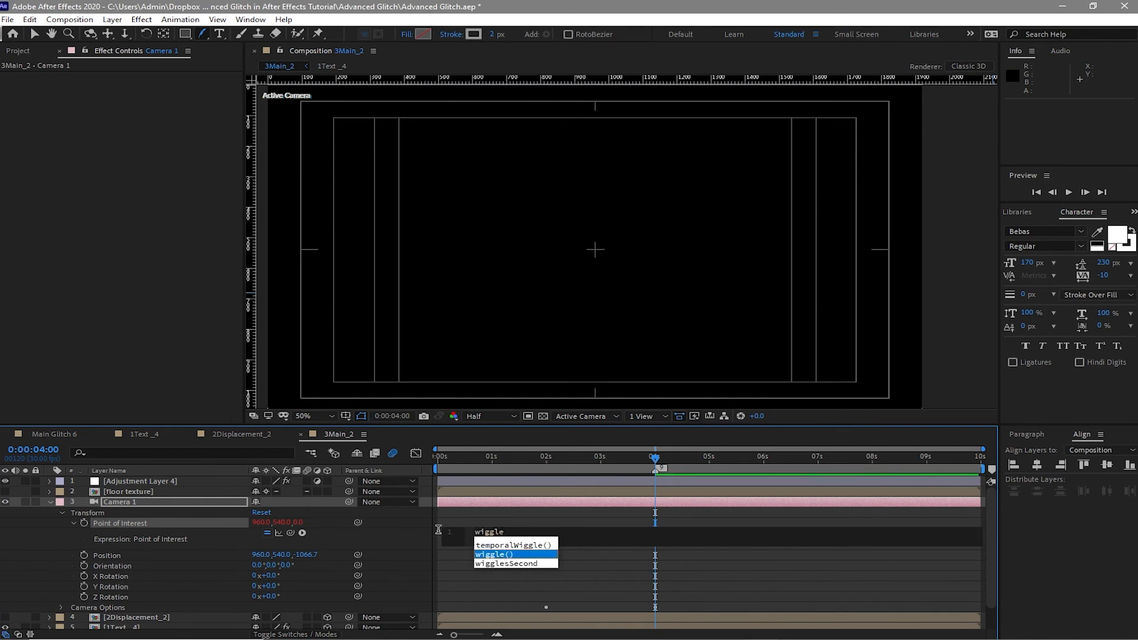
pyautogui.press('Return')
pyautogui.write('7,2')
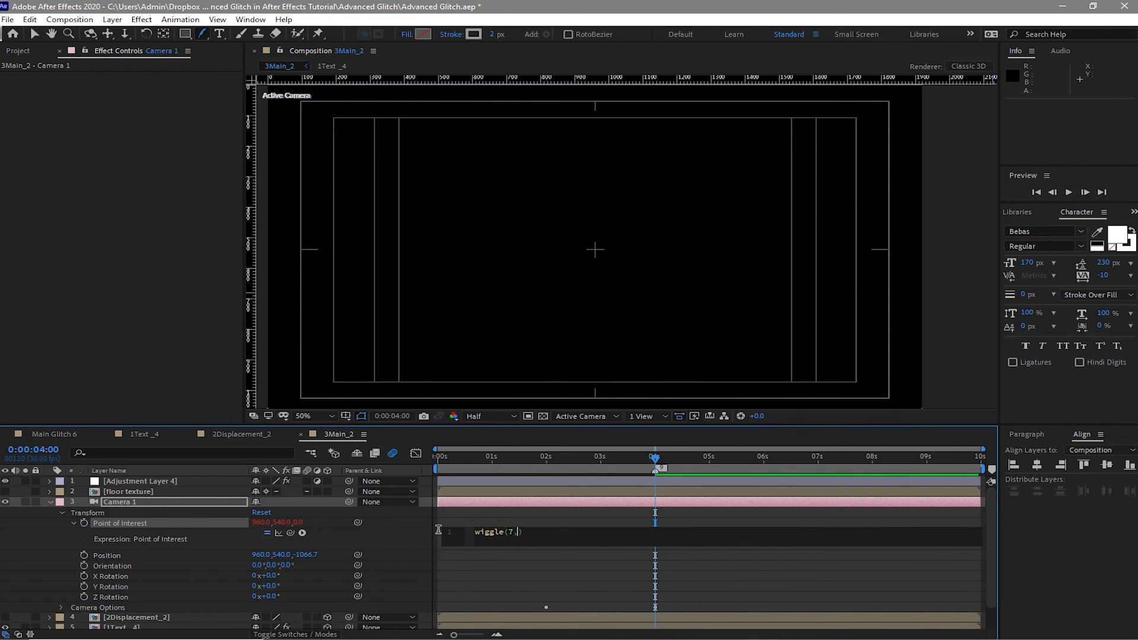
pyautogui.click(467, 510)
pyautogui.click(56, 503)
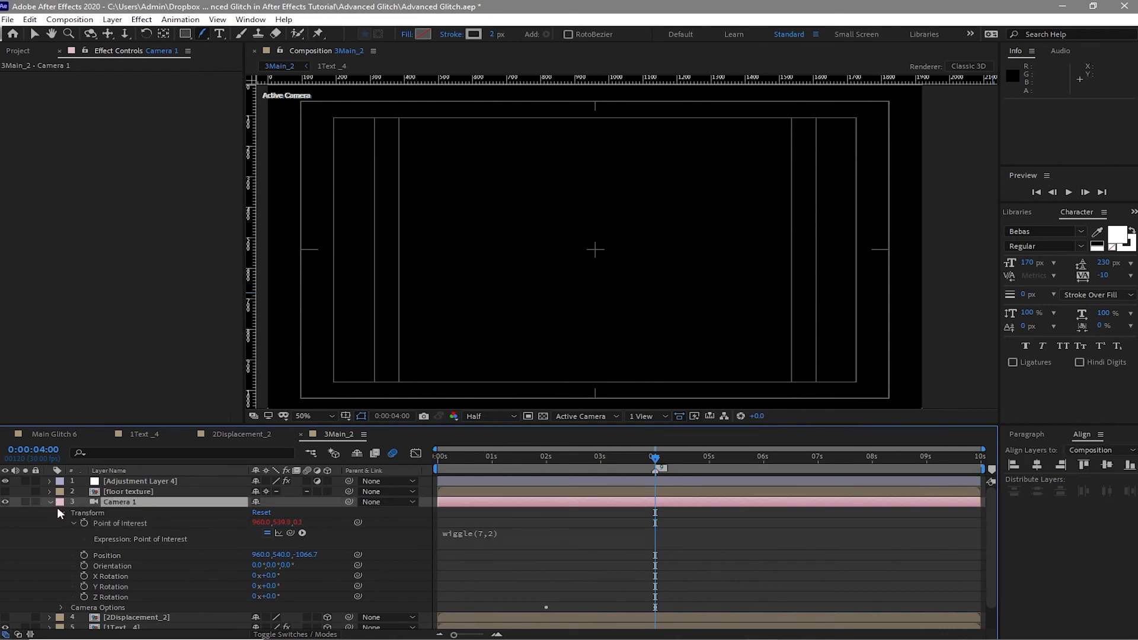
pyautogui.click(50, 503)
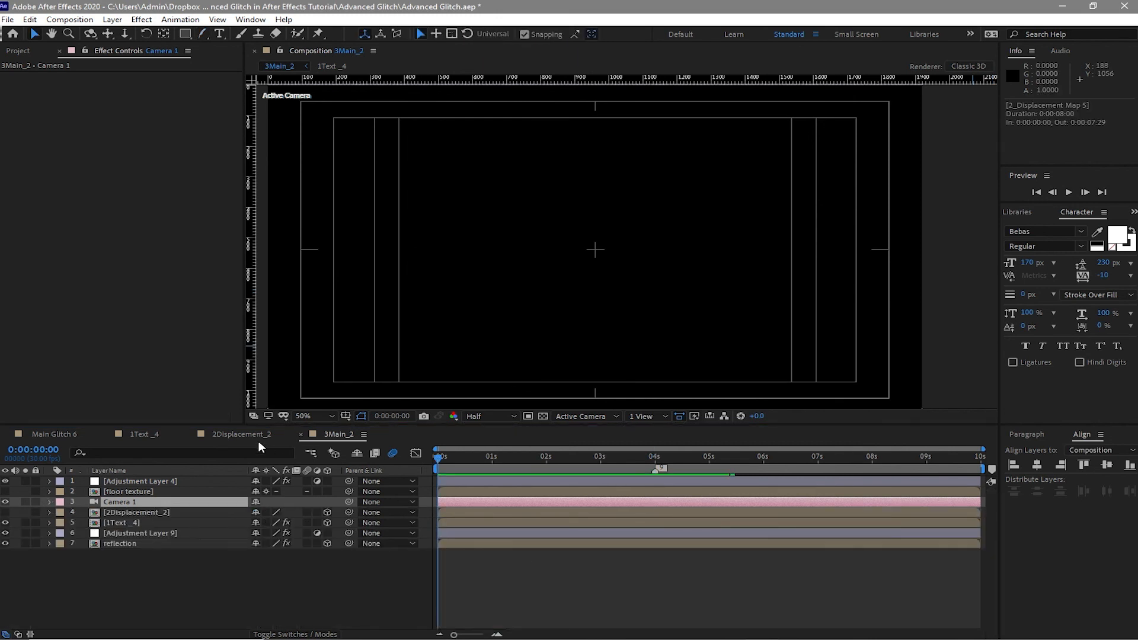
# Step: In 2Displacement_2, move the fractal layer's last two Fractal Noise Brightness keyframes so they start at about 7 seconds
pyautogui.click(239, 438)
pyautogui.moveTo(619, 504); pyautogui.dragTo(658, 522)
pyautogui.moveTo(641, 512); pyautogui.dragTo(832, 495)
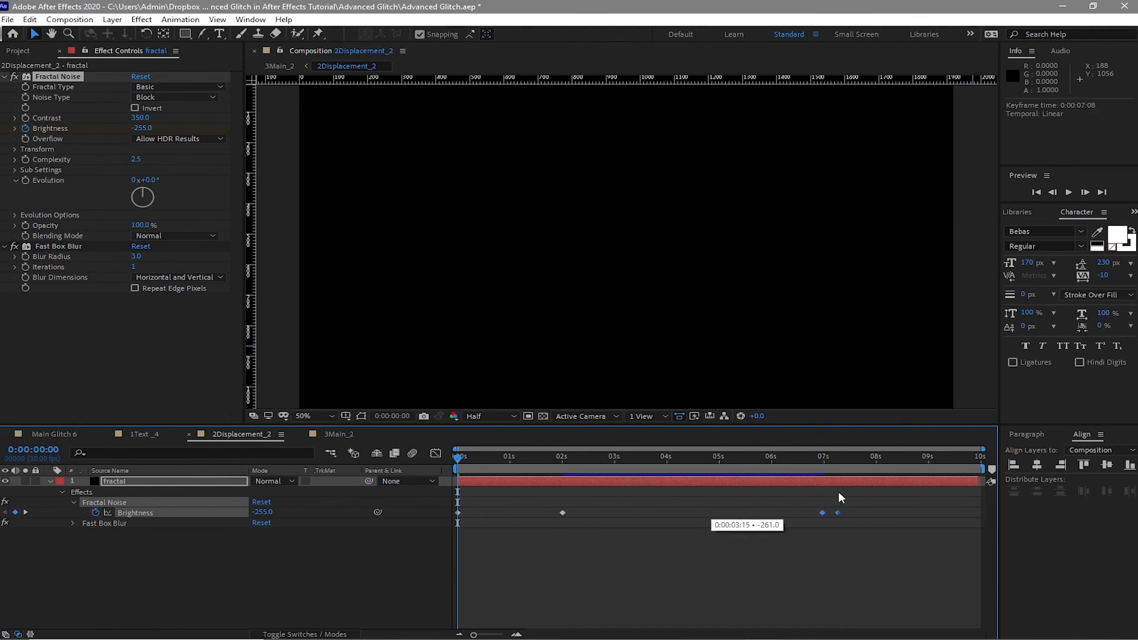
# Step: Return to the 3Main_2 composition and play back its animation
pyautogui.click(338, 436)
pyautogui.click(1068, 192)
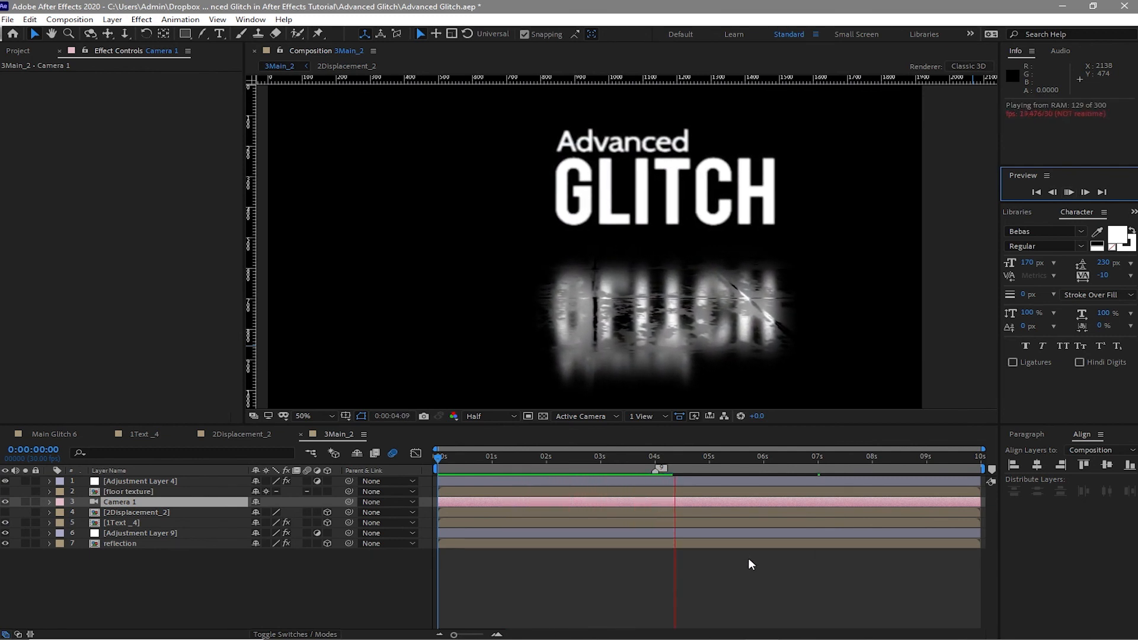
pyautogui.press('space')
# Step: Expand the Colorama Output Cycle settings of the reflection layer and undo the last effect value change
pyautogui.click(205, 543)
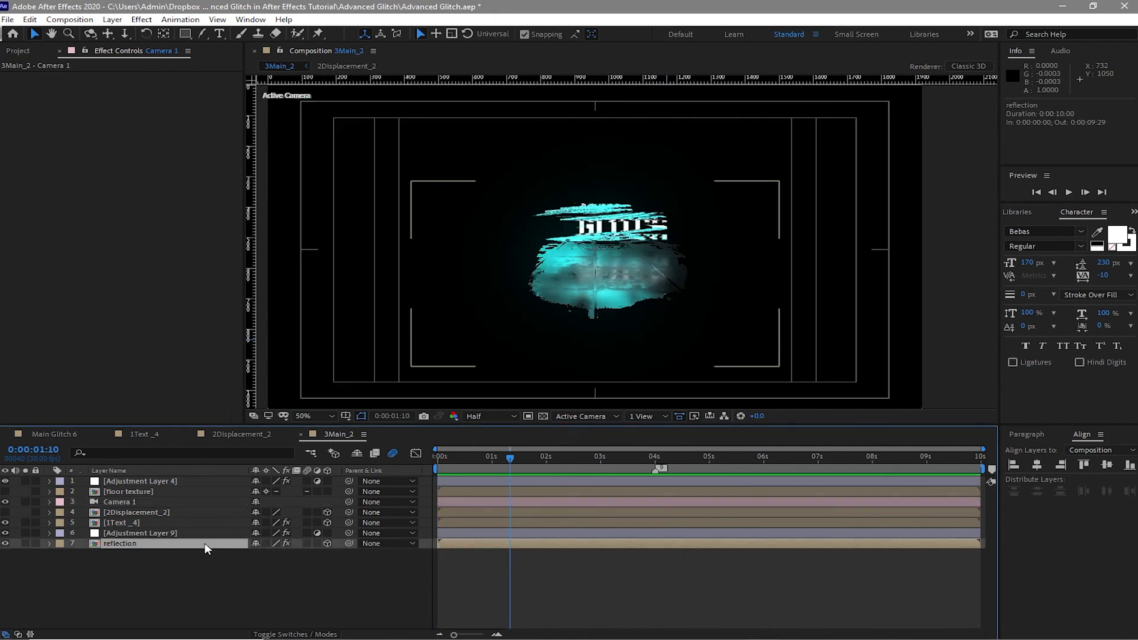
pyautogui.click(5, 77)
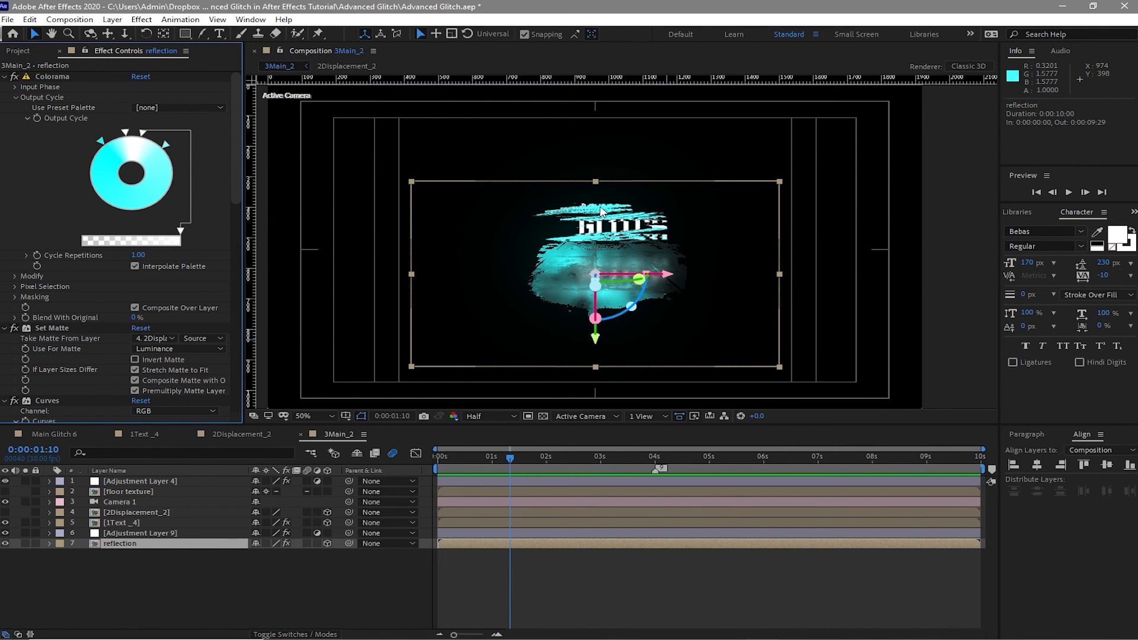
pyautogui.hotkey('ctrl', 'z')
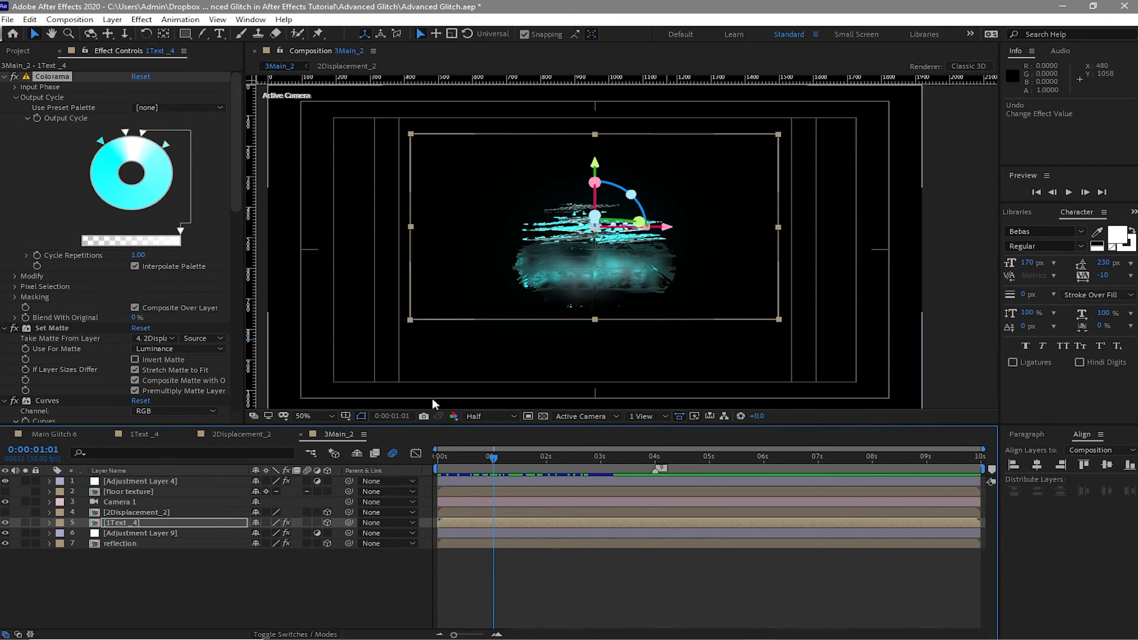
# Step: Keyframe Colorama's Output Cycle on 1Text_4 from 0:00:01:01, shifting the cyan and white stops around the wheel at about 3 and 6 seconds
pyautogui.click(36, 119)
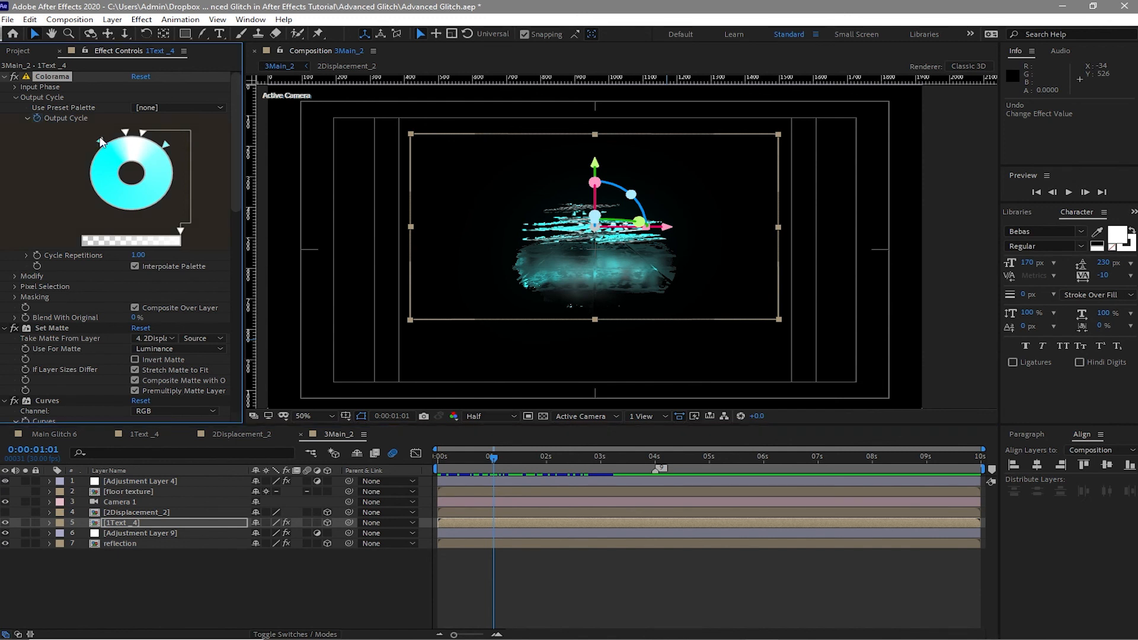
pyautogui.moveTo(101, 141); pyautogui.dragTo(93, 198)
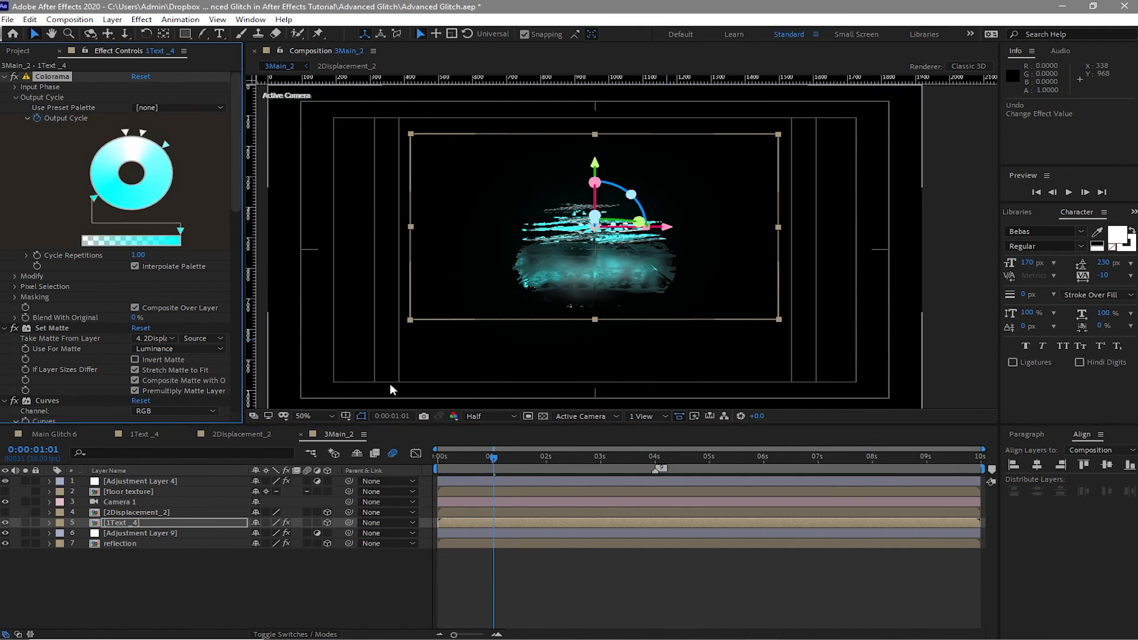
pyautogui.moveTo(493, 458); pyautogui.dragTo(599, 481)
pyautogui.moveTo(167, 146); pyautogui.dragTo(180, 187)
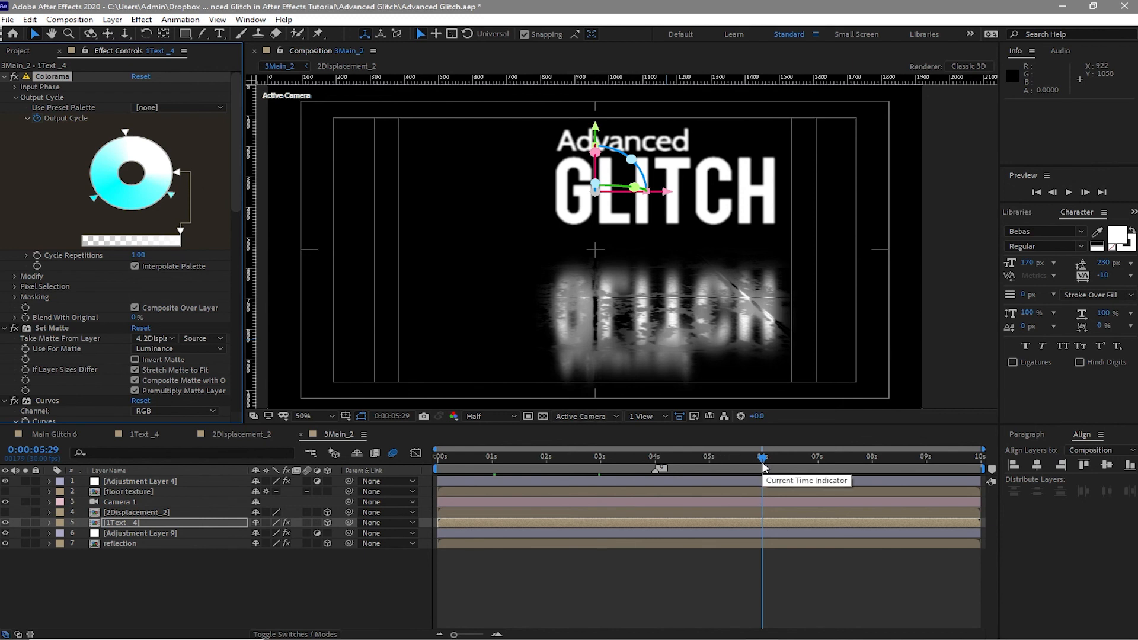
pyautogui.moveTo(764, 467); pyautogui.dragTo(761, 462)
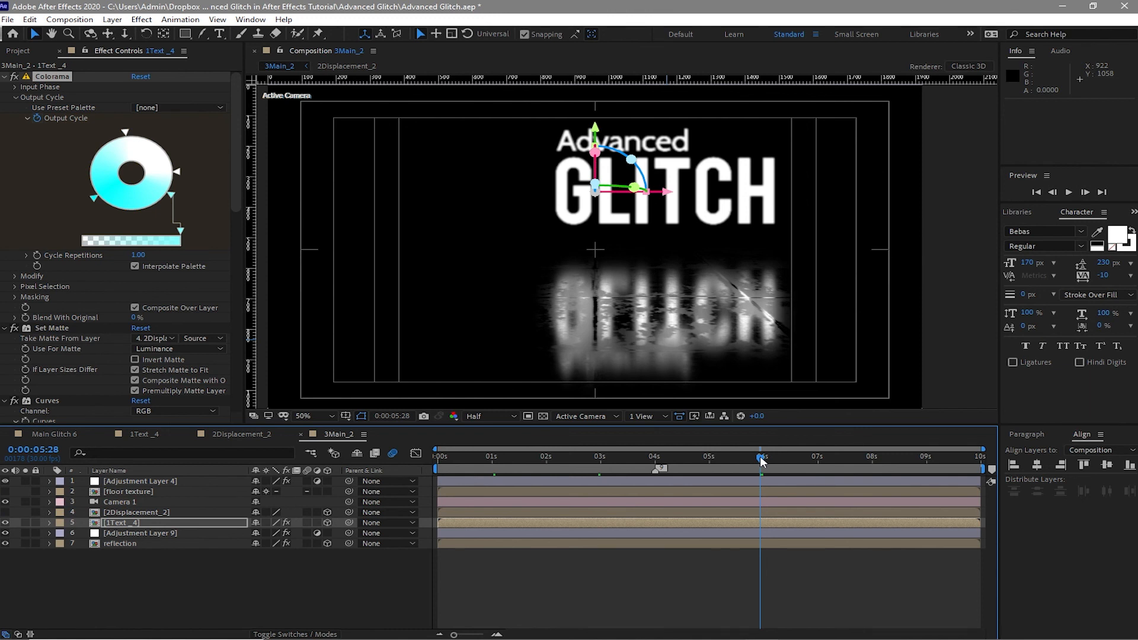
pyautogui.click(779, 584)
# Step: Preview the 3Main_2 composition from its start and stop the playback
pyautogui.press('Home')
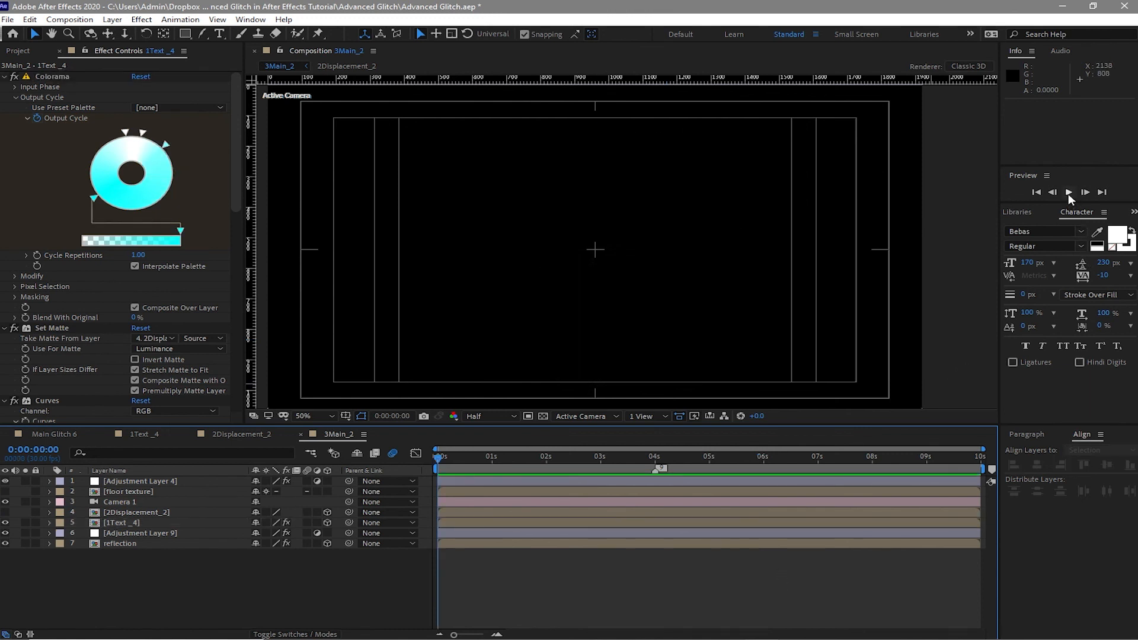
pyautogui.click(1069, 192)
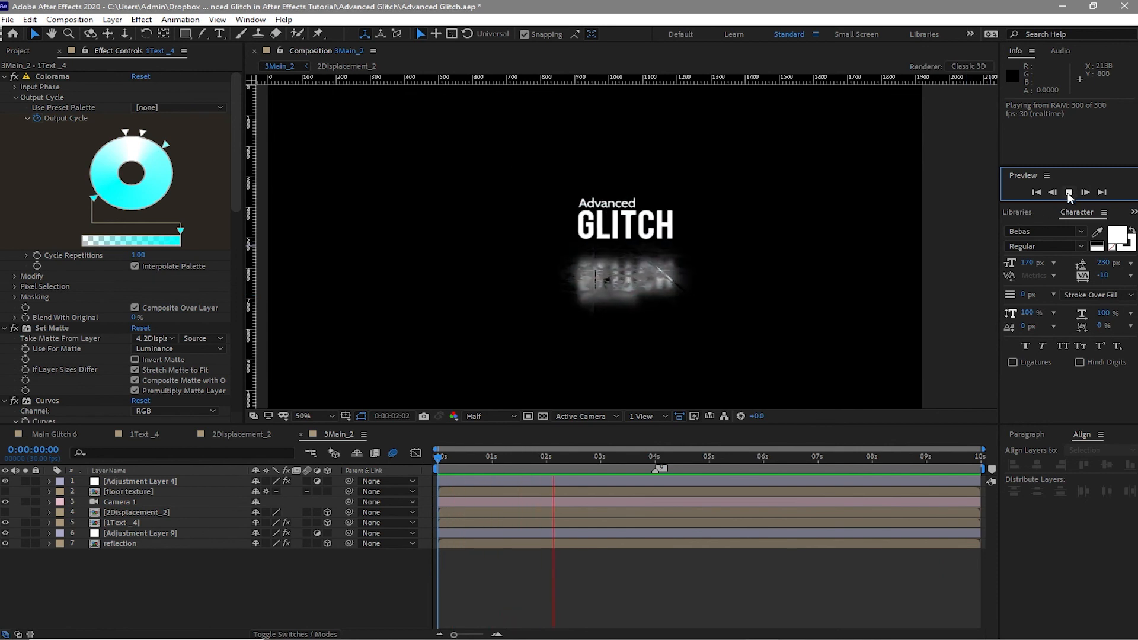
pyautogui.click(1070, 191)
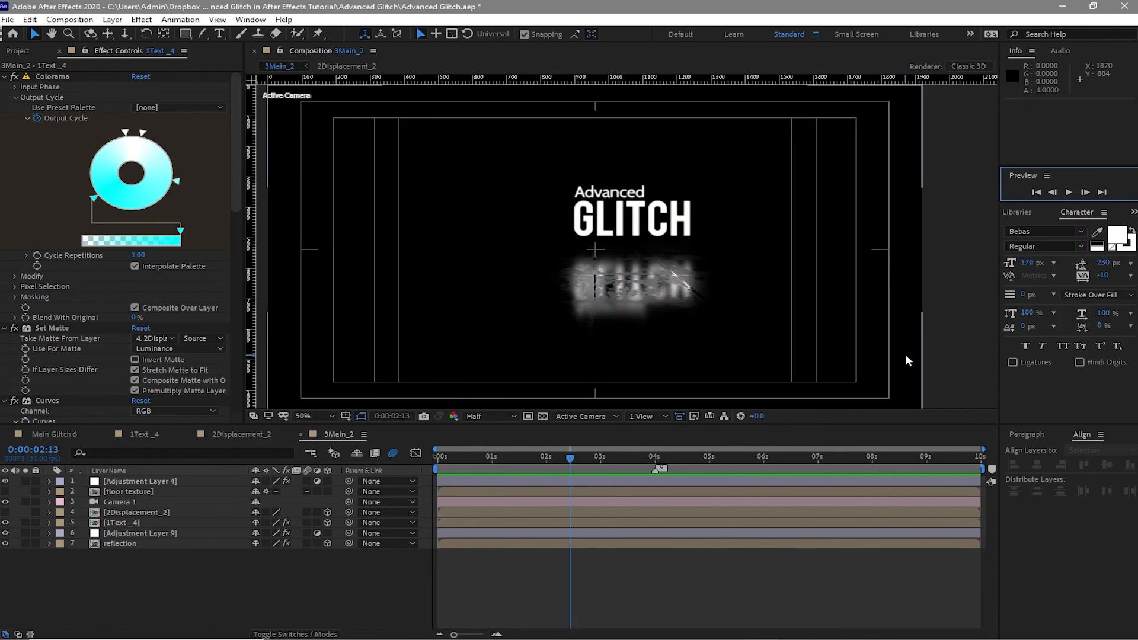